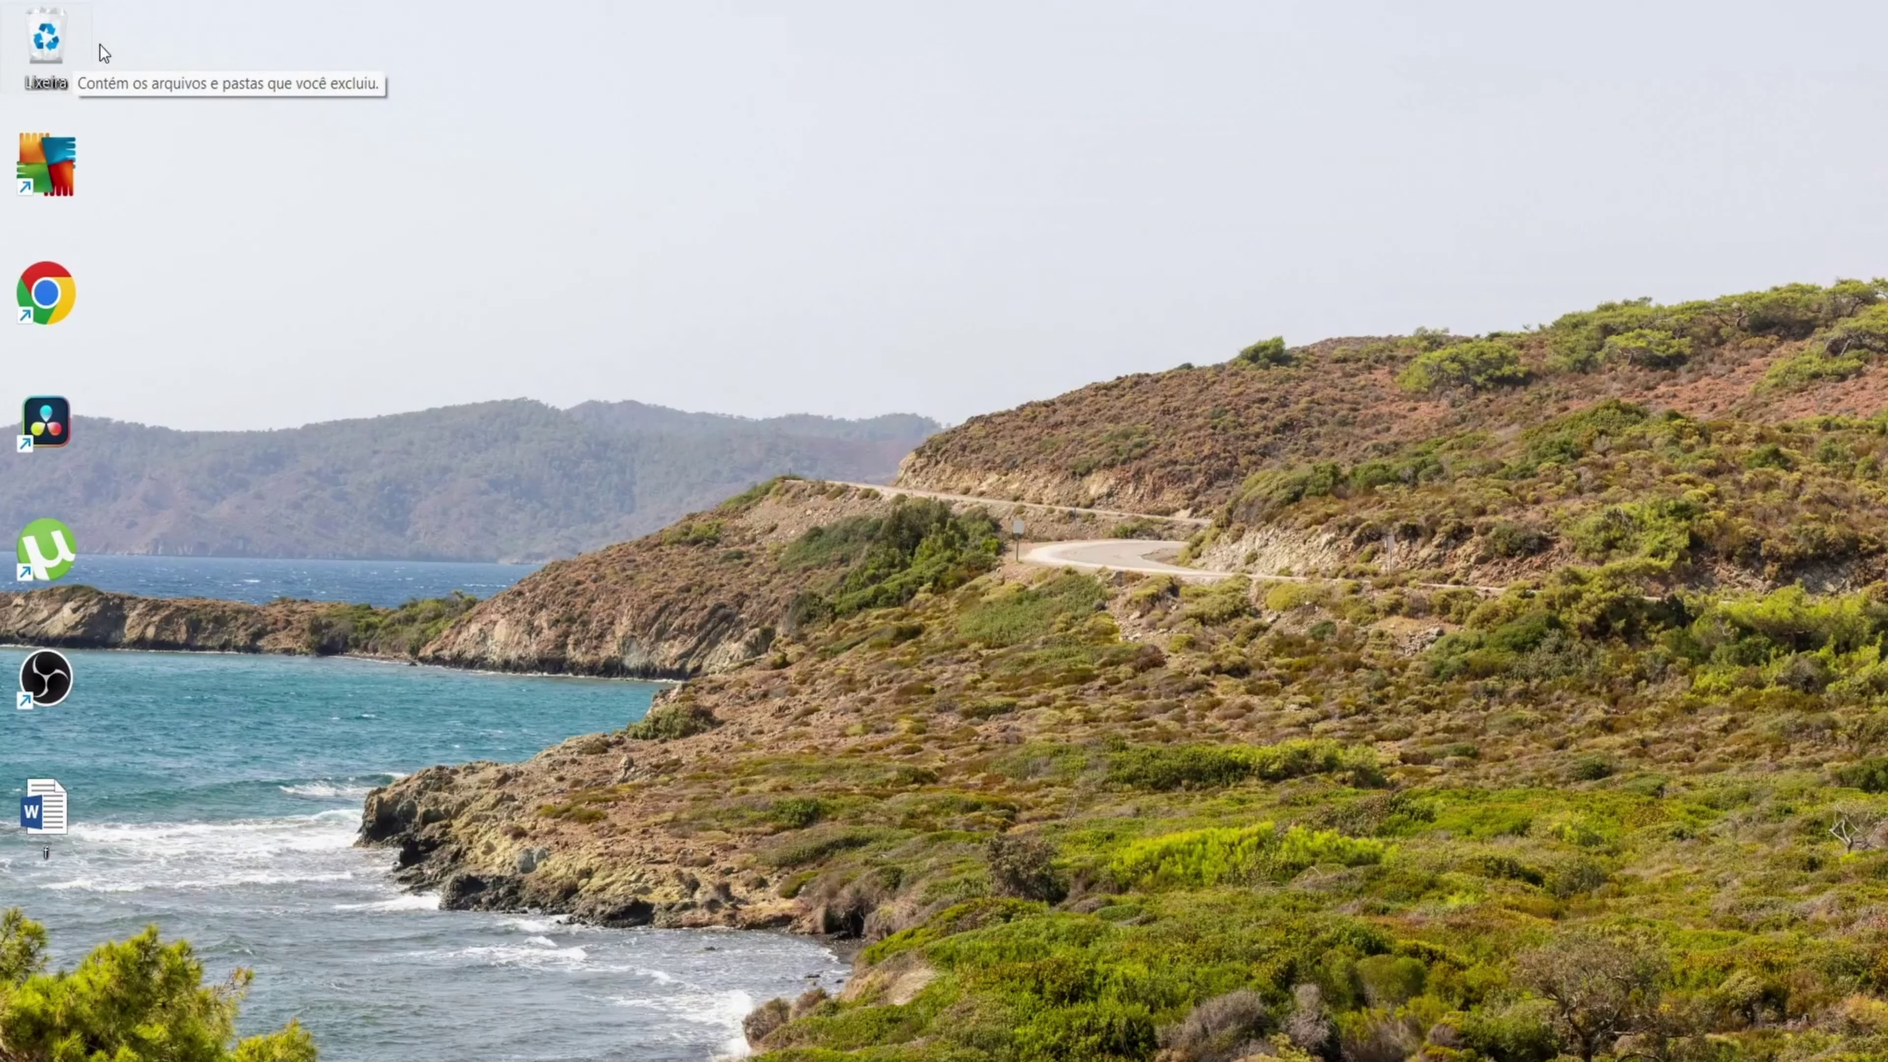
{"action": "right_click", "coordinate": [64, 44]}
{"action": "left_click", "coordinate": [165, 183]}
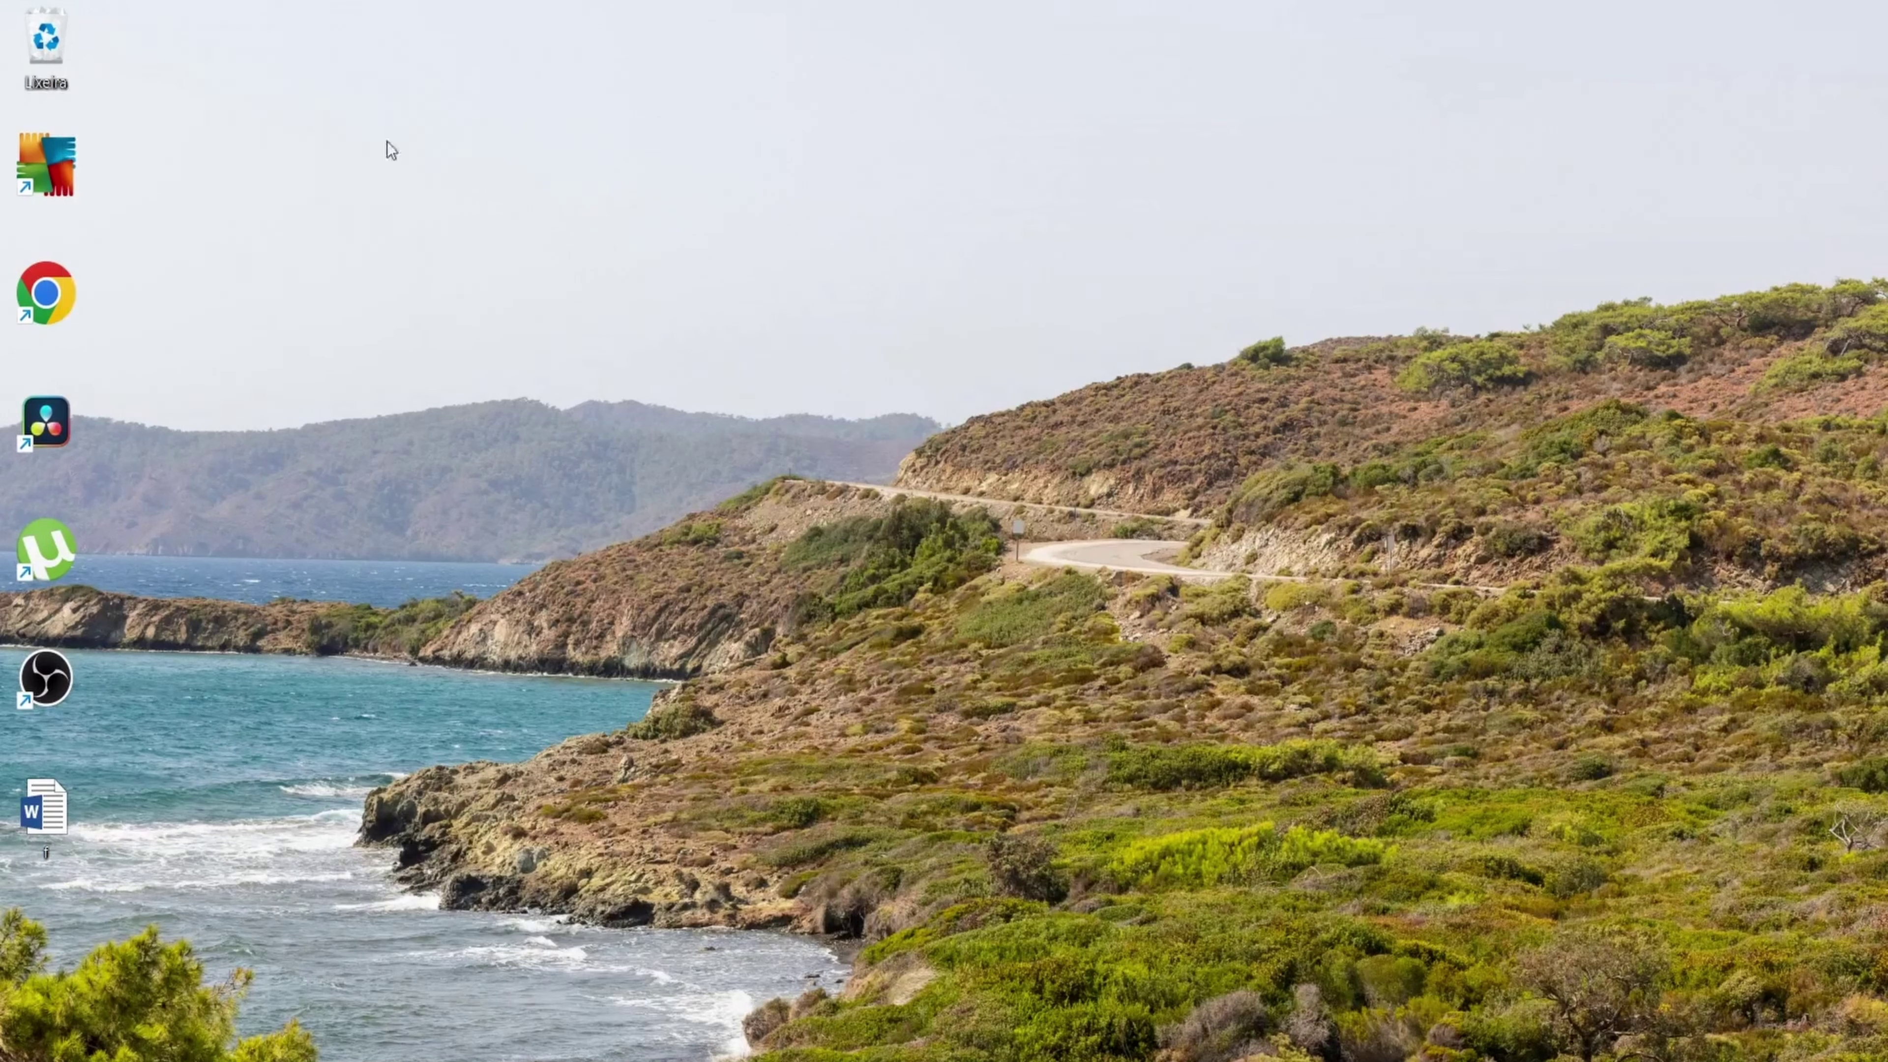
{"action": "left_click", "coordinate": [1034, 584]}
Launch DaVinci Resolve from the desktop and open the local project named Untitled Project.
{"action": "double_click", "coordinate": [88, 420]}
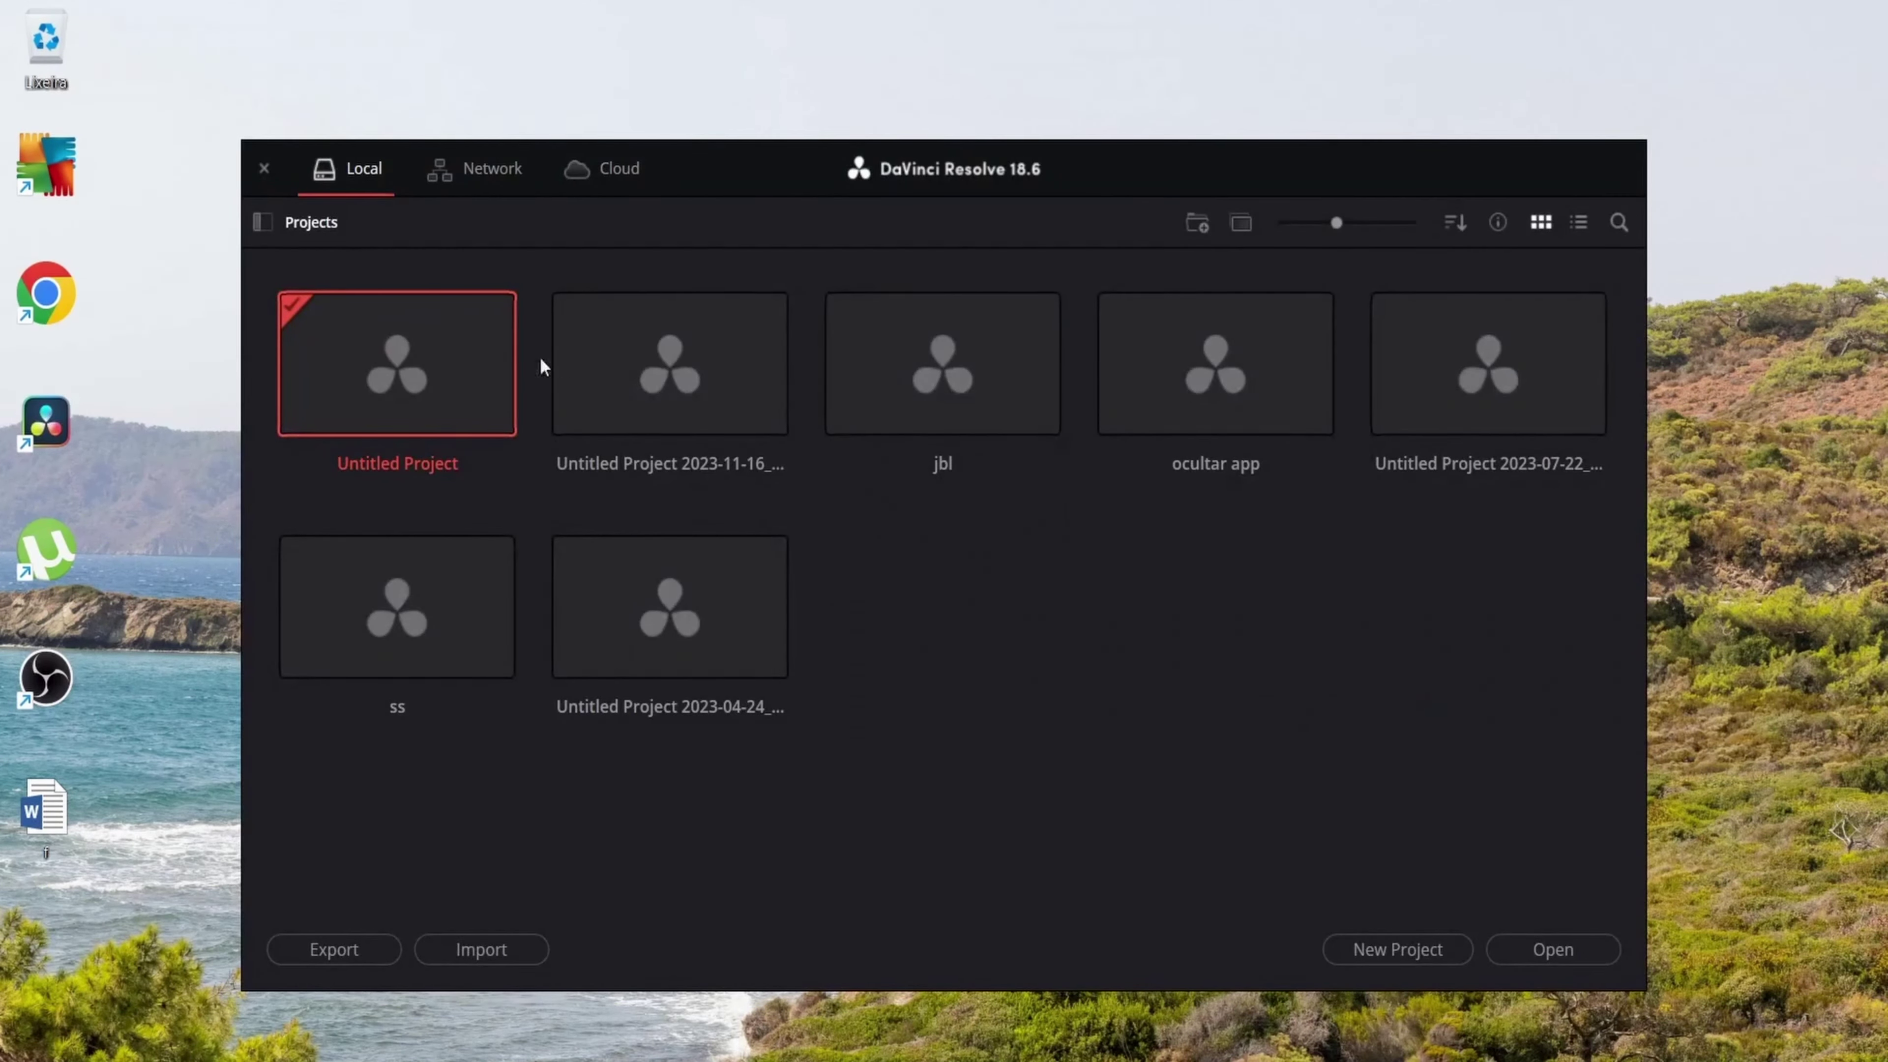
{"action": "double_click", "coordinate": [435, 365]}
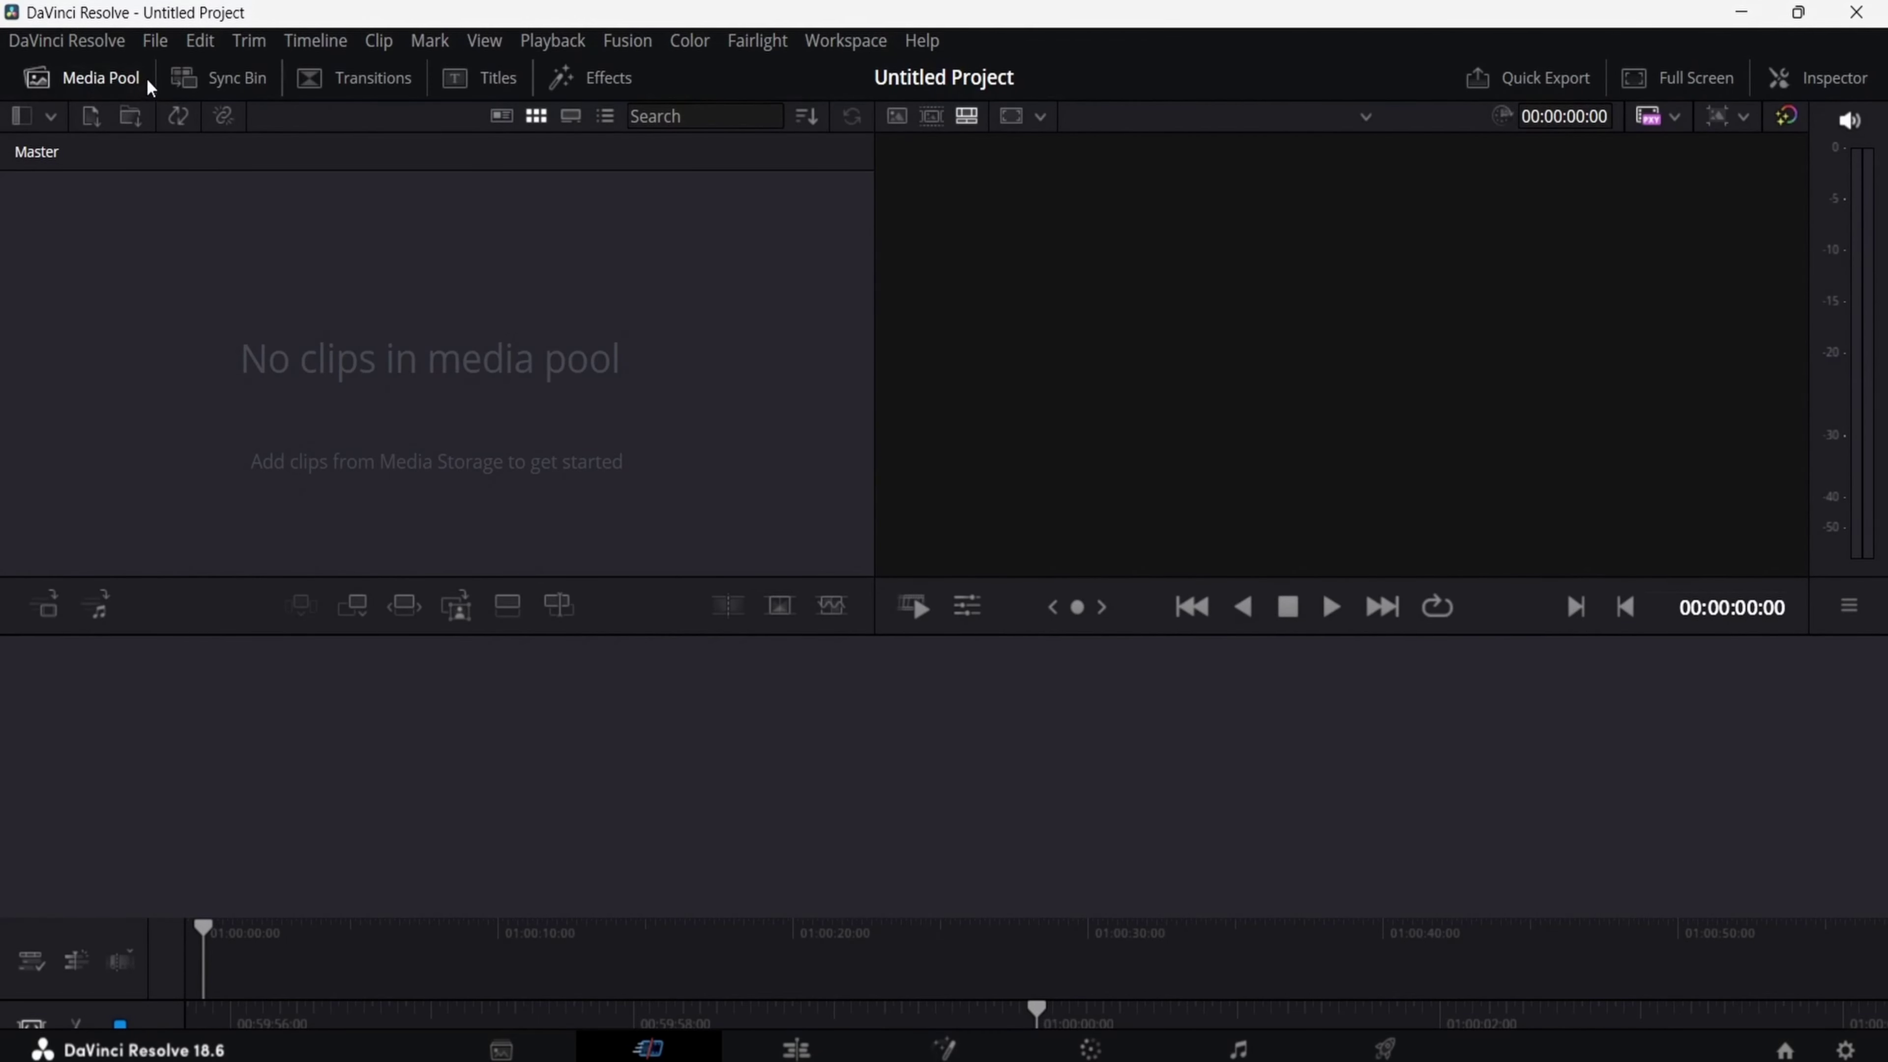
Import the COMO BLOQUEAR PORTAS USB DO SEU COMPUTADOR video from the Vídeos > TUTORIAS folder, keeping the project's frame rate.
{"action": "left_click", "coordinate": [152, 40]}
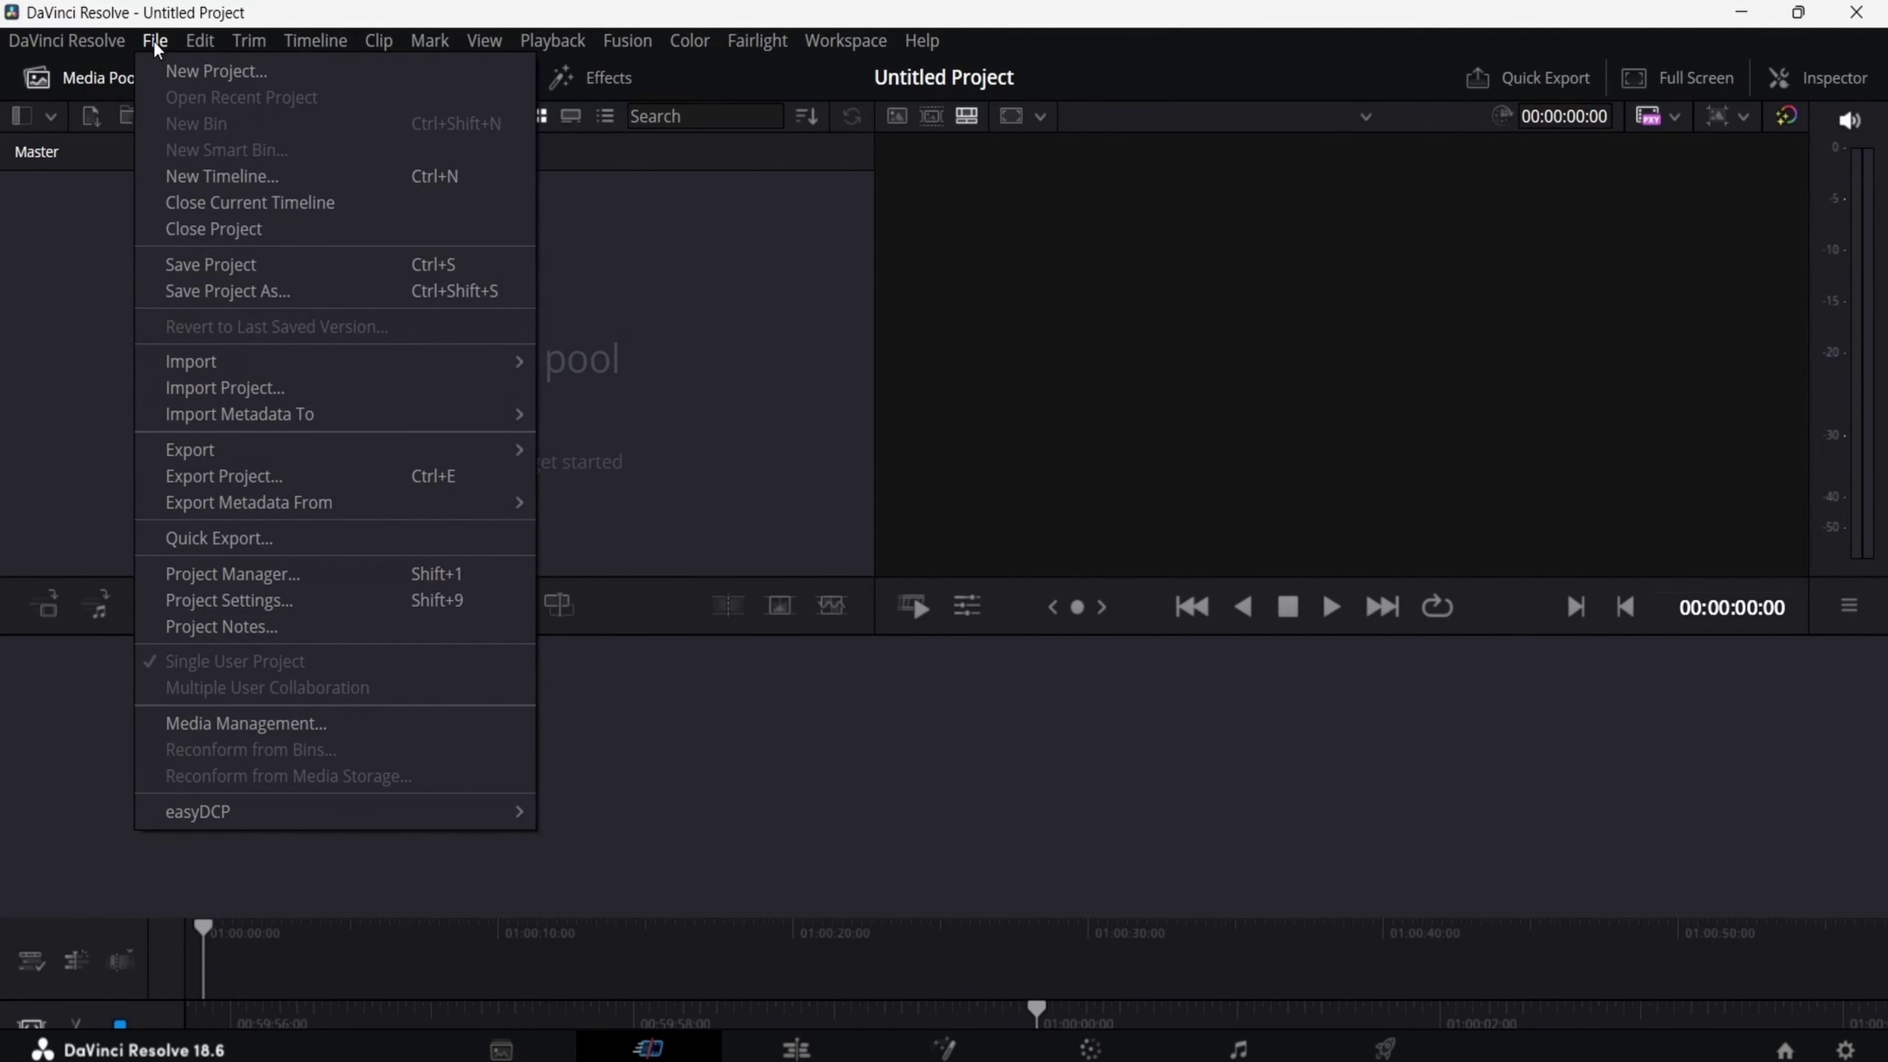
{"action": "mouse_move", "coordinate": [528, 353]}
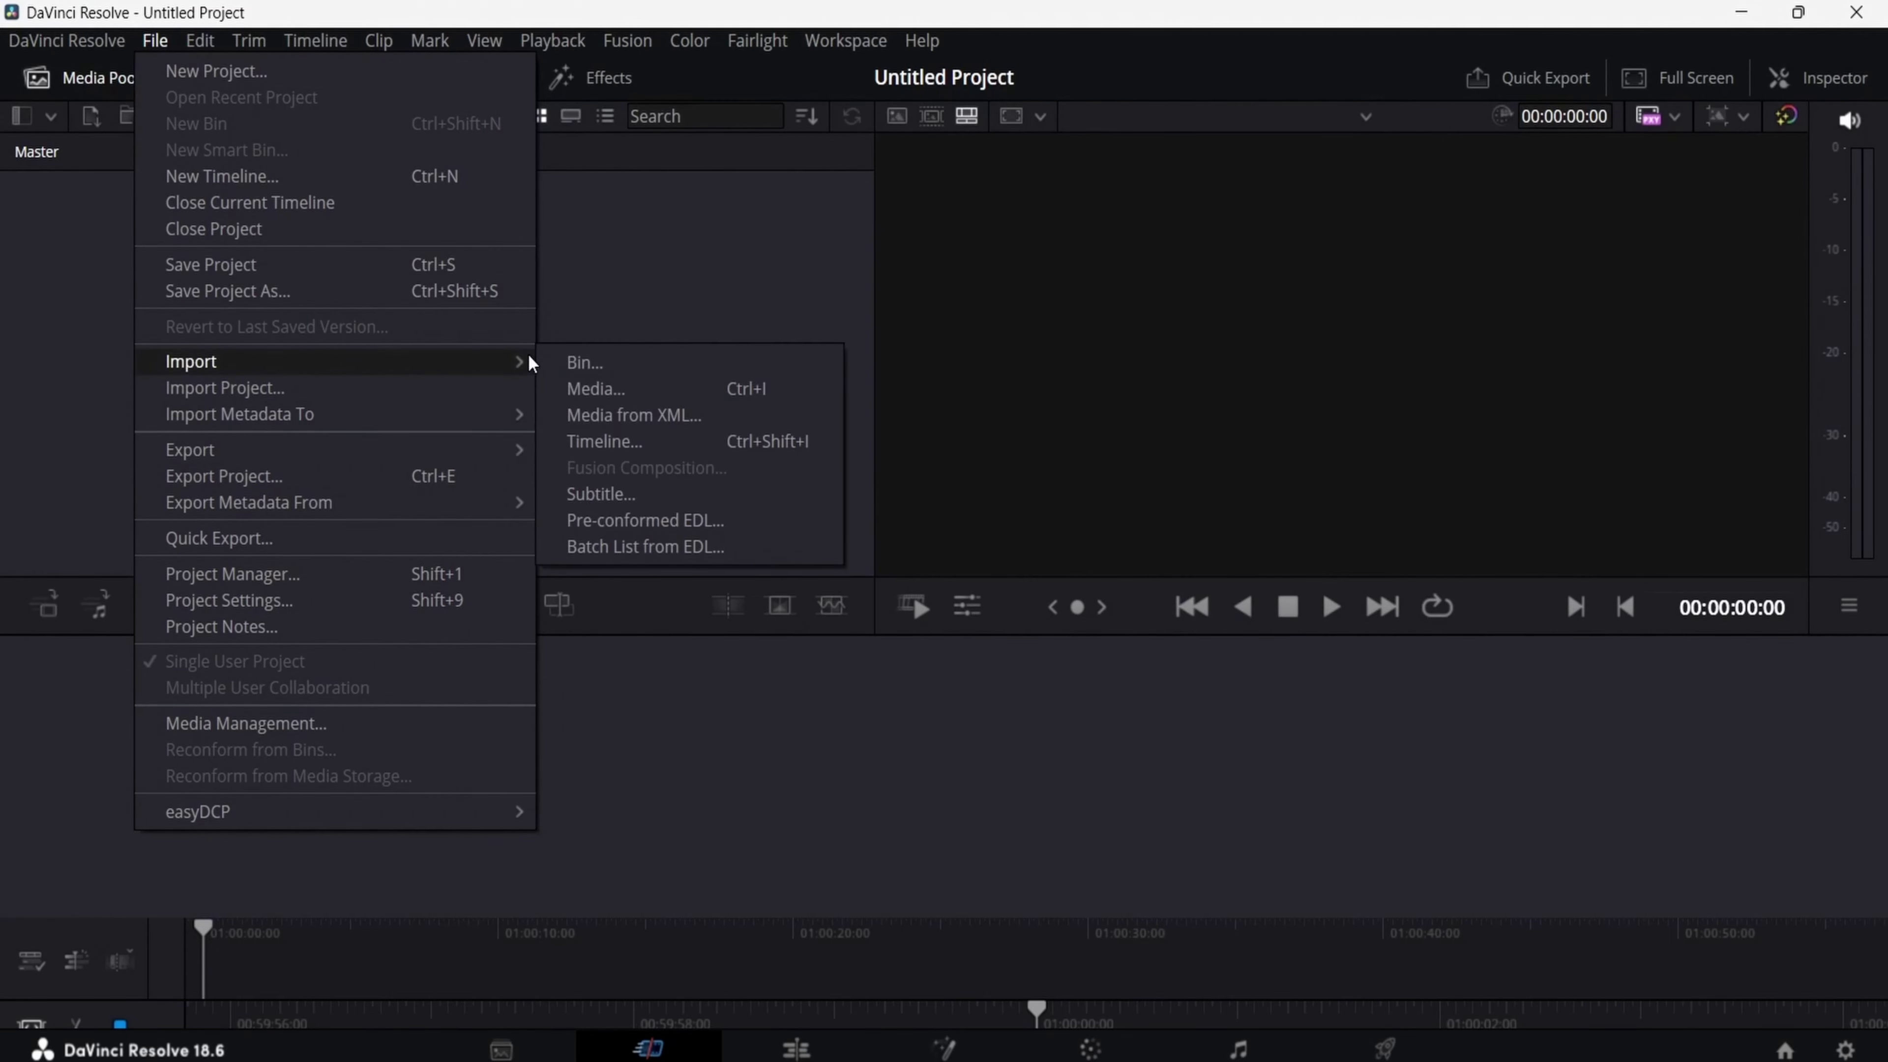
{"action": "left_click", "coordinate": [610, 375]}
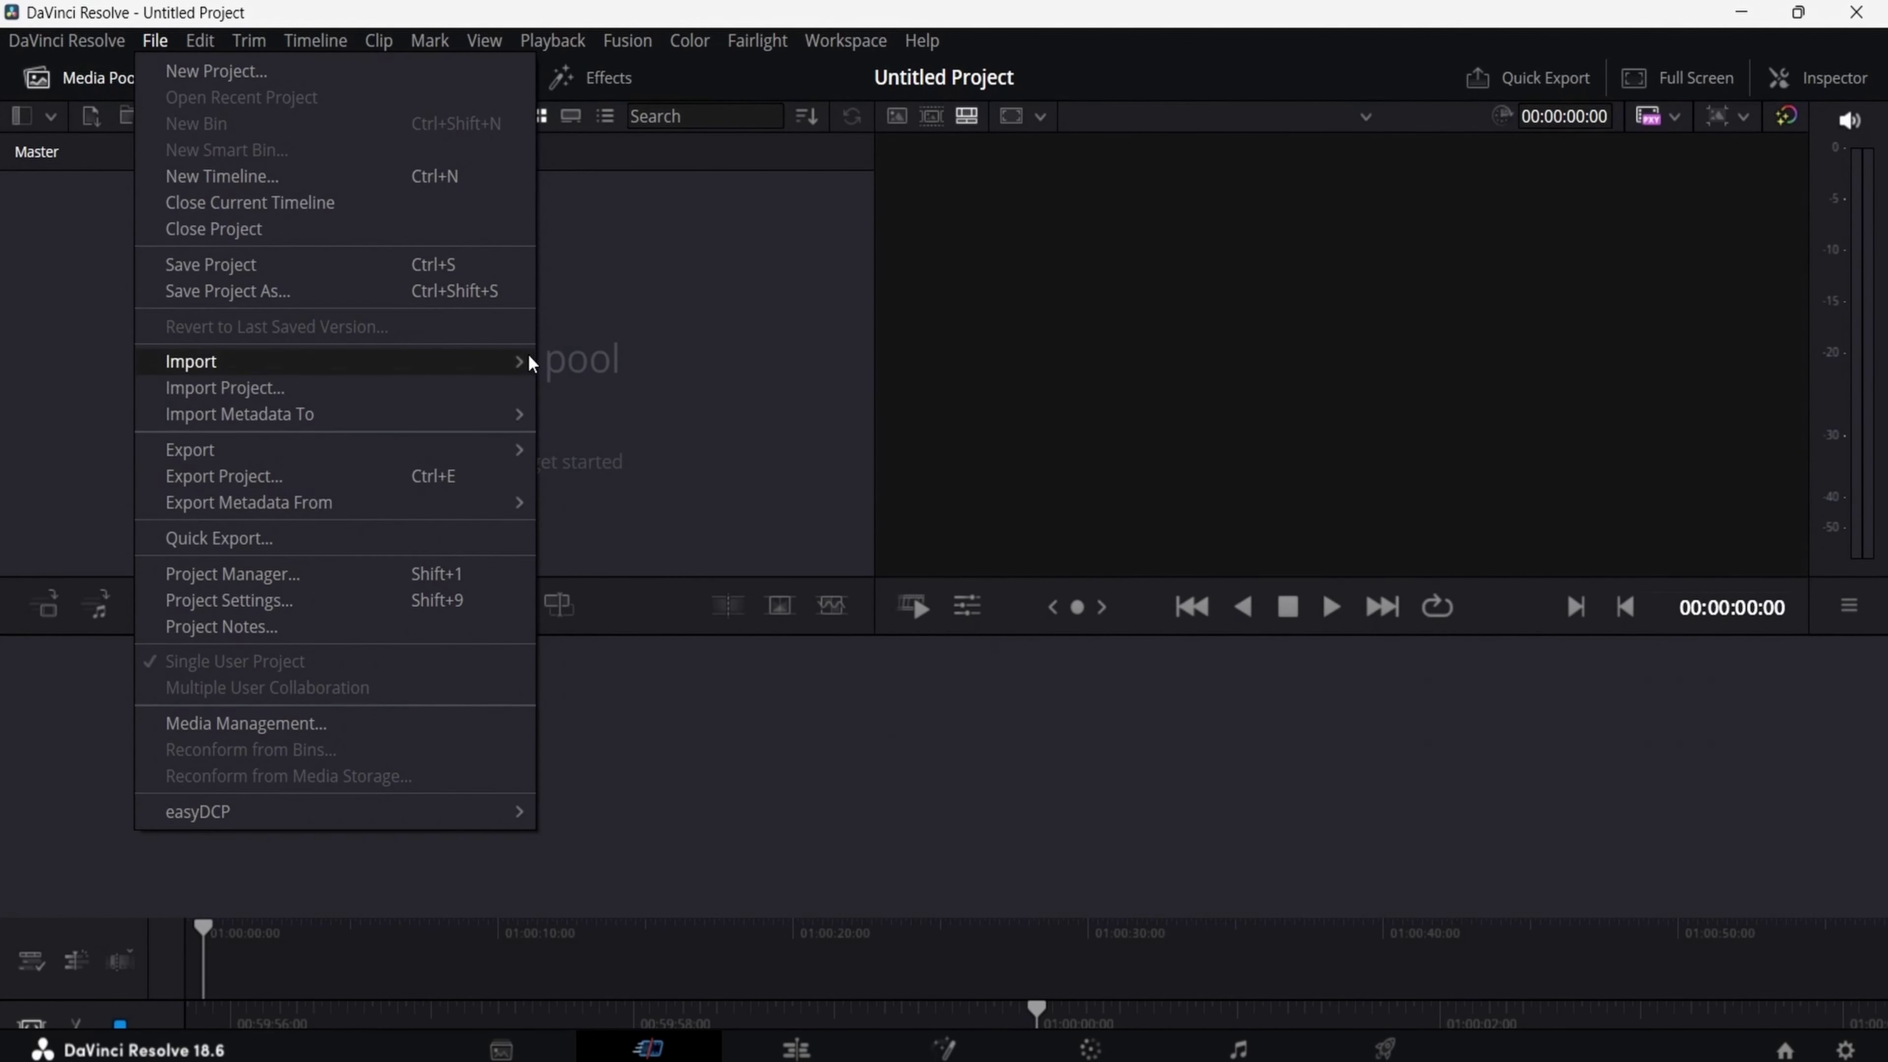
{"action": "mouse_move", "coordinate": [529, 363]}
{"action": "left_click", "coordinate": [611, 381]}
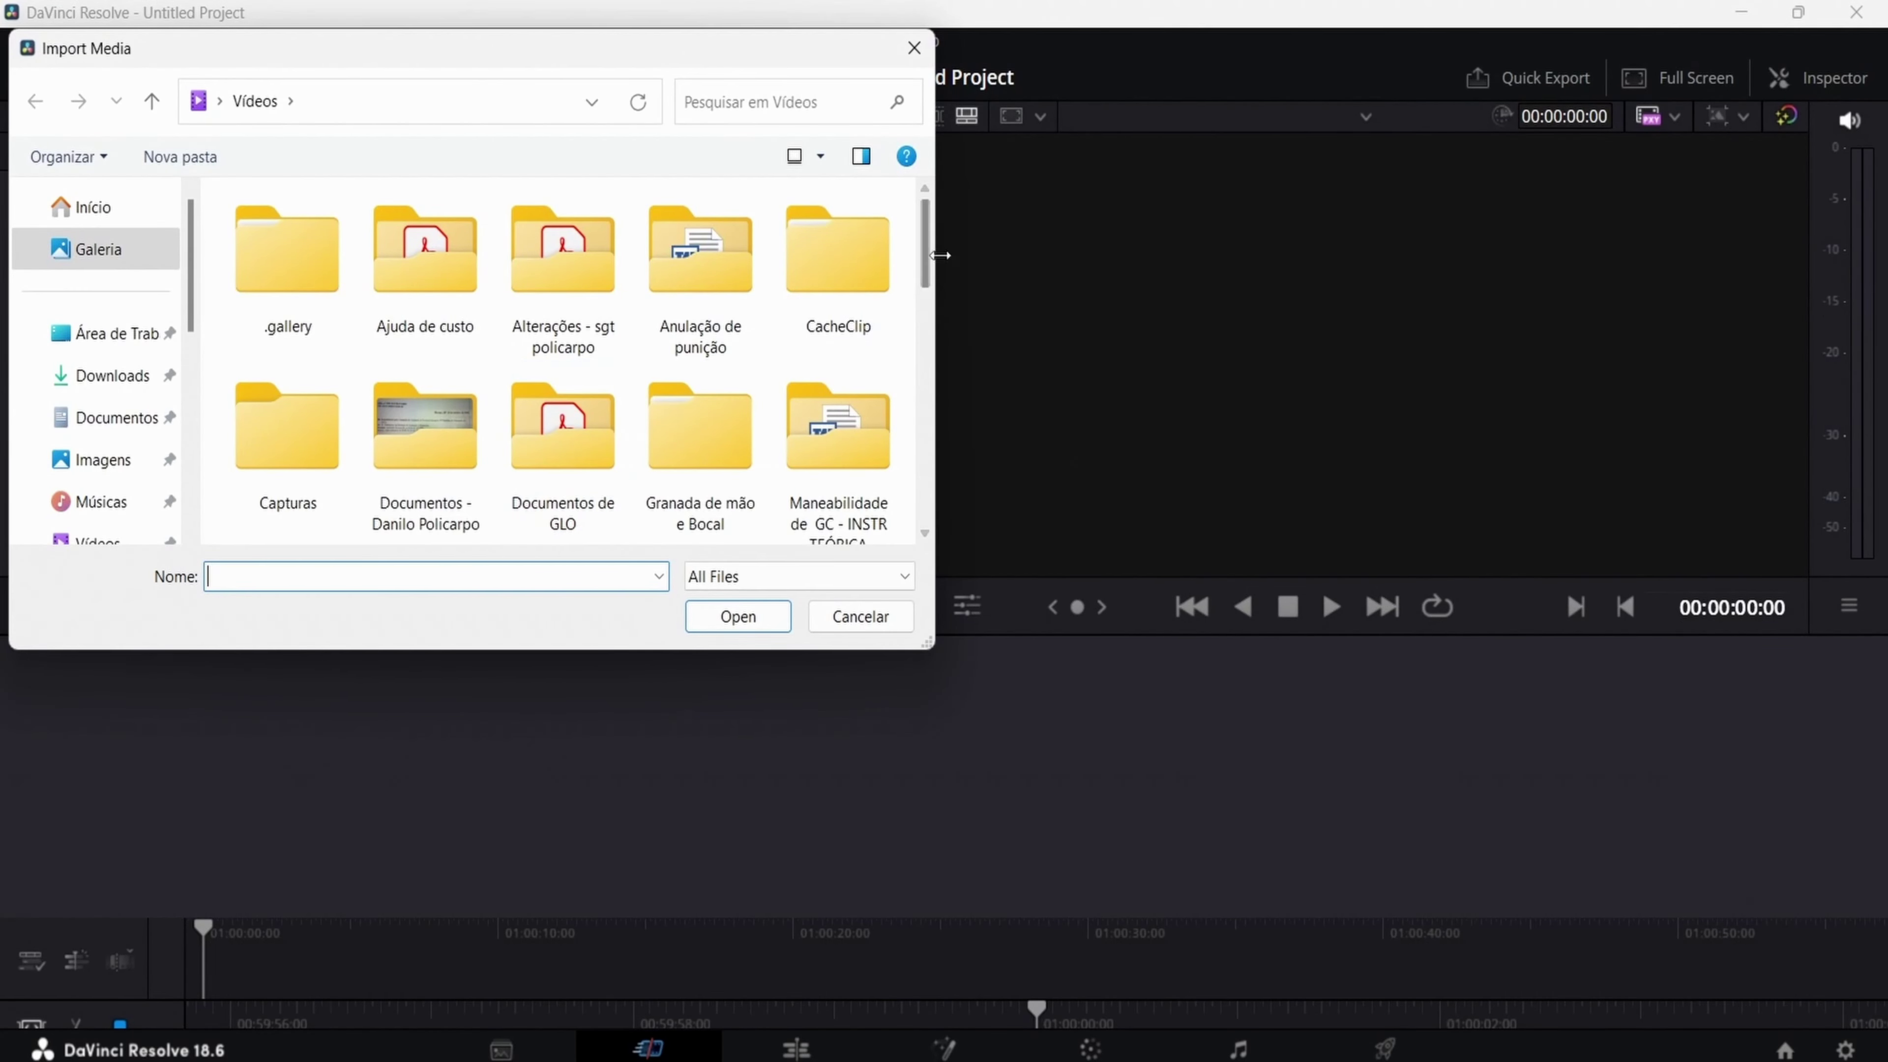
{"action": "left_click_drag", "start_coordinate": [922, 264], "coordinate": [931, 425]}
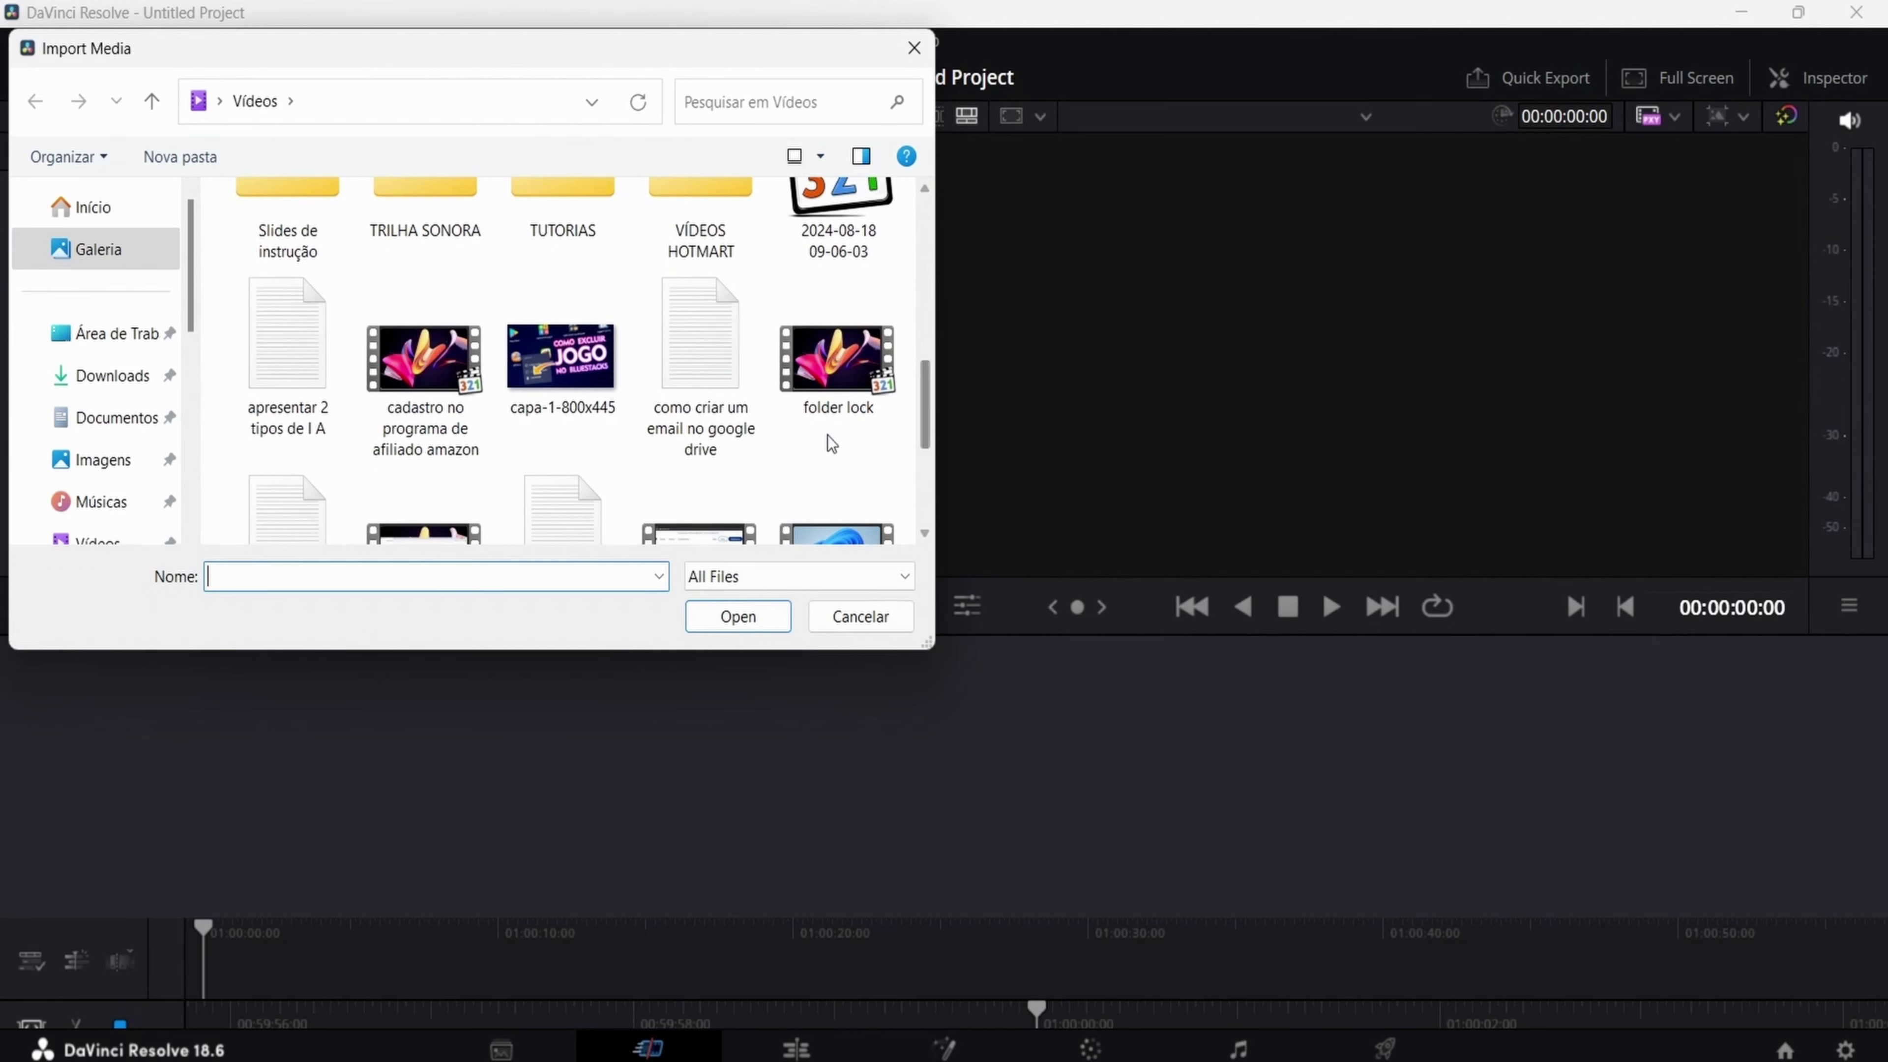
{"action": "left_click", "coordinate": [823, 421]}
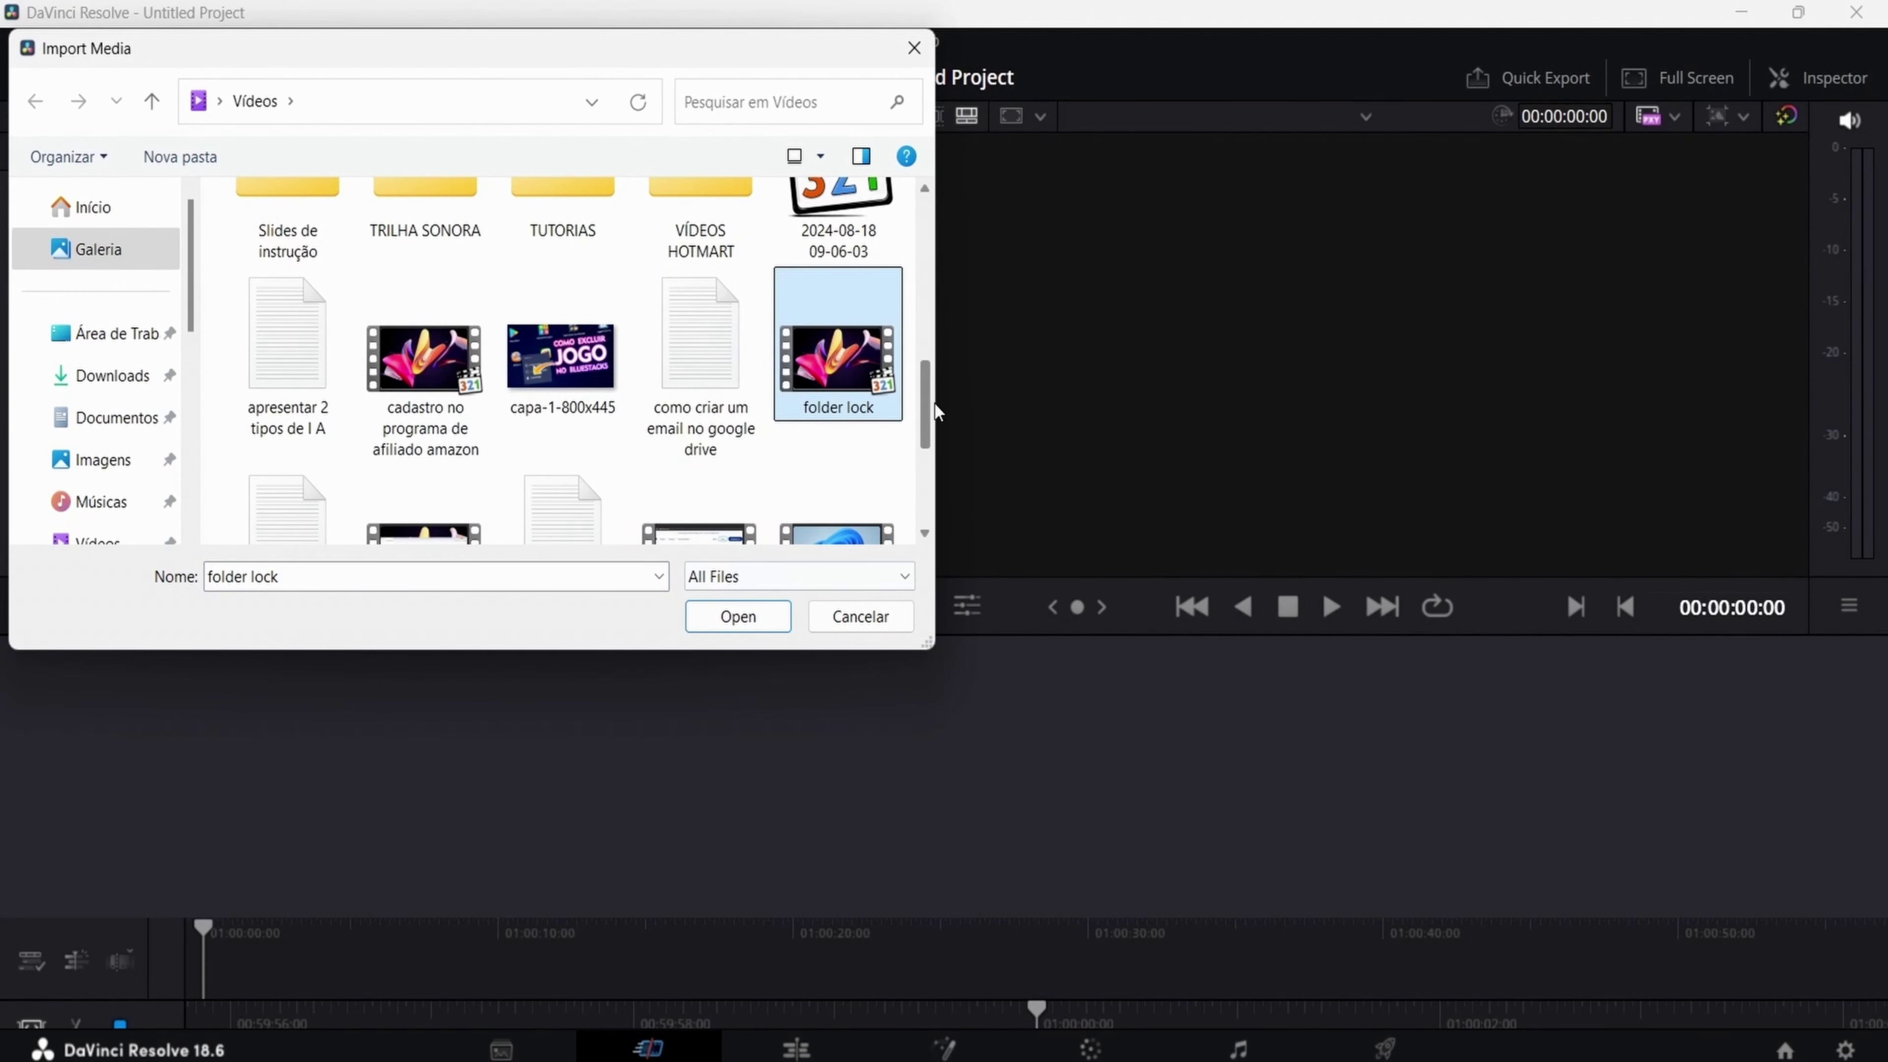
{"action": "left_click_drag", "start_coordinate": [934, 409], "coordinate": [906, 371]}
{"action": "double_click", "coordinate": [590, 337]}
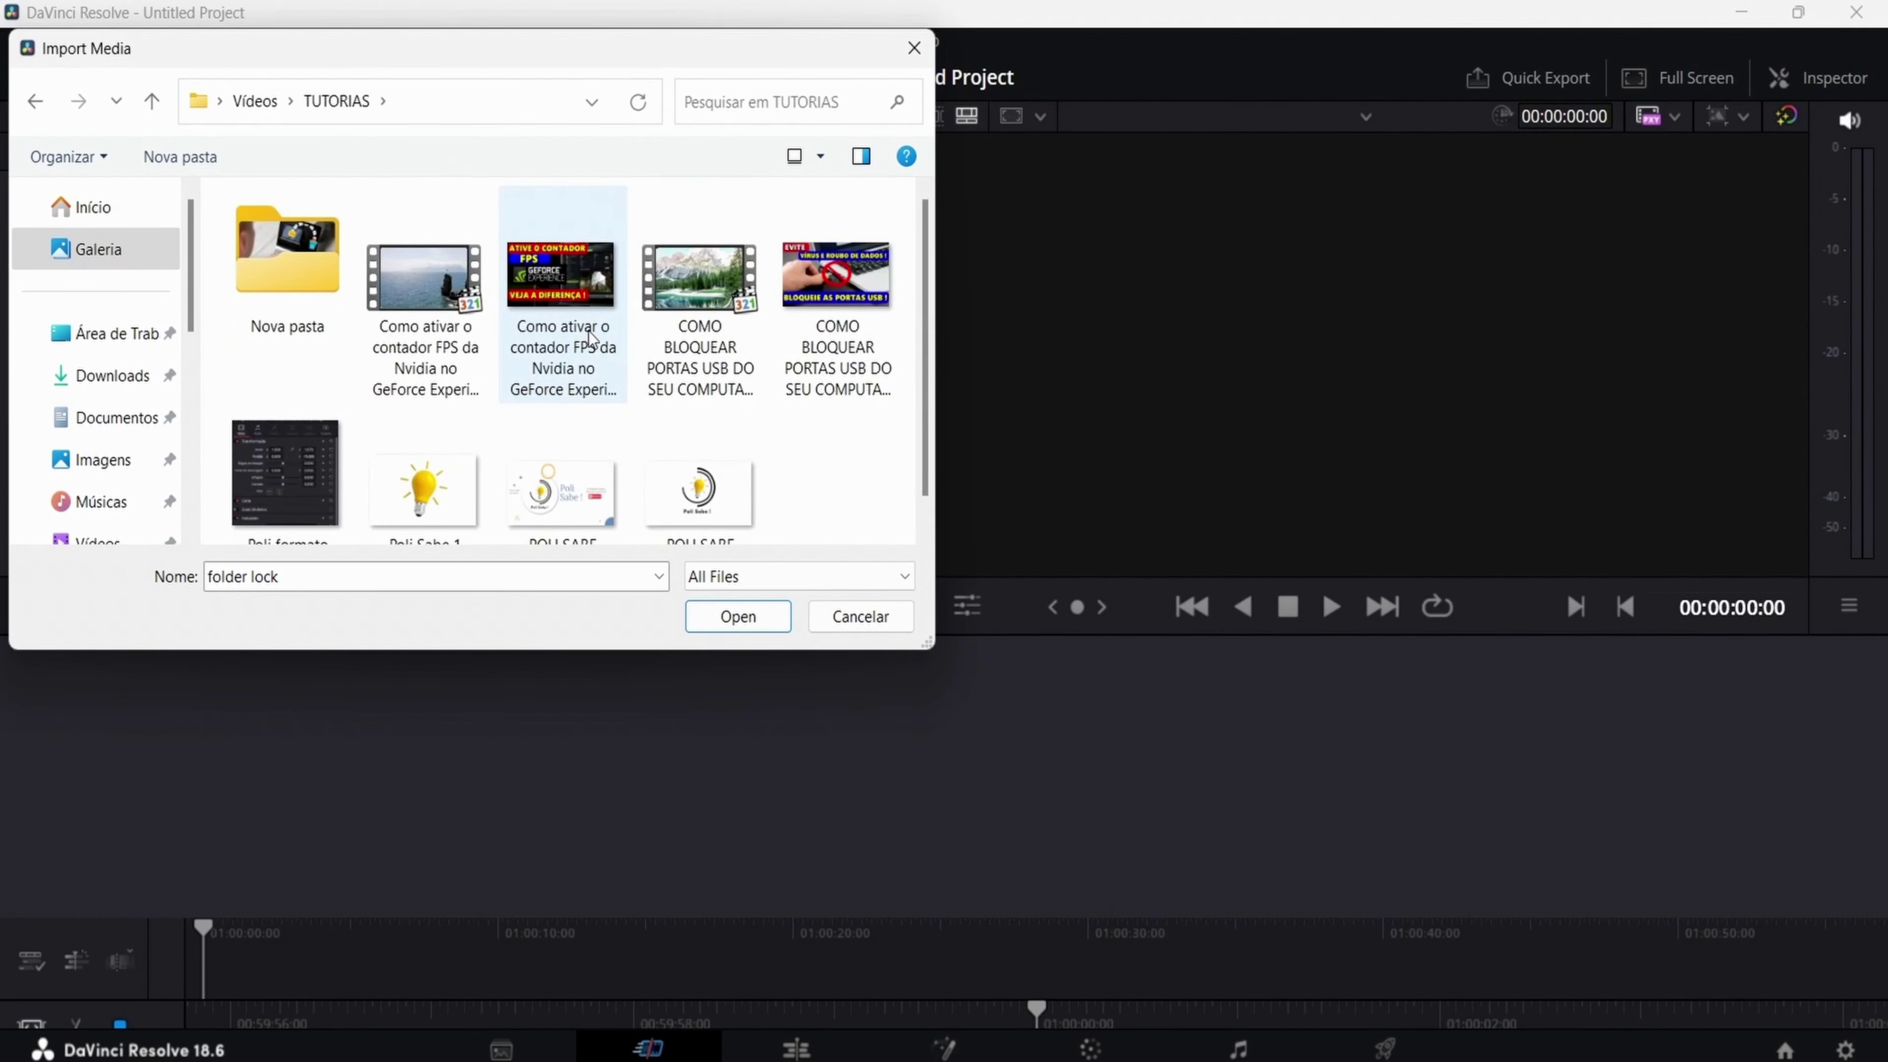
{"action": "left_click", "coordinate": [684, 330]}
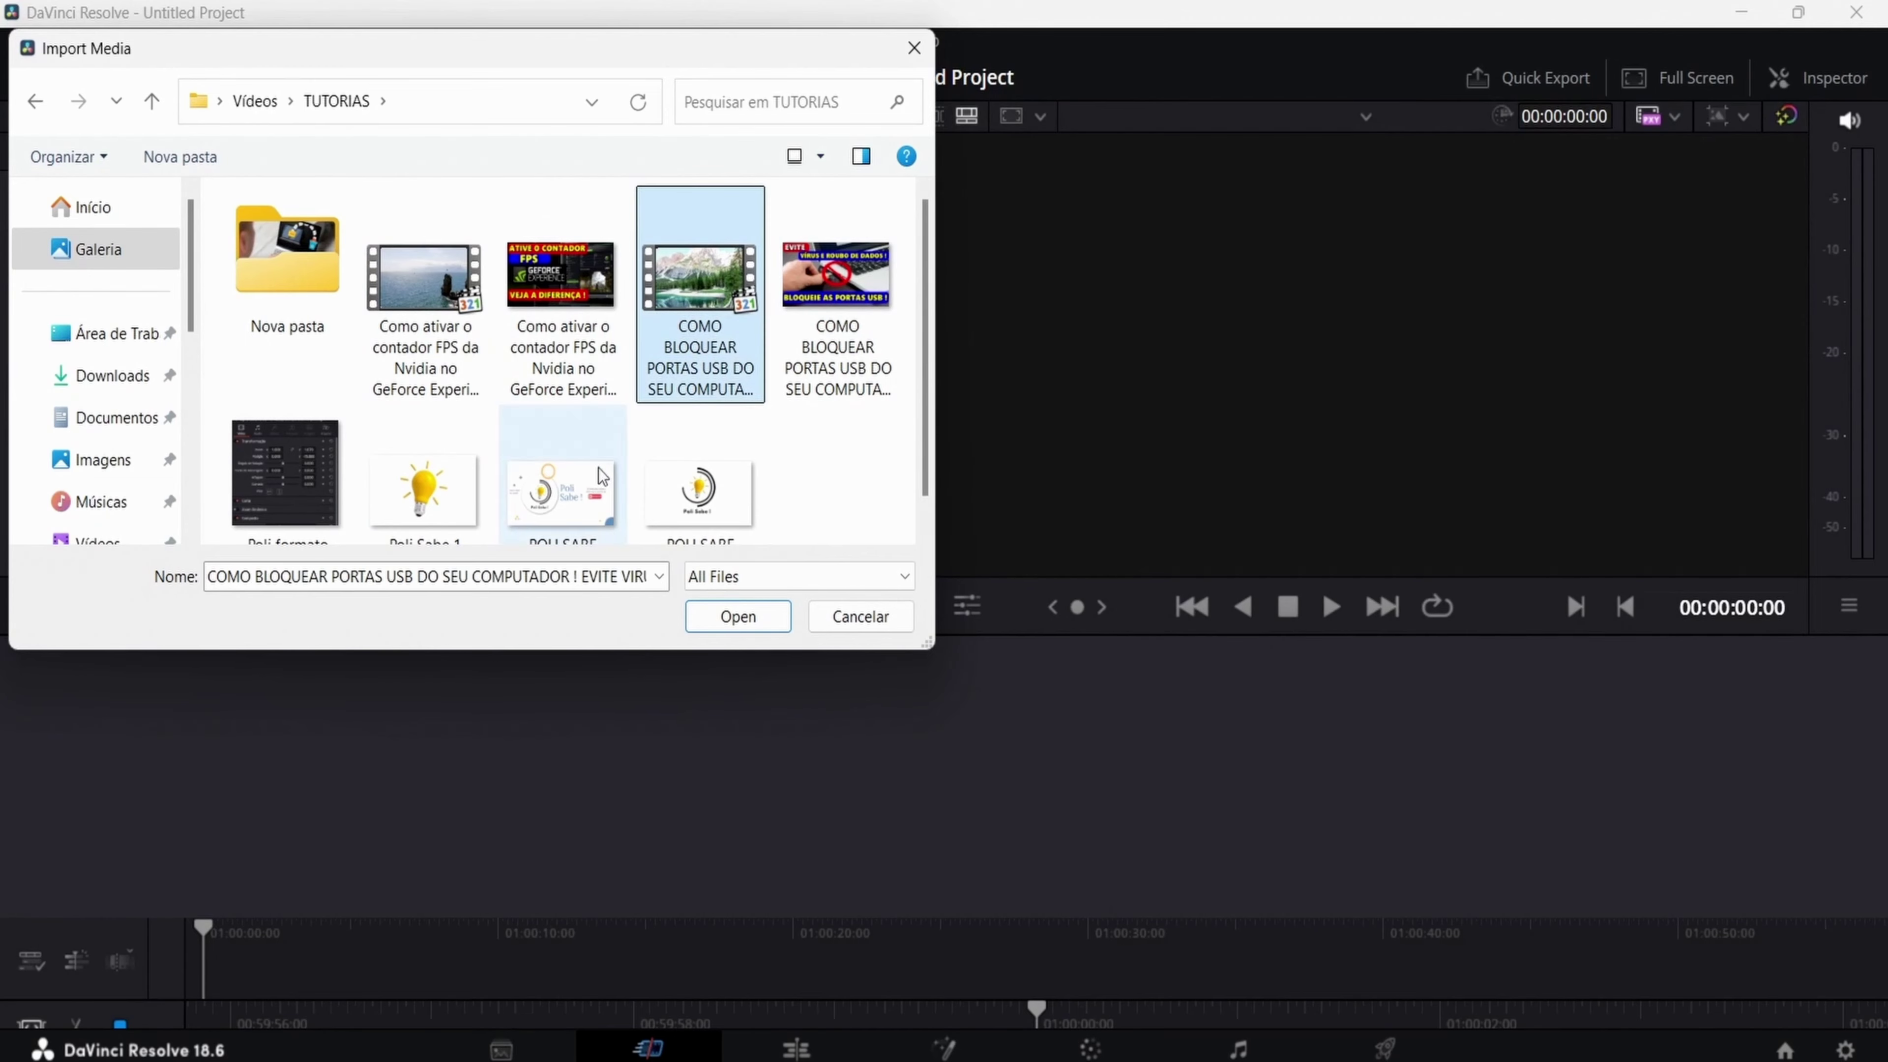
{"action": "left_click", "coordinate": [738, 617]}
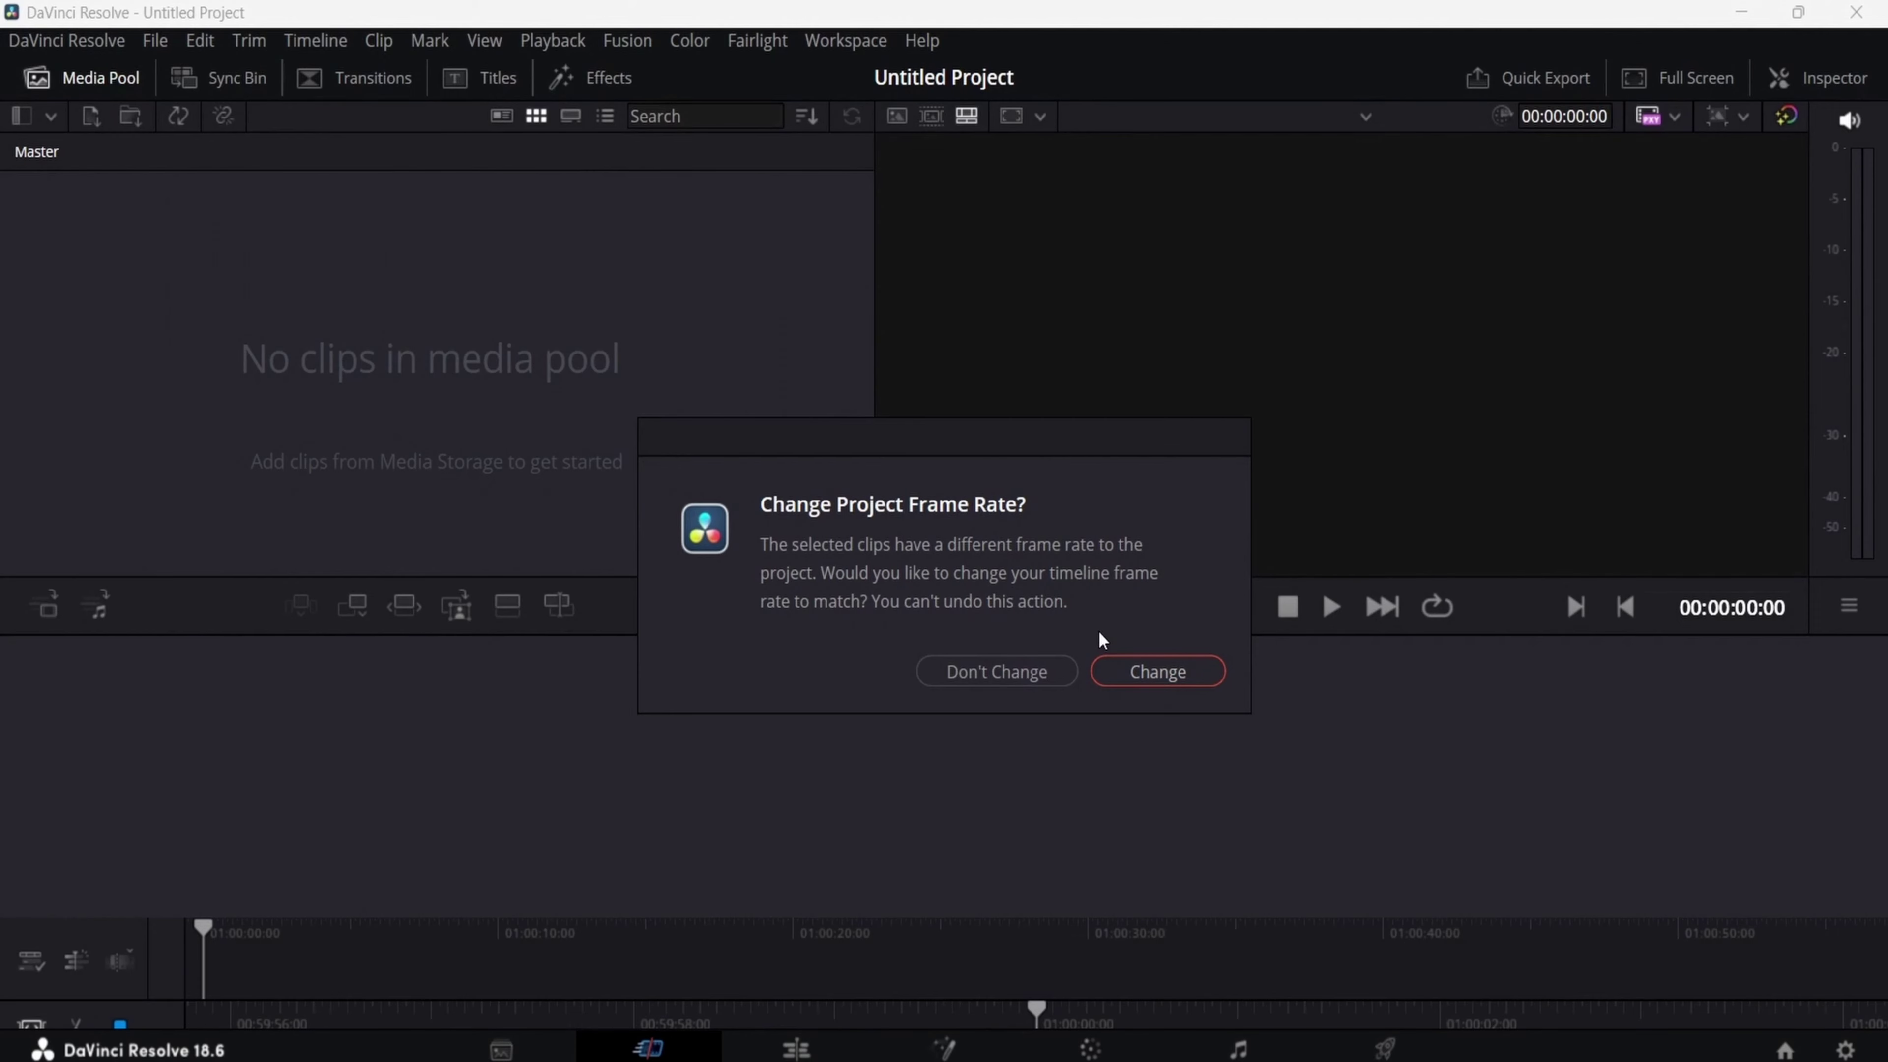
{"action": "left_click", "coordinate": [997, 672]}
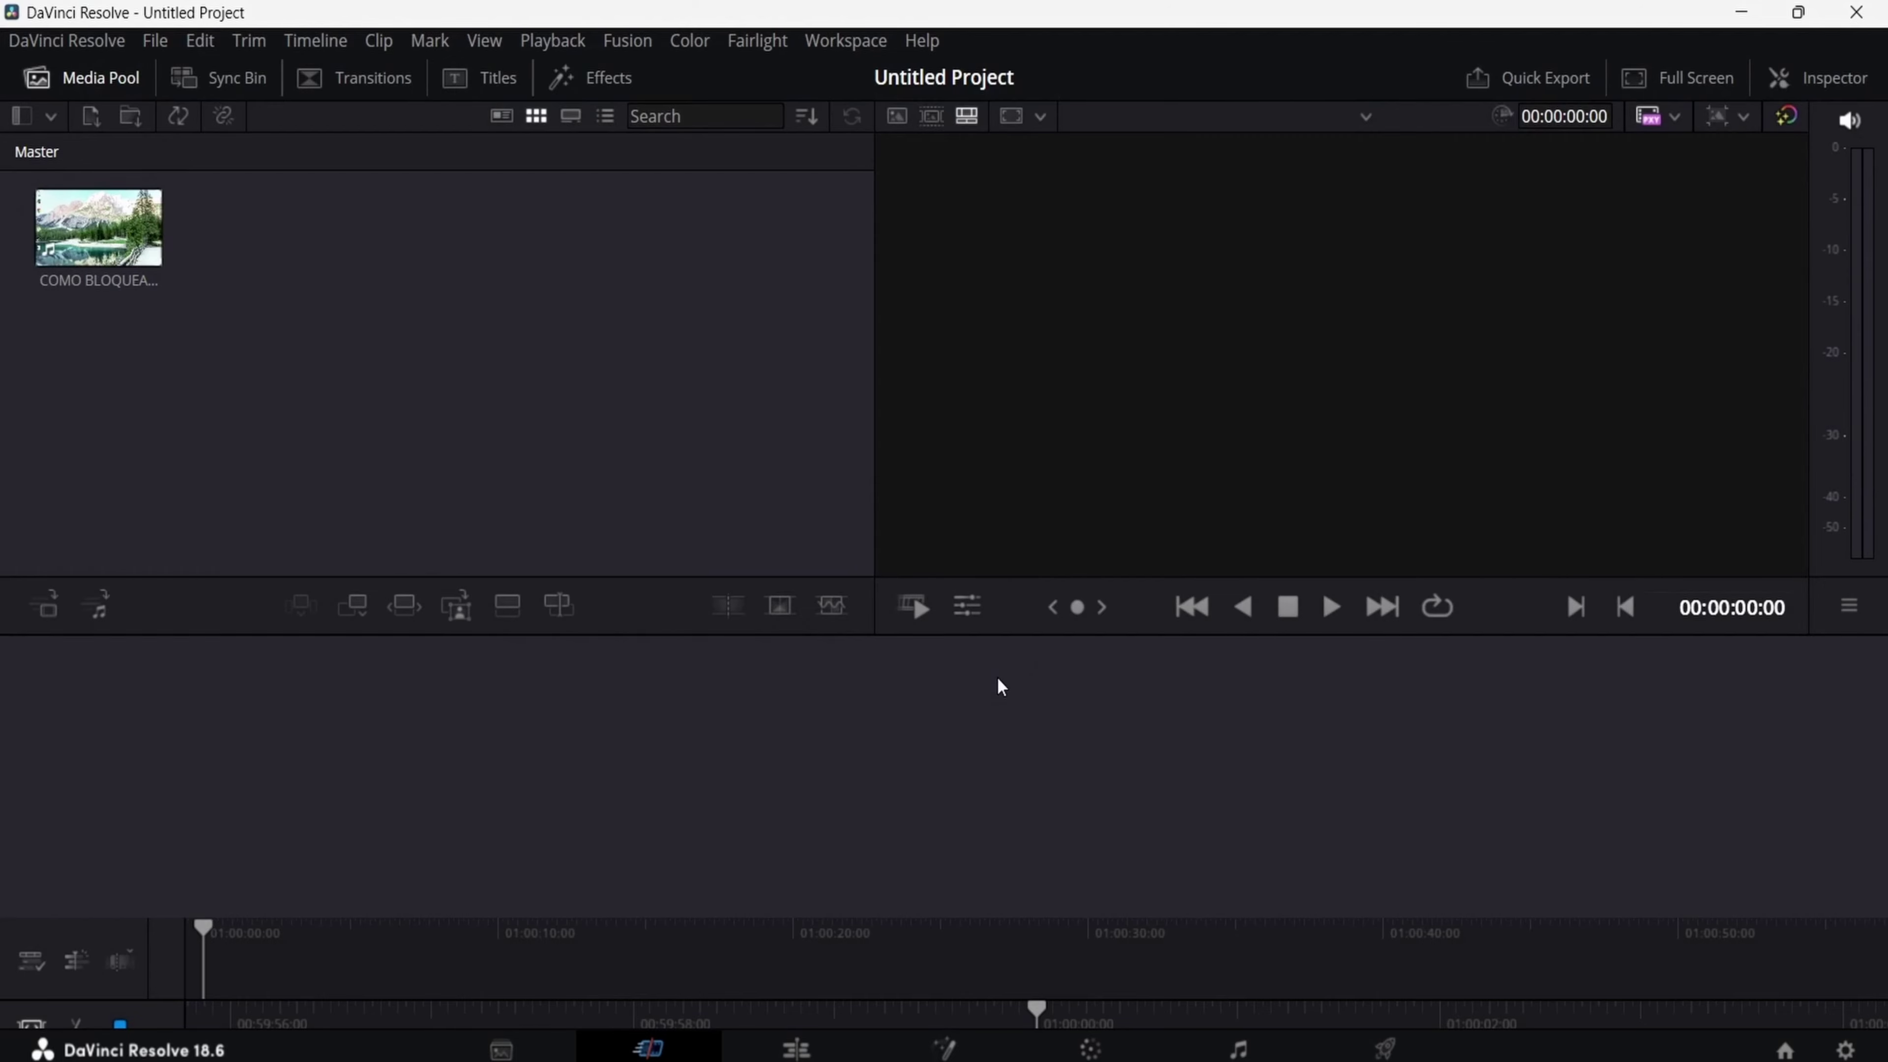
Place the imported video on a new timeline and bring up that timeline in the Edit page.
{"action": "left_click_drag", "start_coordinate": [111, 231], "coordinate": [554, 744]}
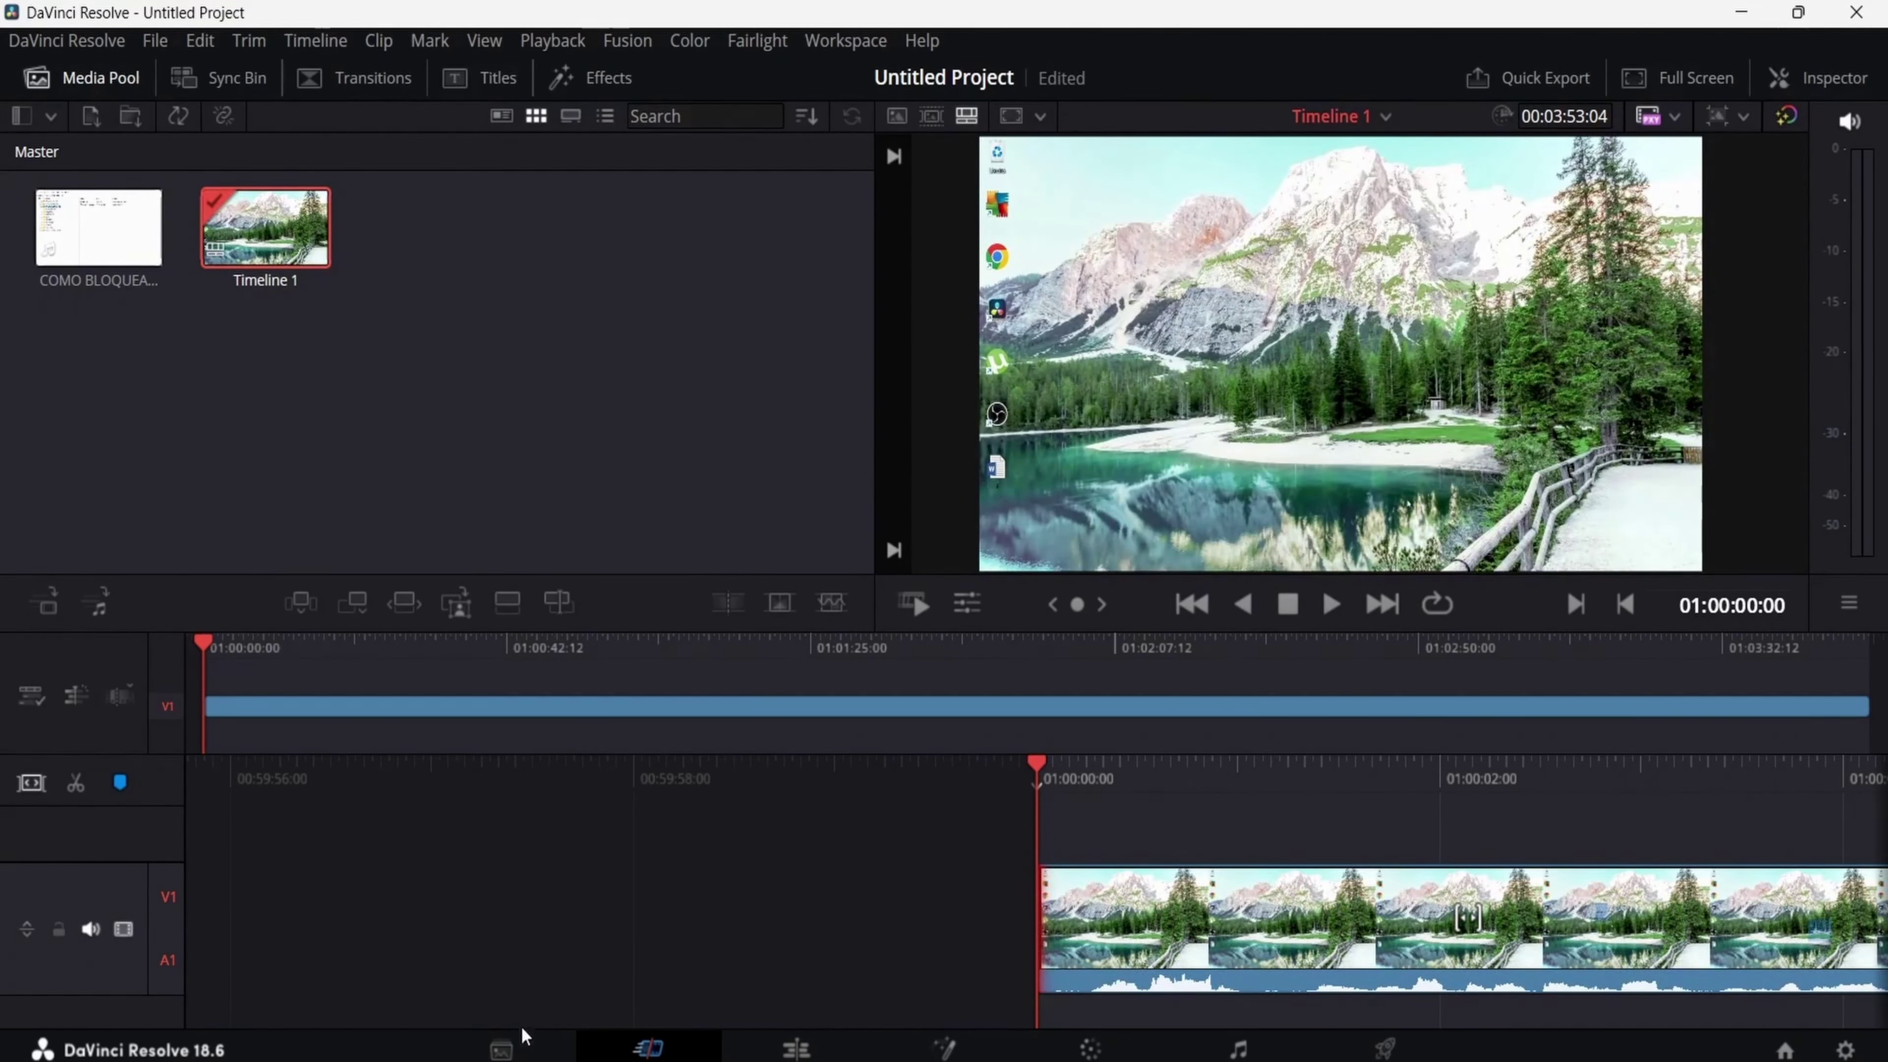
{"action": "left_click", "coordinate": [519, 1056]}
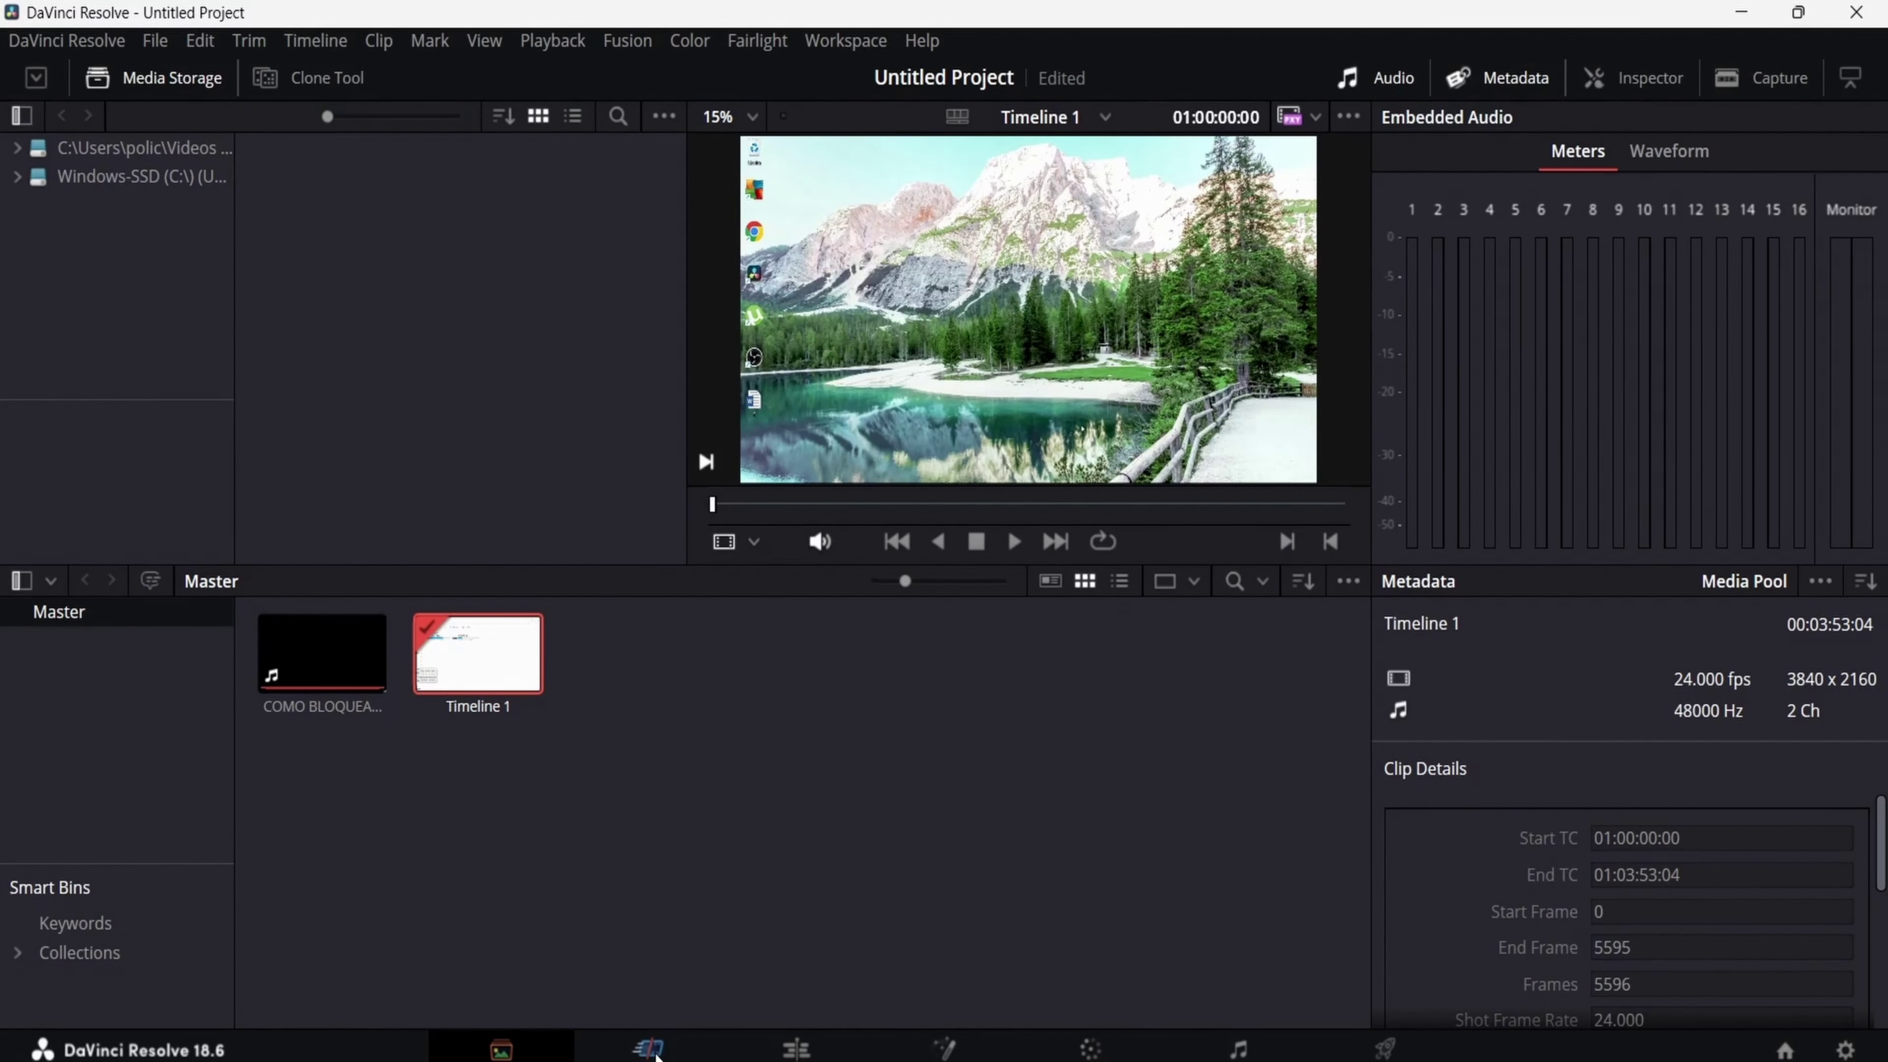
{"action": "left_click", "coordinate": [651, 1050]}
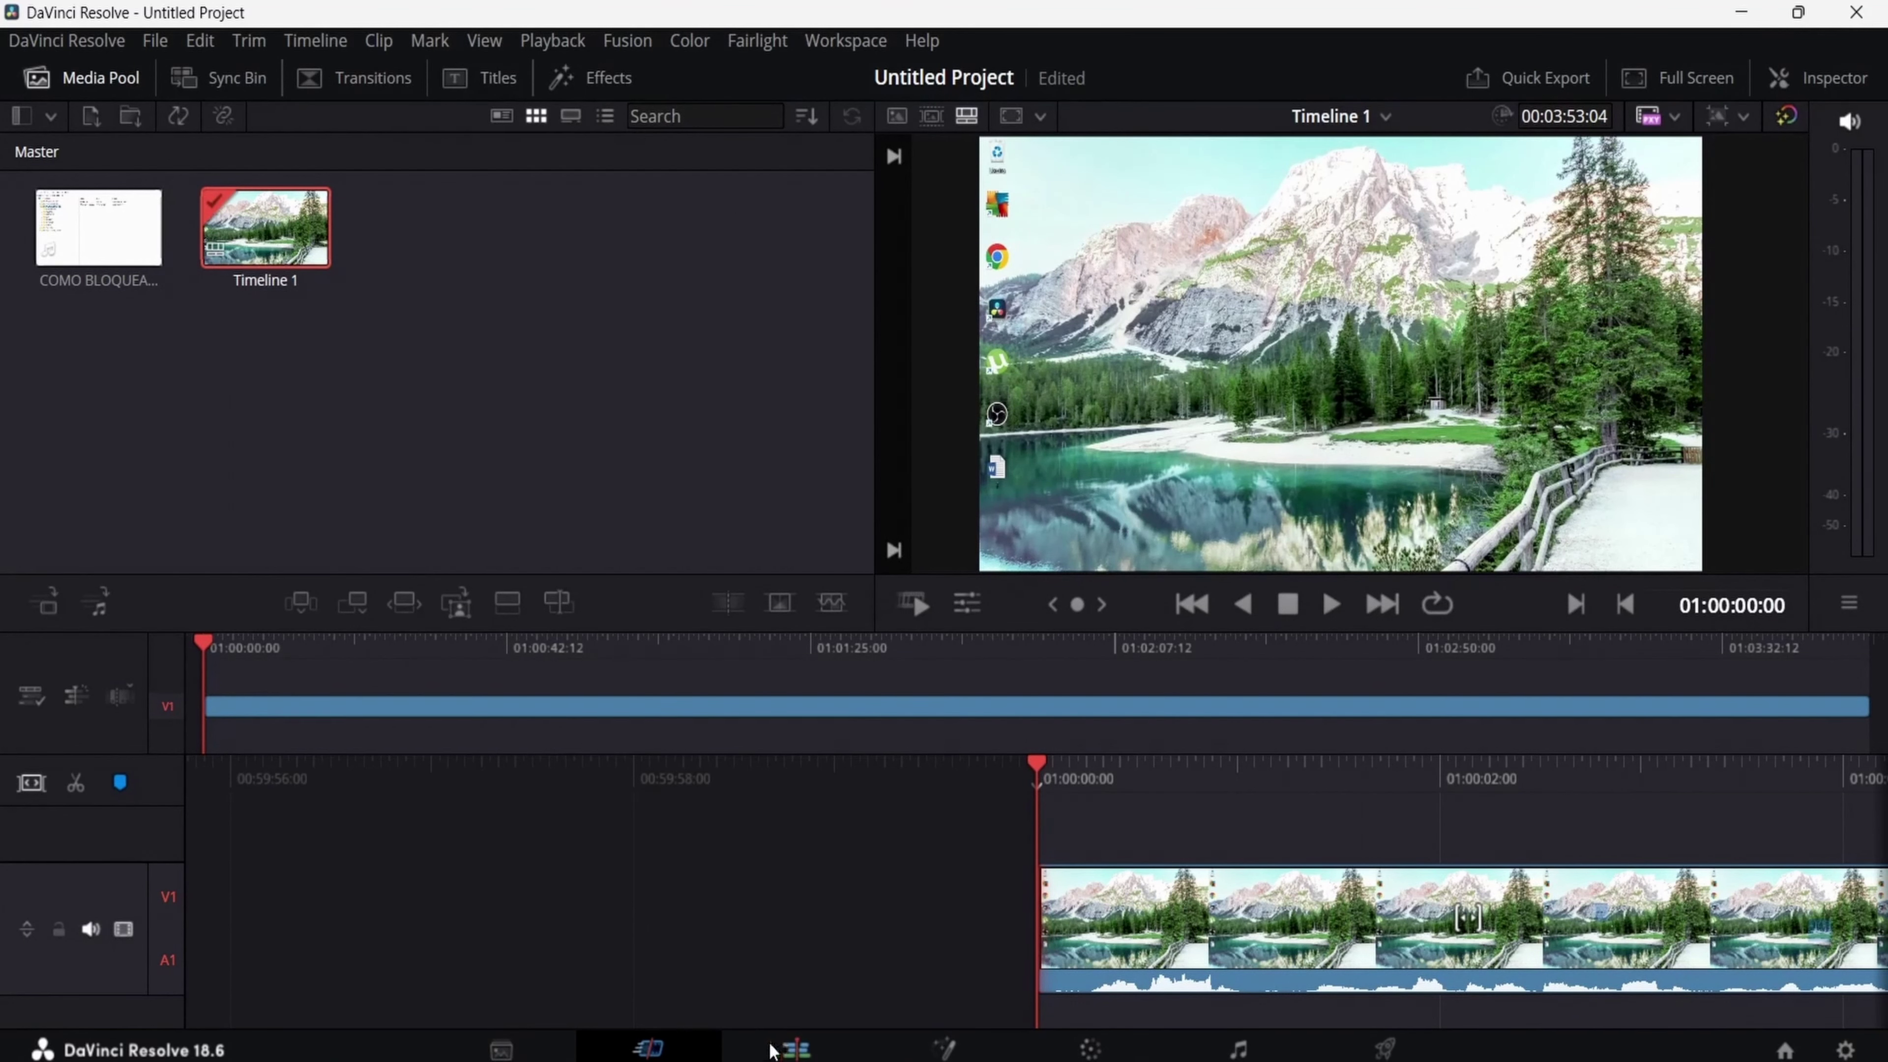
{"action": "left_click", "coordinate": [796, 1049]}
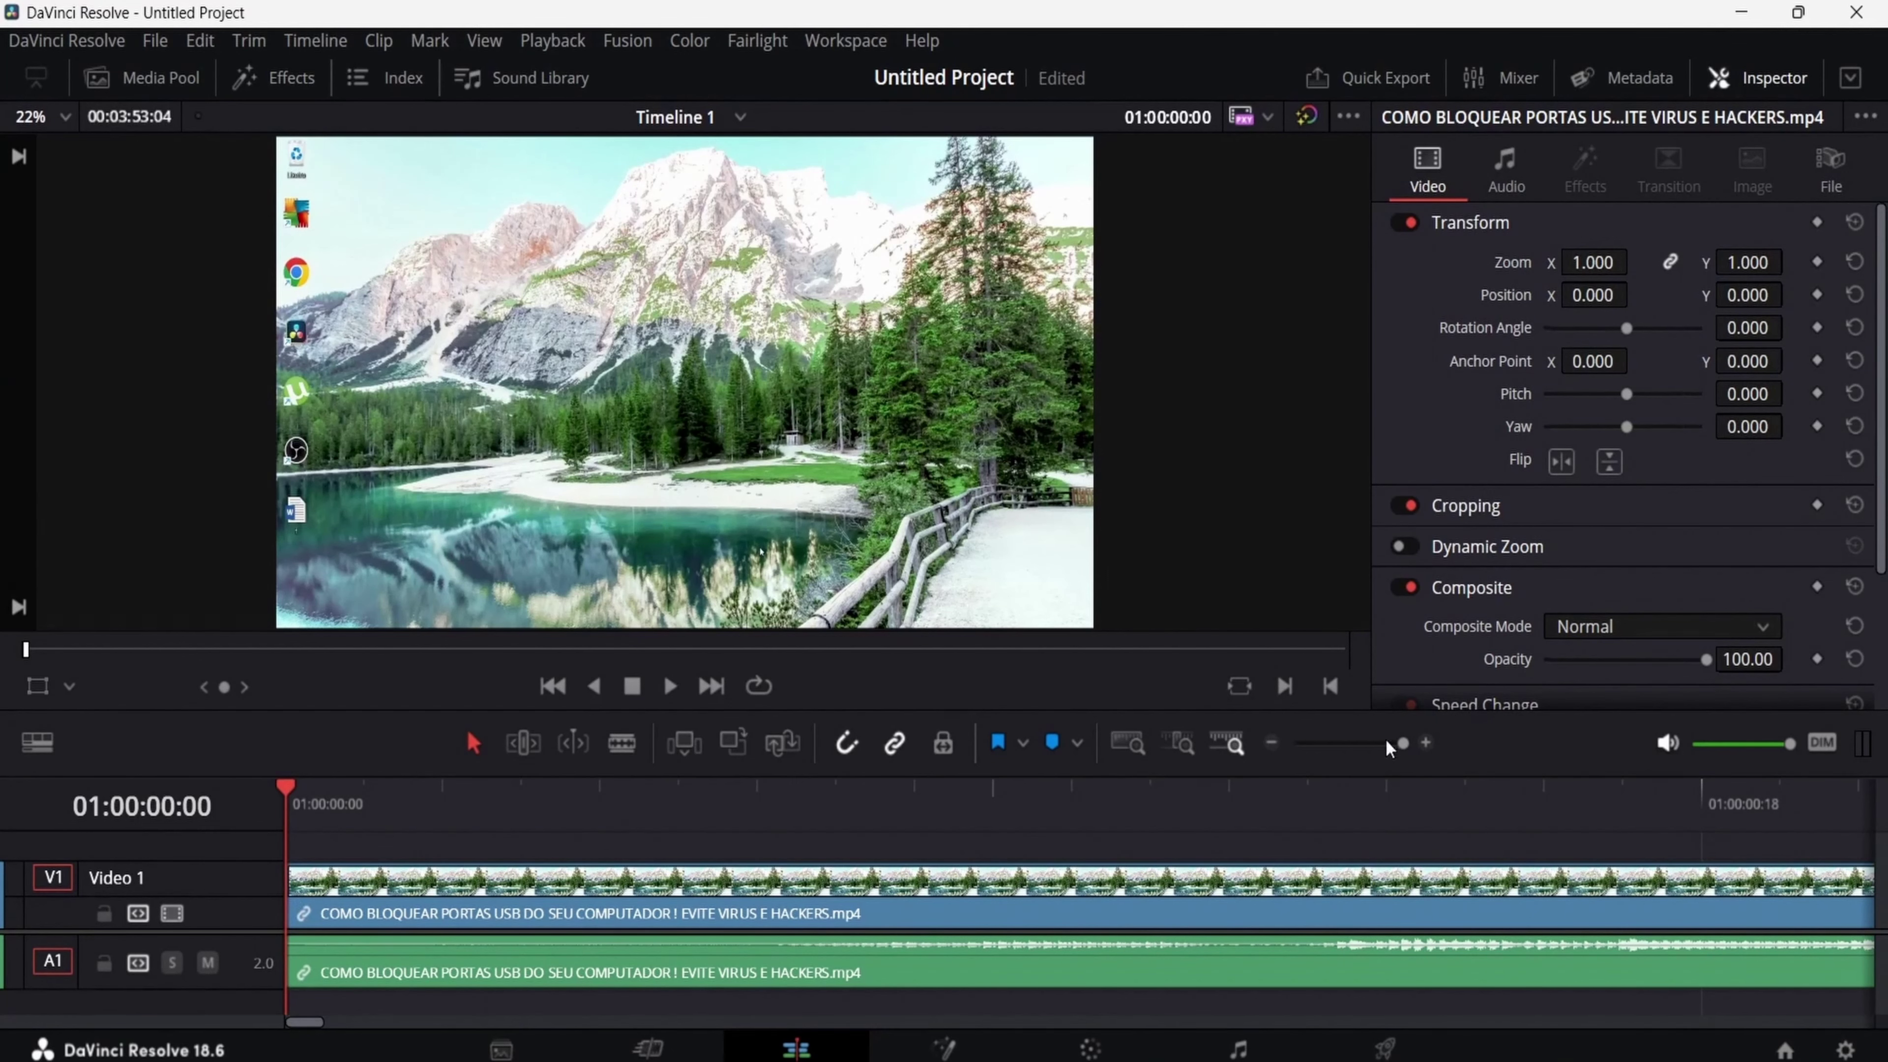
Put the playhead at 01:01:18:09 and play the clip to about 01:01:19:15.
{"action": "left_click_drag", "start_coordinate": [1396, 743], "coordinate": [1359, 746]}
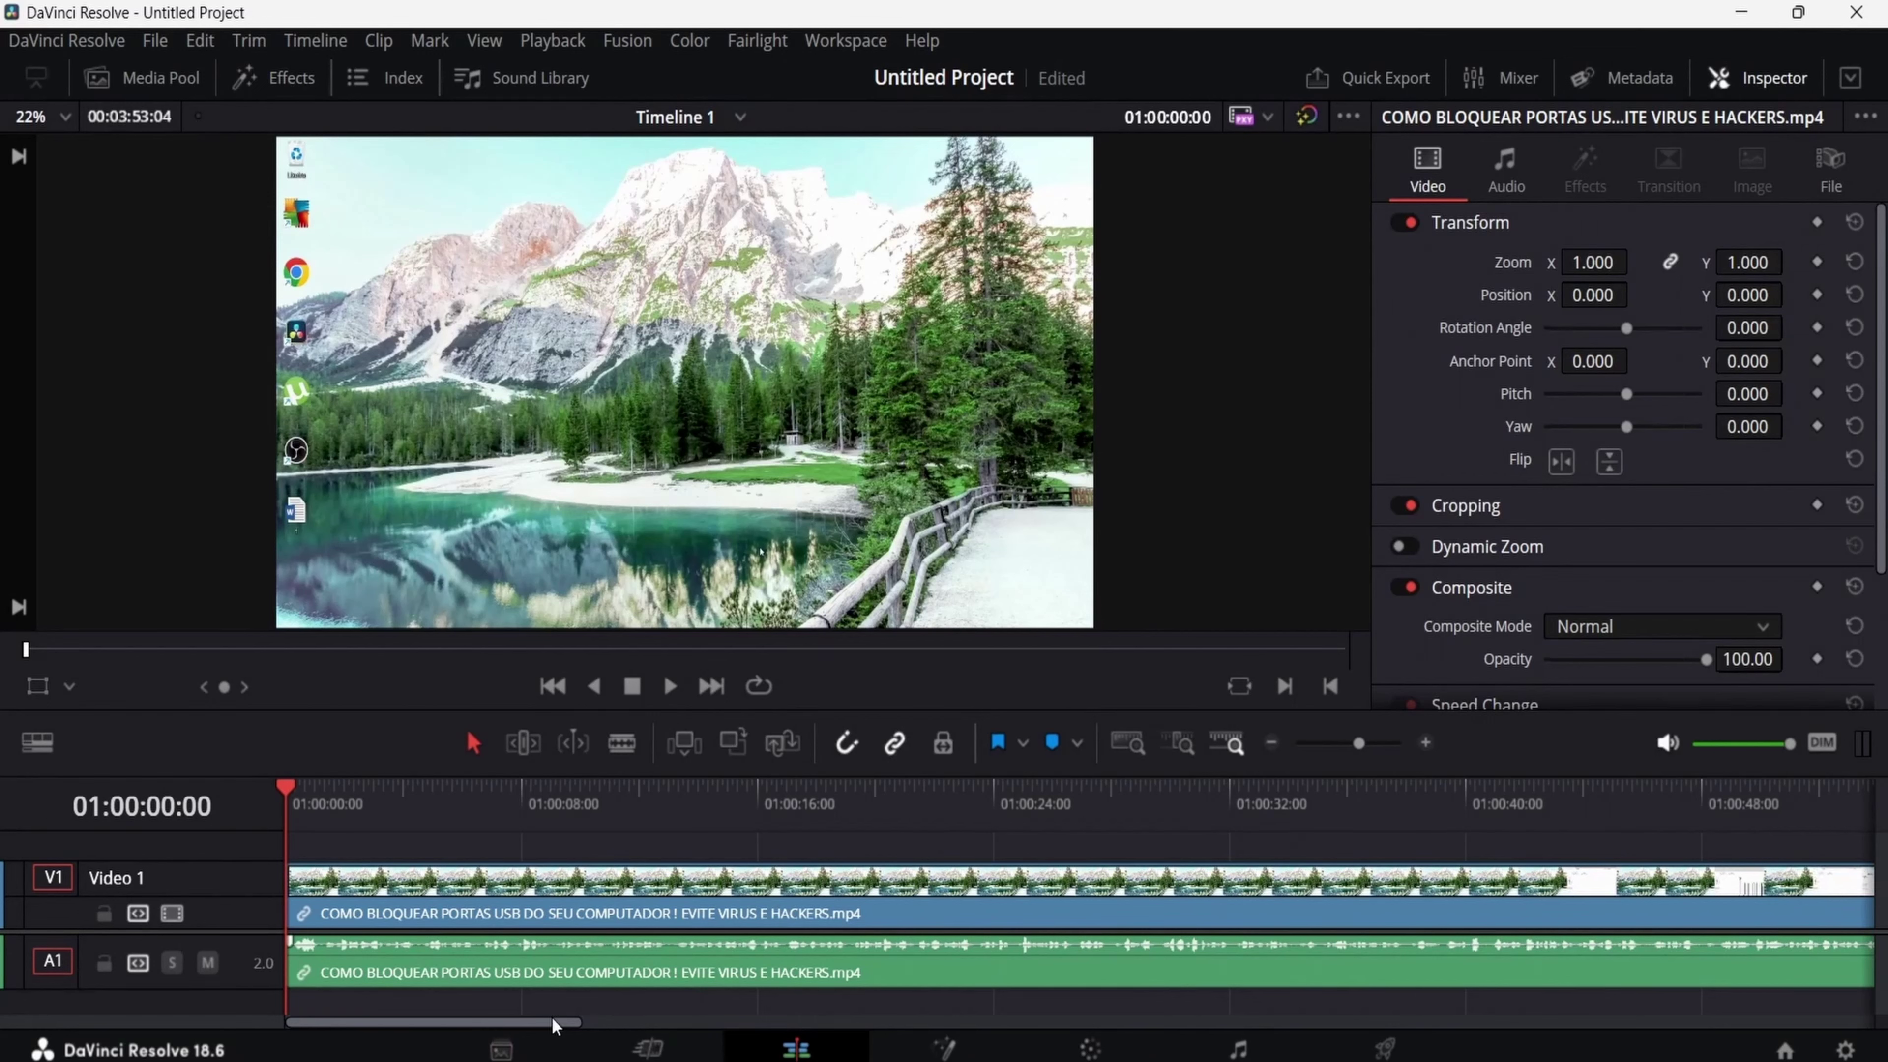
{"action": "left_click_drag", "start_coordinate": [554, 1024], "coordinate": [747, 1038]}
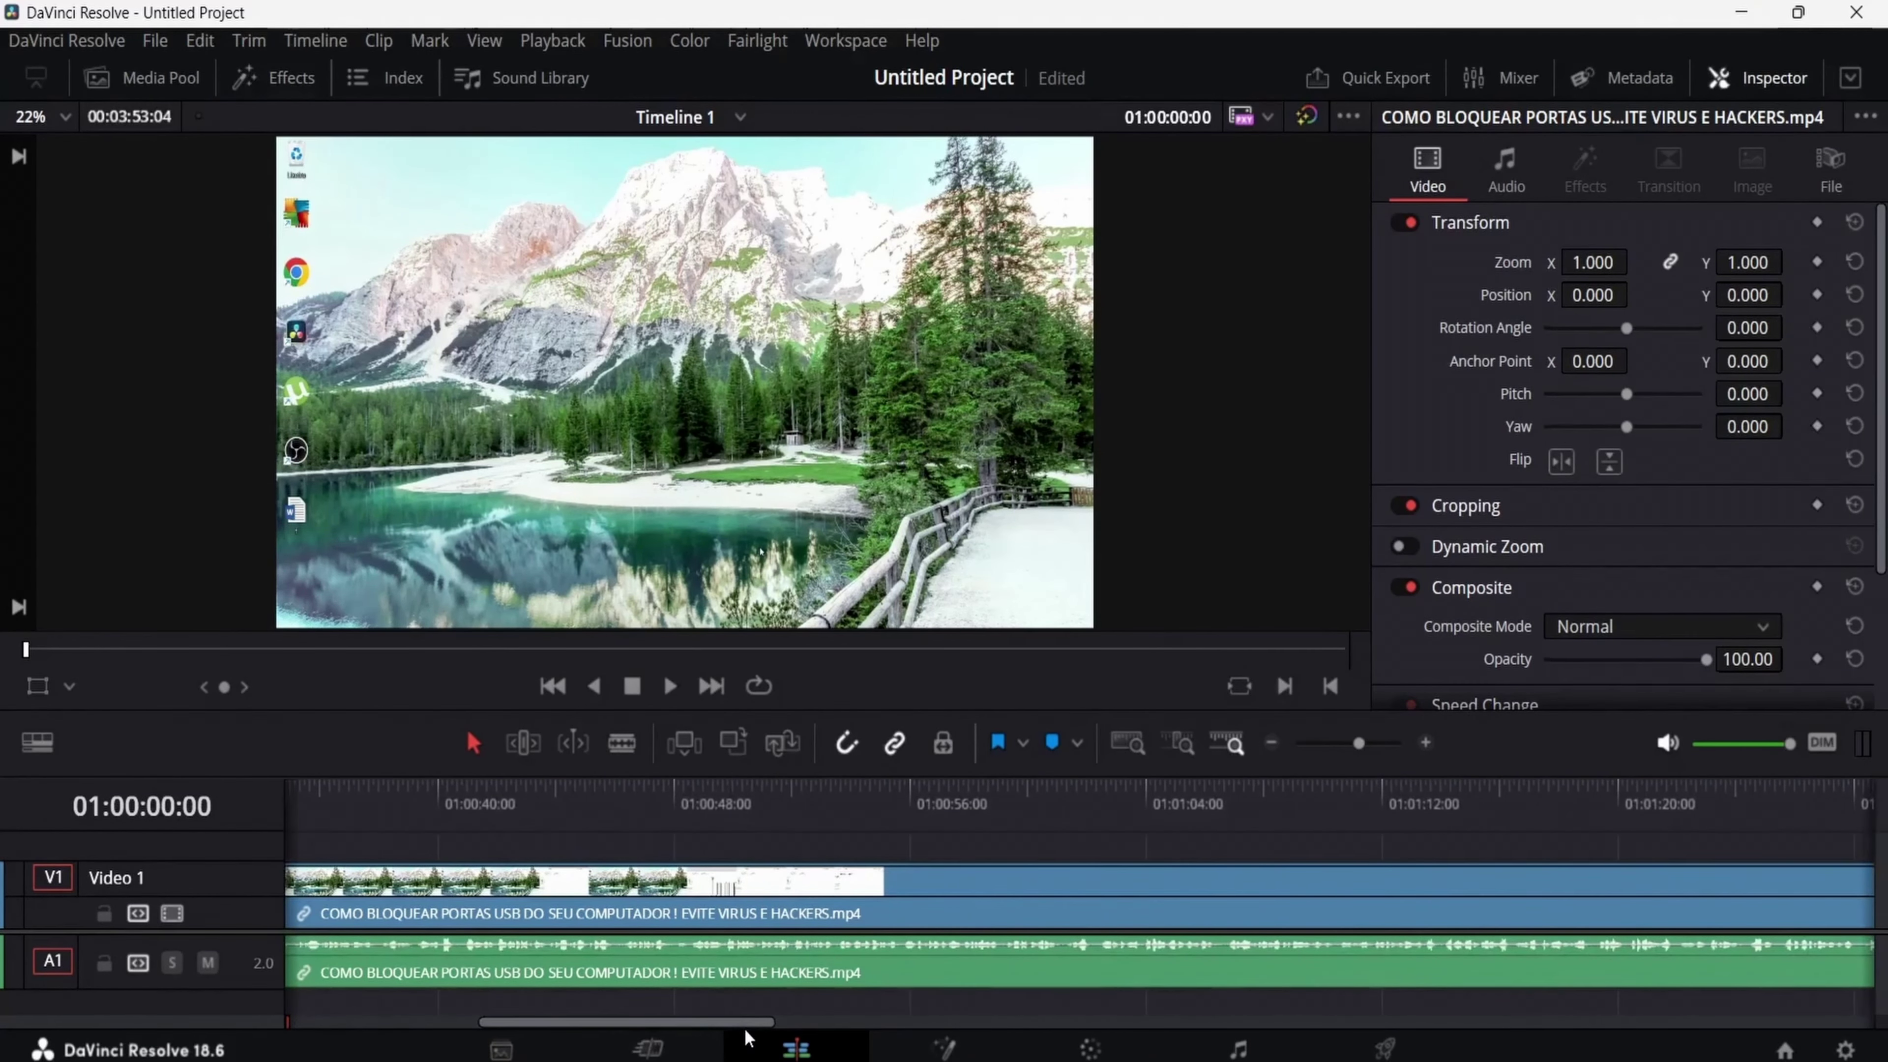
{"action": "left_click", "coordinate": [571, 789]}
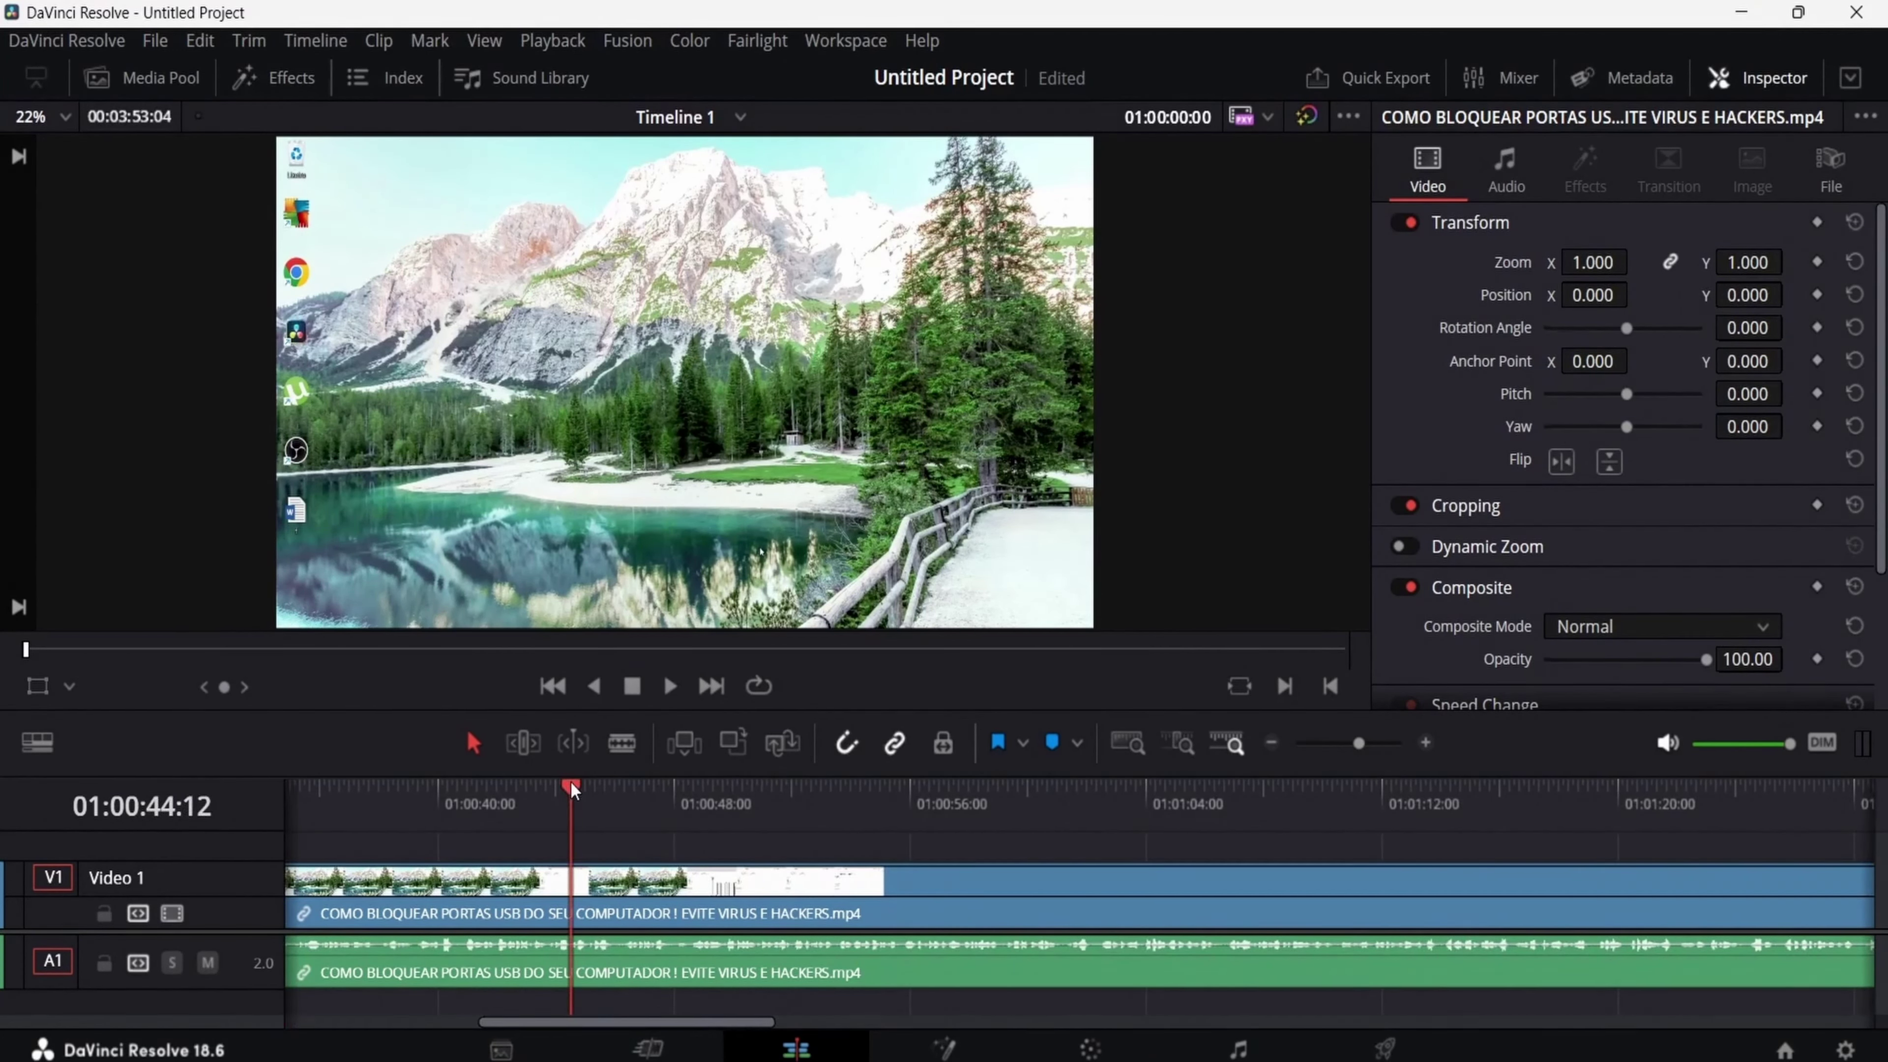
{"action": "left_click", "coordinate": [1569, 797]}
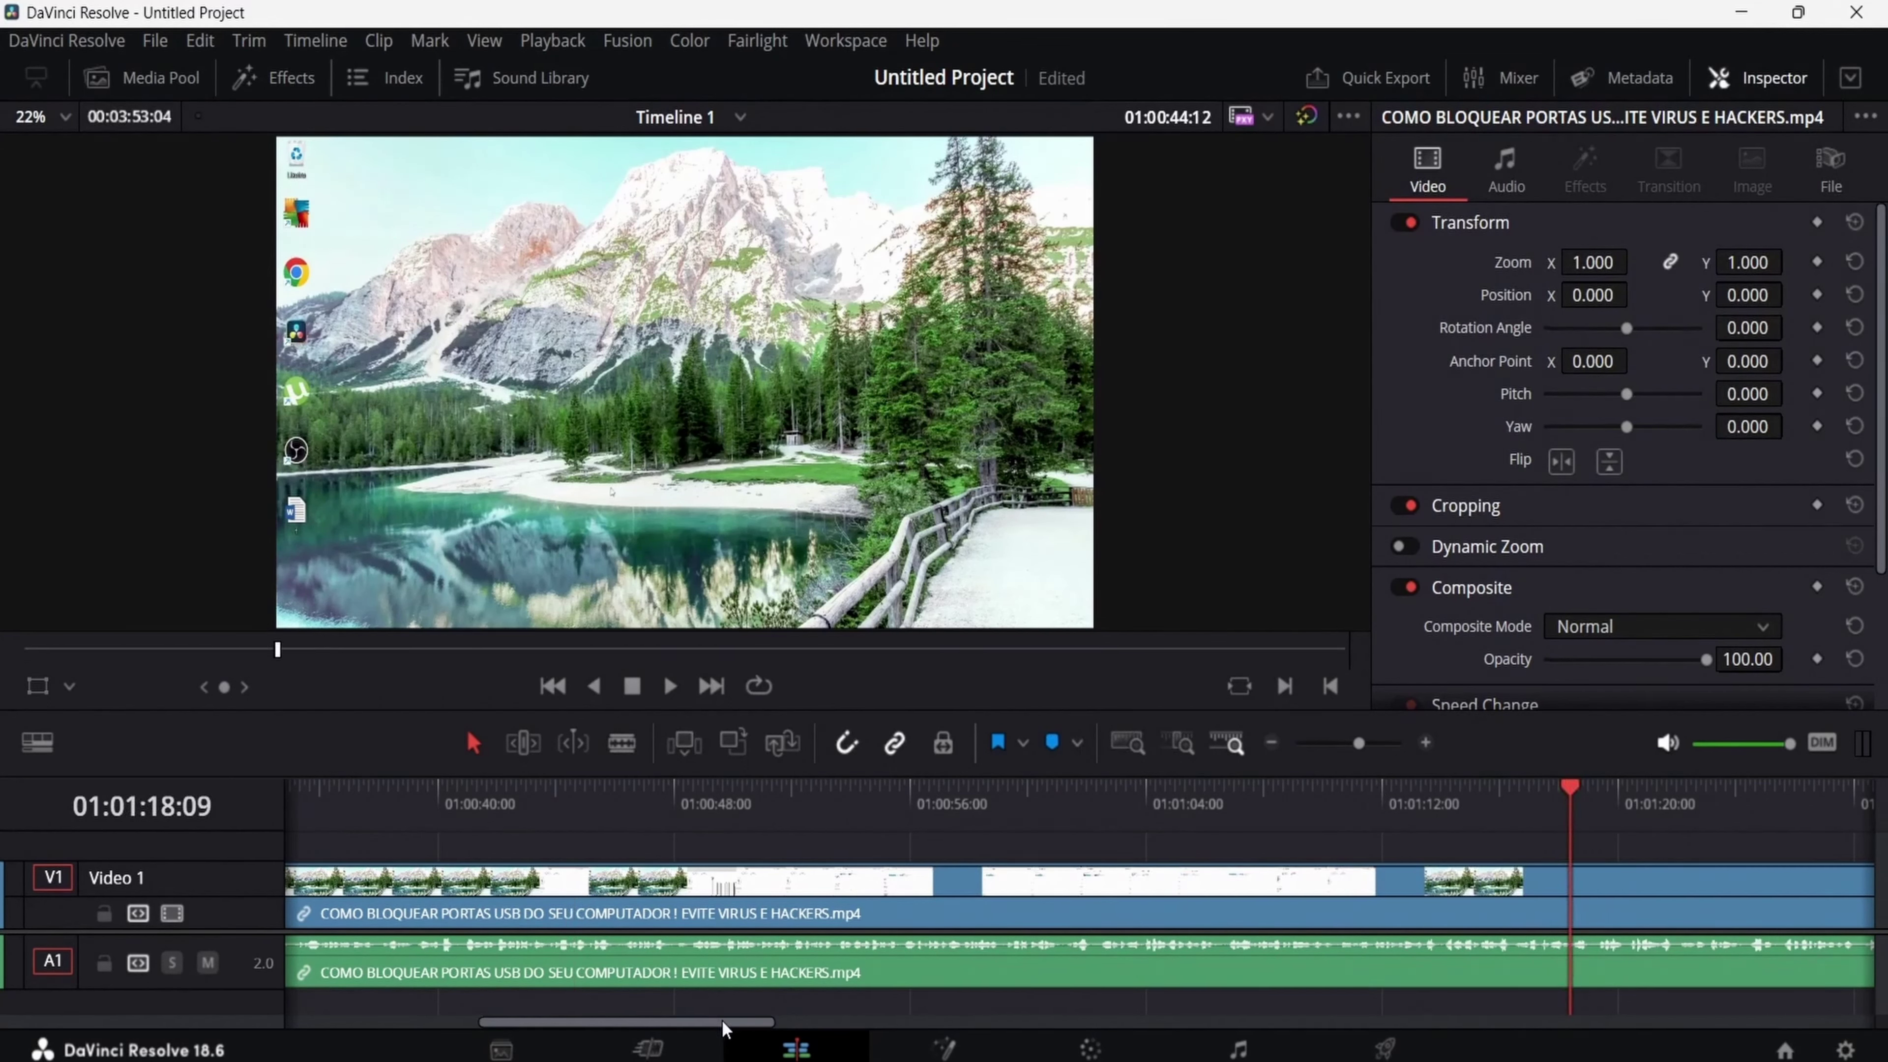
{"action": "left_click_drag", "start_coordinate": [724, 1023], "coordinate": [868, 1024]}
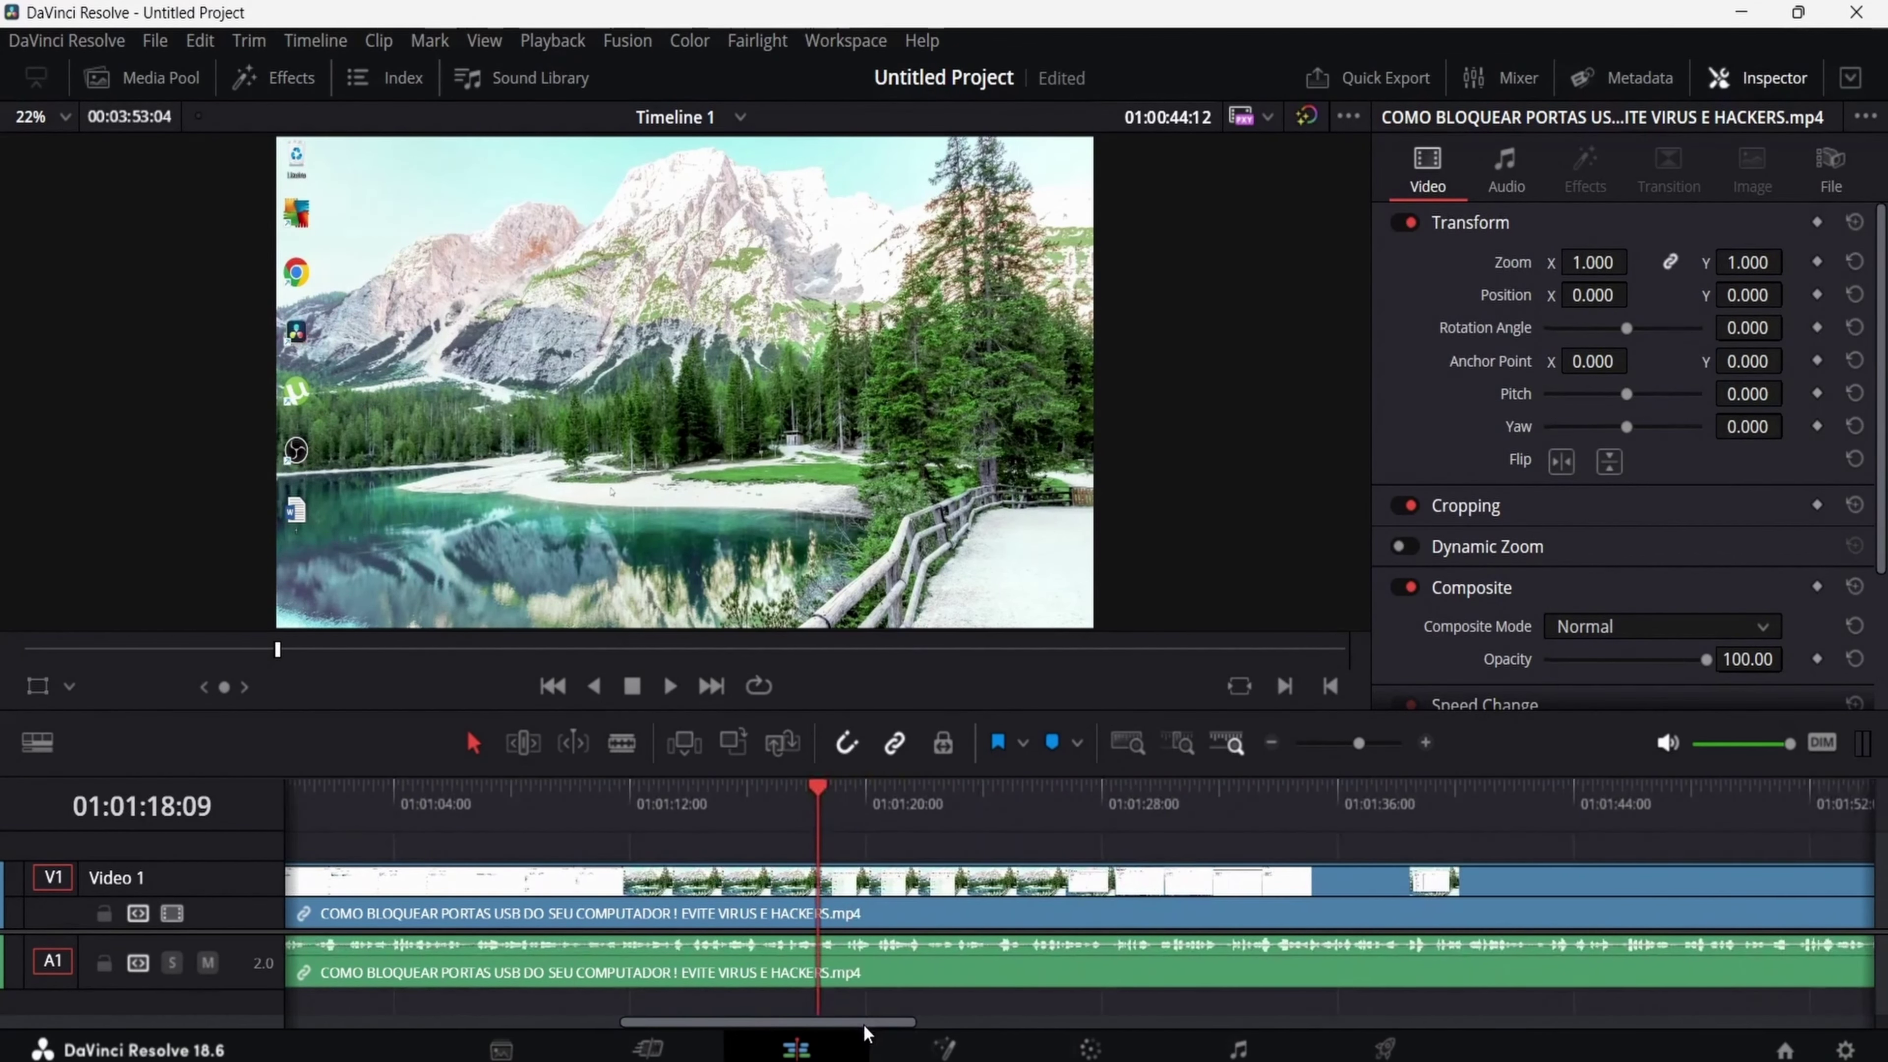
{"action": "key", "text": "space"}
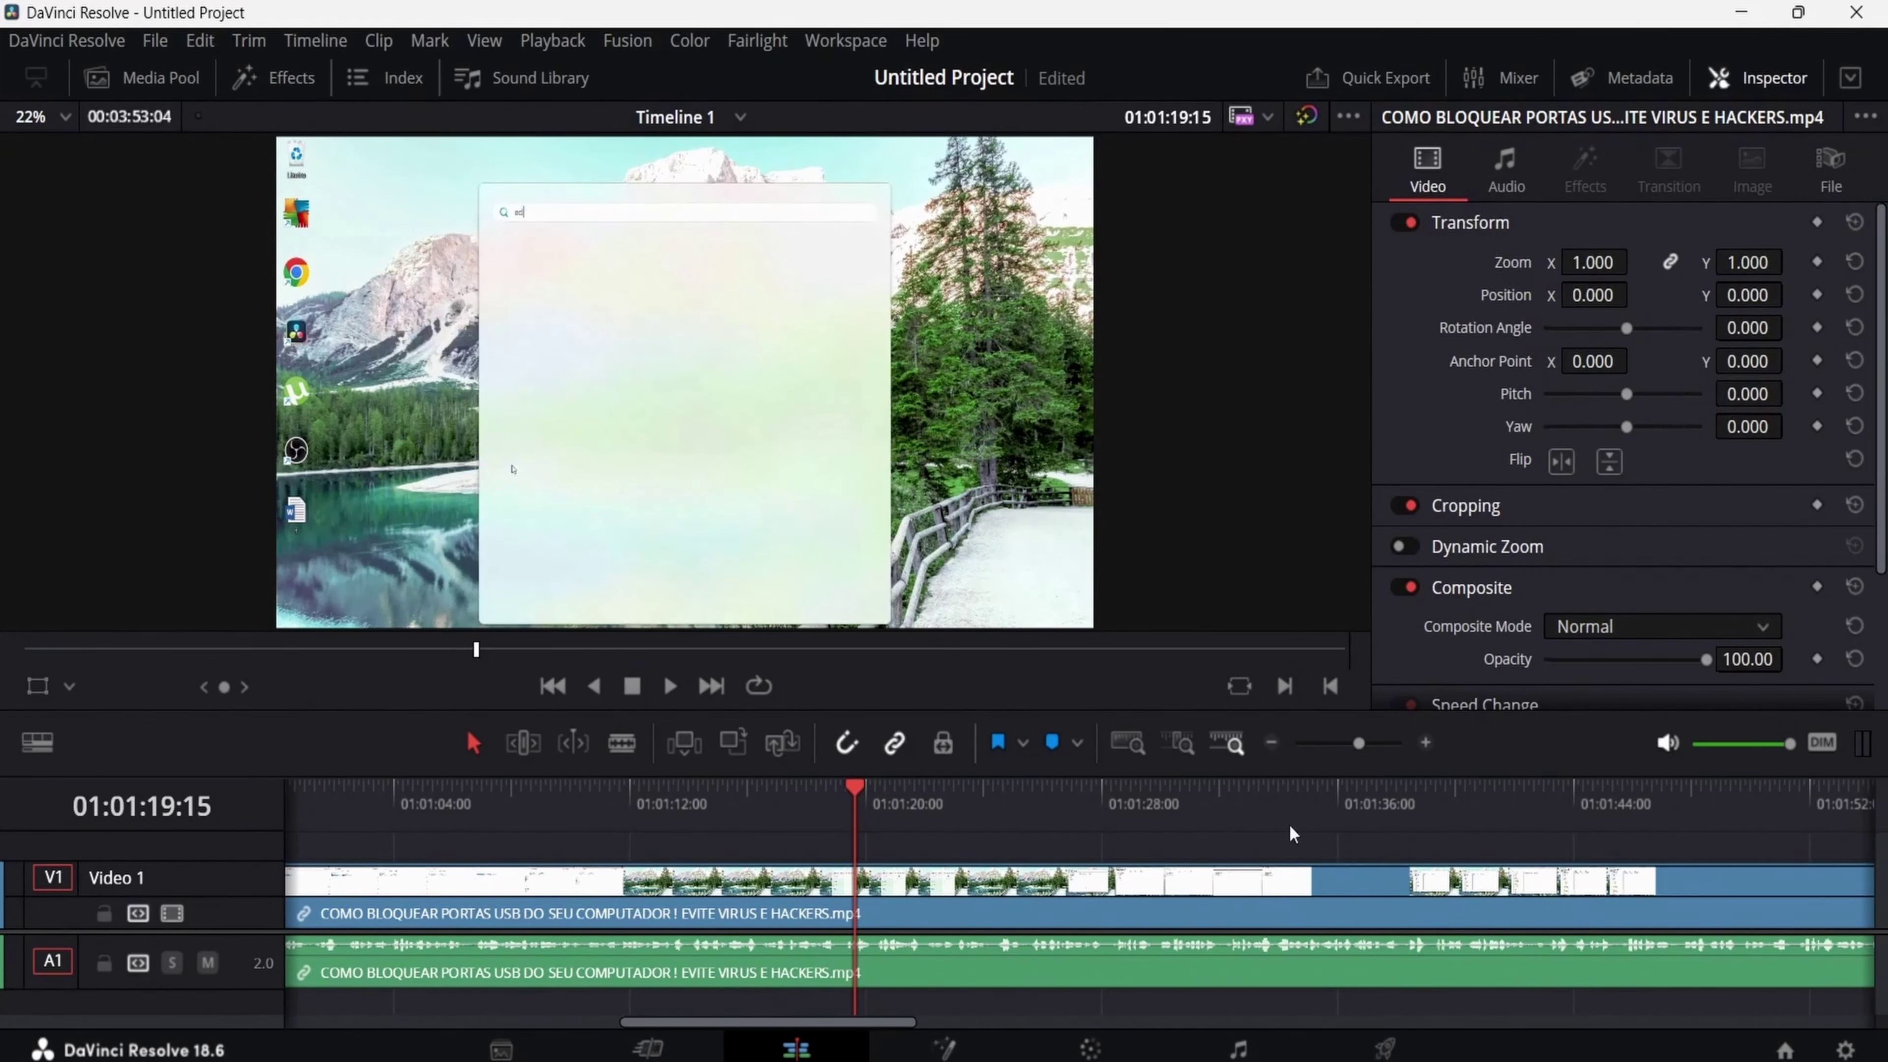
Magnify the timeline around the playhead and play the clip forward to about 01:01:22:18.
{"action": "left_click", "coordinate": [1425, 743]}
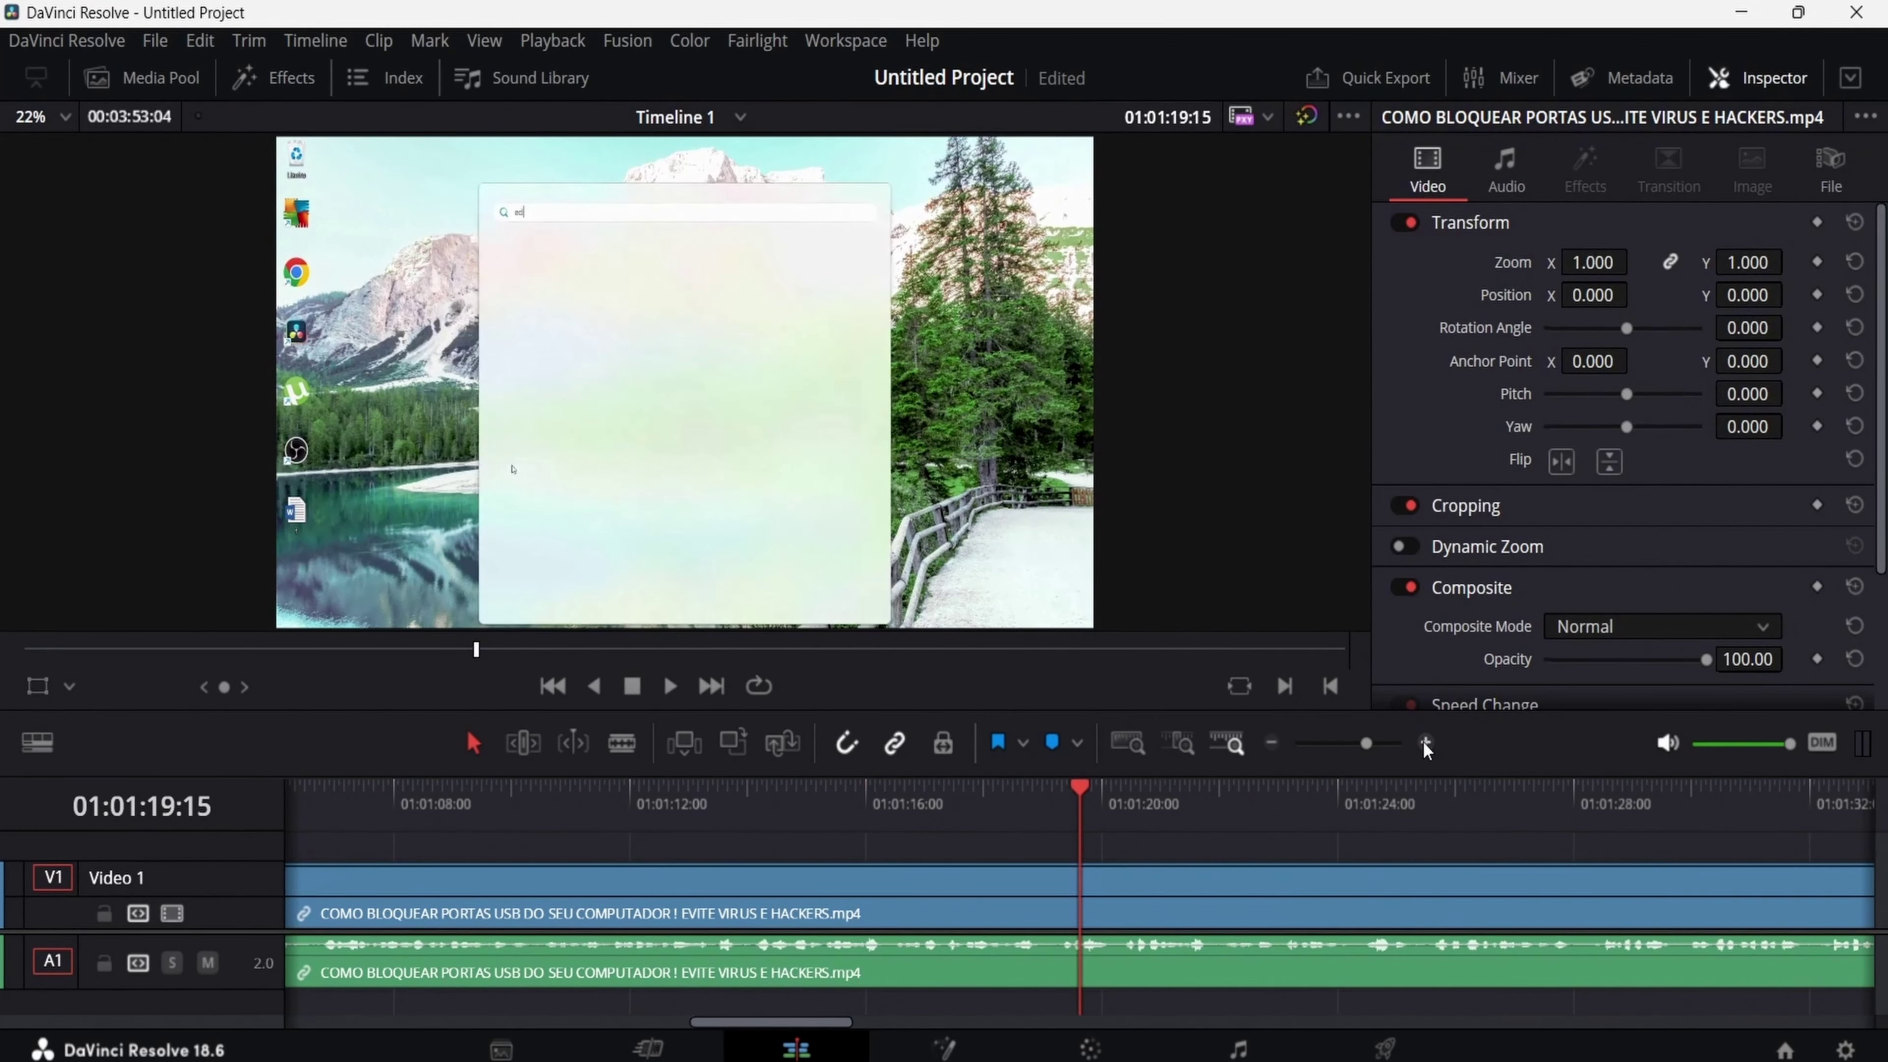
{"action": "left_click", "coordinate": [1425, 743]}
{"action": "left_click", "coordinate": [1425, 743]}
{"action": "left_click", "coordinate": [1425, 742]}
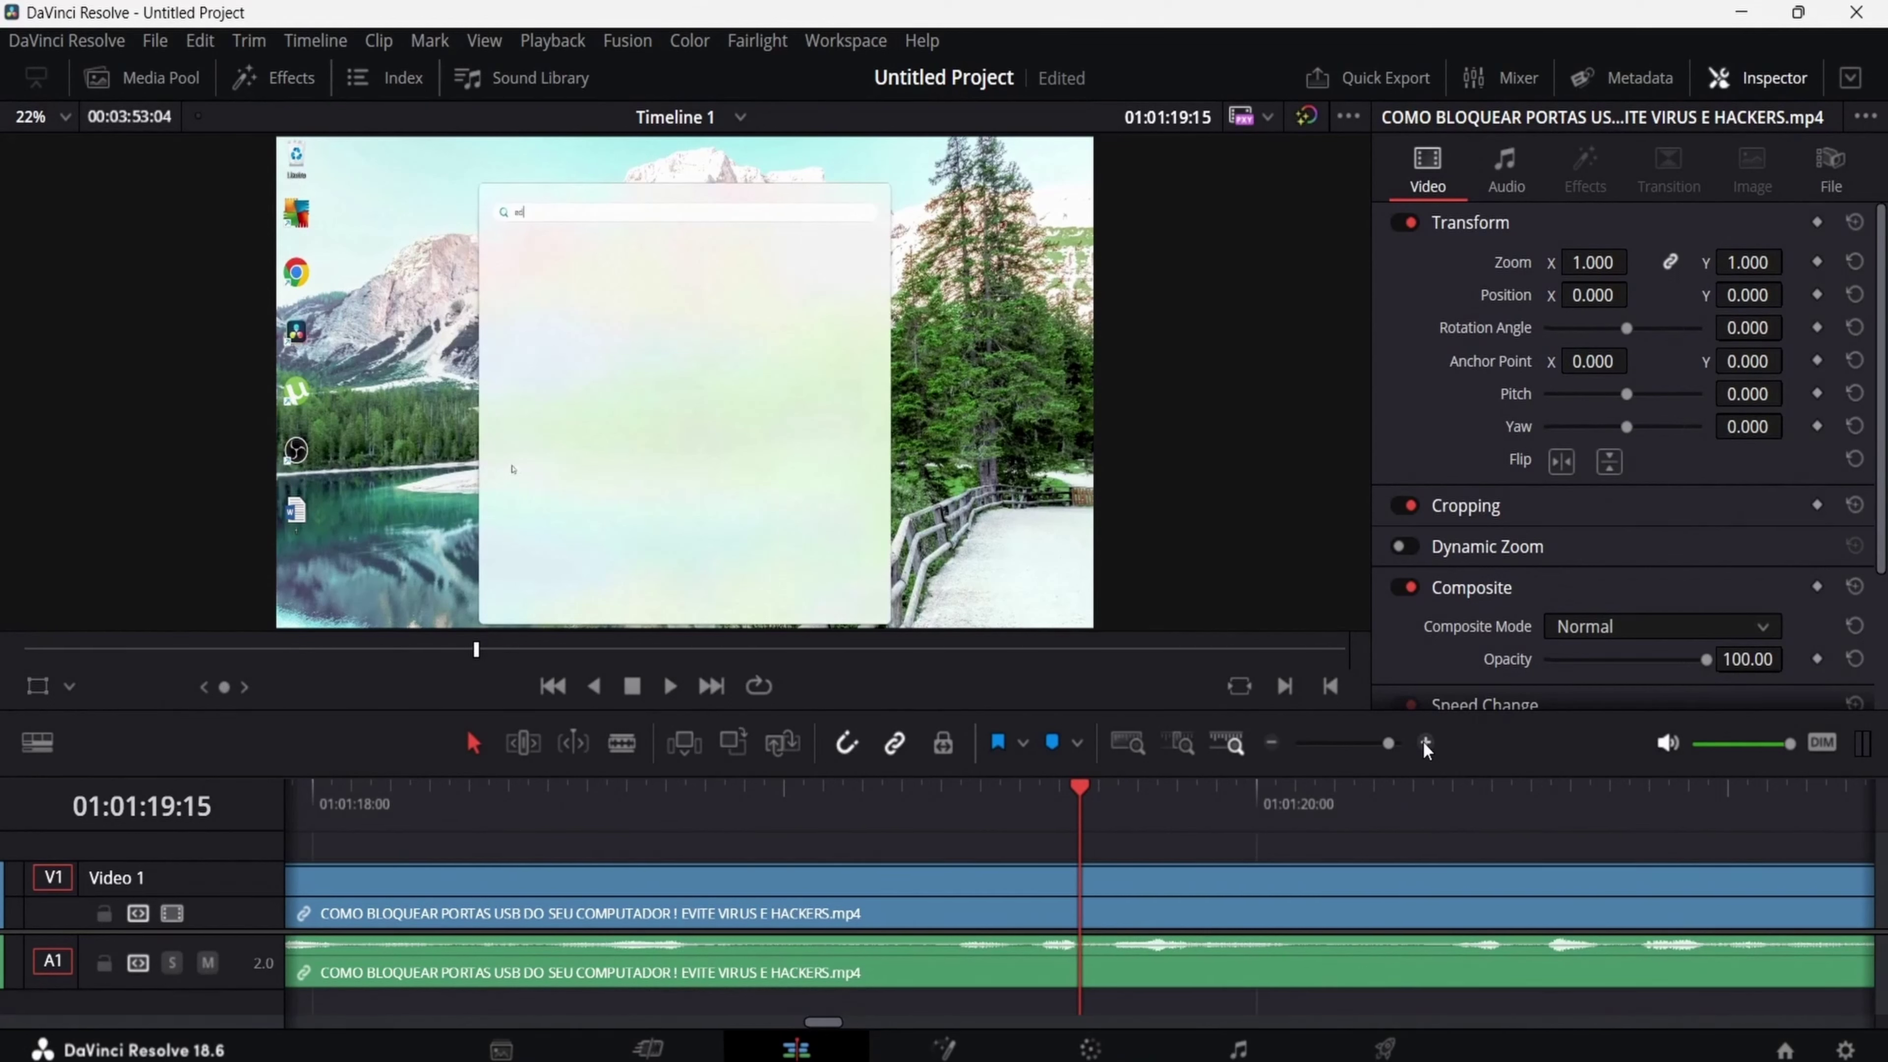
{"action": "left_click", "coordinate": [1425, 742]}
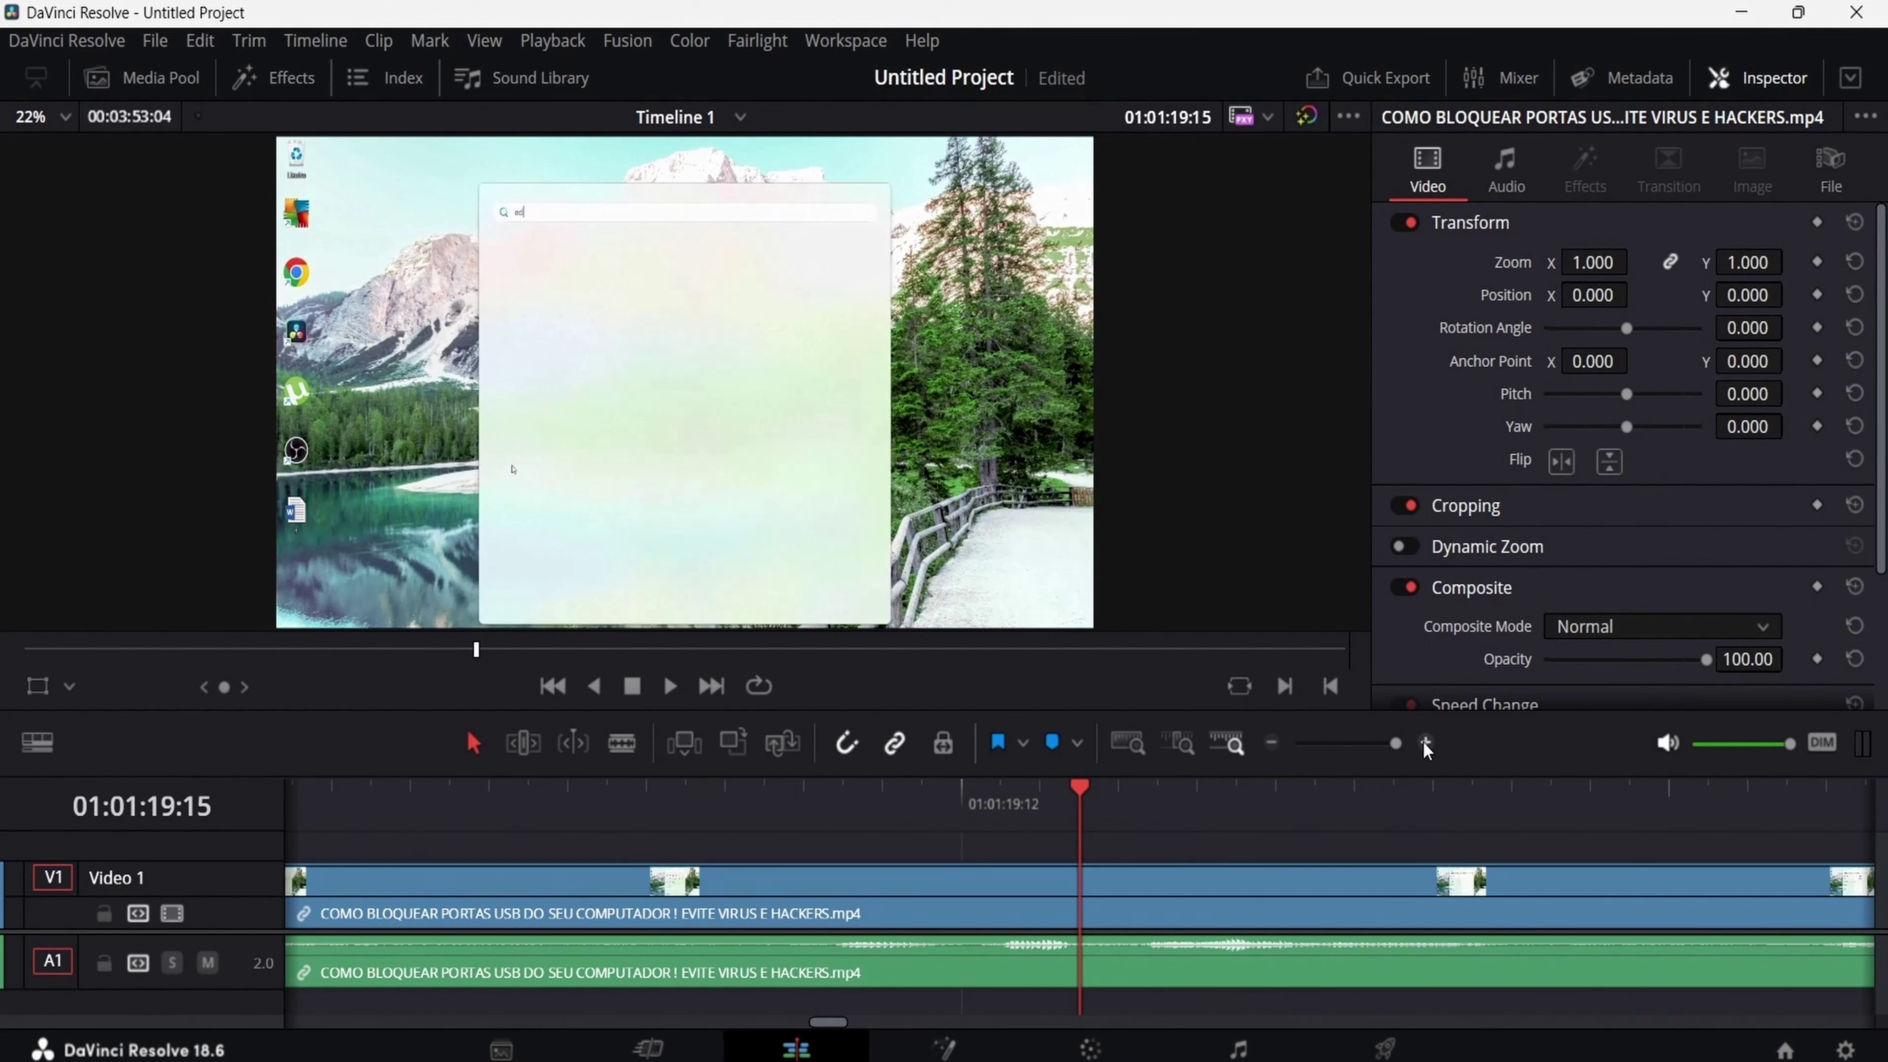
{"action": "key", "text": "Right"}
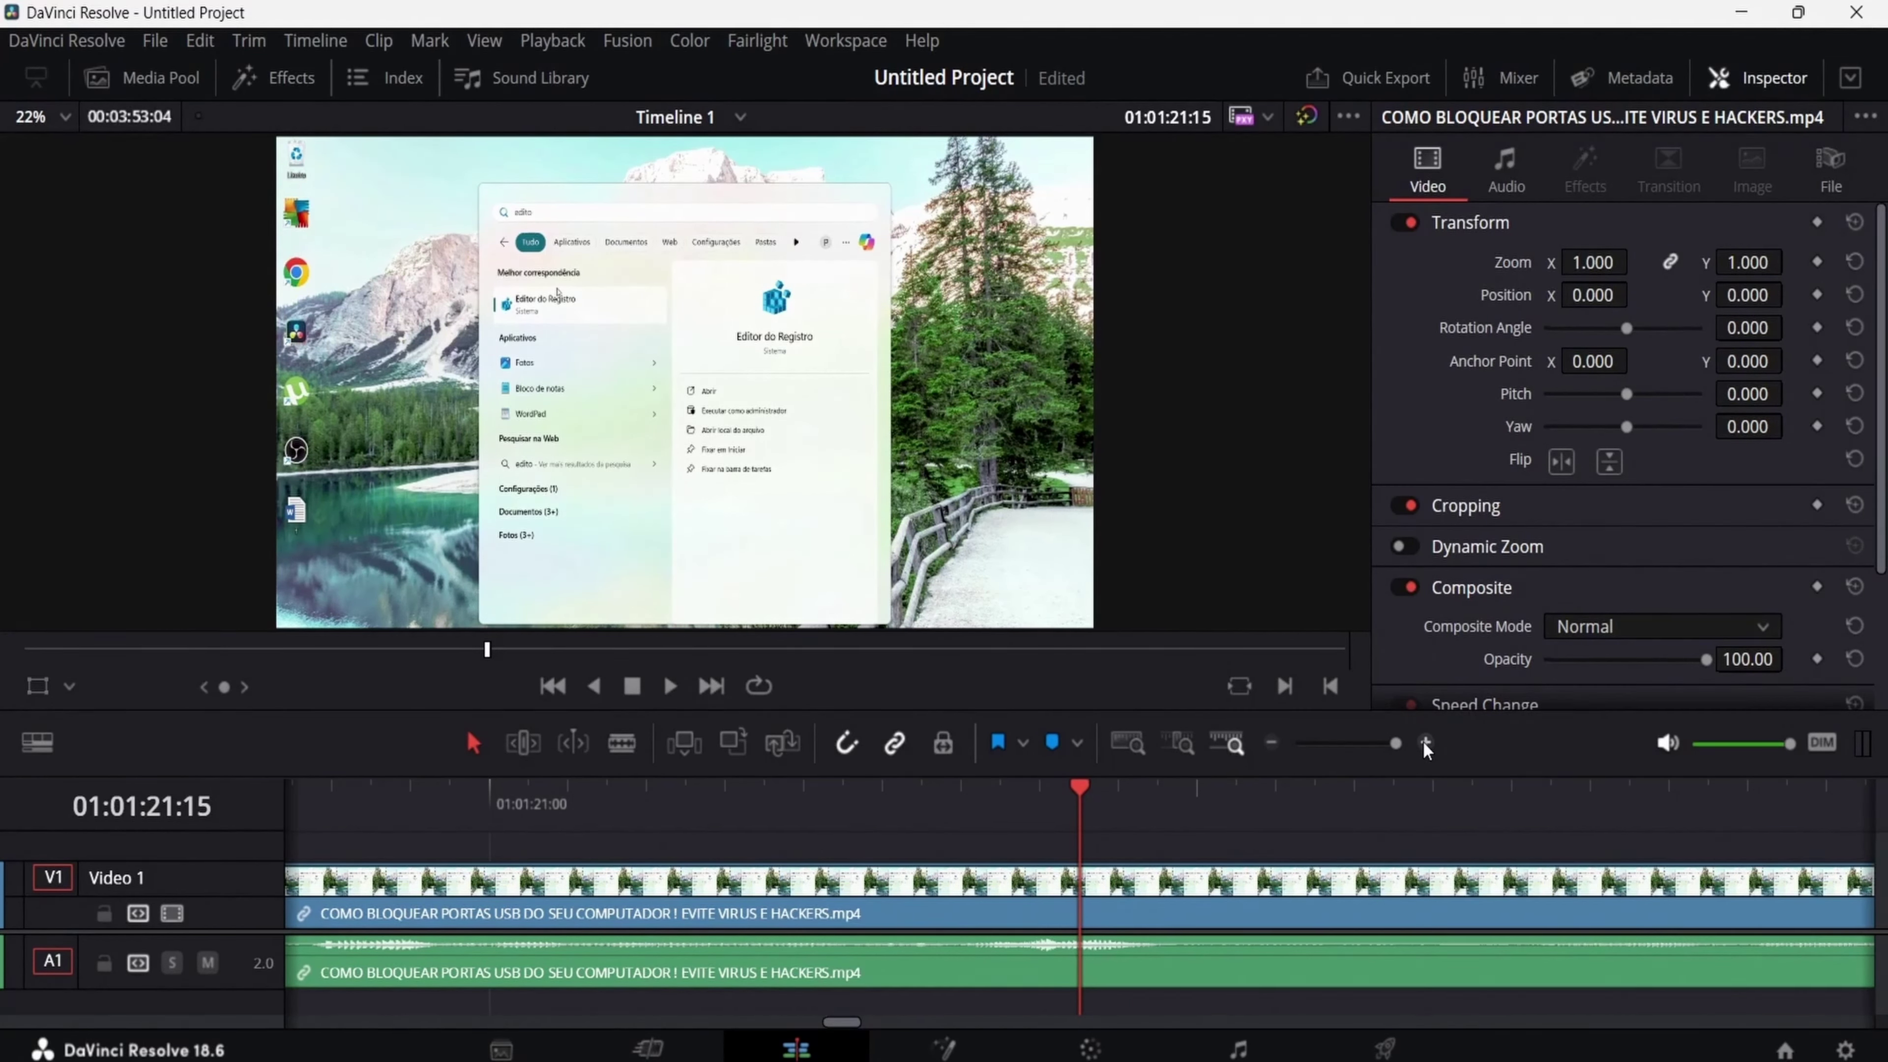
{"action": "key", "text": "space"}
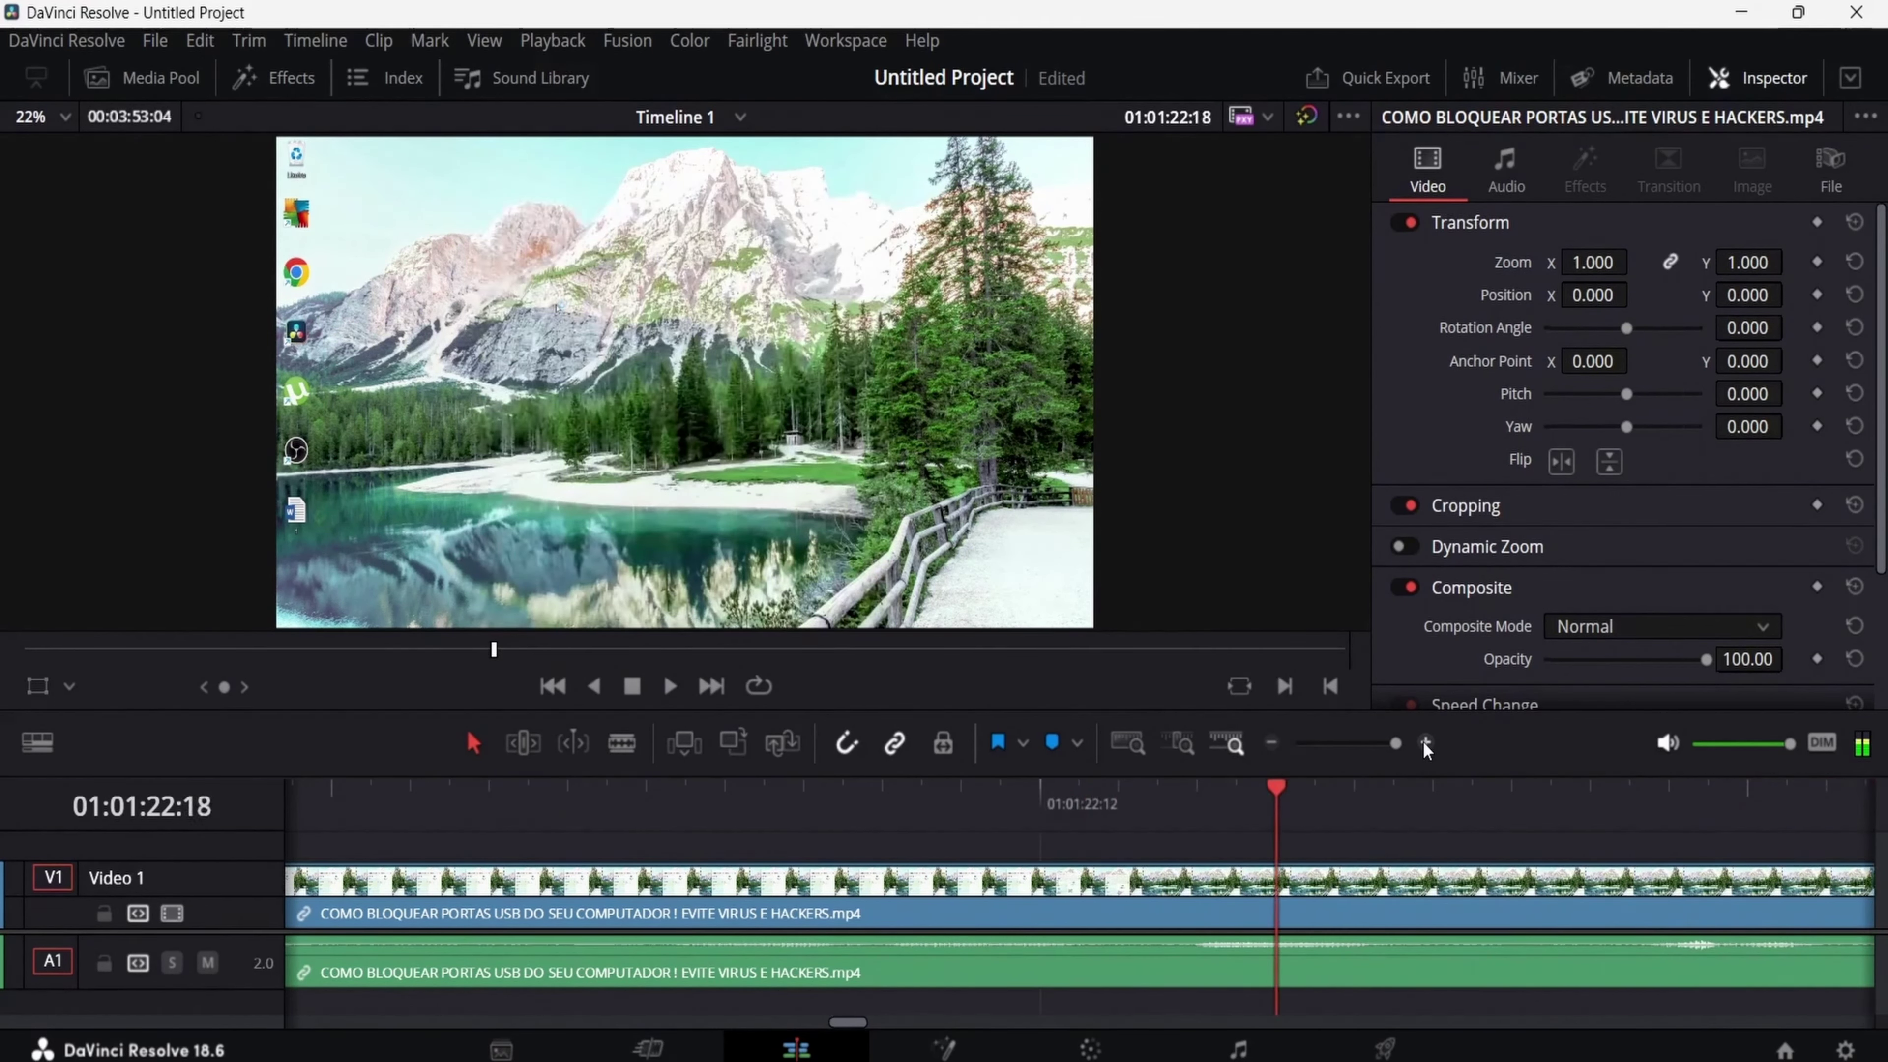
Step frame by frame around the closing of the Windows search window and leave the playhead at 01:01:22:14.
{"action": "key", "text": "j"}
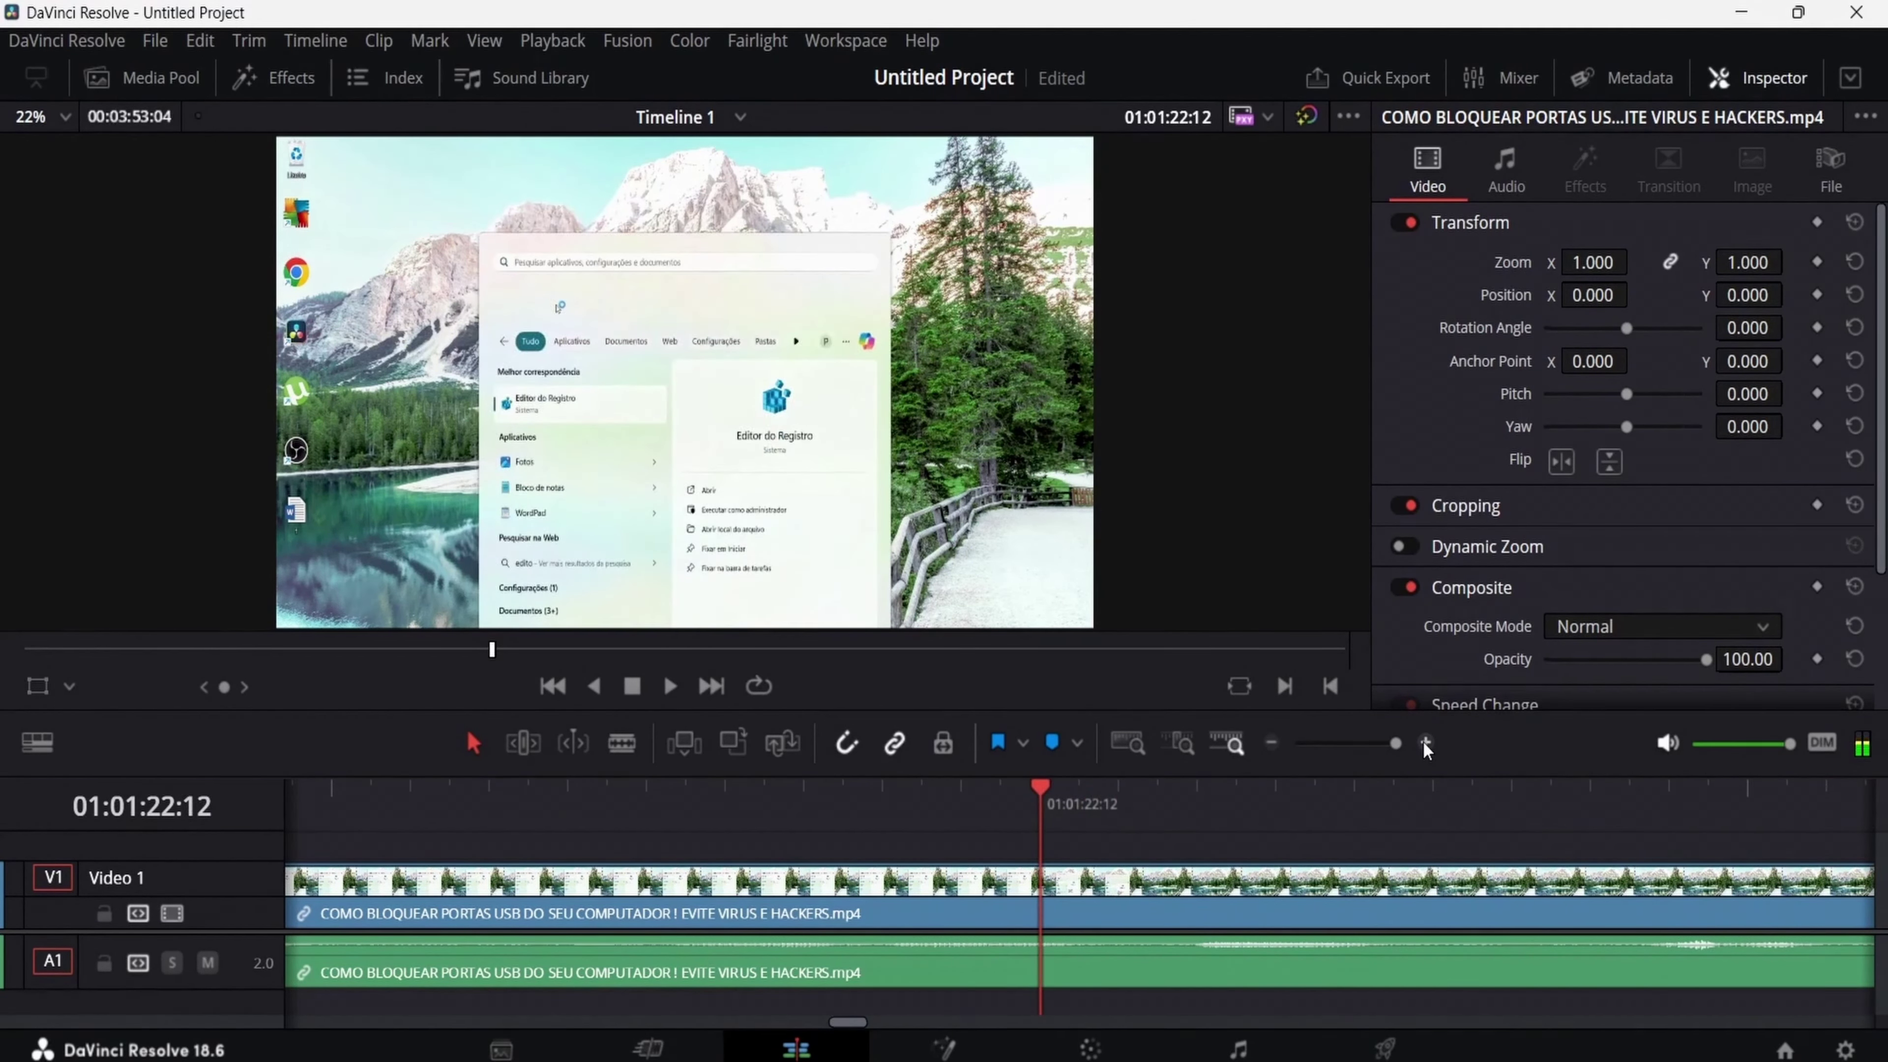
{"action": "key", "text": "Right"}
{"action": "key", "text": "Right"}
{"action": "key", "text": "Left"}
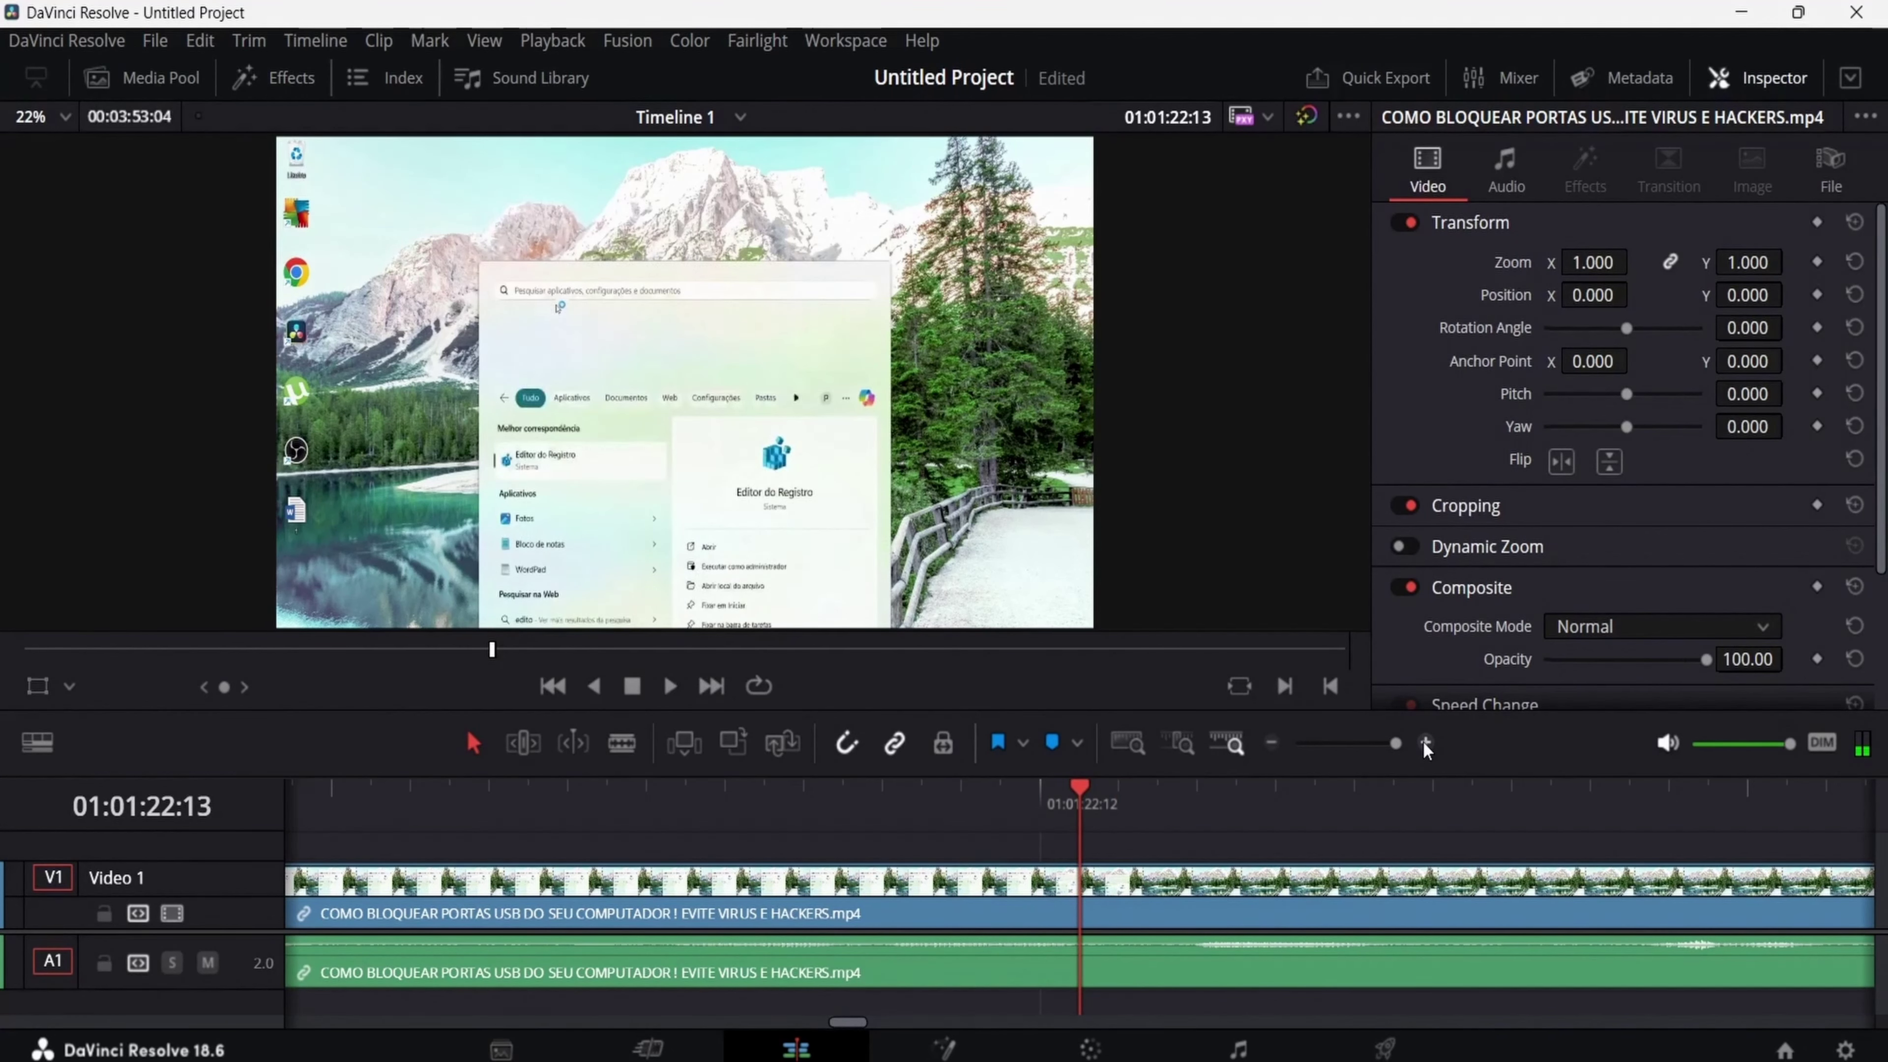
{"action": "key", "text": "Left"}
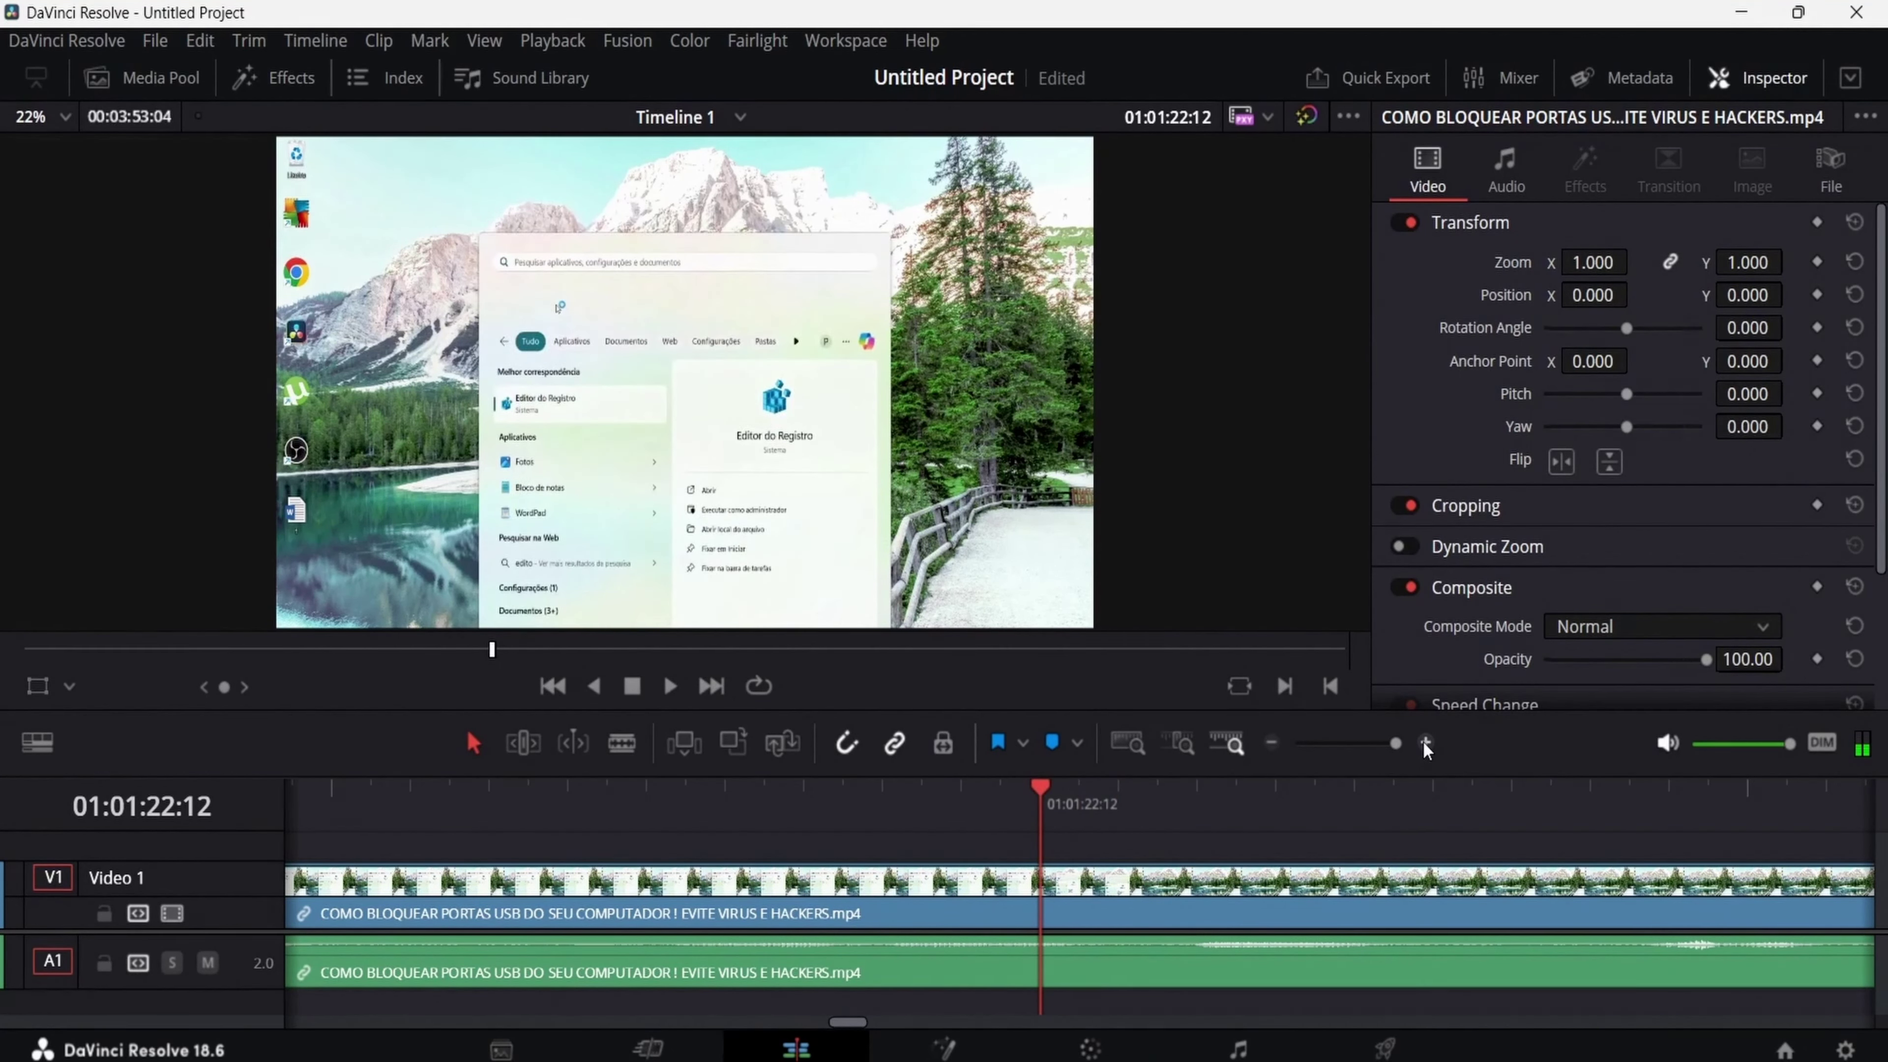
{"action": "key", "text": "Left"}
{"action": "key", "text": "Left"}
{"action": "key", "text": "Left"}
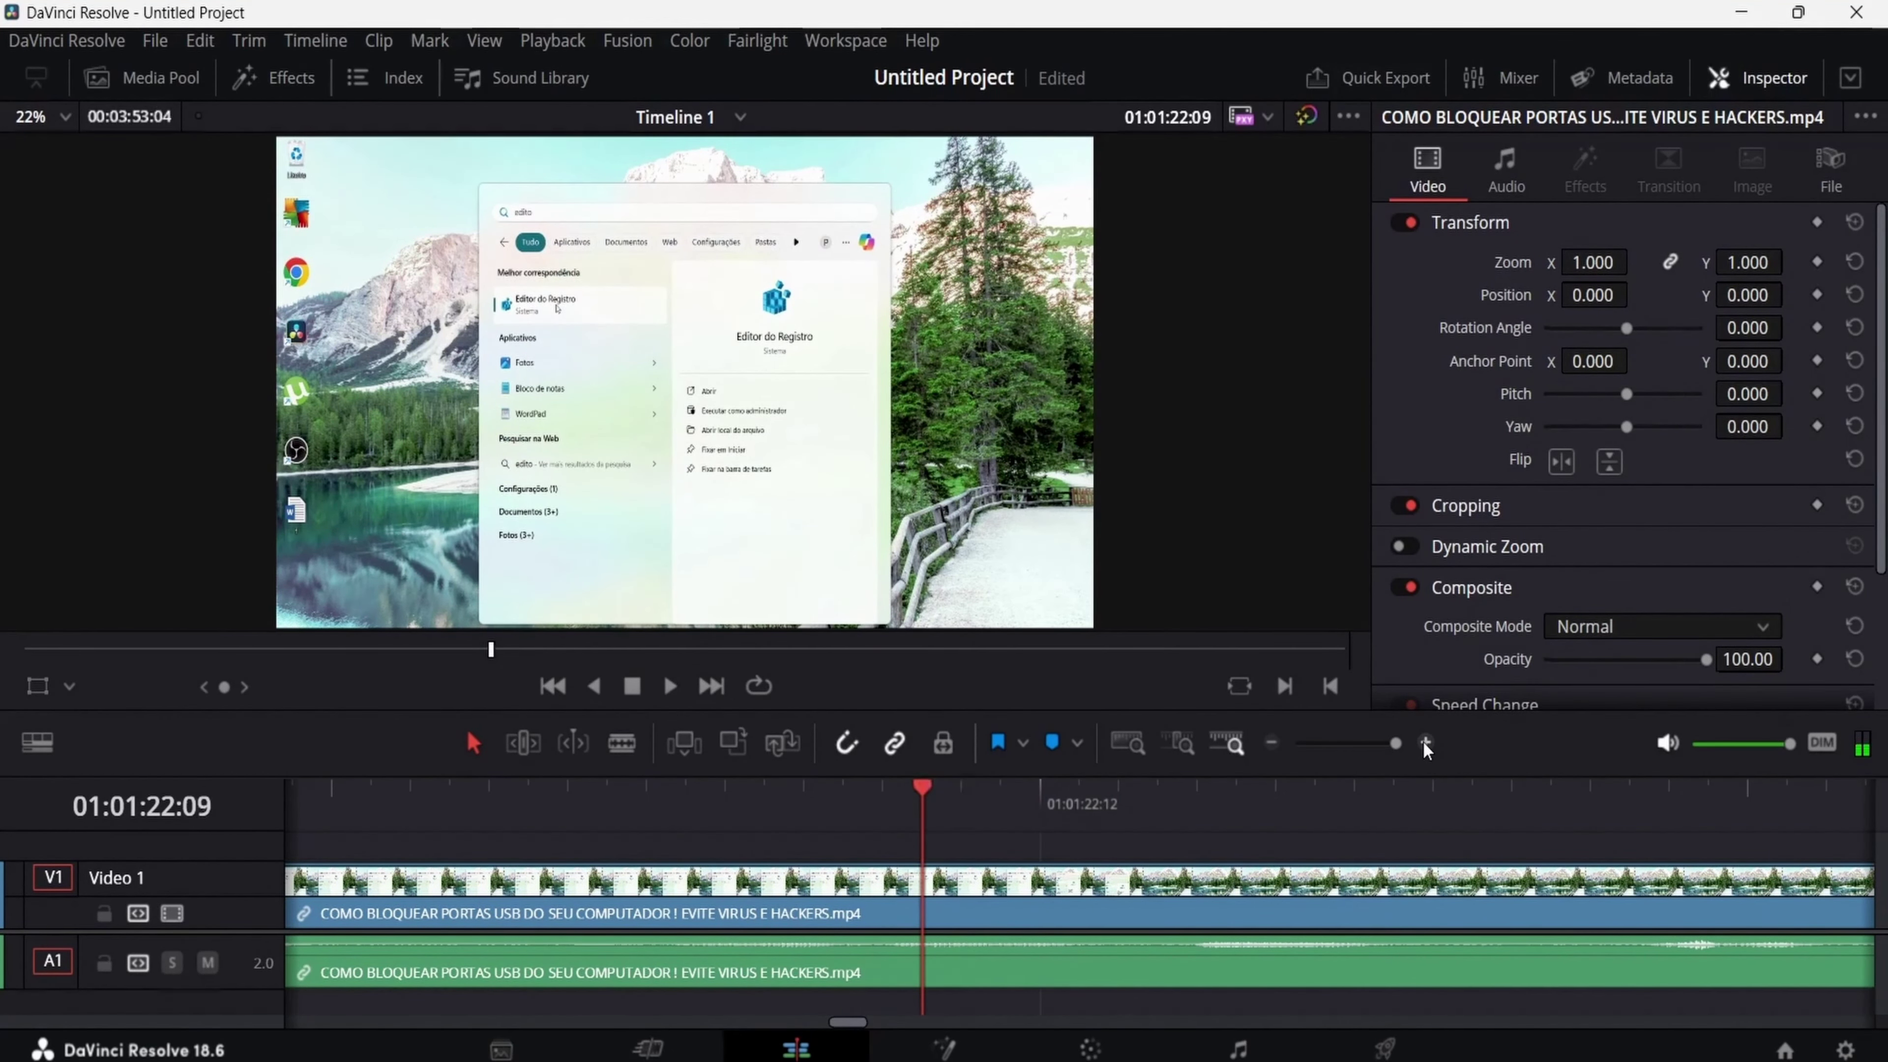
{"action": "key", "text": "Right"}
{"action": "key", "text": "Left"}
{"action": "key", "text": "Left"}
{"action": "key", "text": "Left"}
{"action": "key", "text": "Left"}
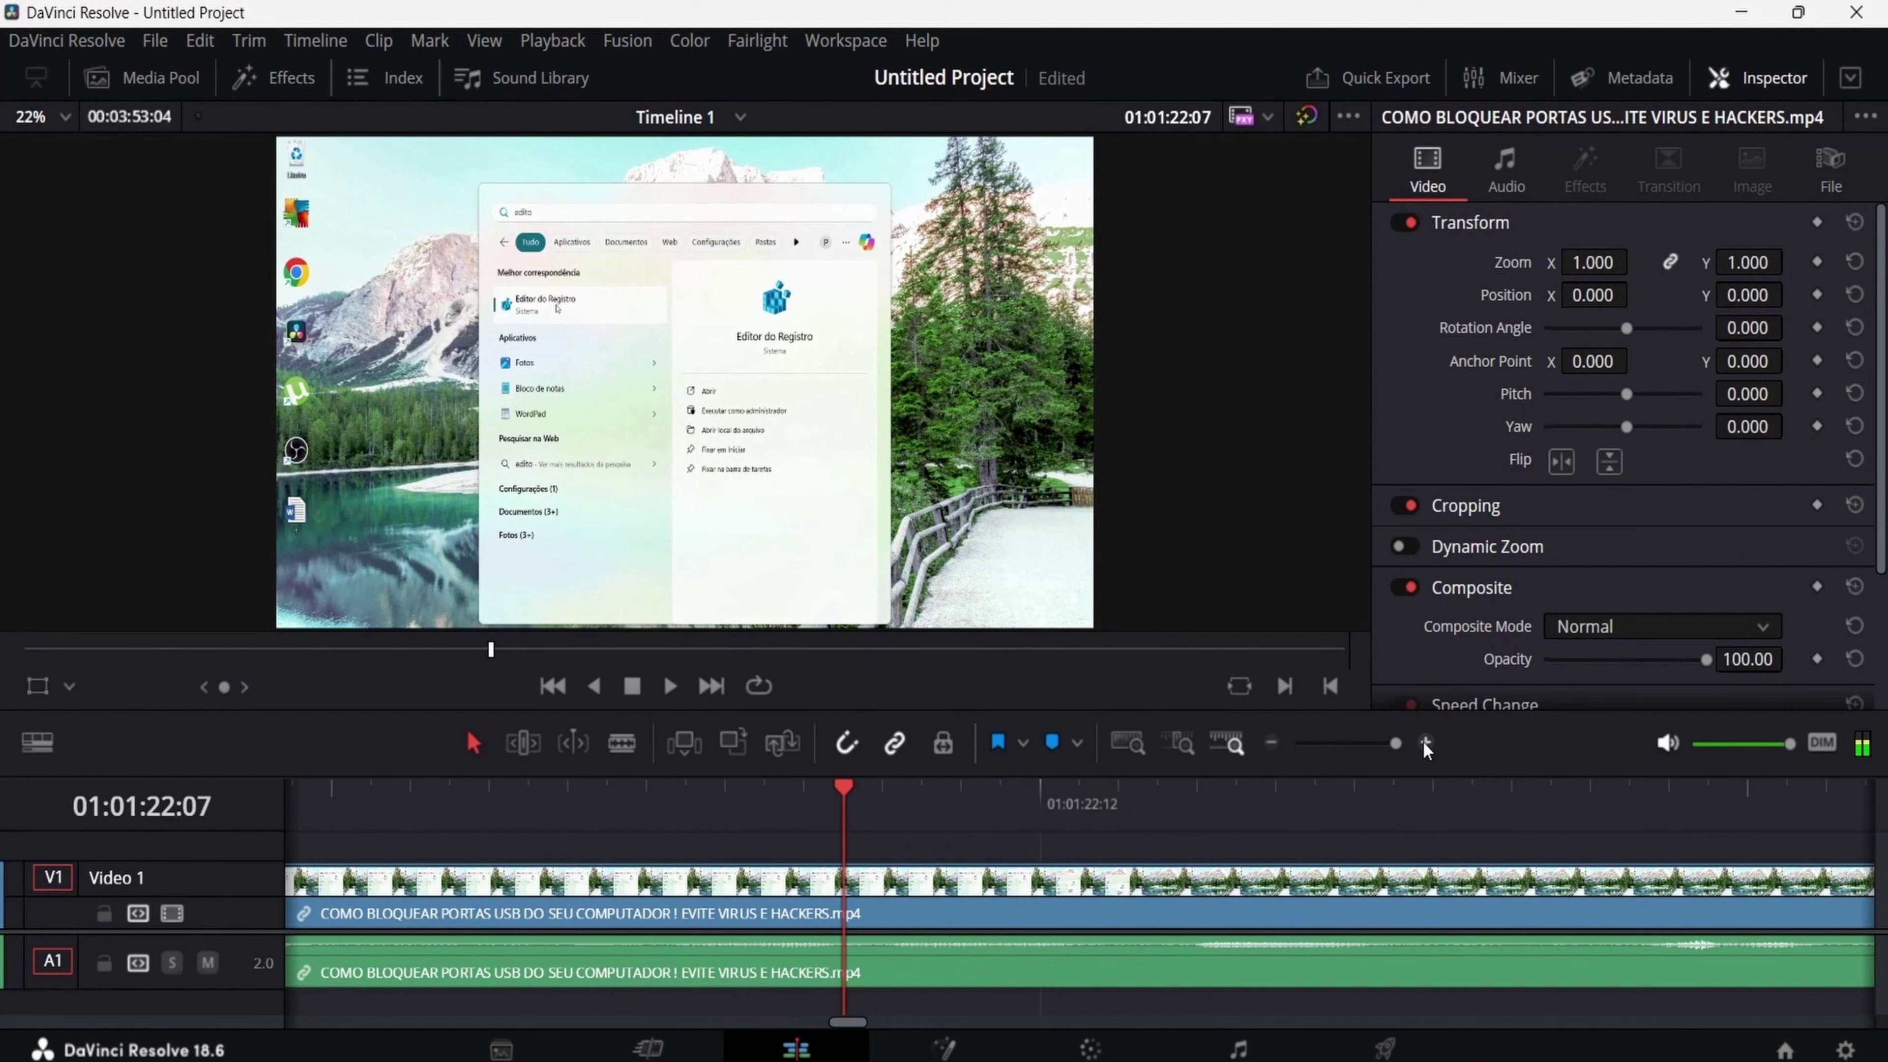
{"action": "key", "text": "Right"}
{"action": "key", "text": "Right"}
{"action": "key", "text": "Right"}
{"action": "key", "text": "Right"}
{"action": "key", "text": "Right"}
{"action": "key", "text": "Right"}
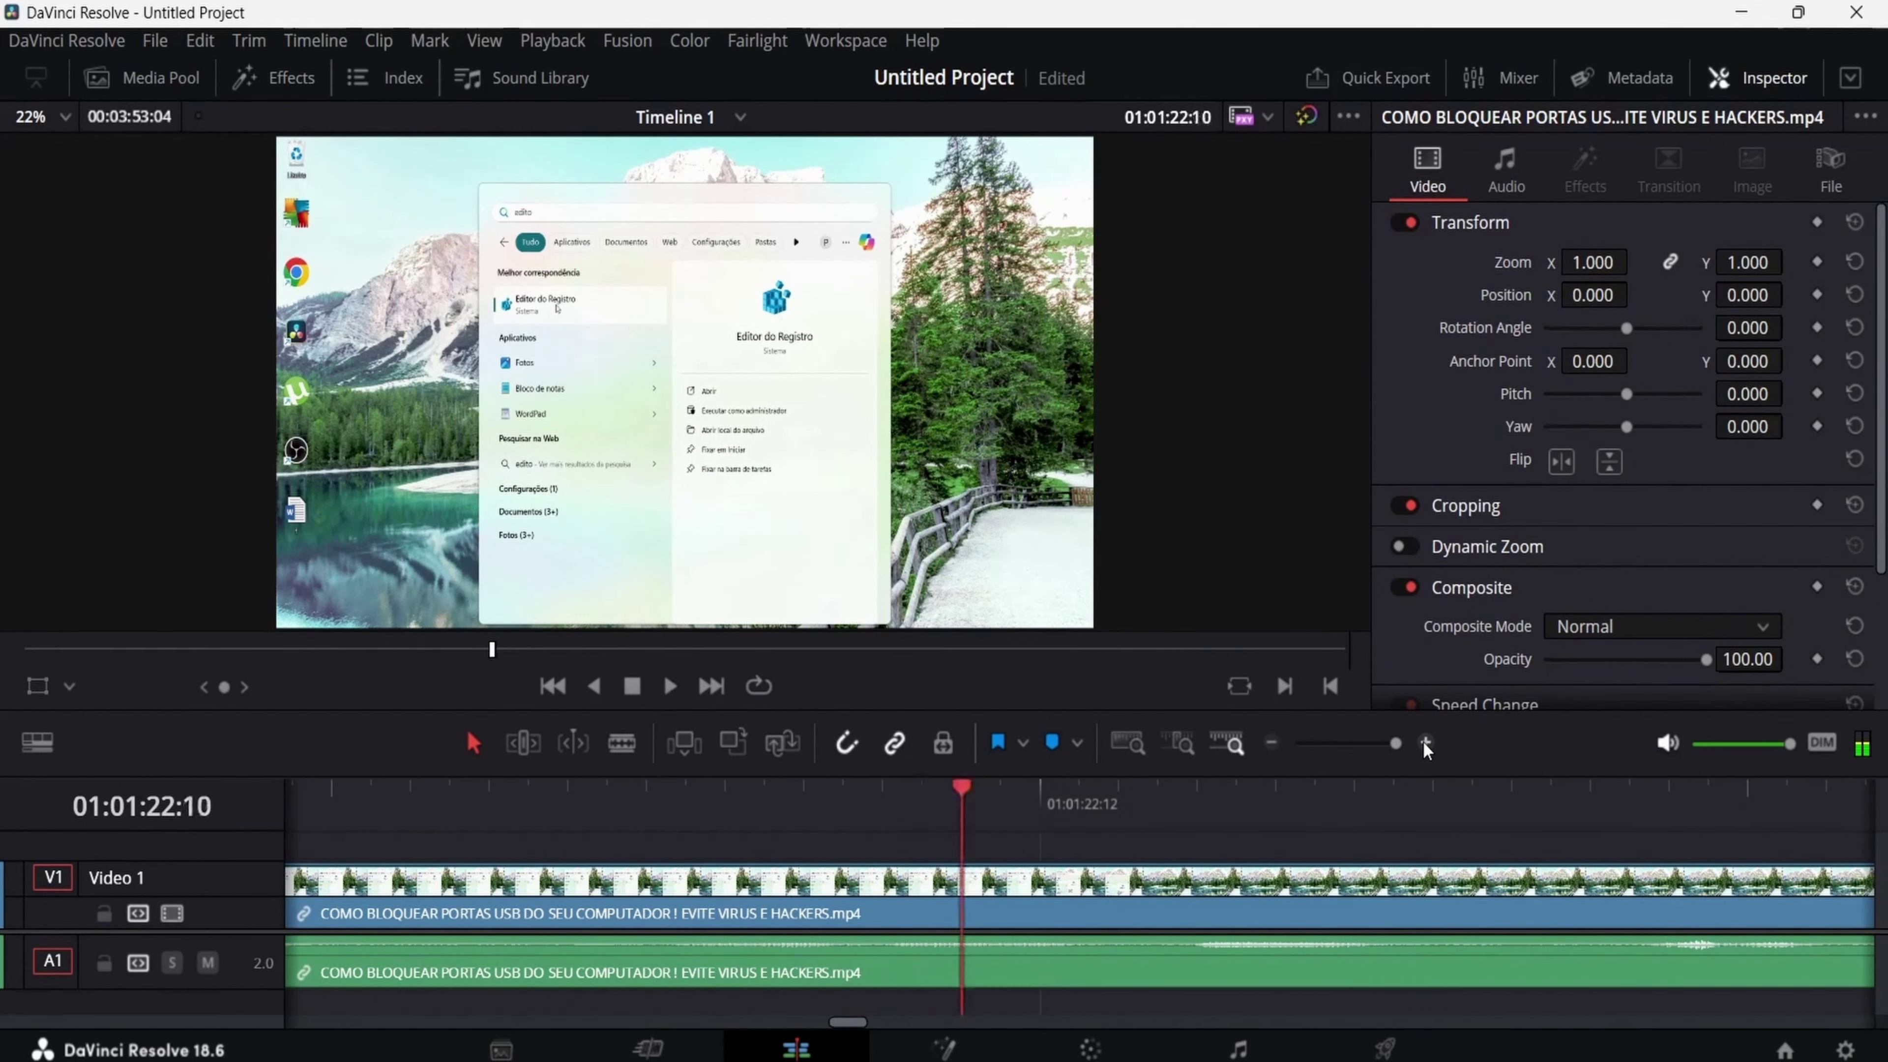
{"action": "key", "text": "Right"}
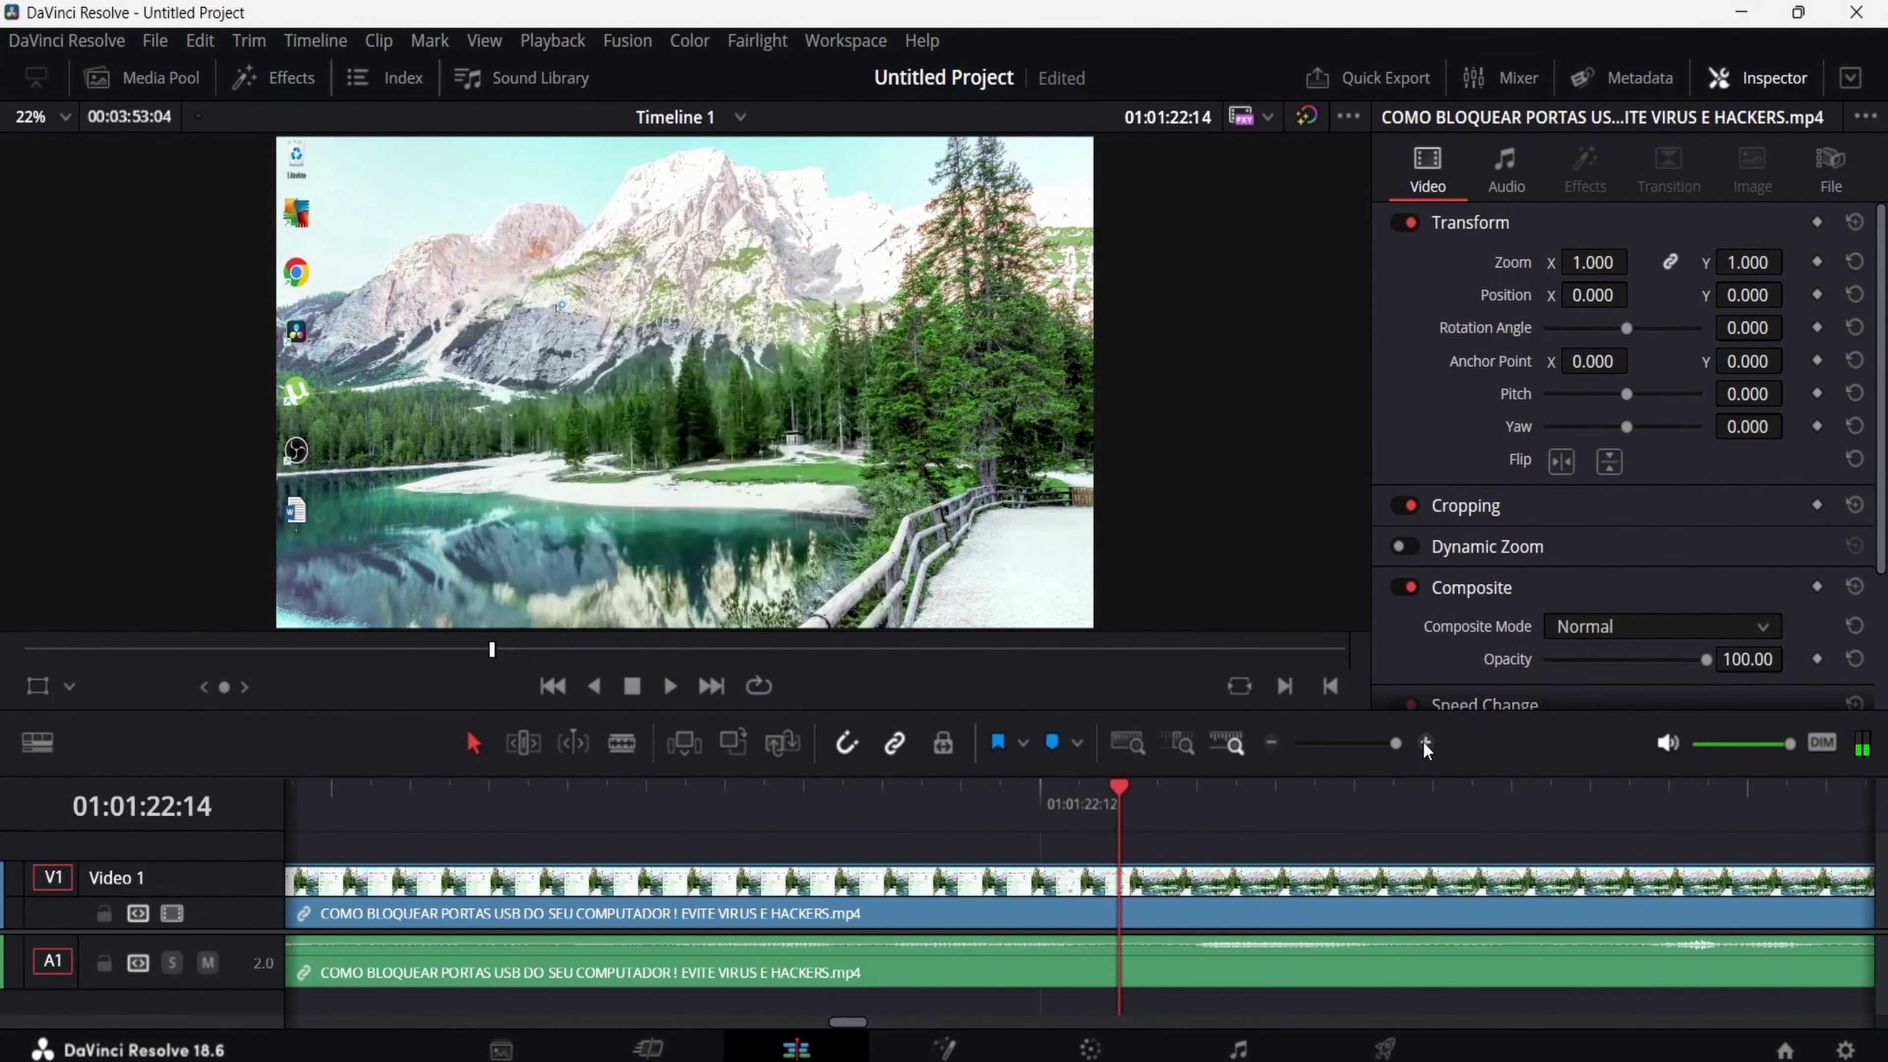
Add timeline markers at 01:01:22:13, while the Windows search window is still open, and at 01:01:23:02.
{"action": "key", "text": "Left"}
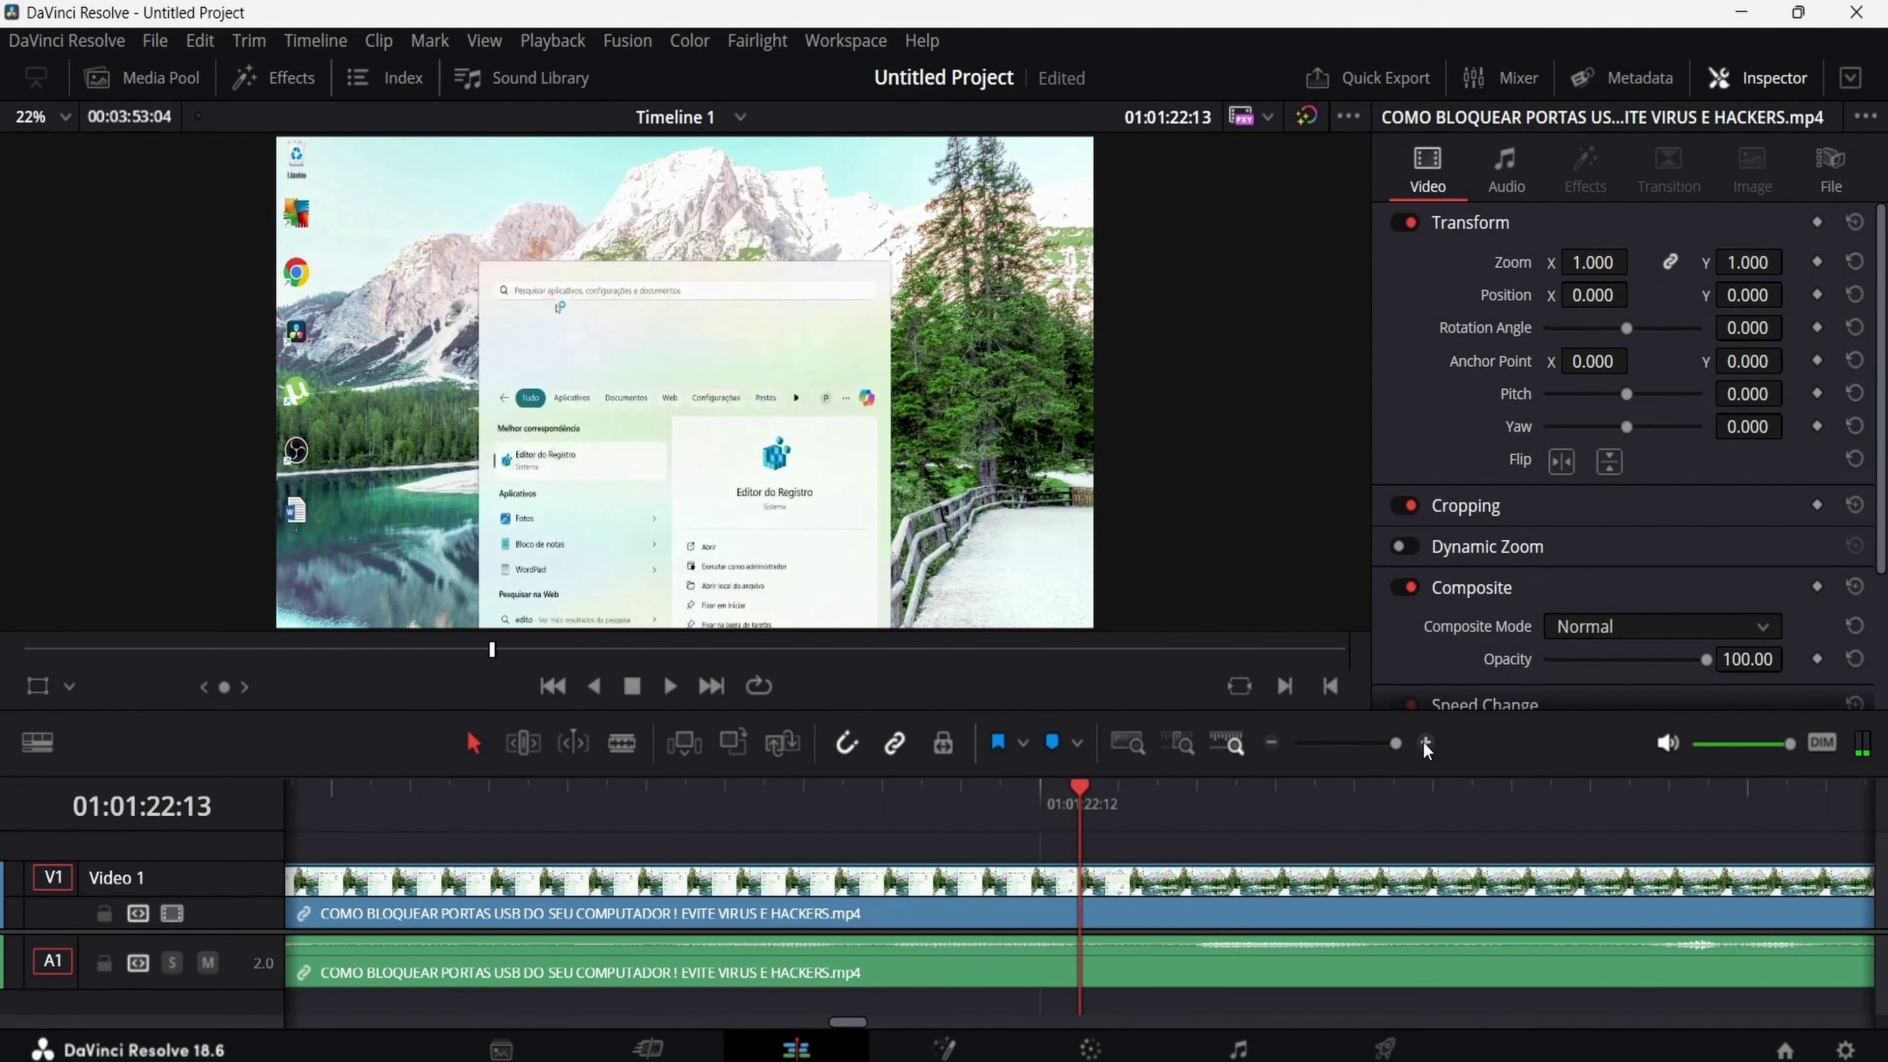
{"action": "left_click", "coordinate": [1053, 744]}
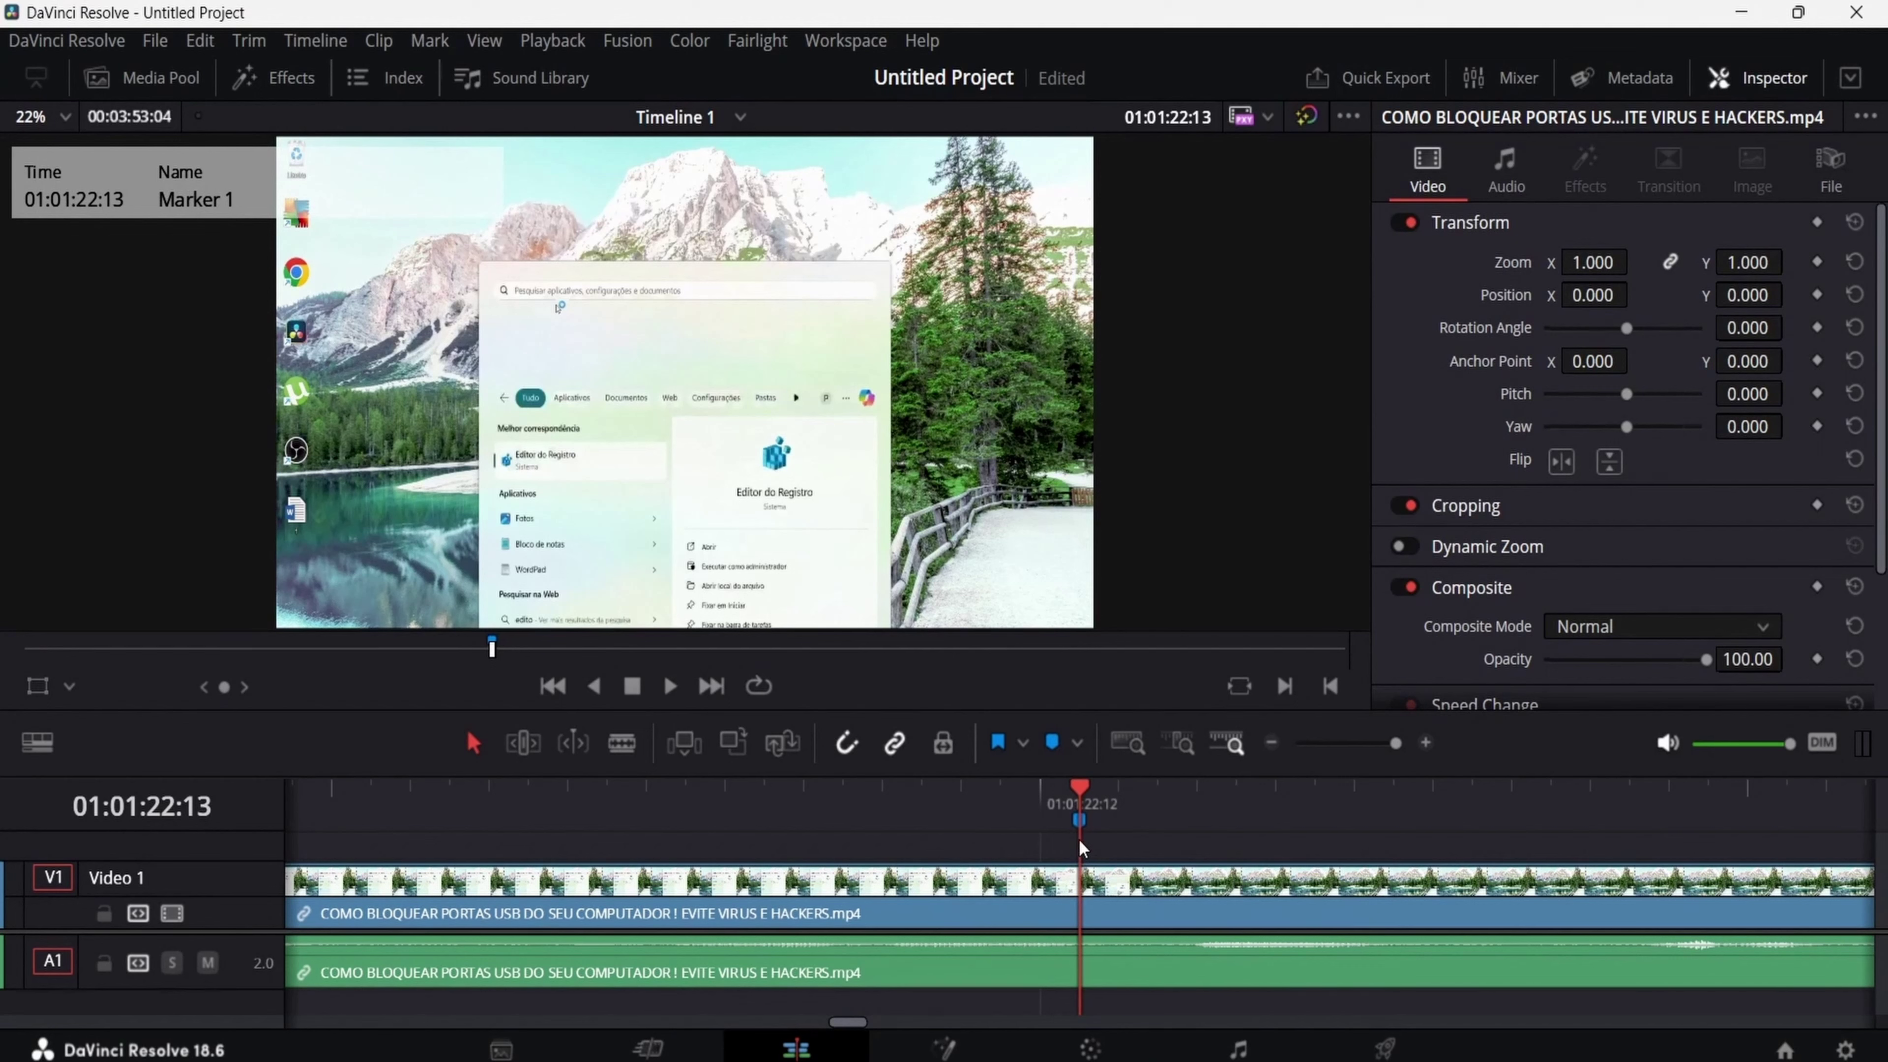
{"action": "left_click", "coordinate": [1523, 805]}
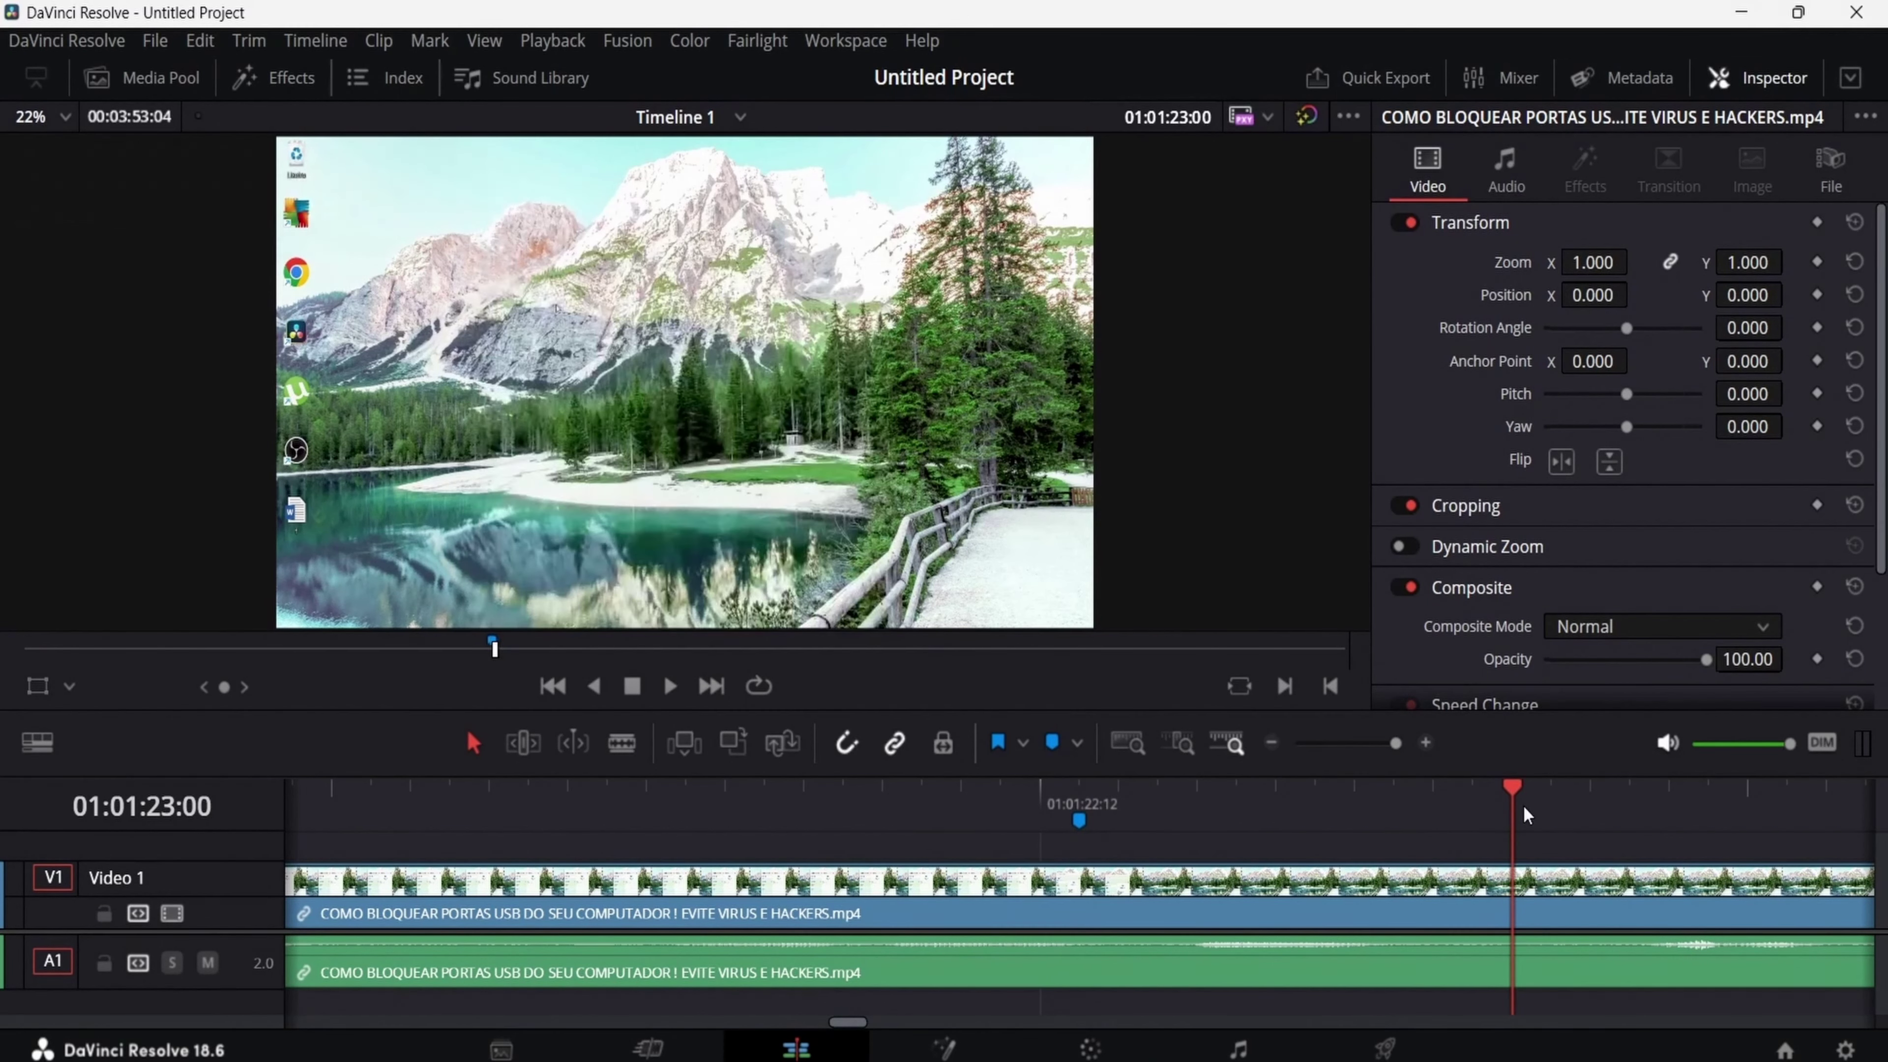
{"action": "left_click", "coordinate": [1577, 794]}
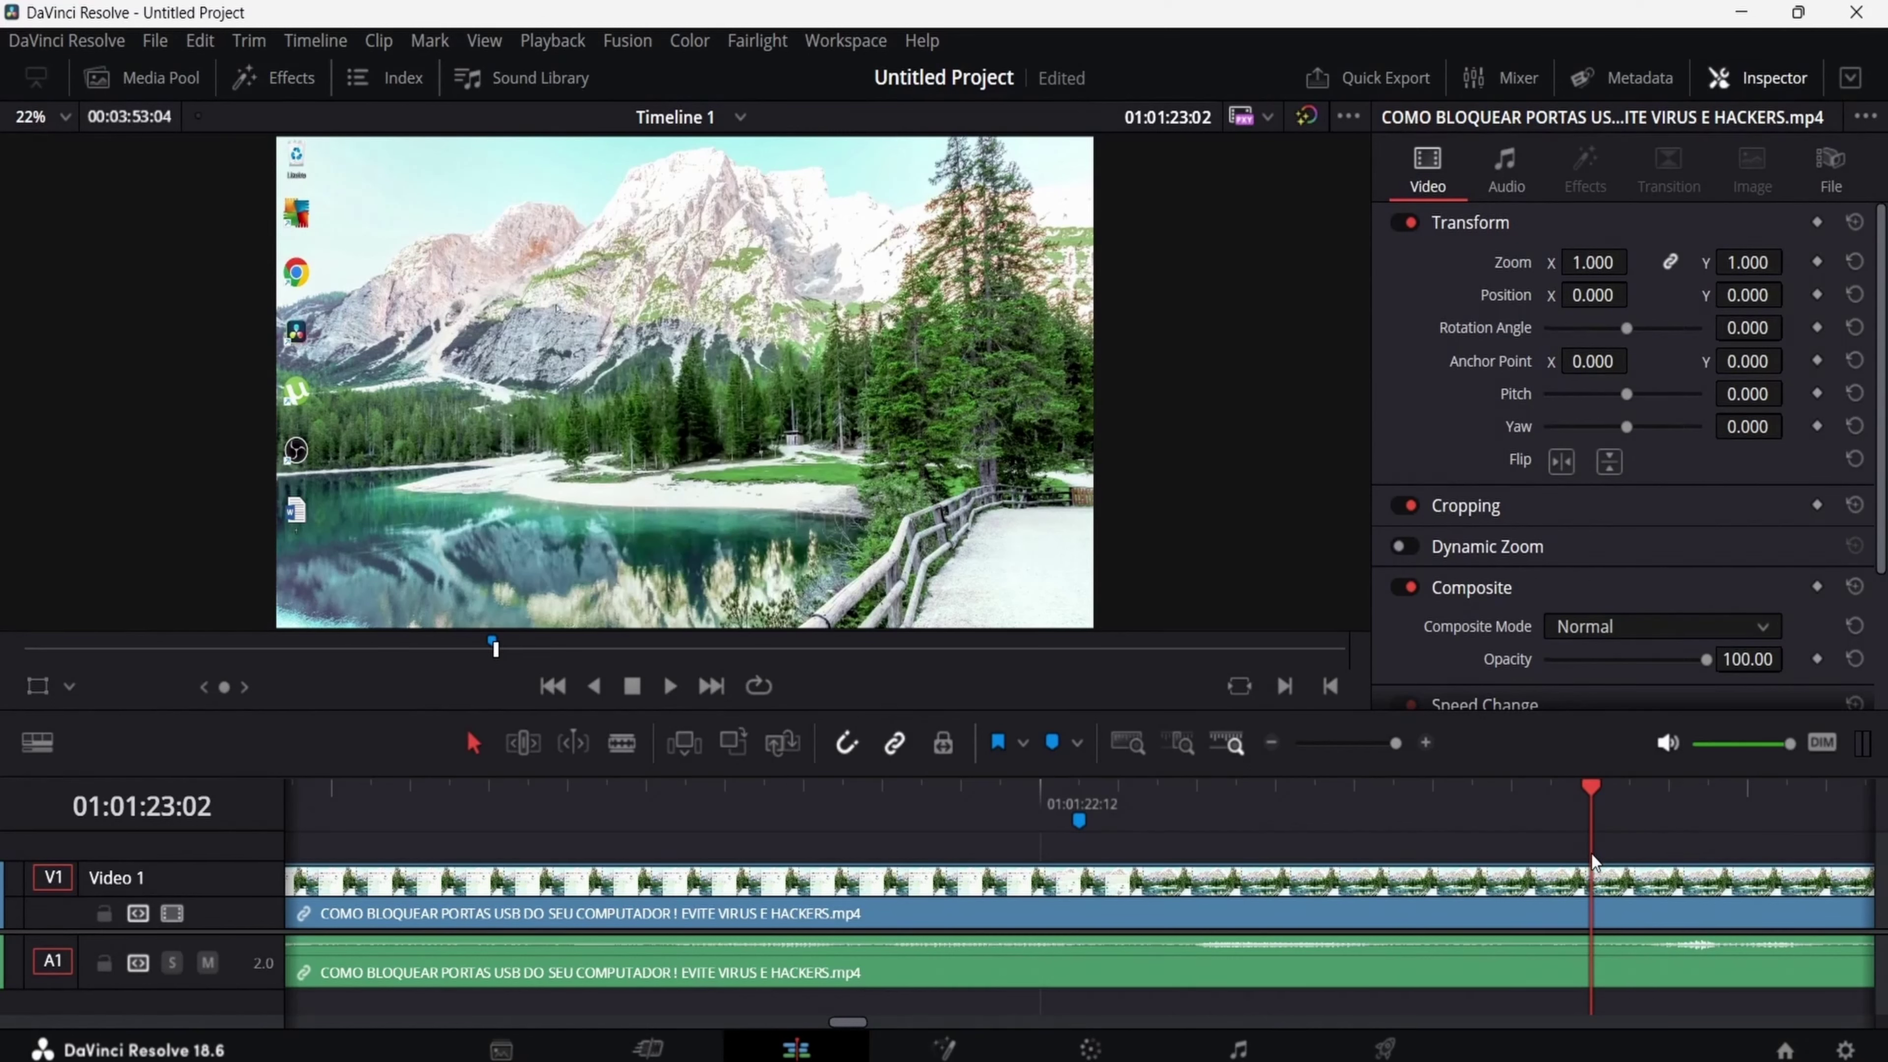
{"action": "left_click", "coordinate": [1047, 747]}
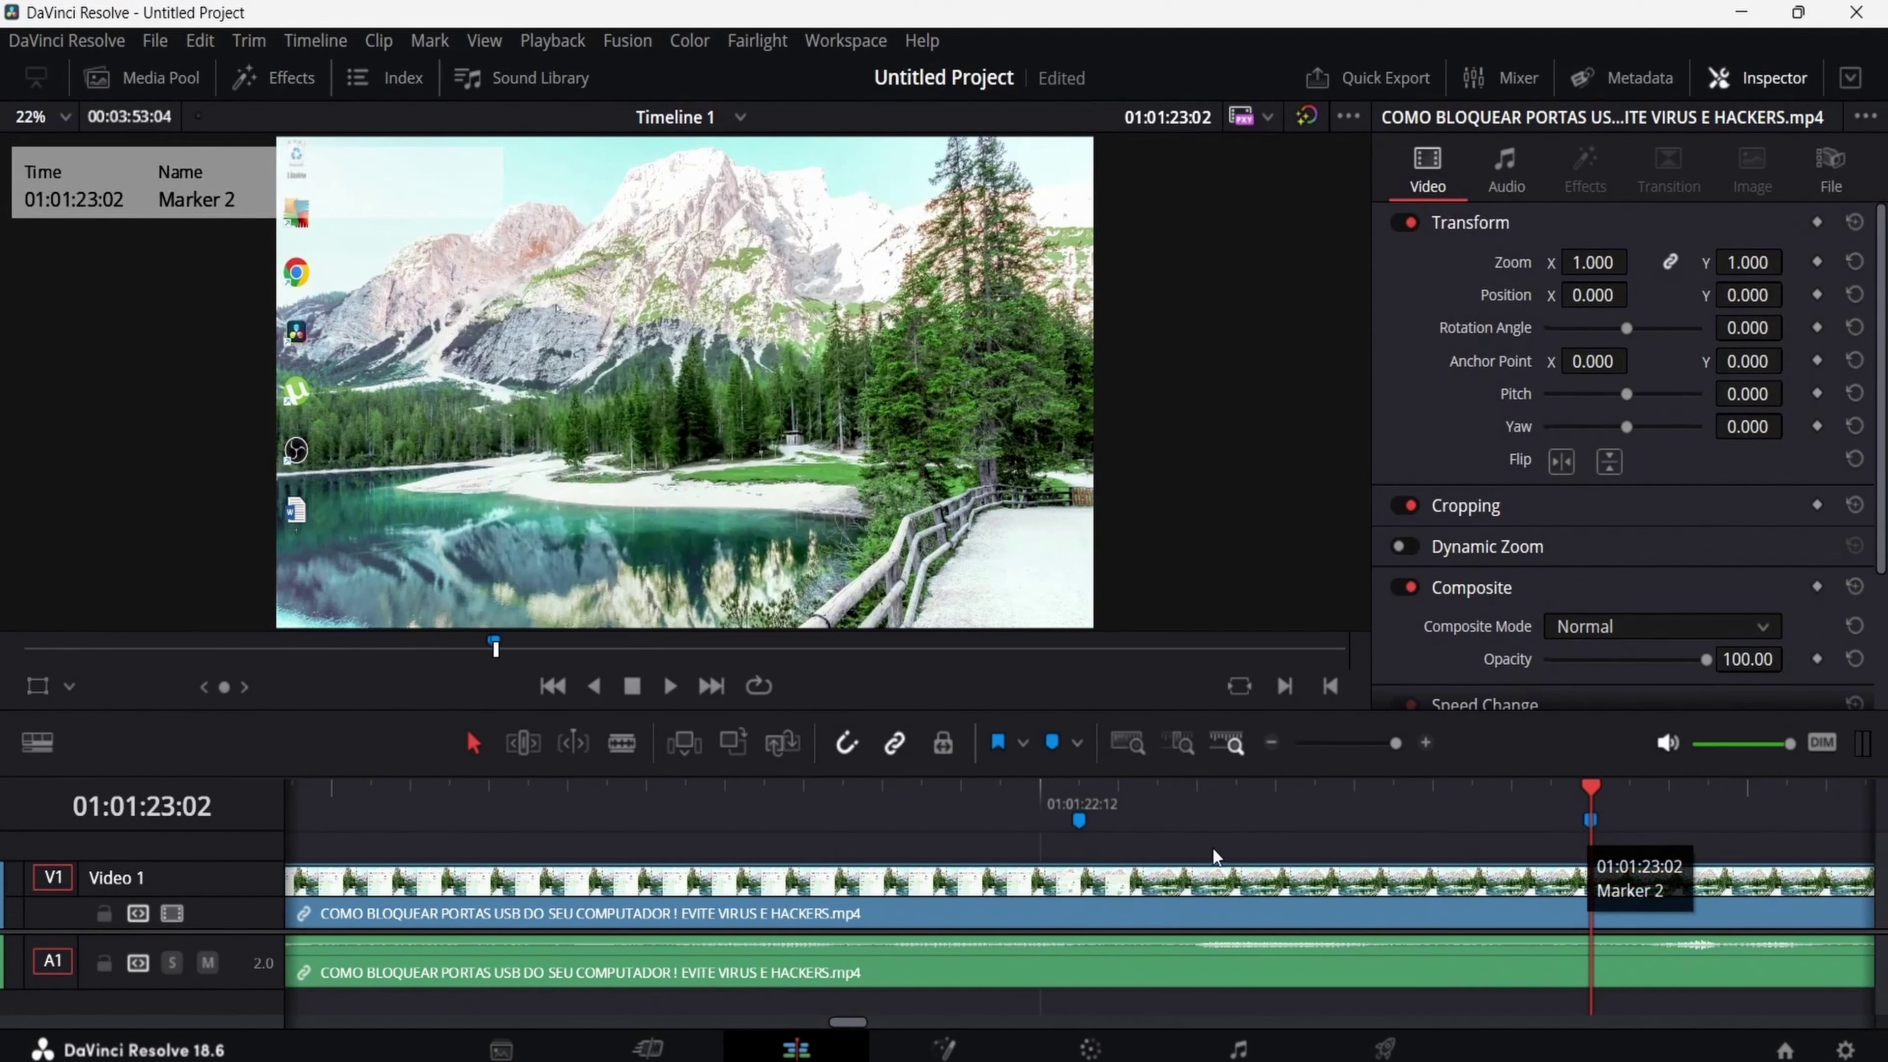
Return the playhead to the marker at 01:01:22:13 and grab a still of that frame in the Color page.
{"action": "left_click", "coordinate": [1082, 791]}
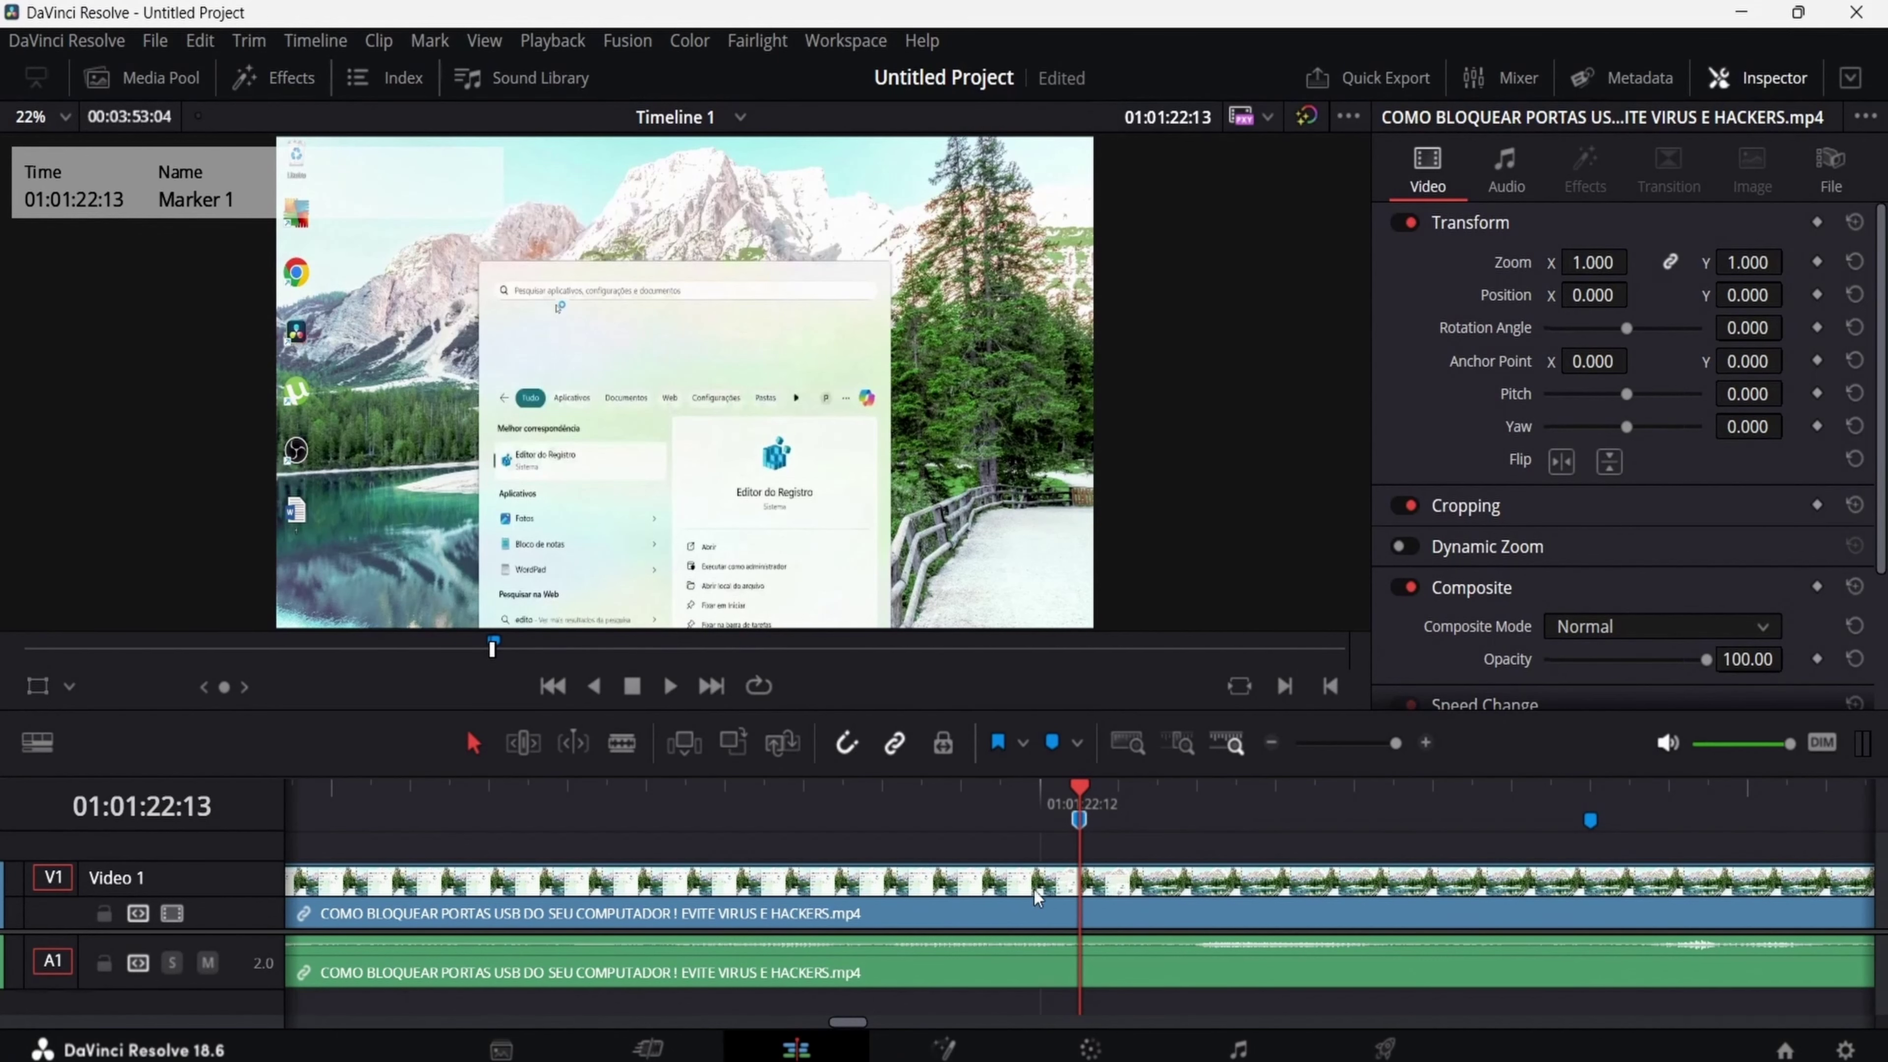
{"action": "left_click", "coordinate": [1090, 1049]}
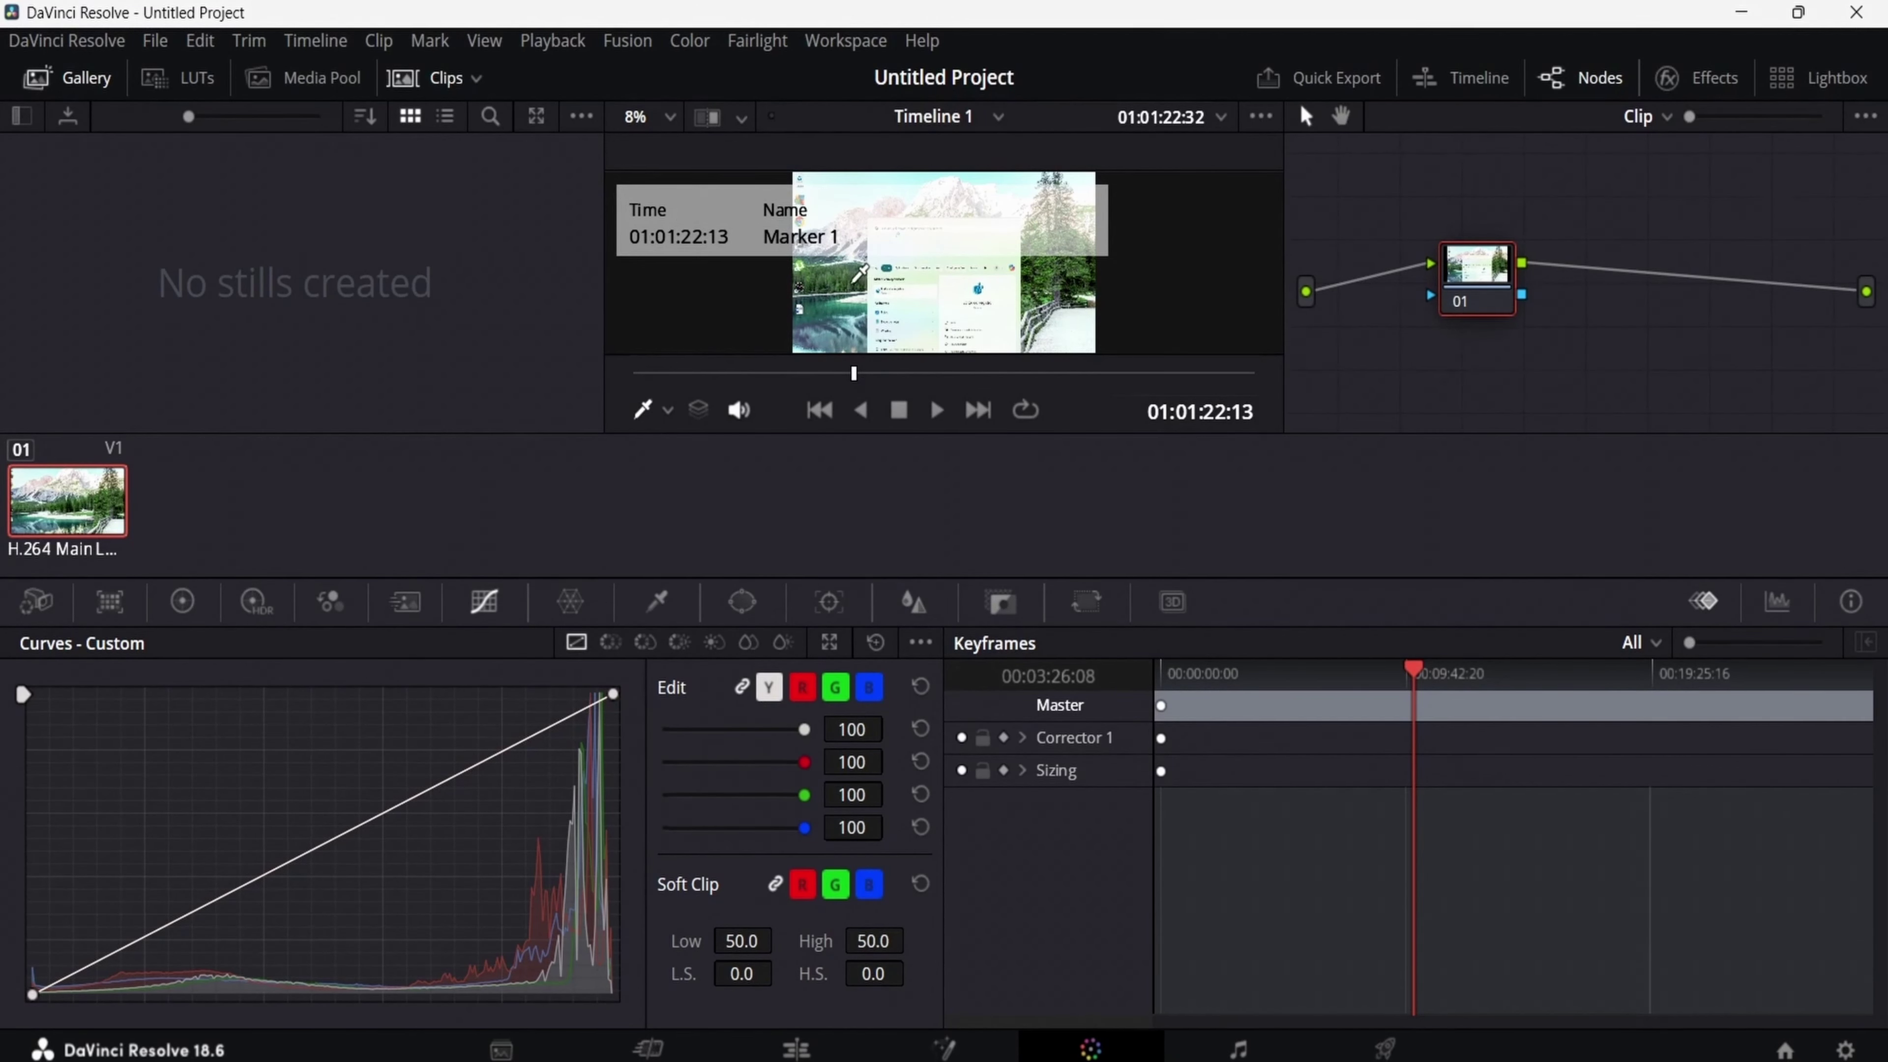
{"action": "right_click", "coordinate": [851, 290]}
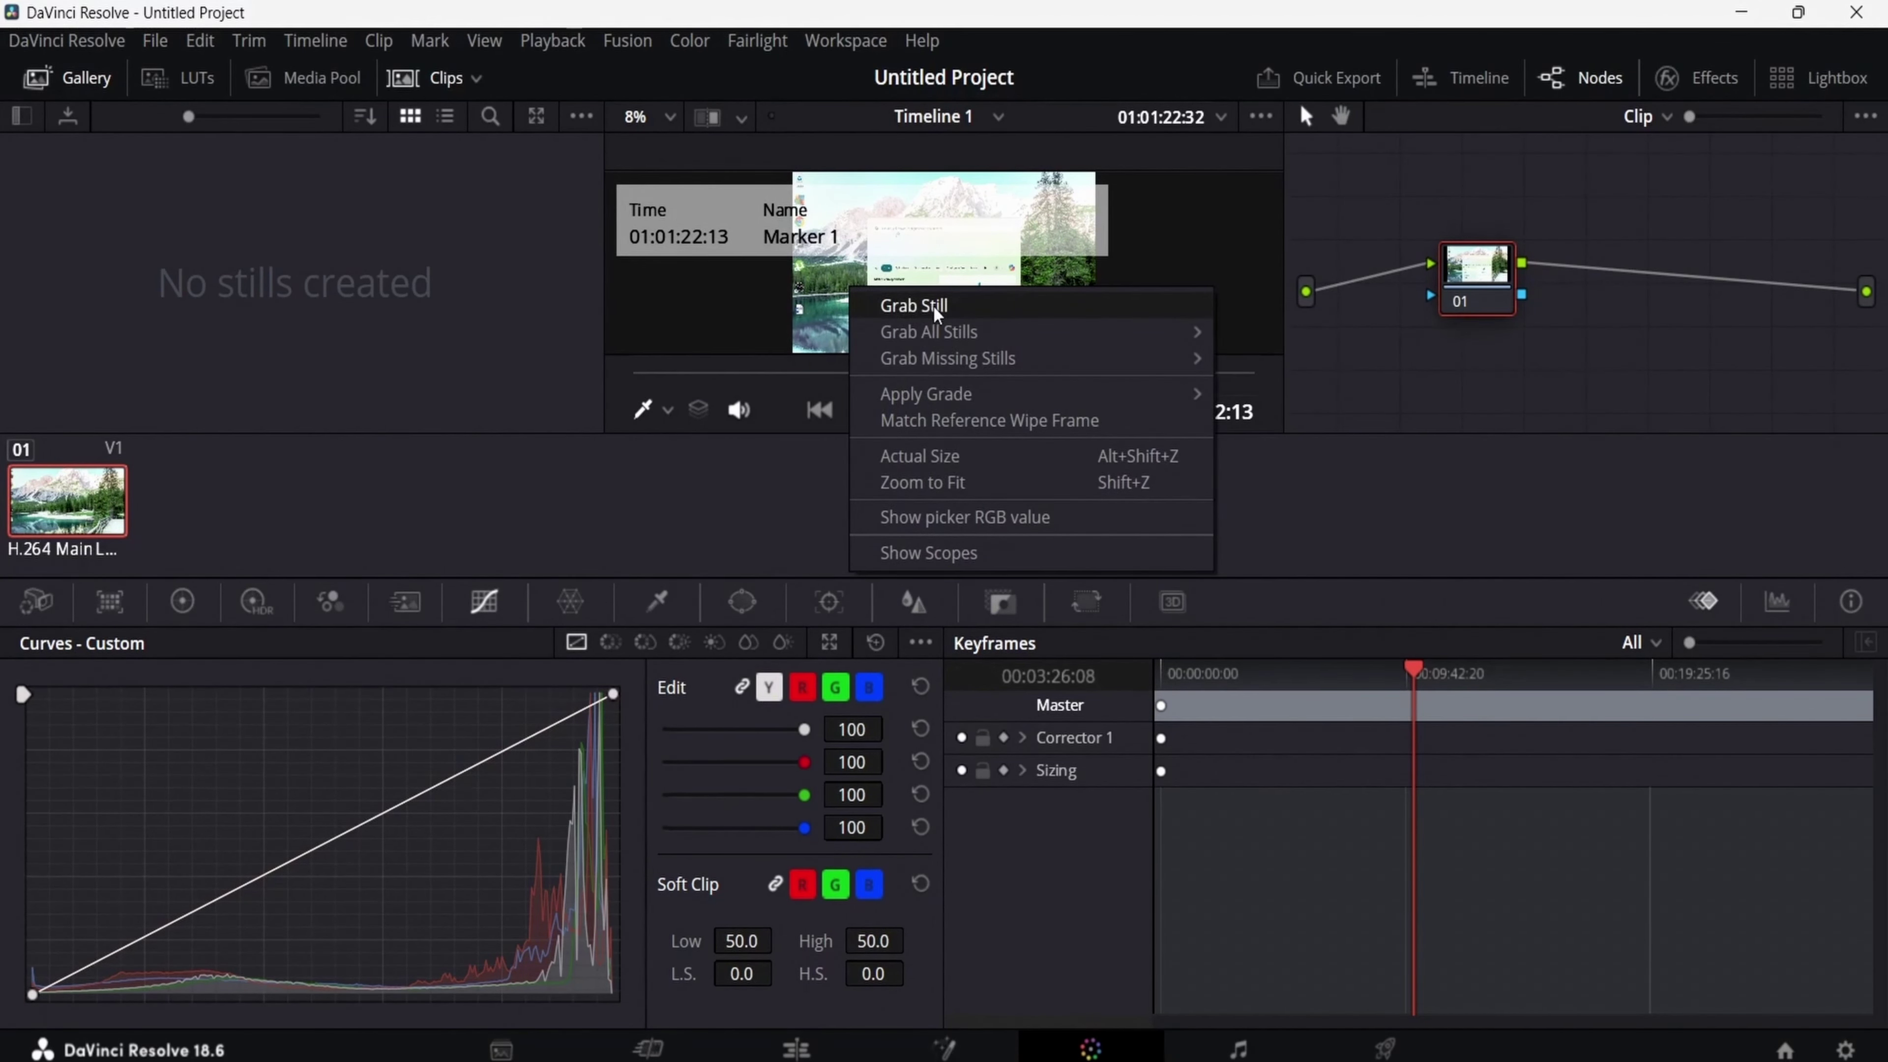
{"action": "left_click", "coordinate": [963, 306]}
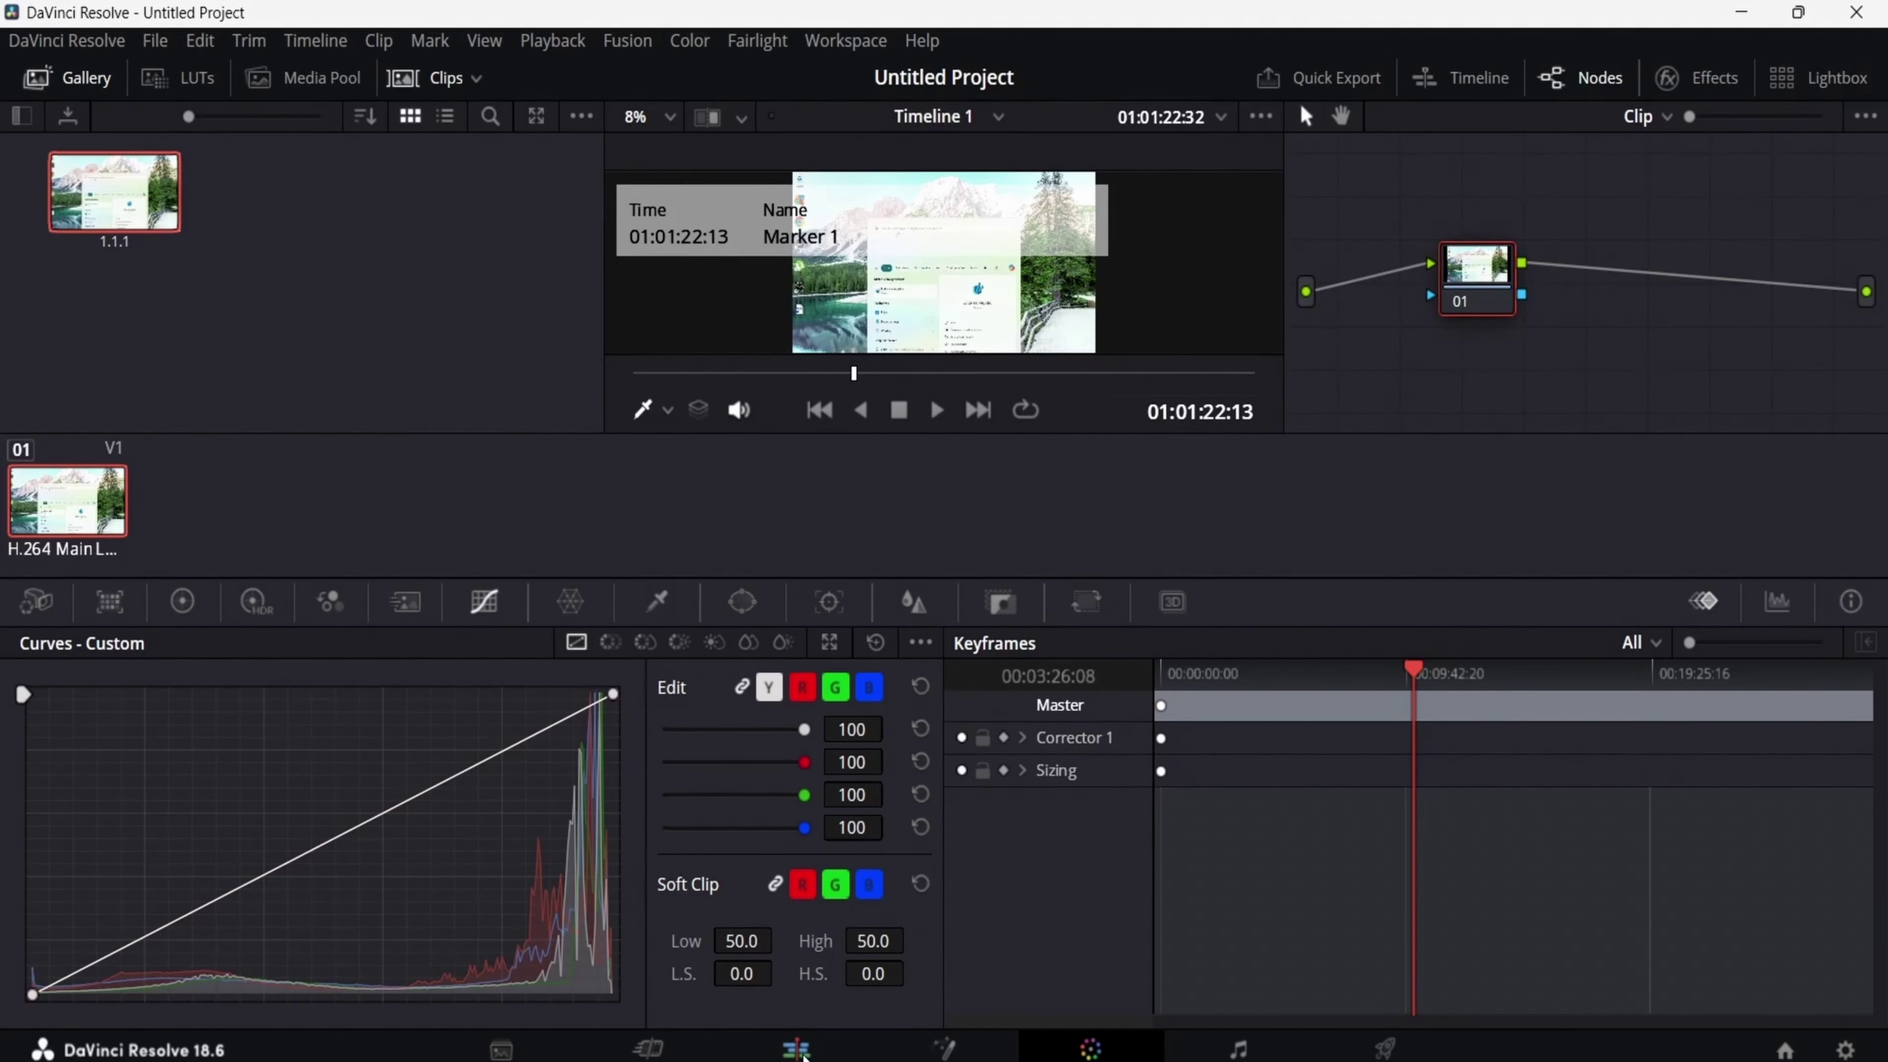
Move the playhead to the second marker at 01:01:23:02 in the Edit page and grab its frame as a still in the Color page.
{"action": "left_click", "coordinate": [800, 1050]}
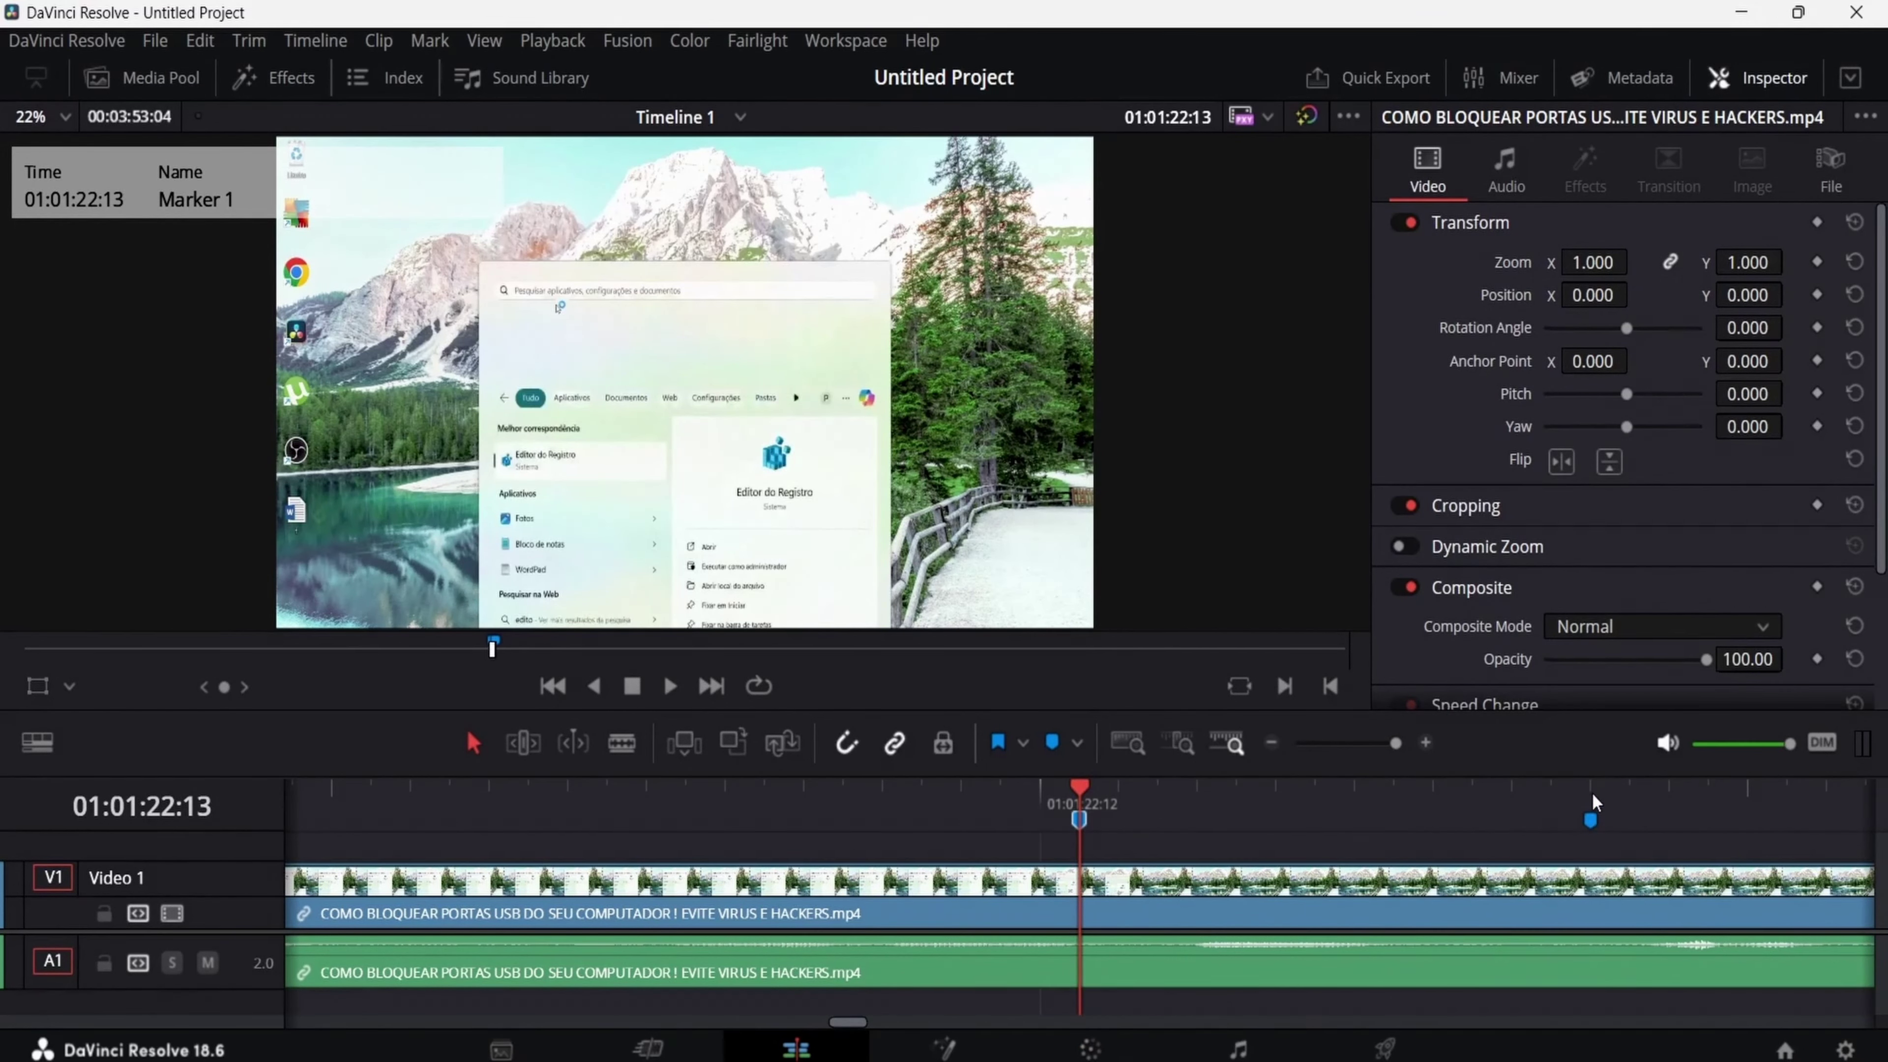
{"action": "left_click", "coordinate": [1590, 817]}
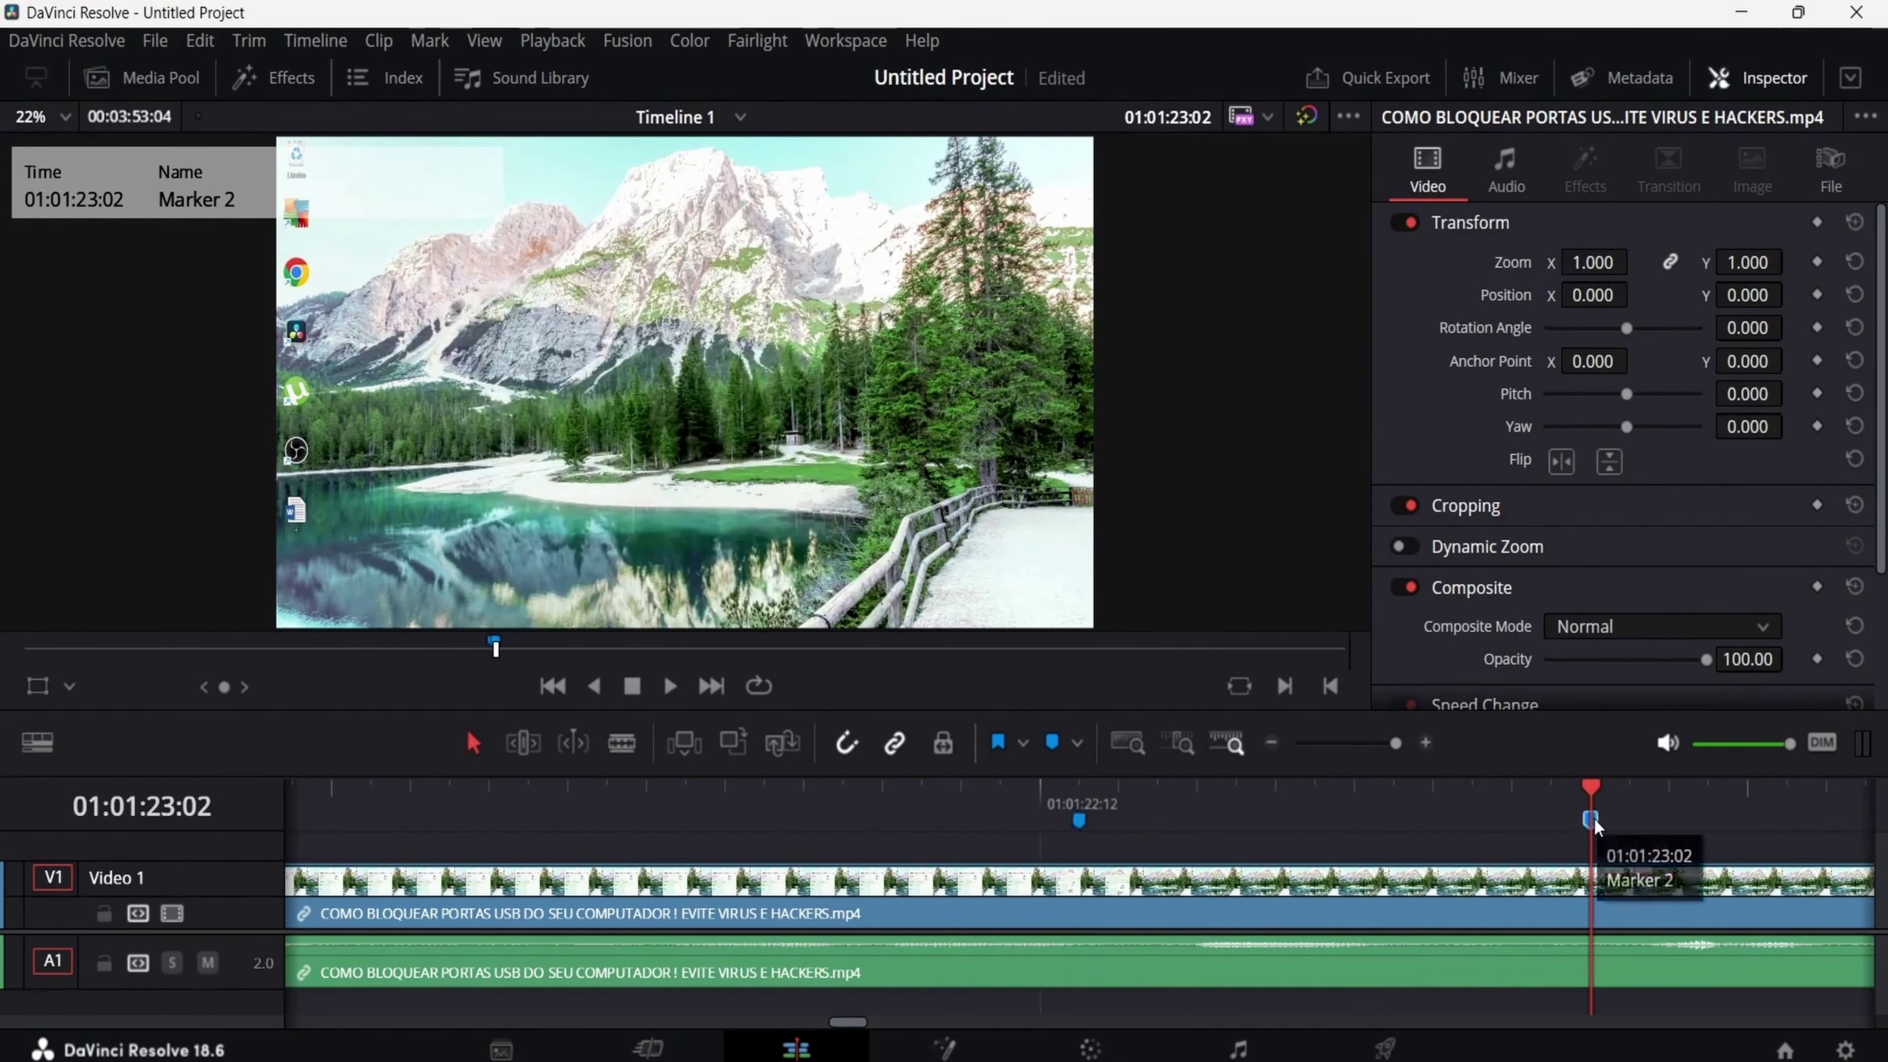
{"action": "left_click", "coordinate": [1091, 1049]}
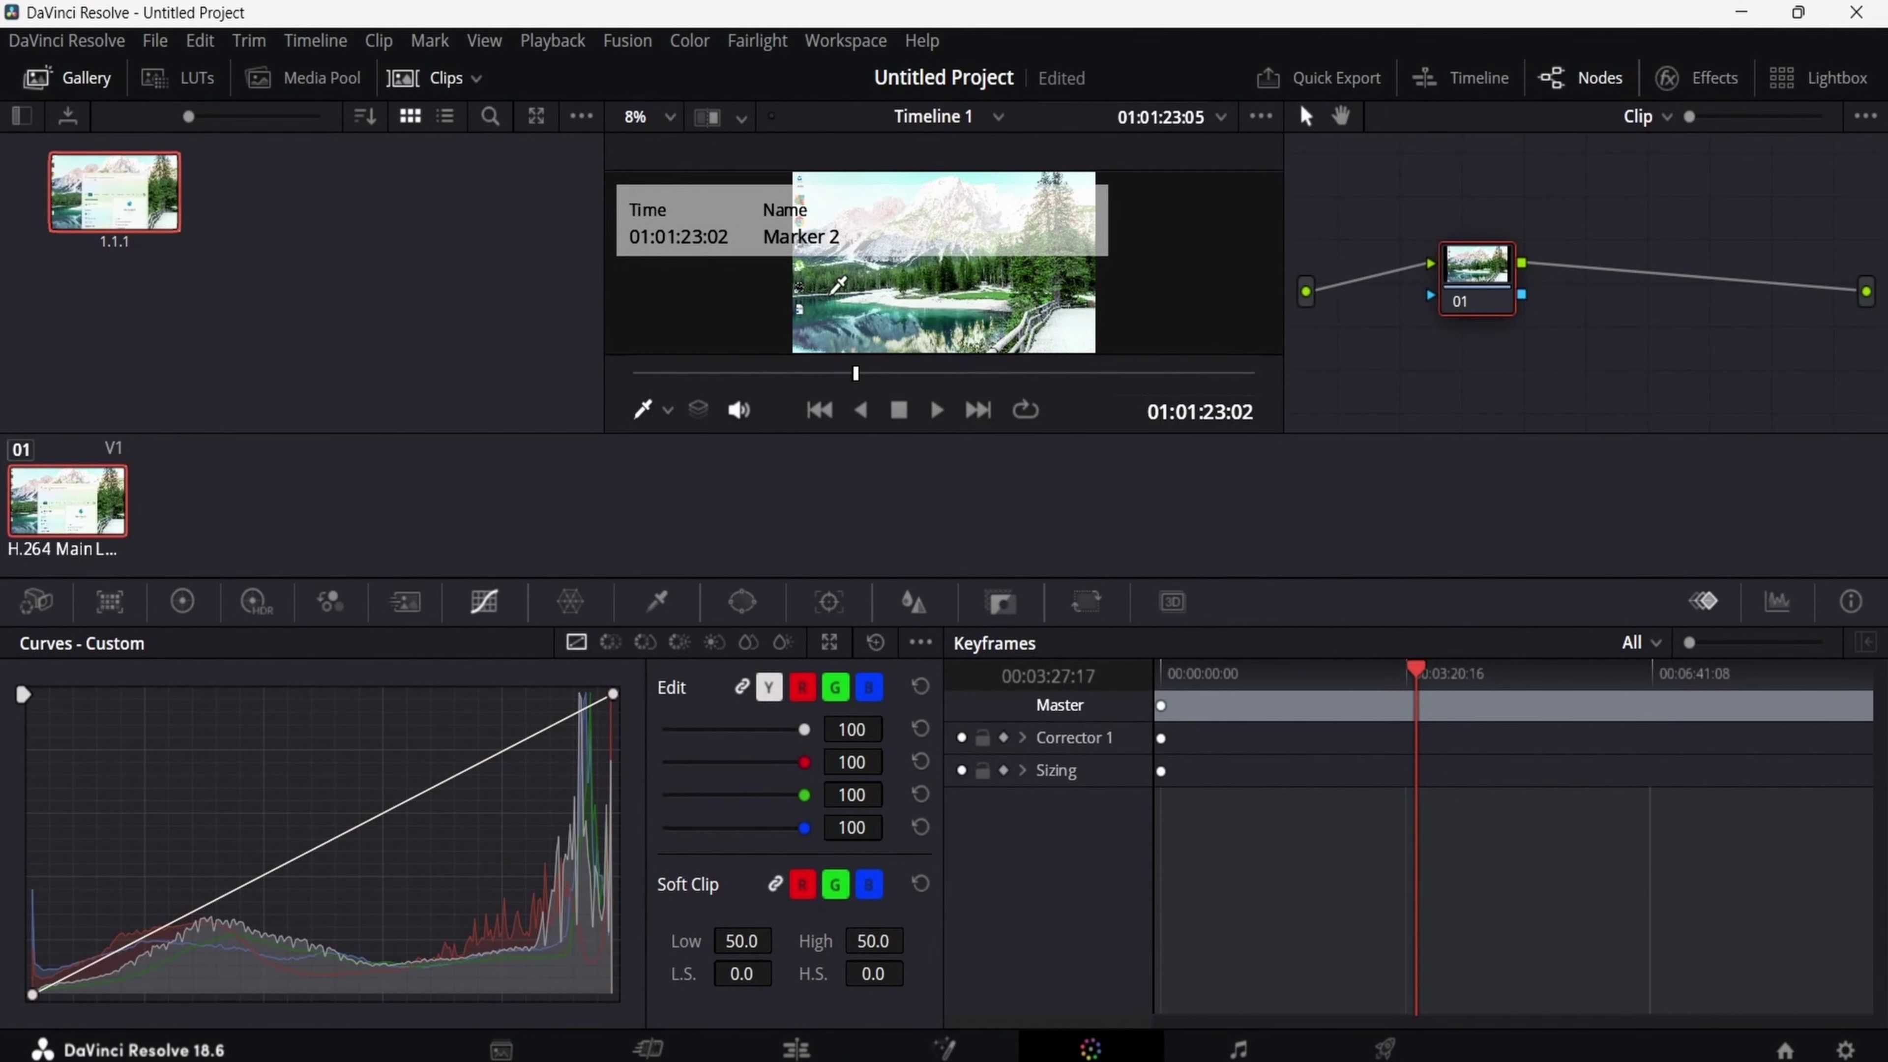
{"action": "right_click", "coordinate": [876, 293]}
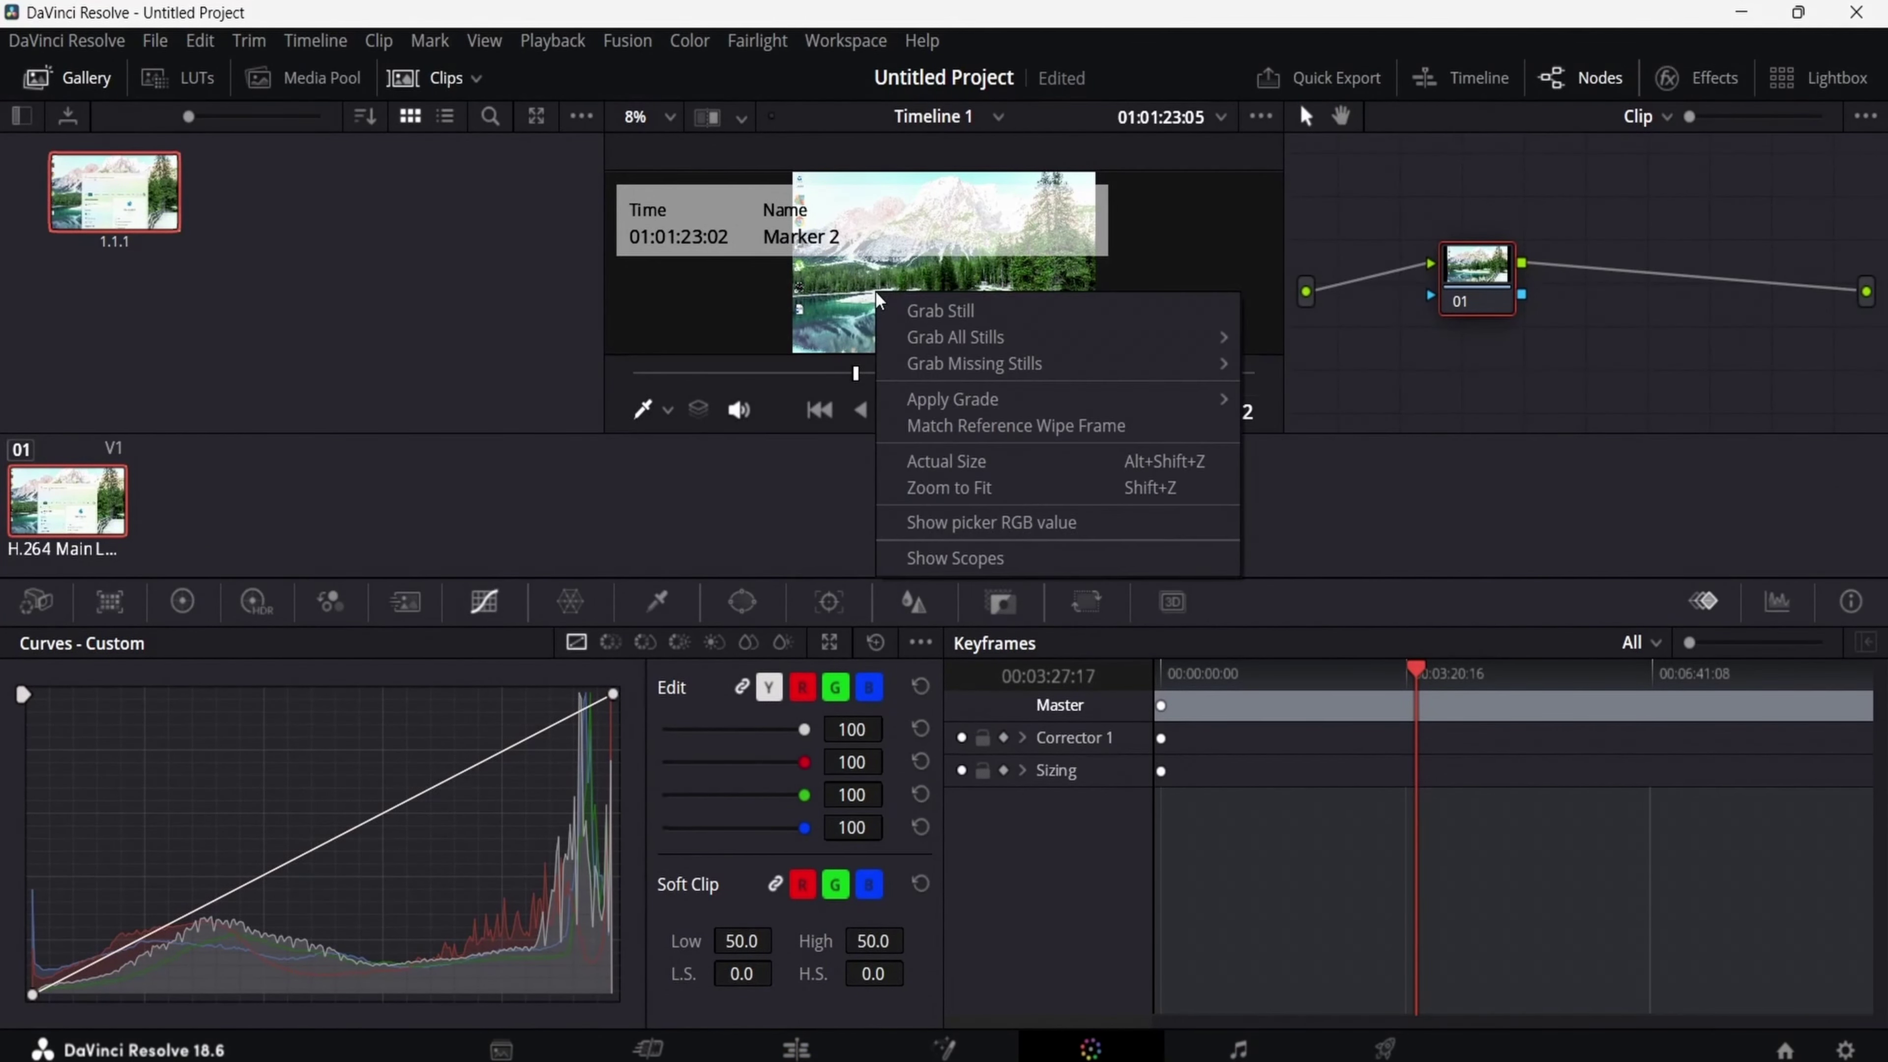
{"action": "left_click", "coordinate": [922, 312]}
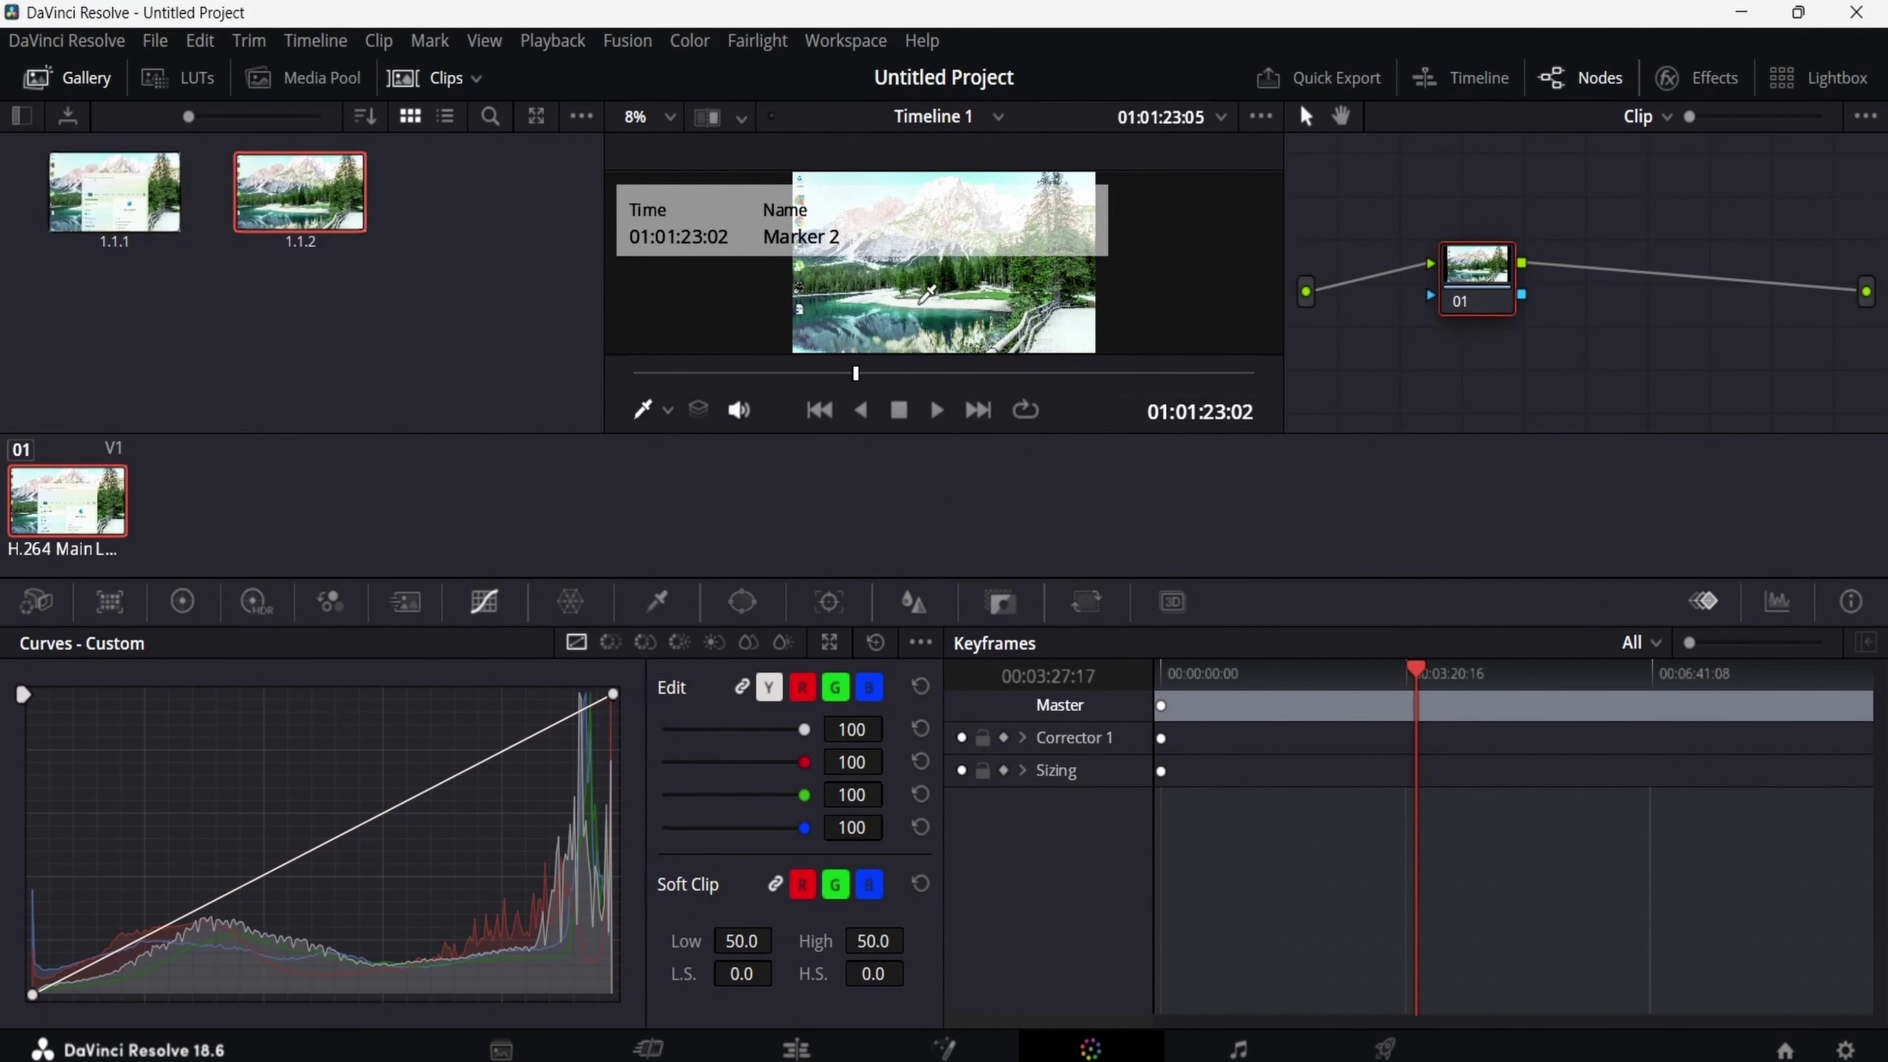
Go back to the Edit page and add a third timeline marker at 01:01:28:17, on the Registry Editor frame.
{"action": "left_click", "coordinate": [824, 1041]}
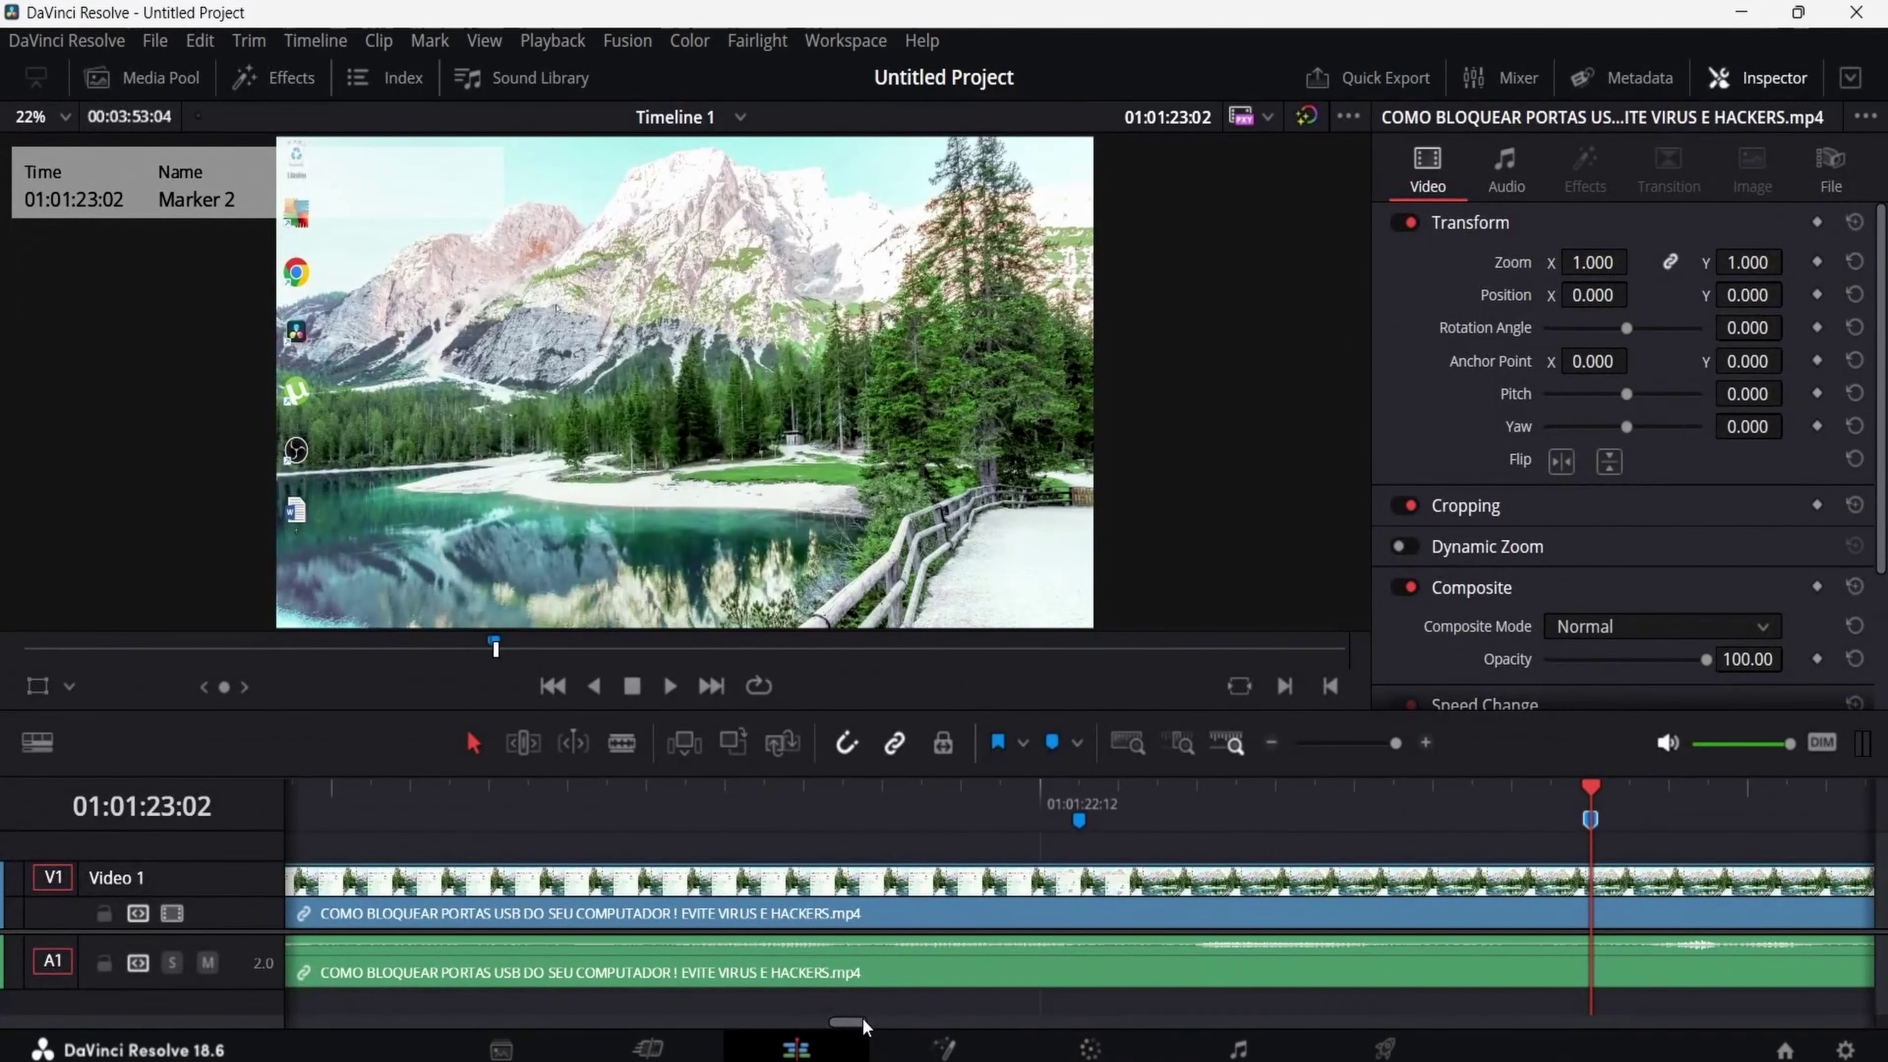
{"action": "left_click_drag", "start_coordinate": [863, 1018], "coordinate": [905, 1008]}
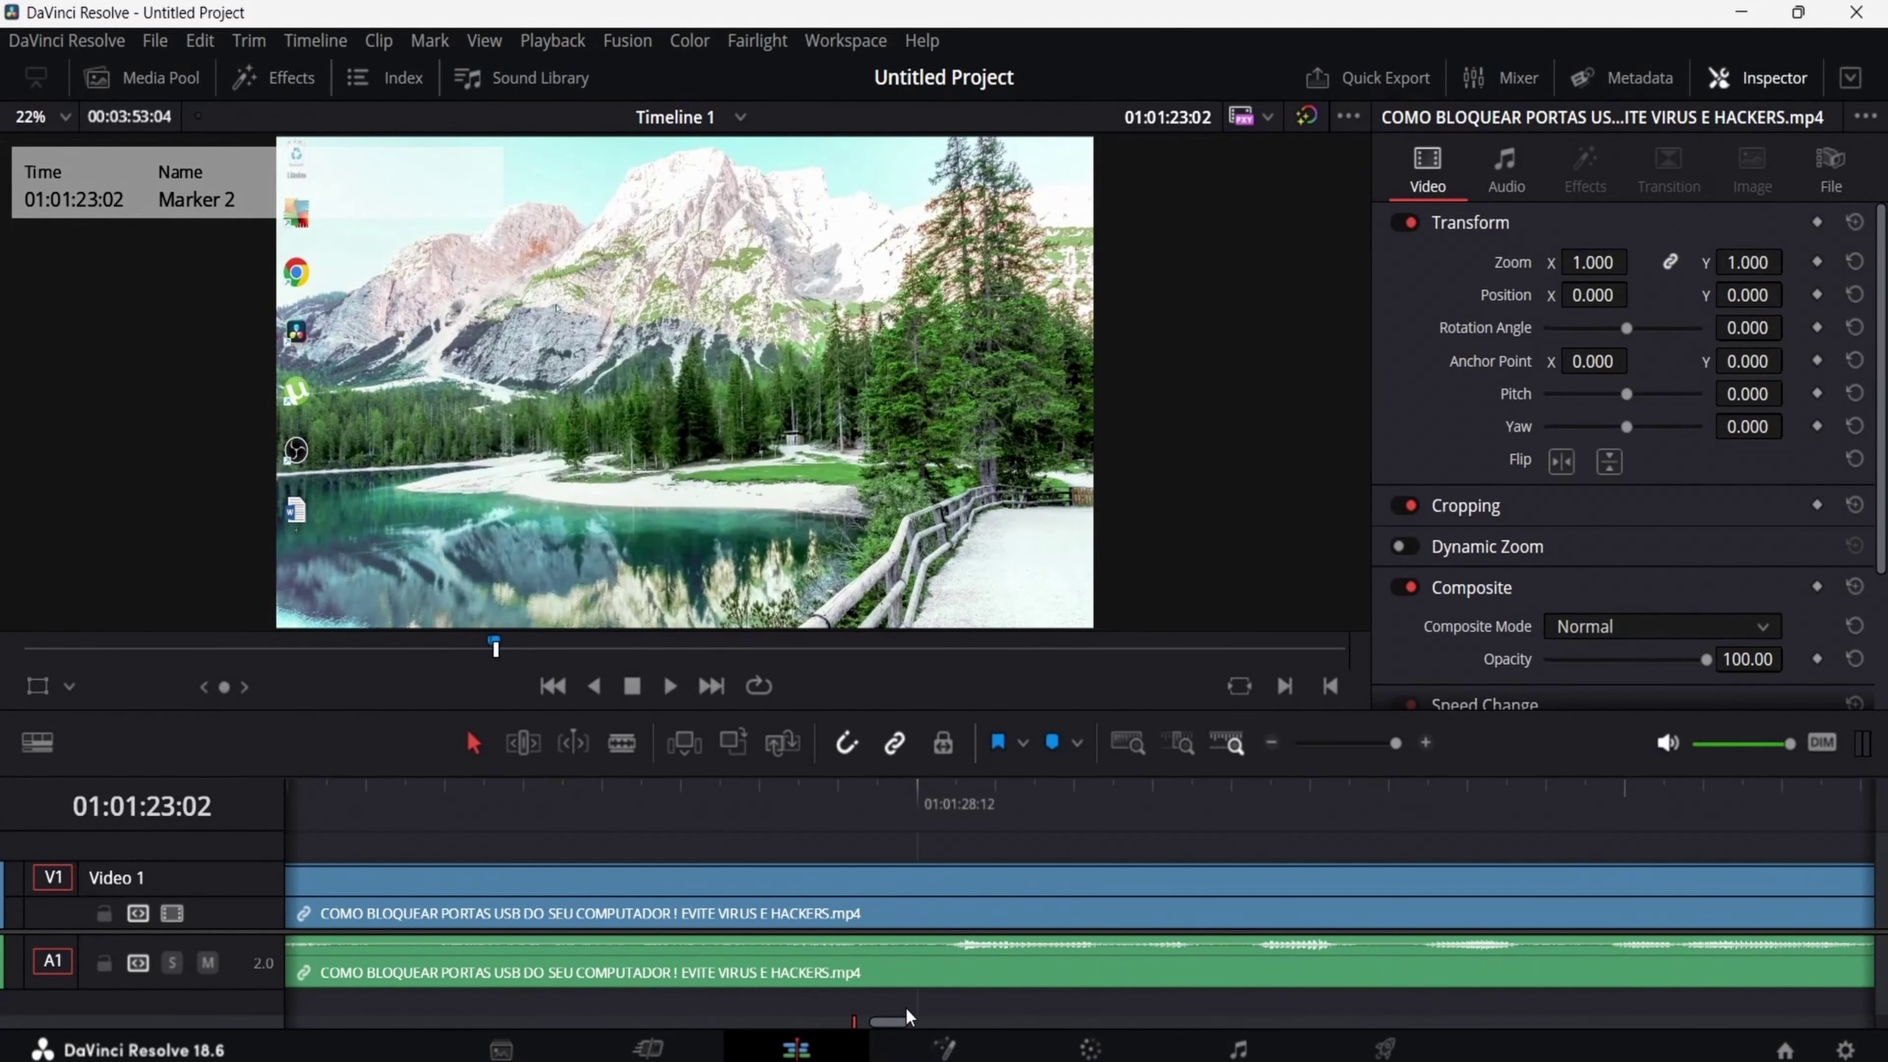
{"action": "left_click", "coordinate": [1070, 824]}
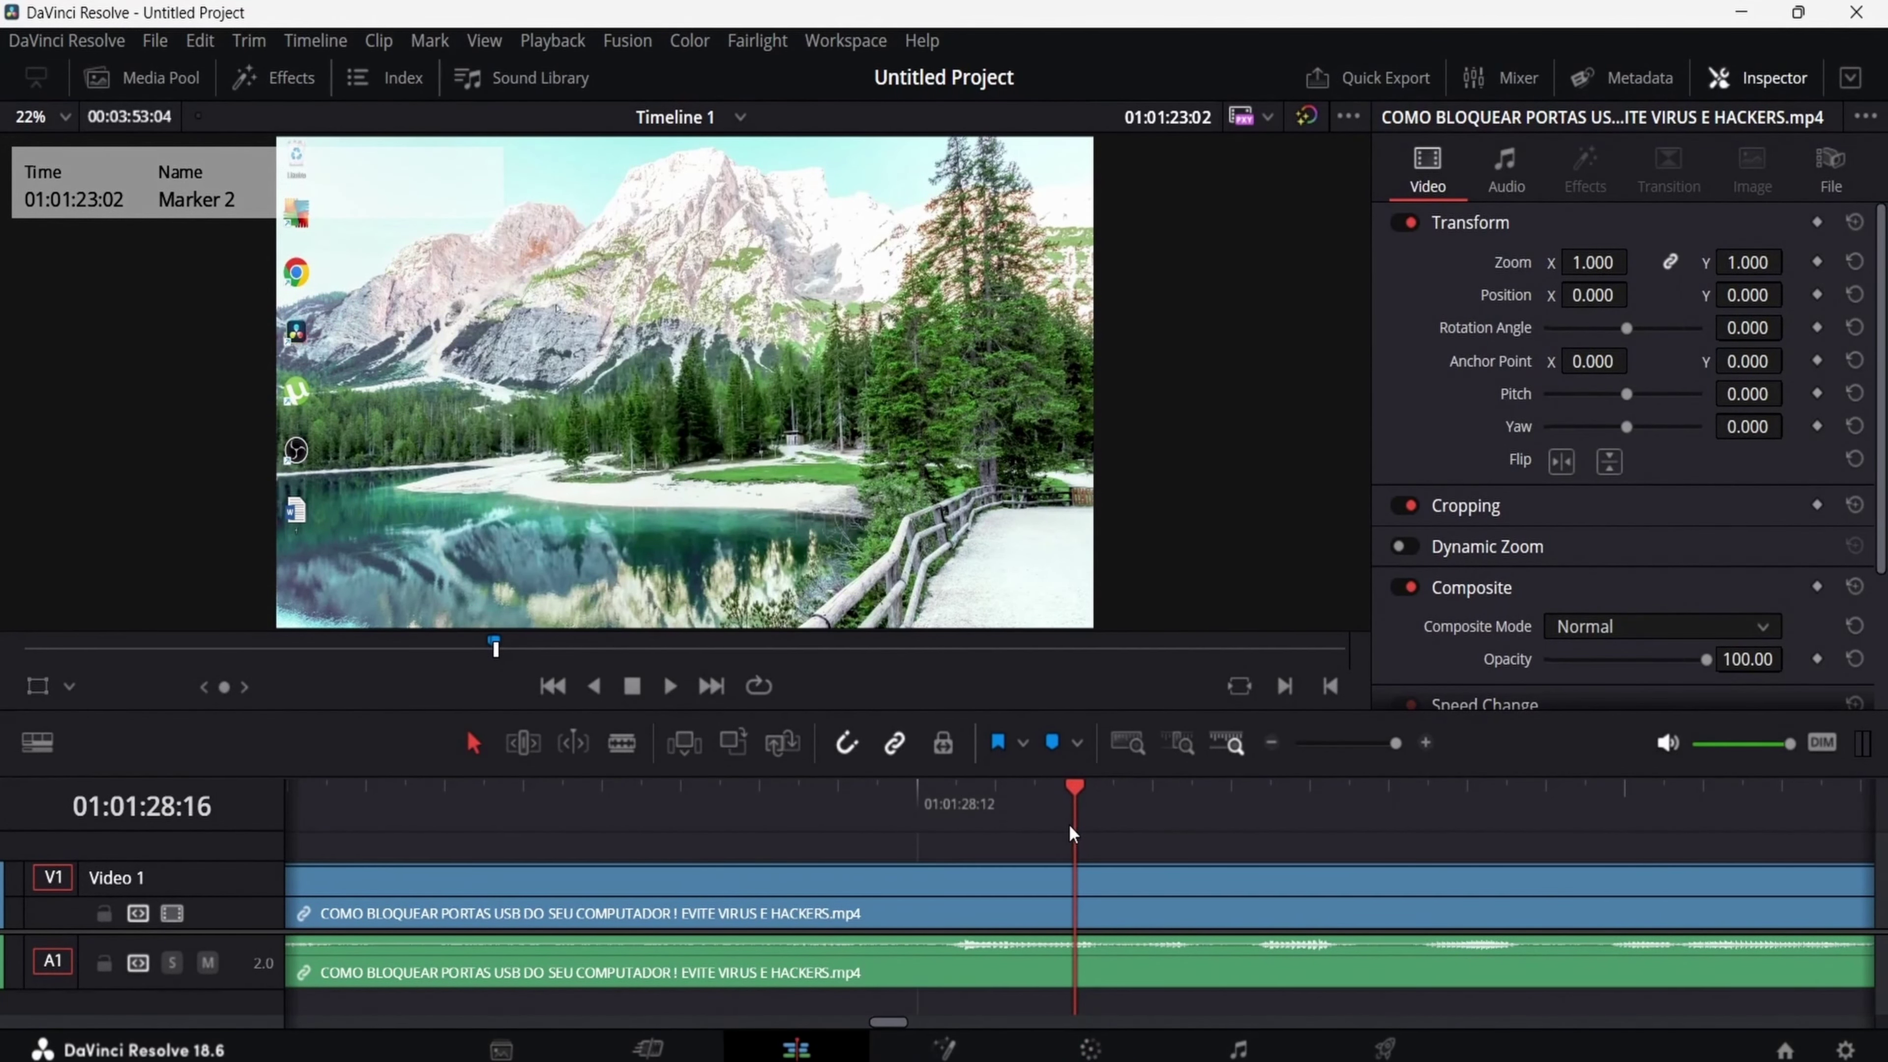
{"action": "left_click", "coordinate": [1227, 816]}
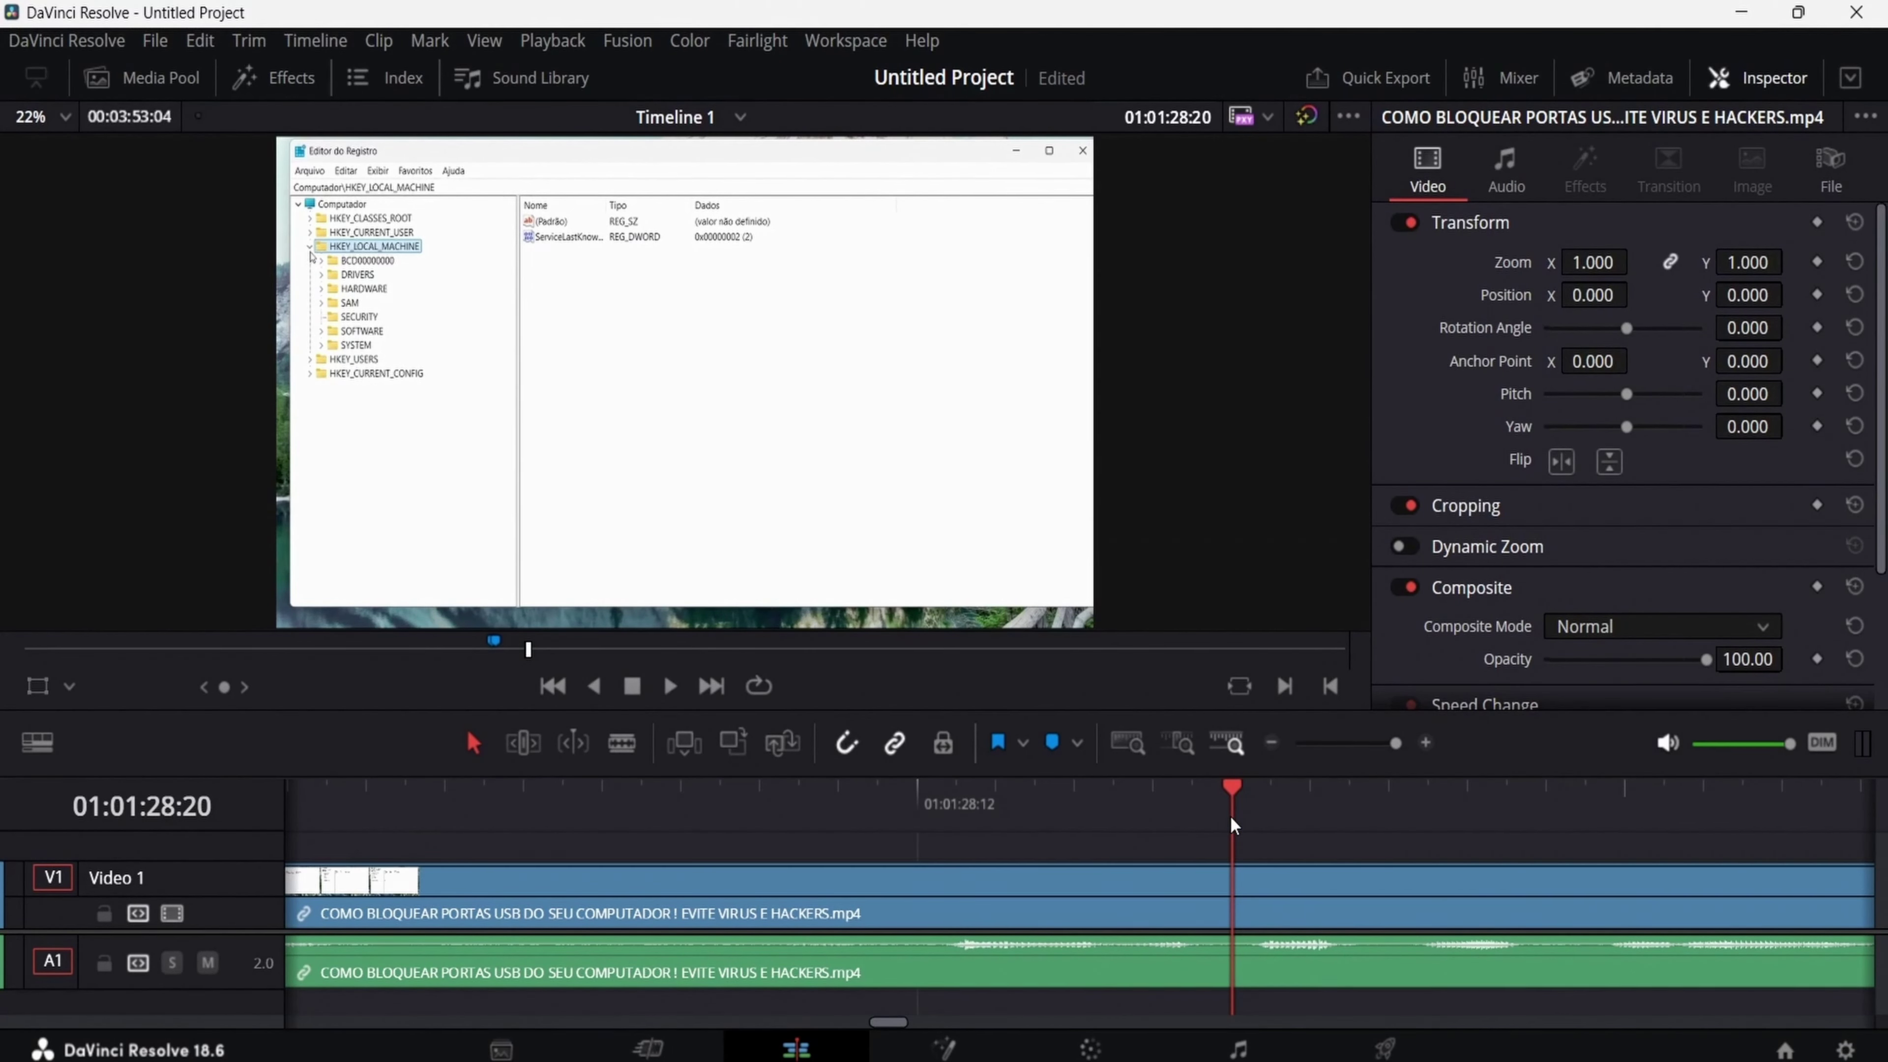
{"action": "key", "text": "Left"}
{"action": "key", "text": "Left"}
{"action": "key", "text": "Left"}
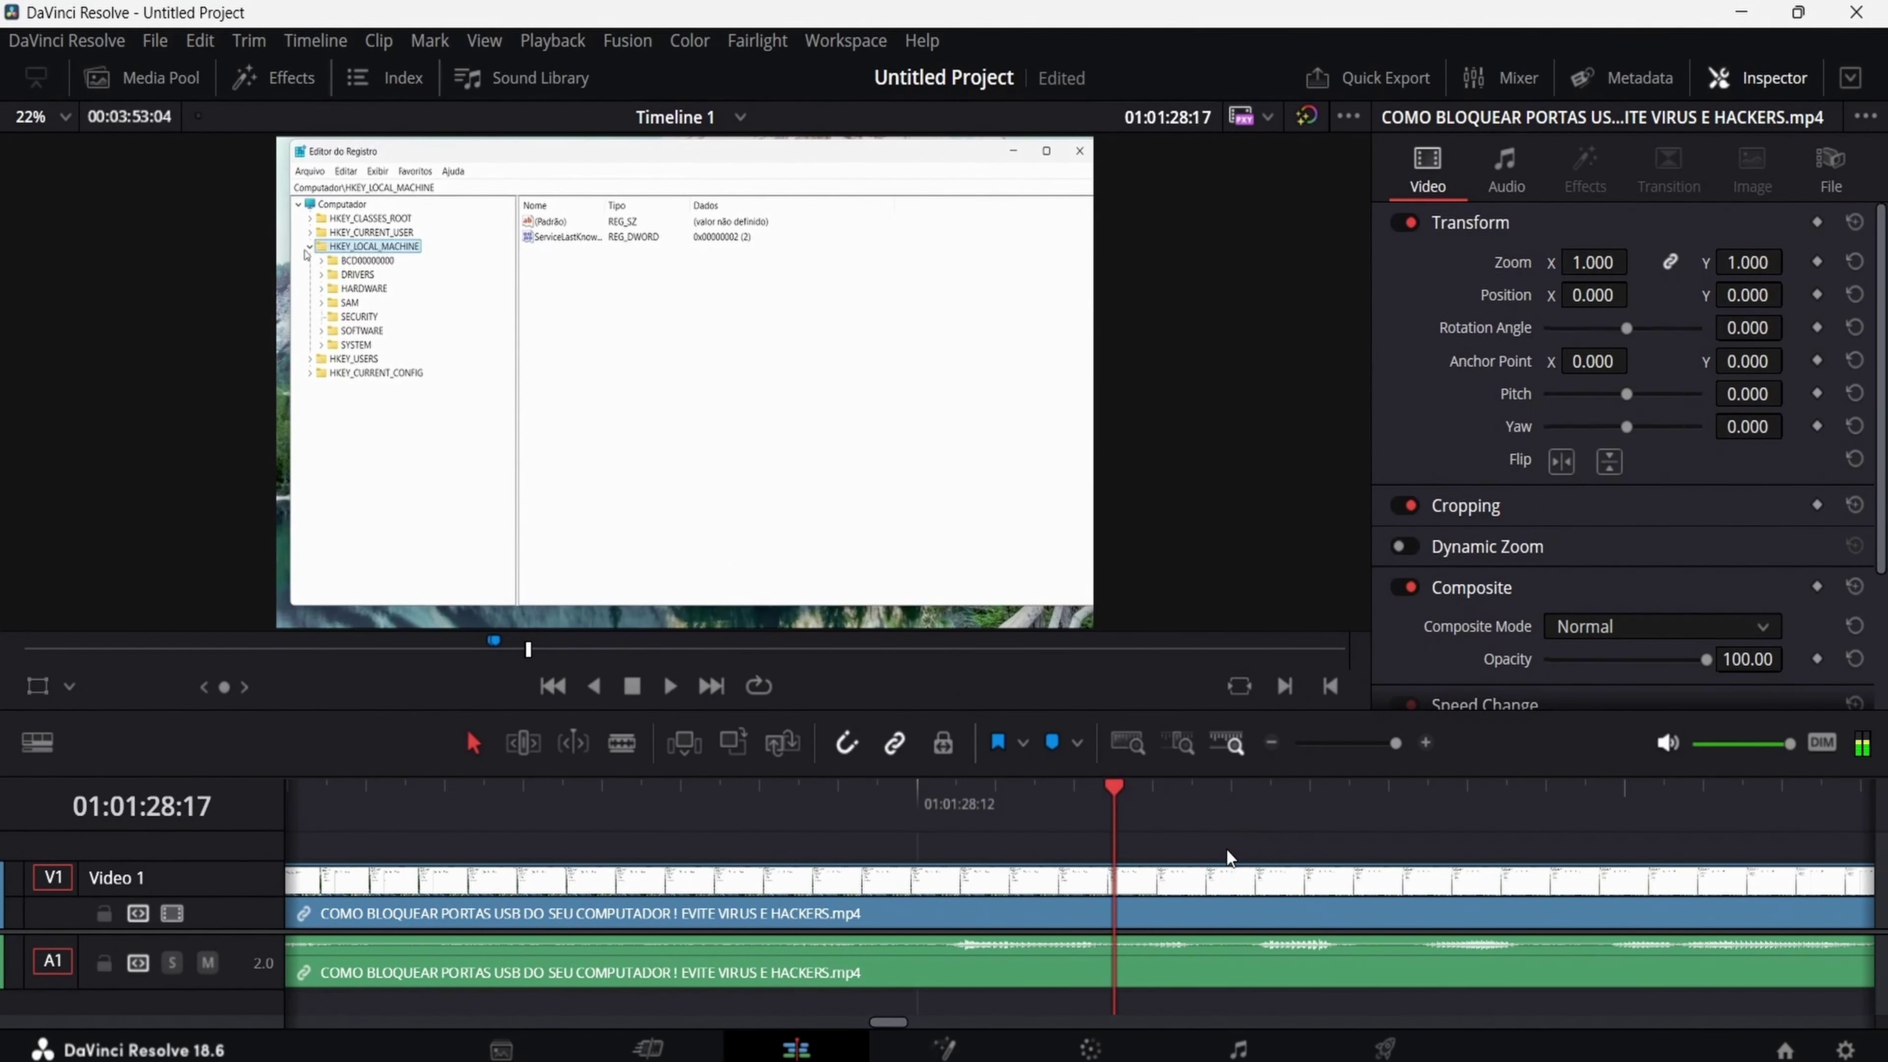
{"action": "left_click", "coordinate": [1054, 748]}
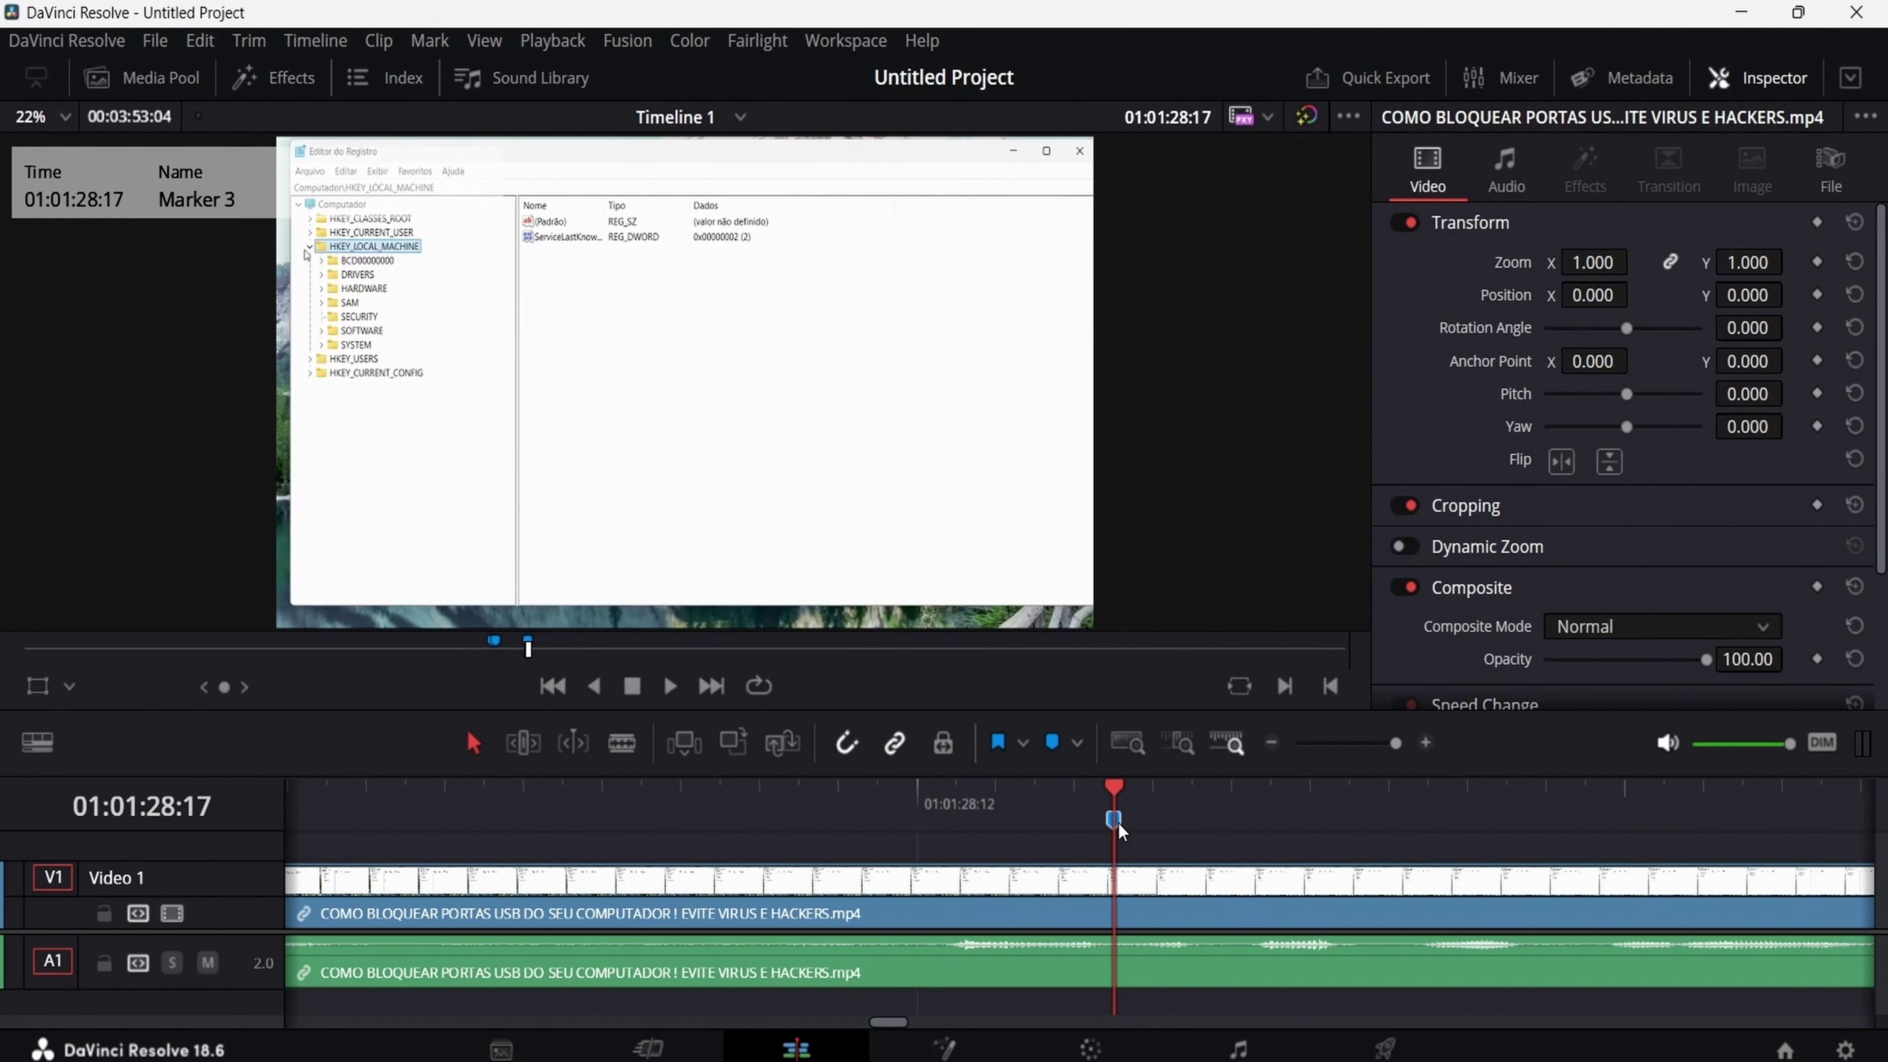
Grab a still of the Registry Editor frame at the third marker in the Color page.
{"action": "left_click", "coordinate": [1086, 1049]}
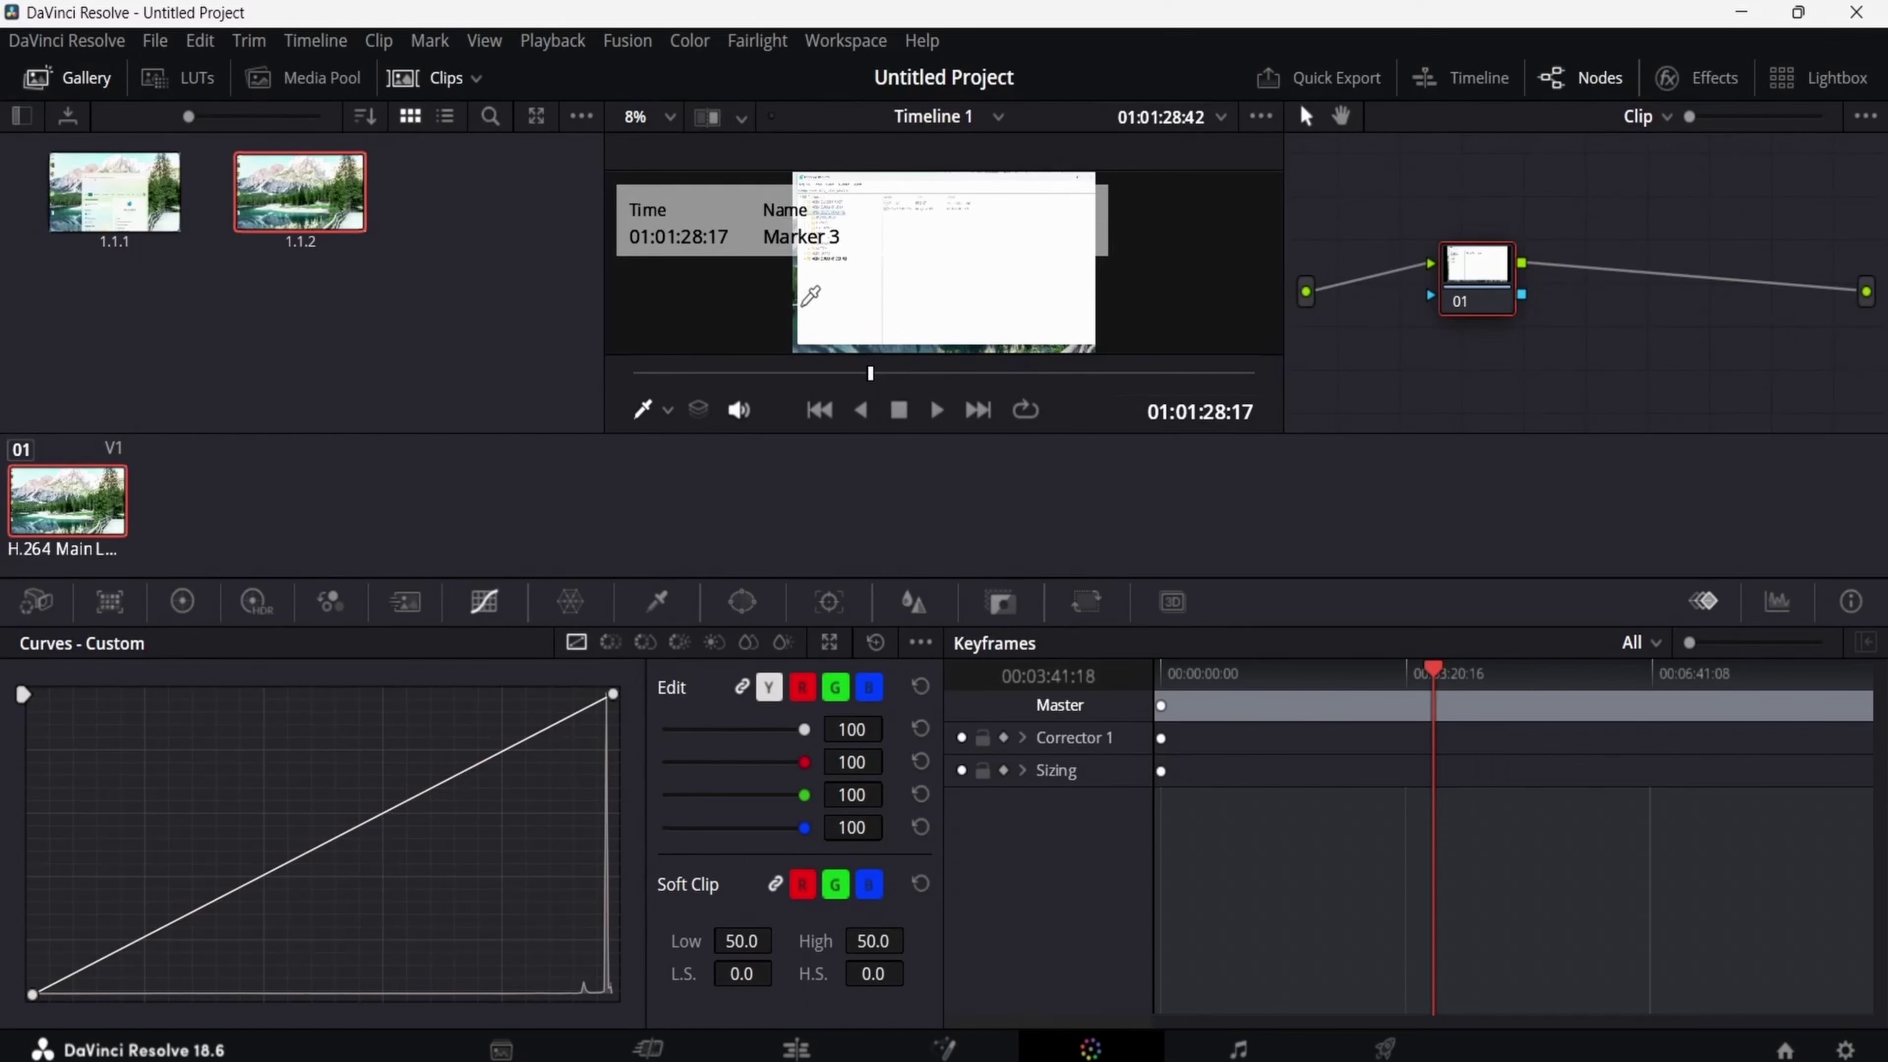
{"action": "right_click", "coordinate": [805, 316]}
{"action": "left_click", "coordinate": [868, 328]}
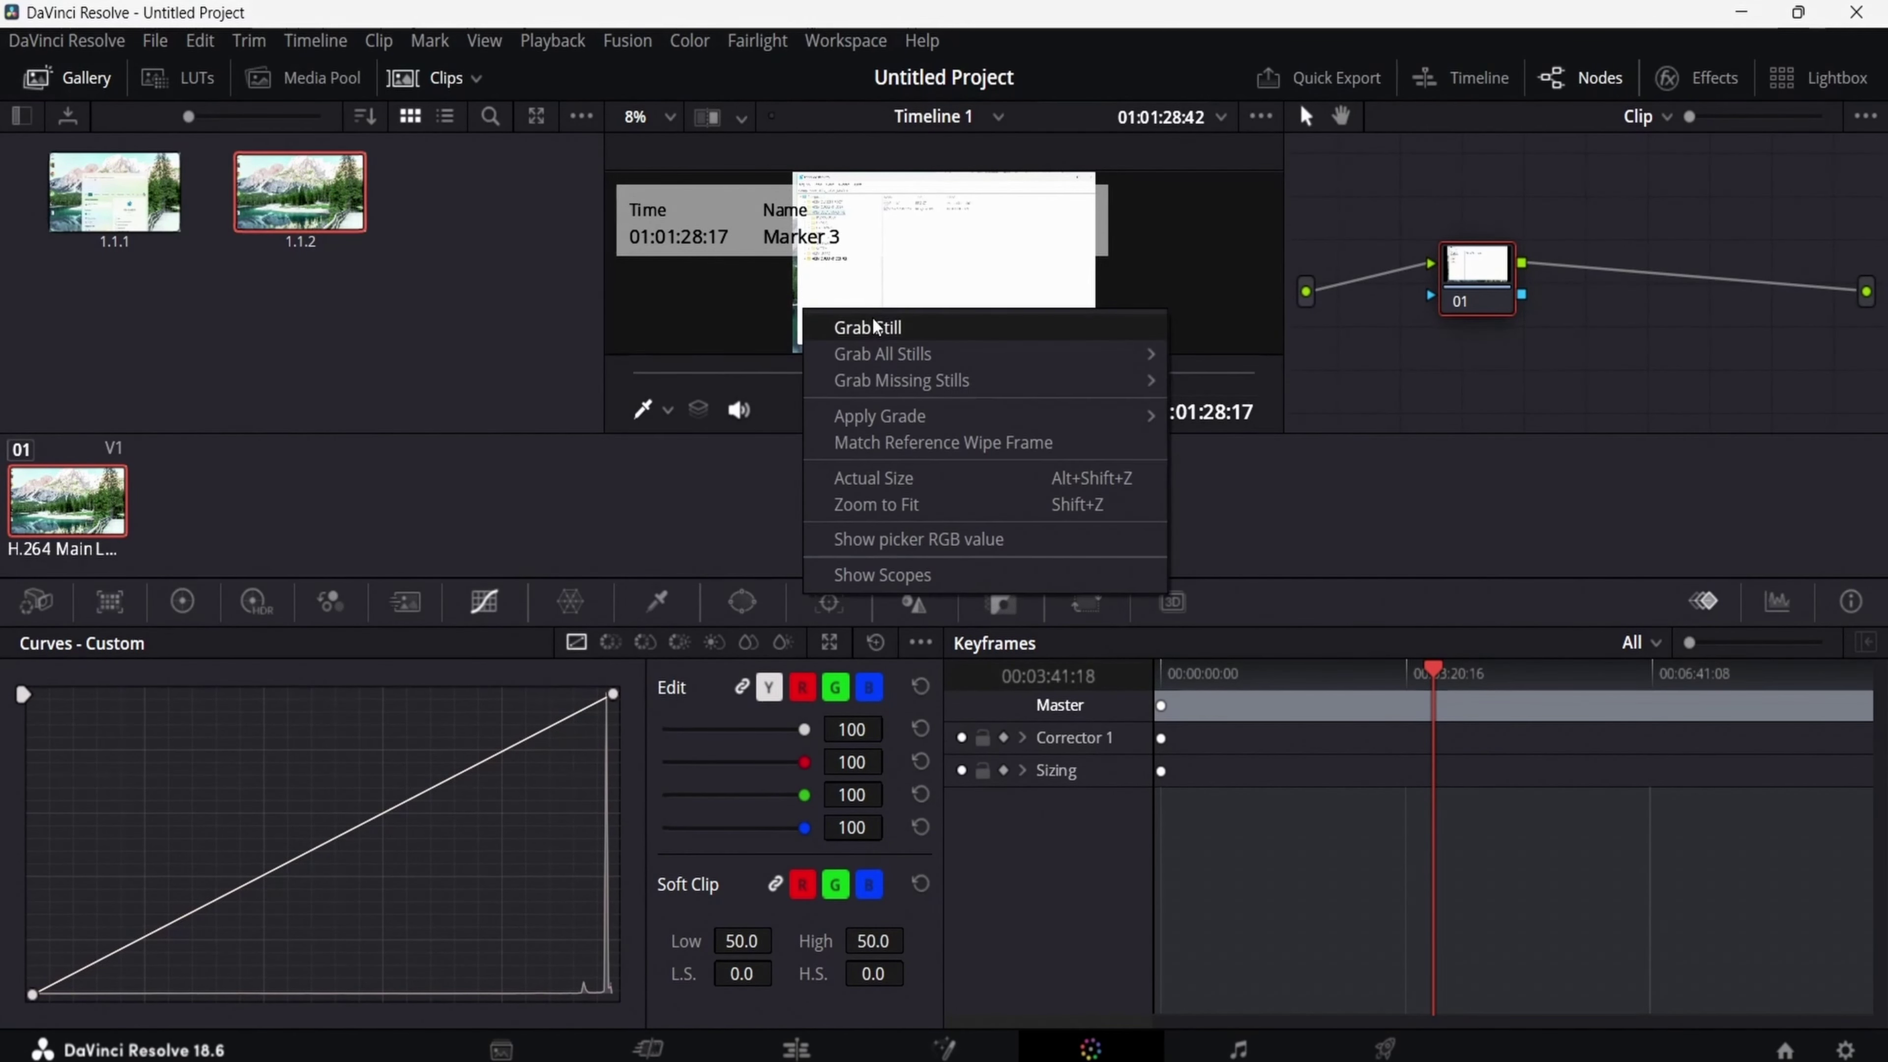
{"action": "left_click", "coordinate": [873, 322]}
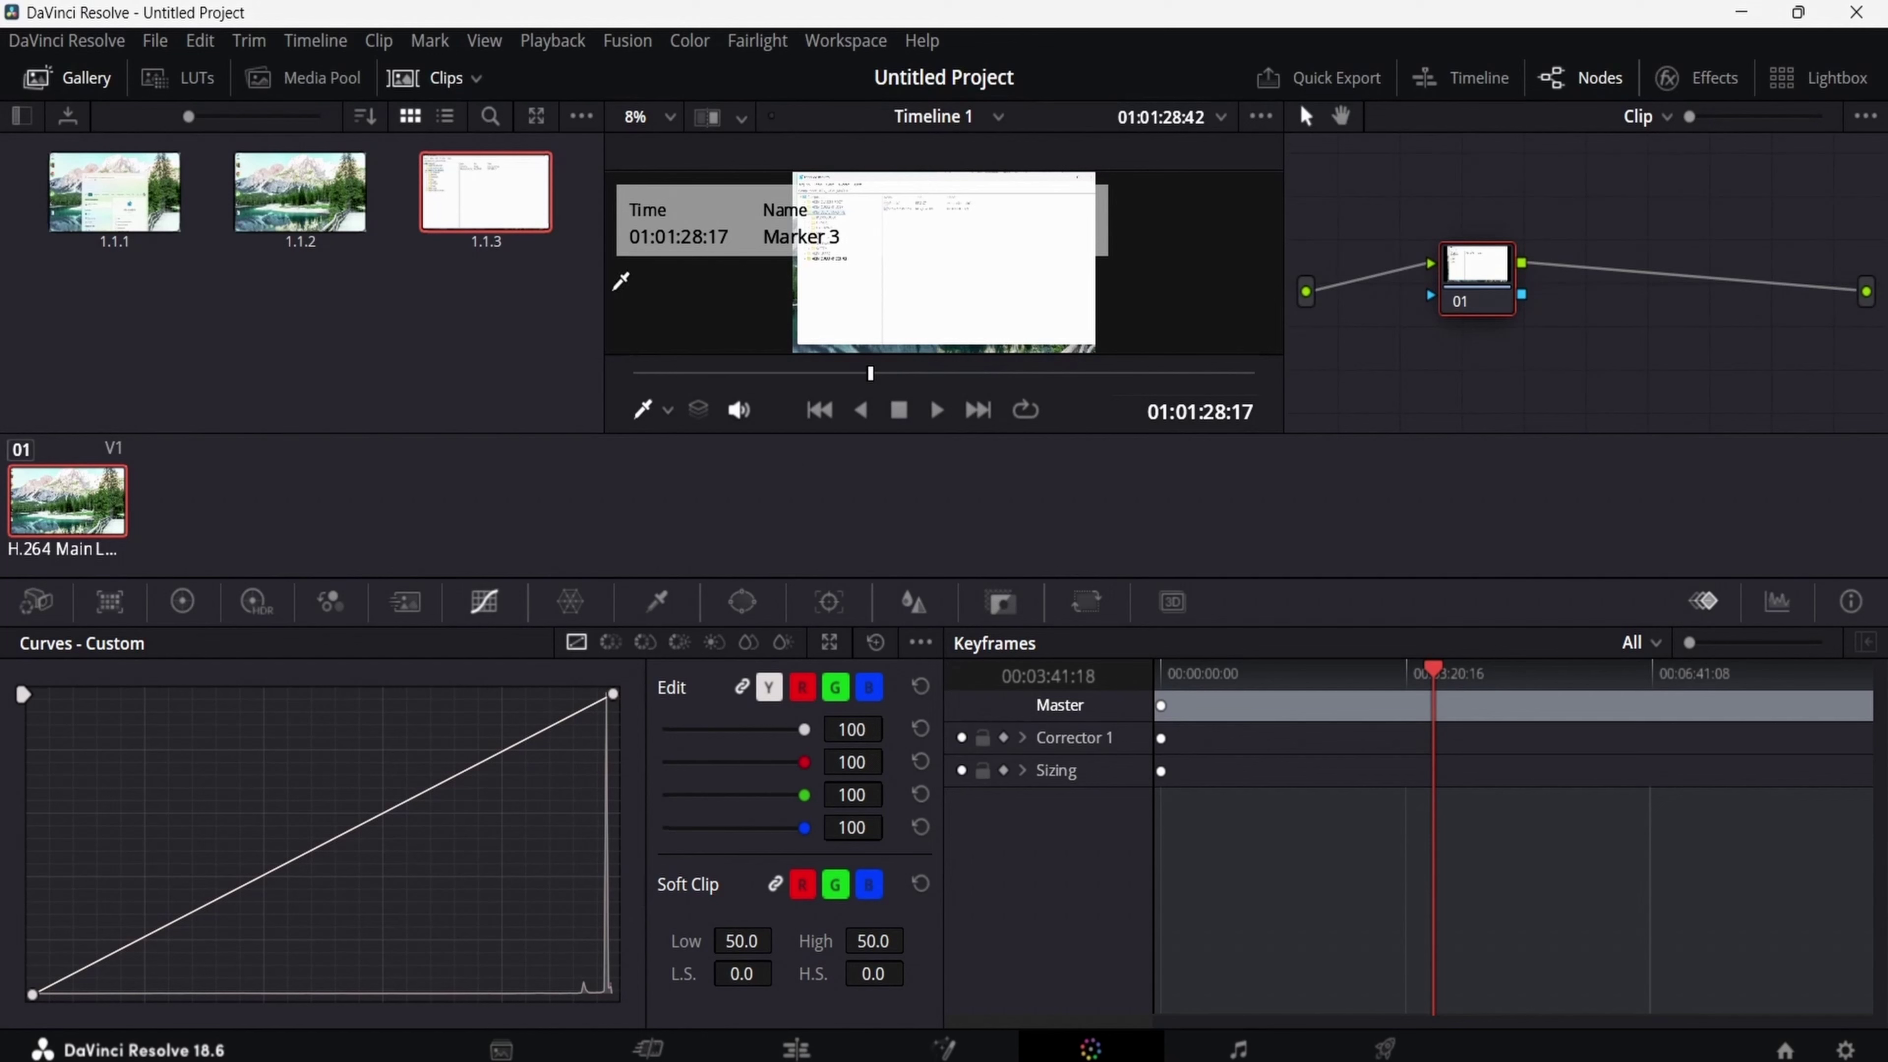
{"action": "left_click", "coordinate": [371, 321]}
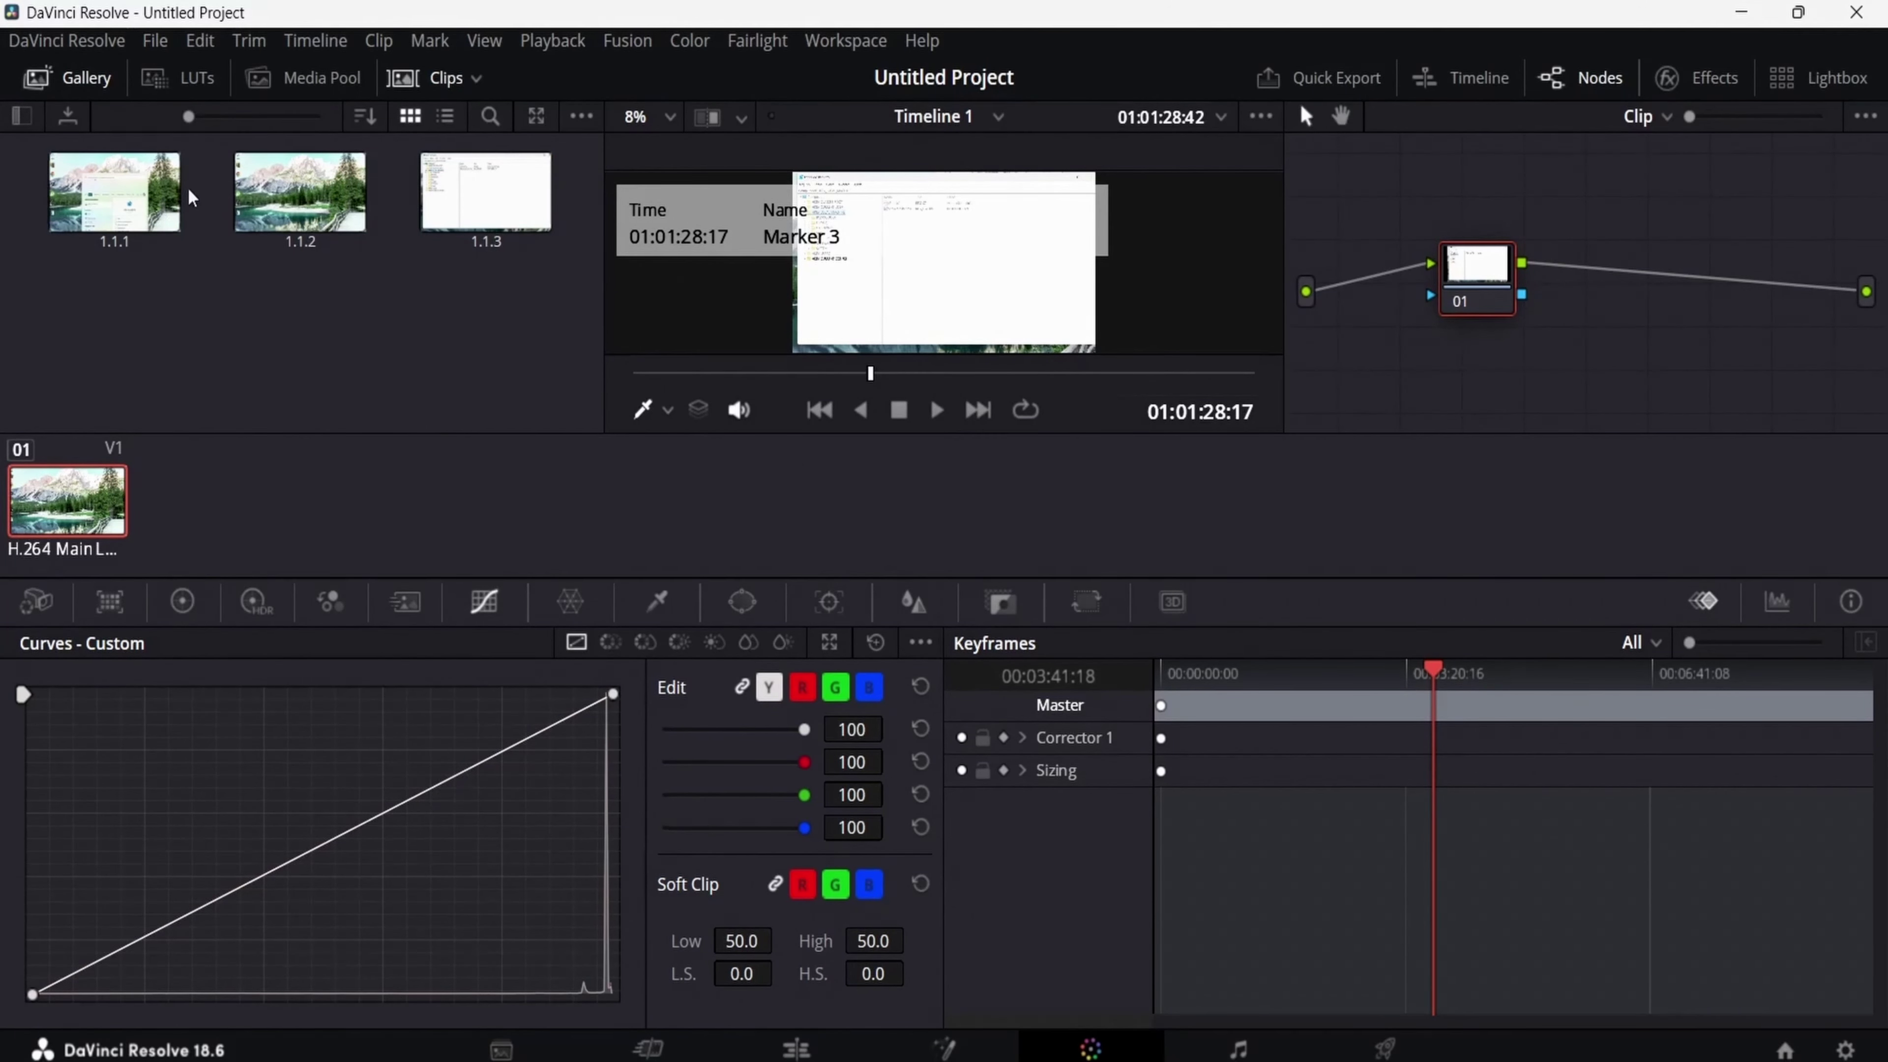
Export the first gallery still to the Vídeos folder as a PNG file named ggggg.
{"action": "left_click", "coordinate": [257, 204]}
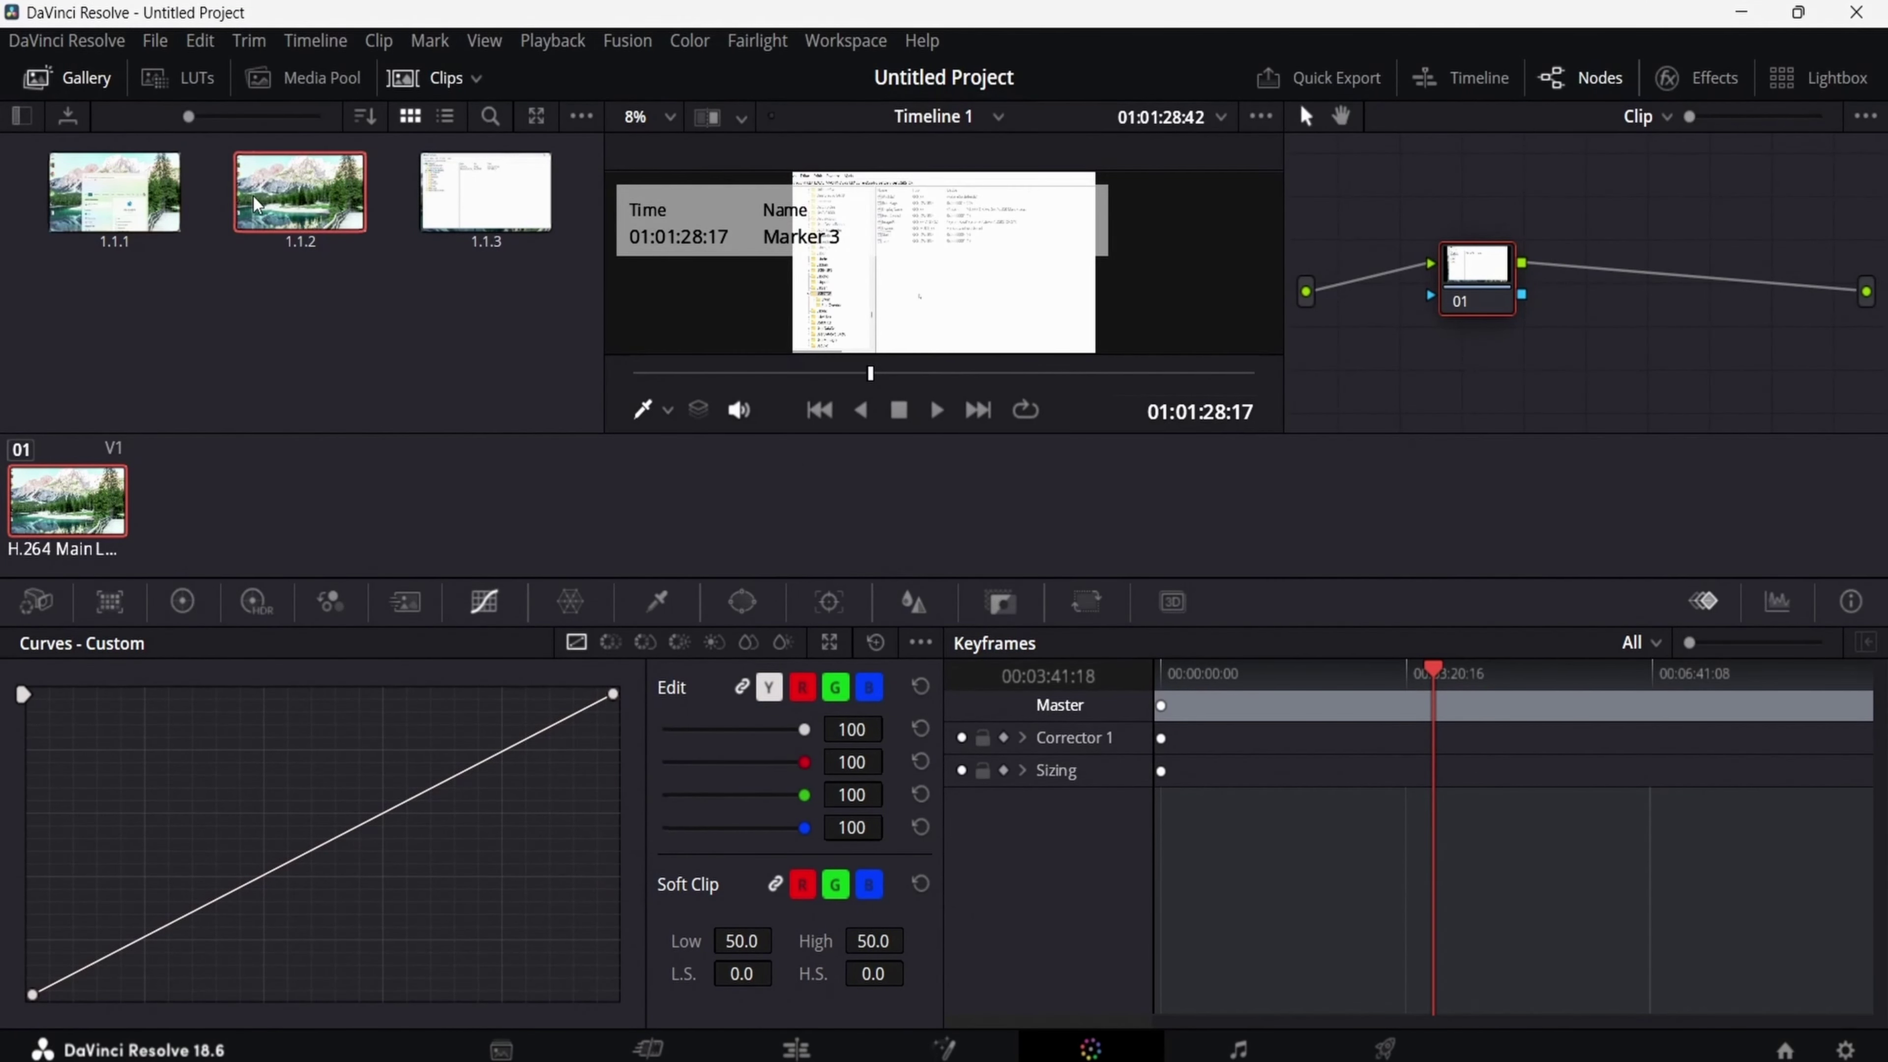
{"action": "left_click", "coordinate": [448, 190]}
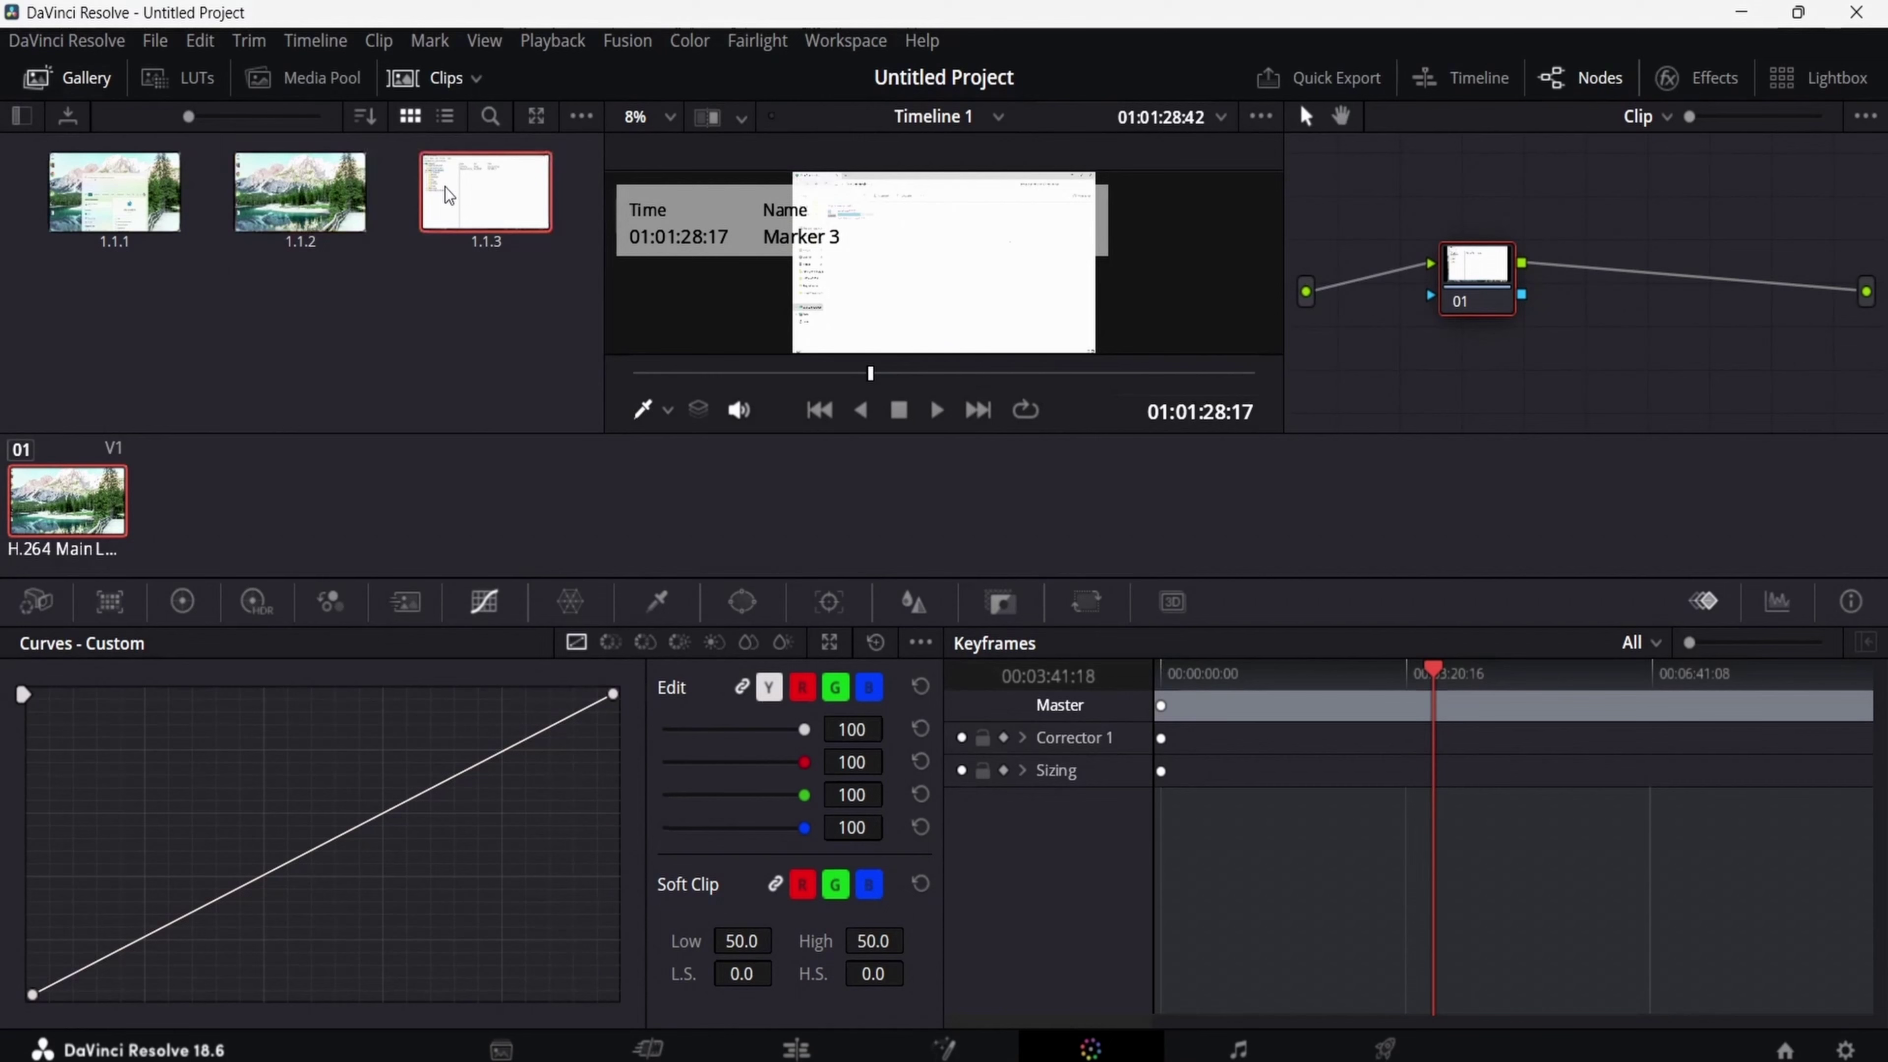
{"action": "left_click", "coordinate": [175, 173]}
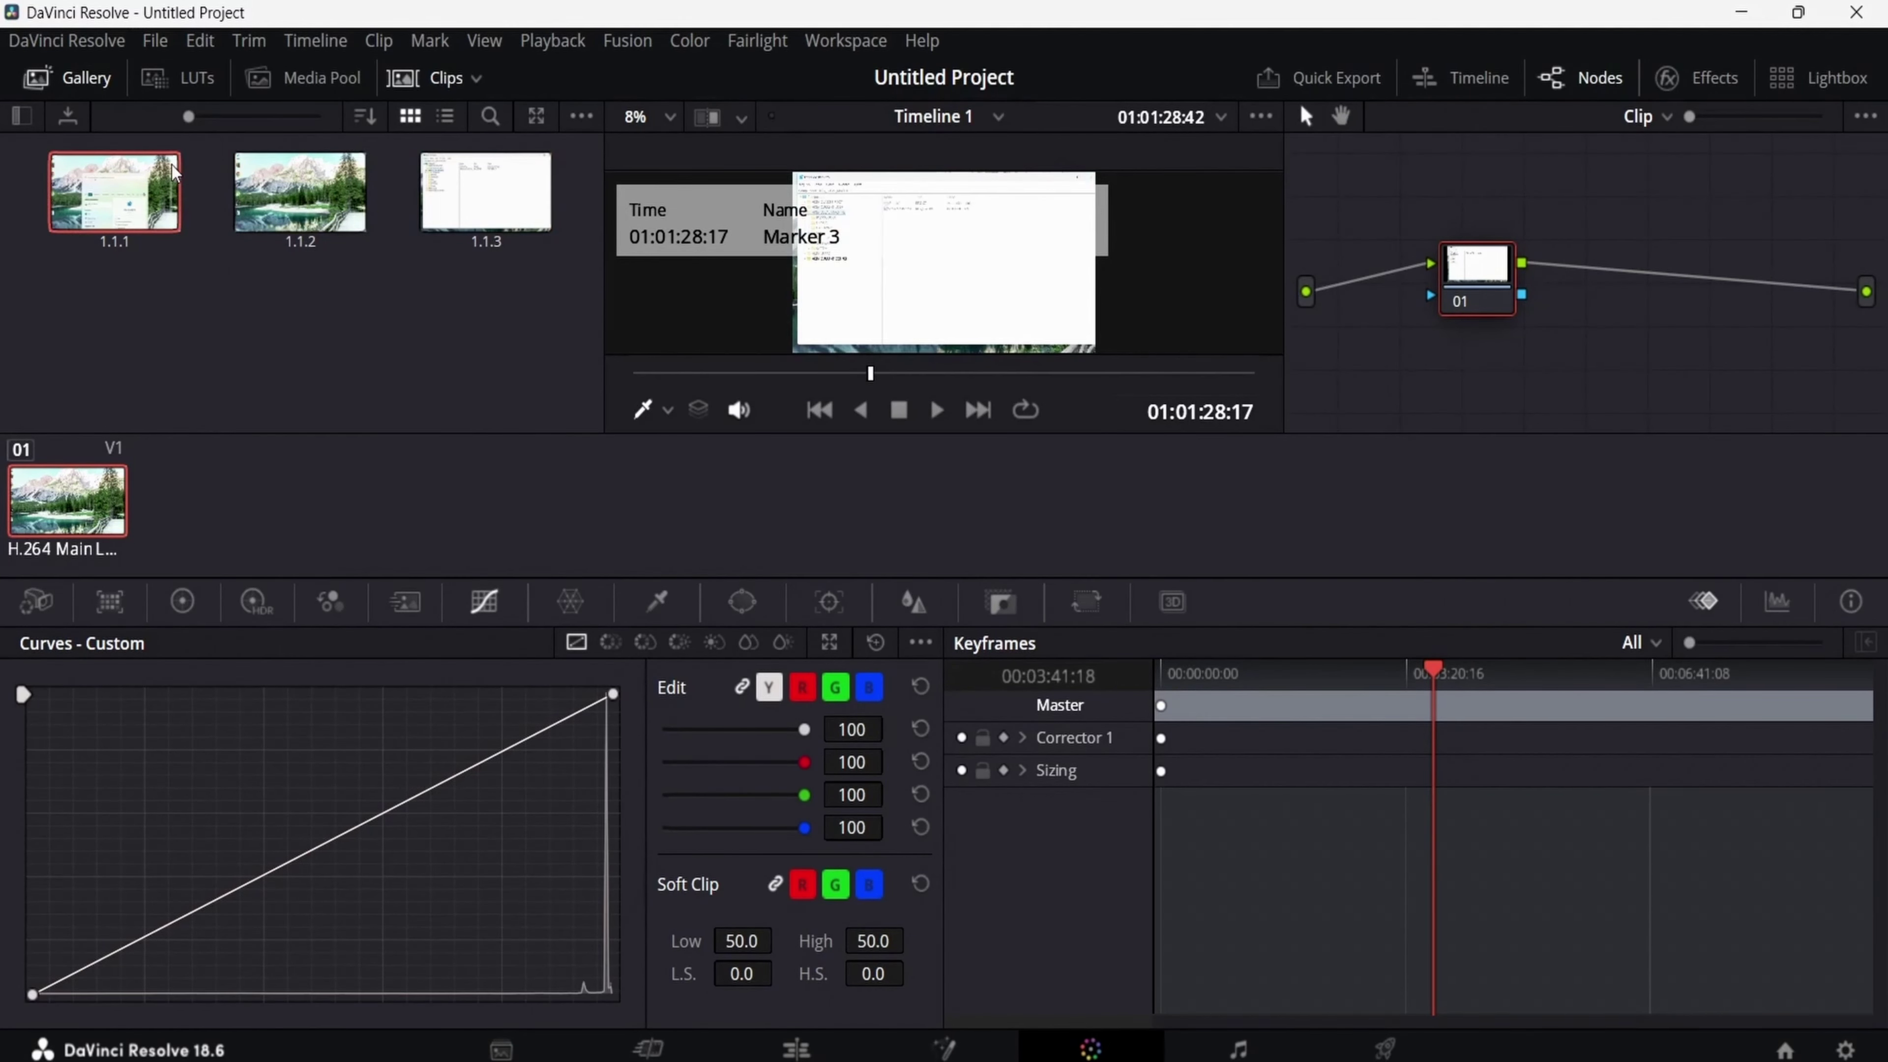
{"action": "right_click", "coordinate": [153, 215]}
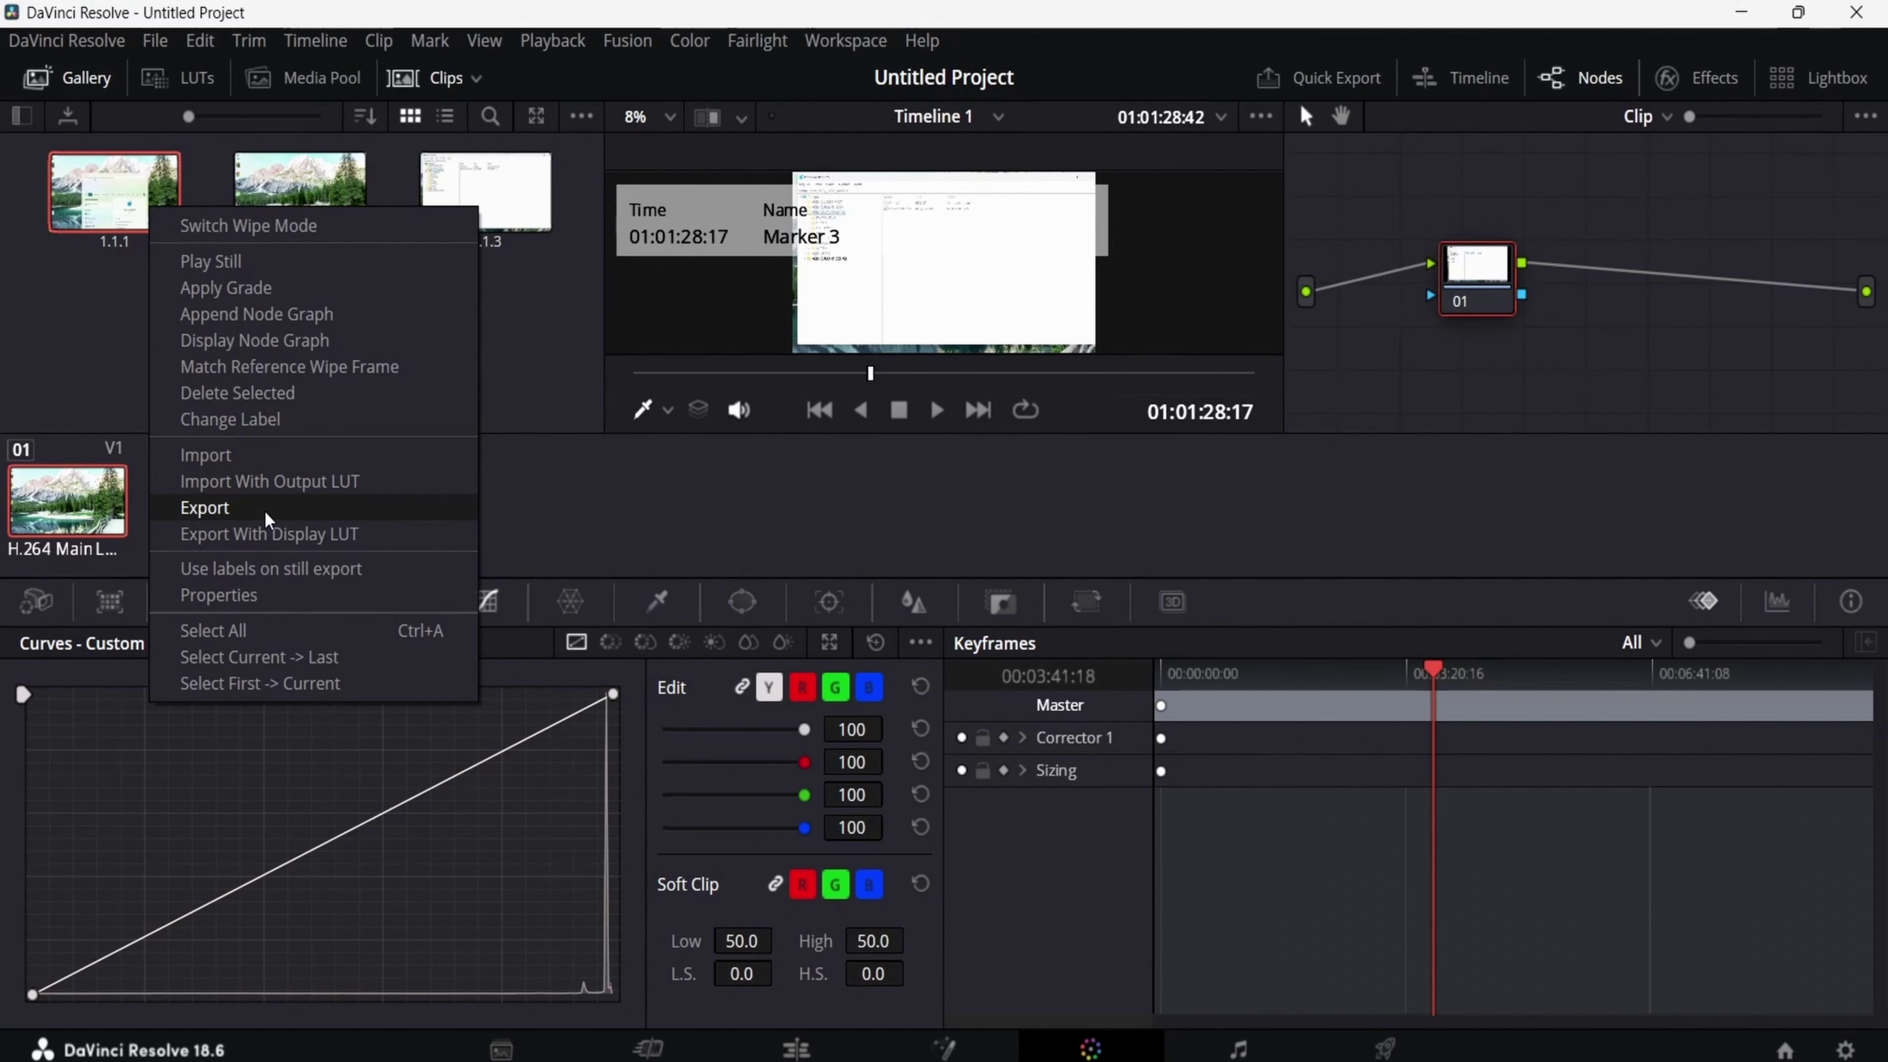
{"action": "left_click", "coordinate": [204, 508]}
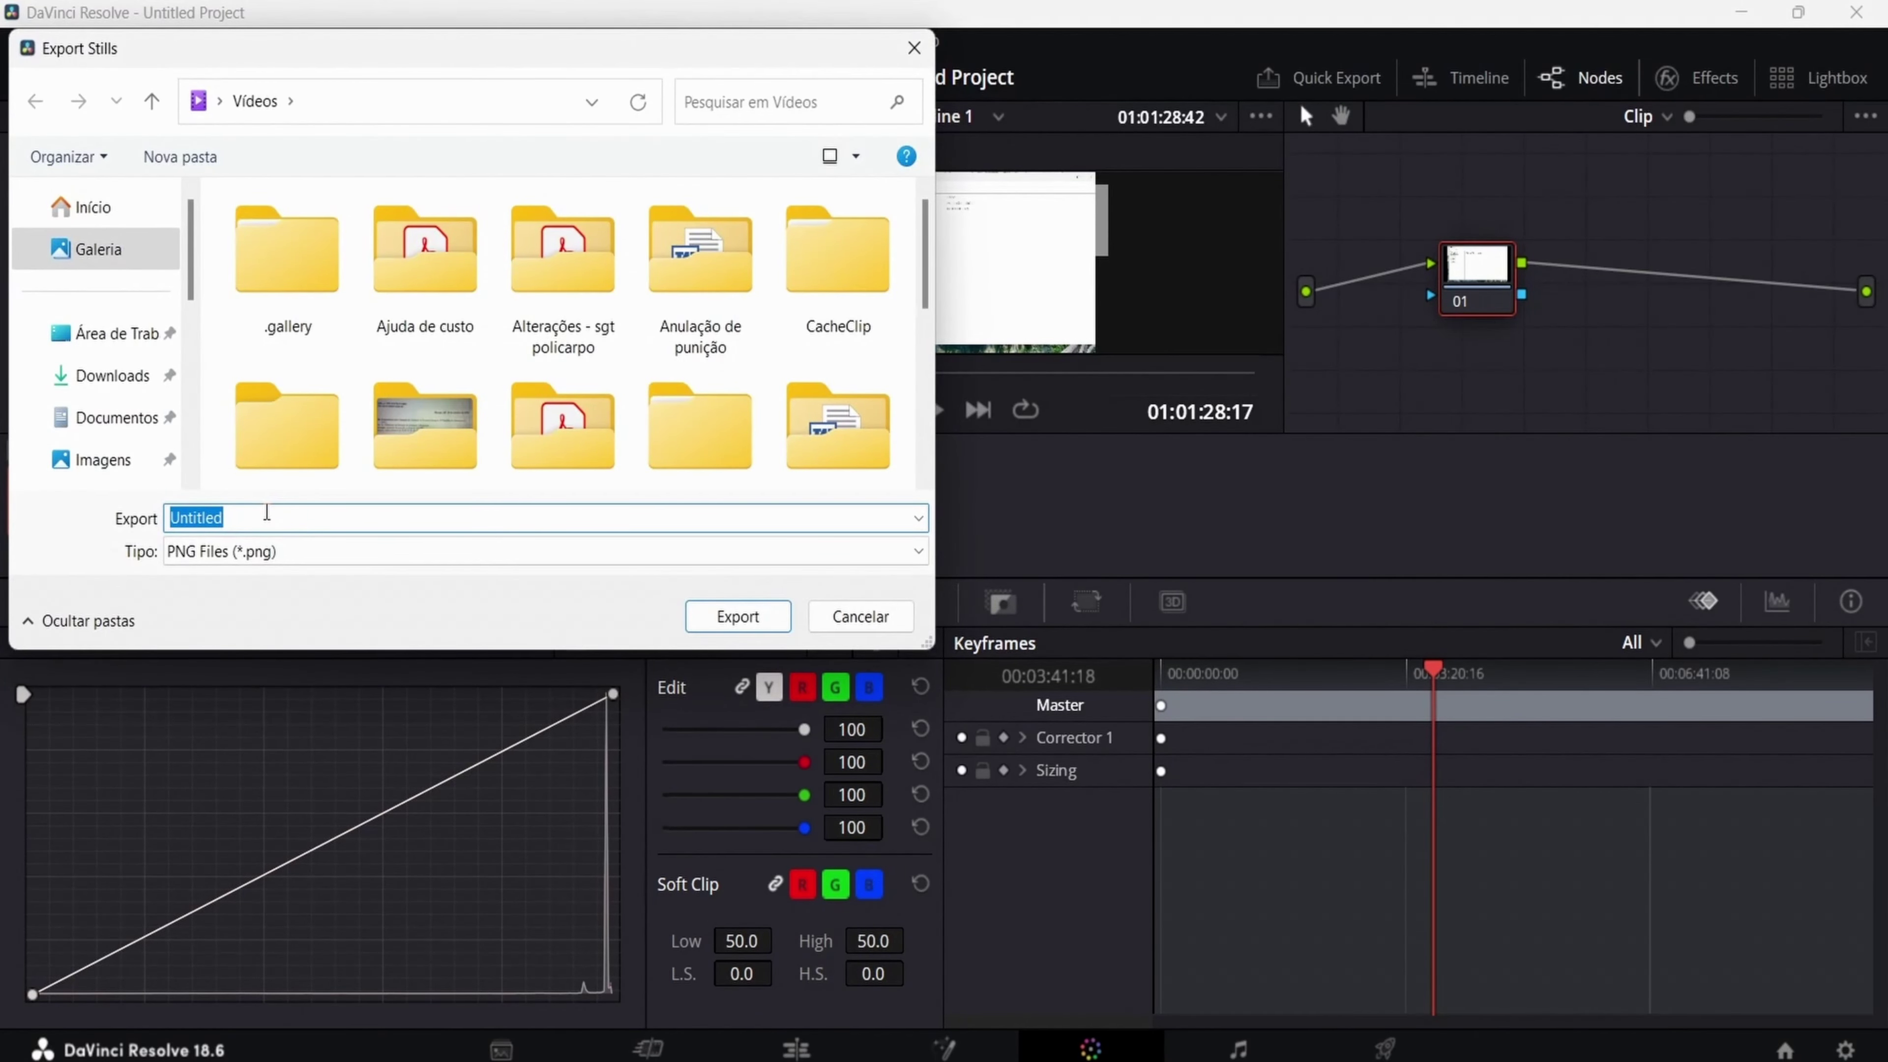
{"action": "left_click", "coordinate": [273, 551]}
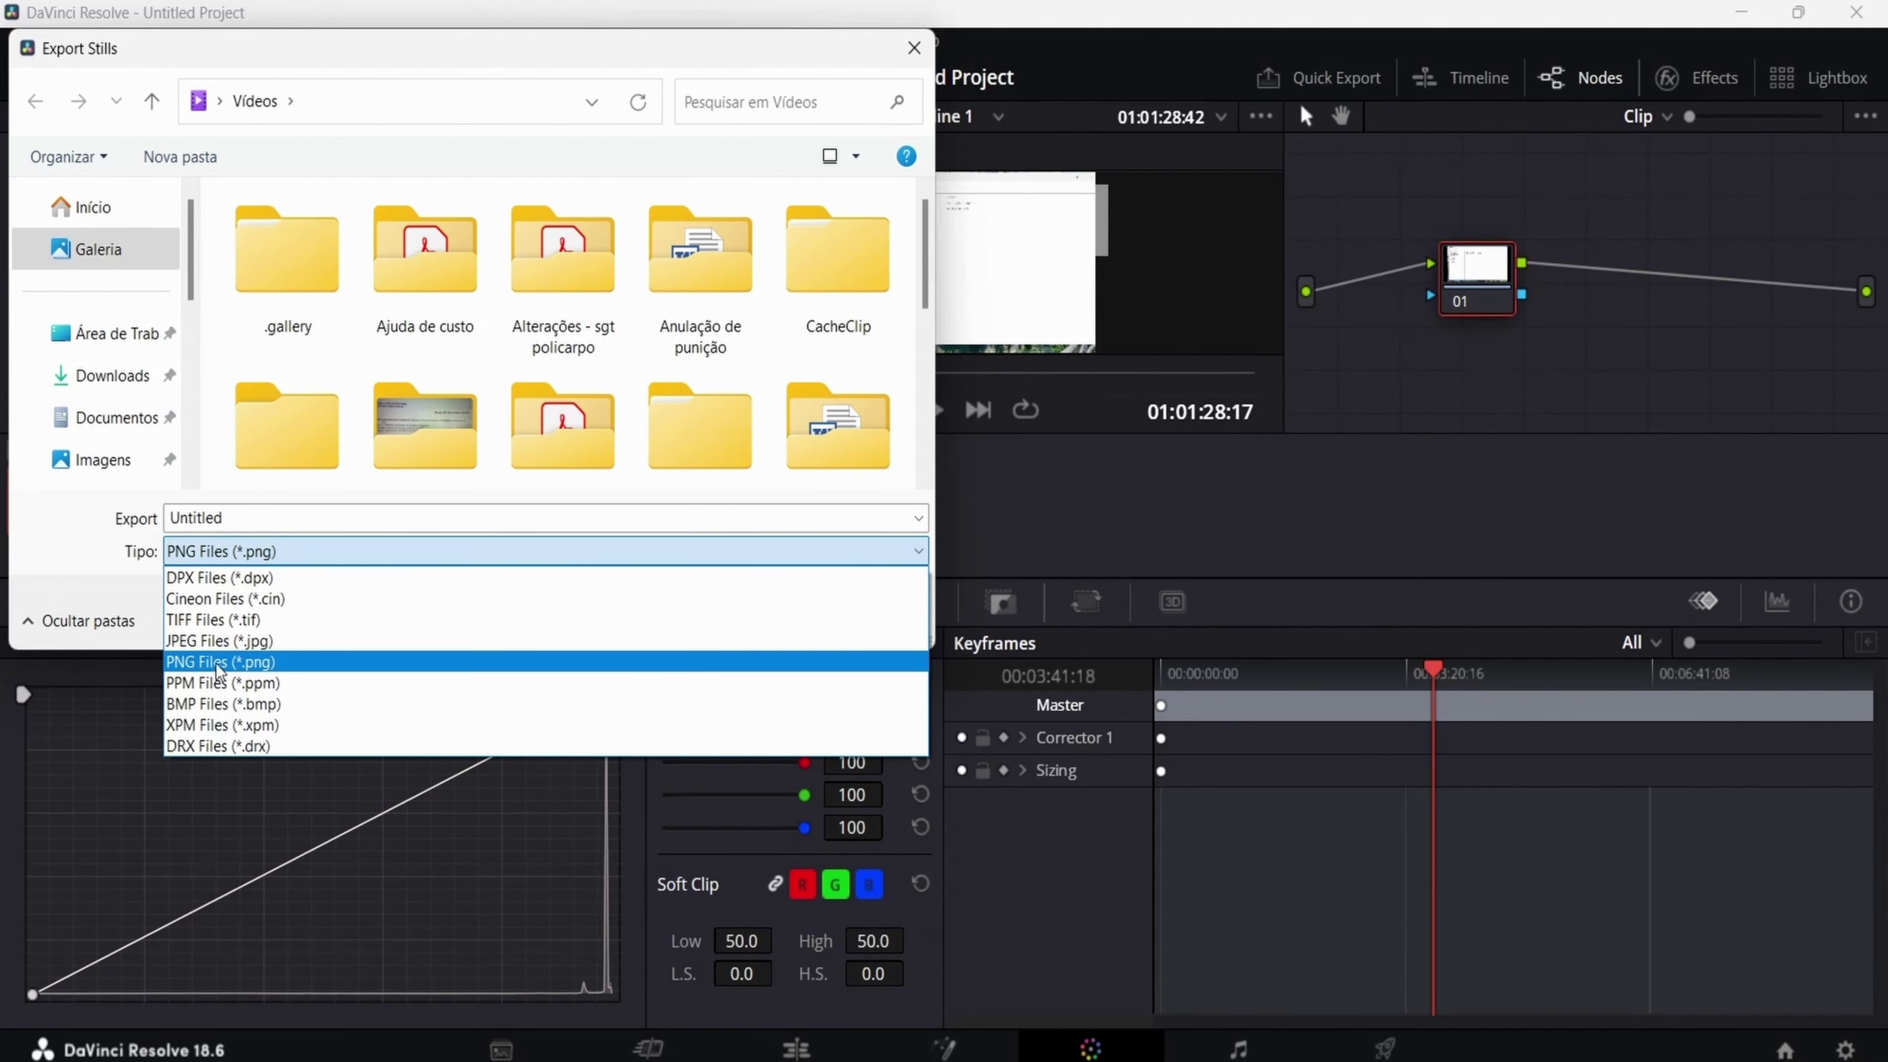
{"action": "left_click", "coordinate": [260, 669]}
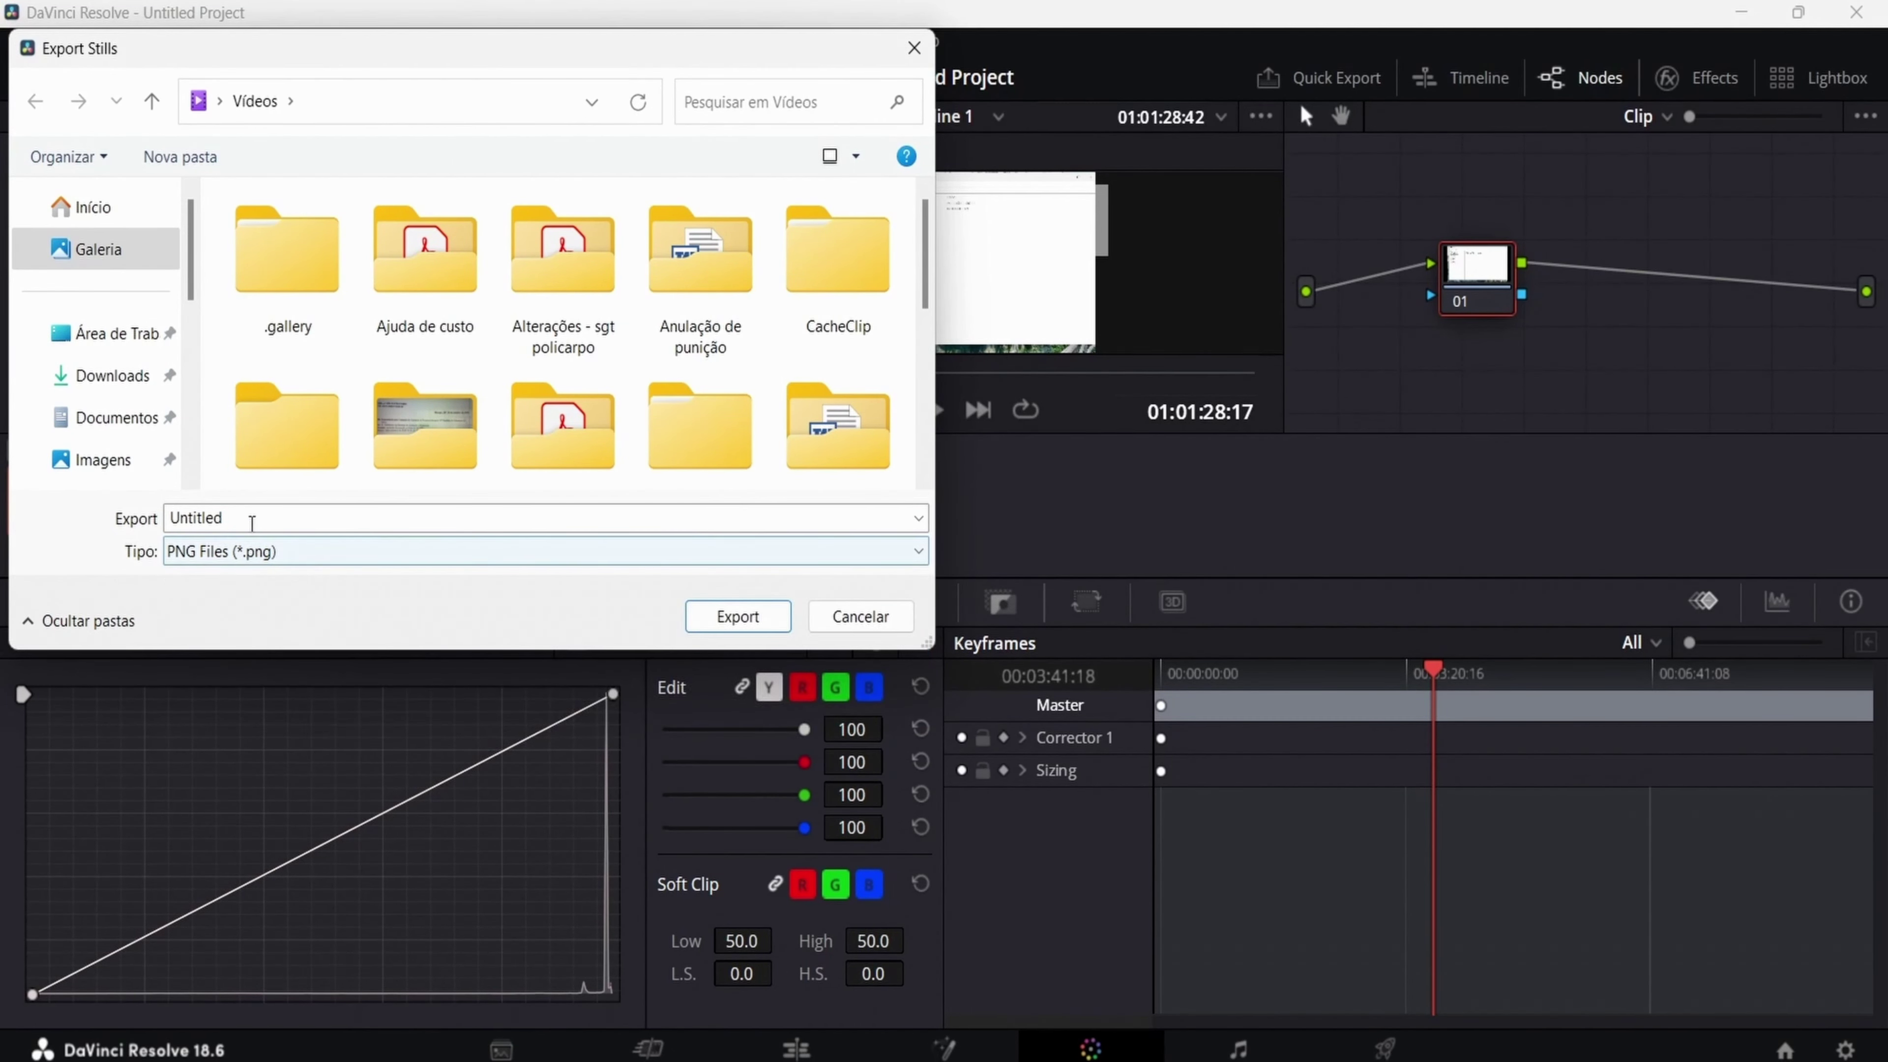
{"action": "double_click", "coordinate": [252, 523]}
{"action": "type", "text": "g"}
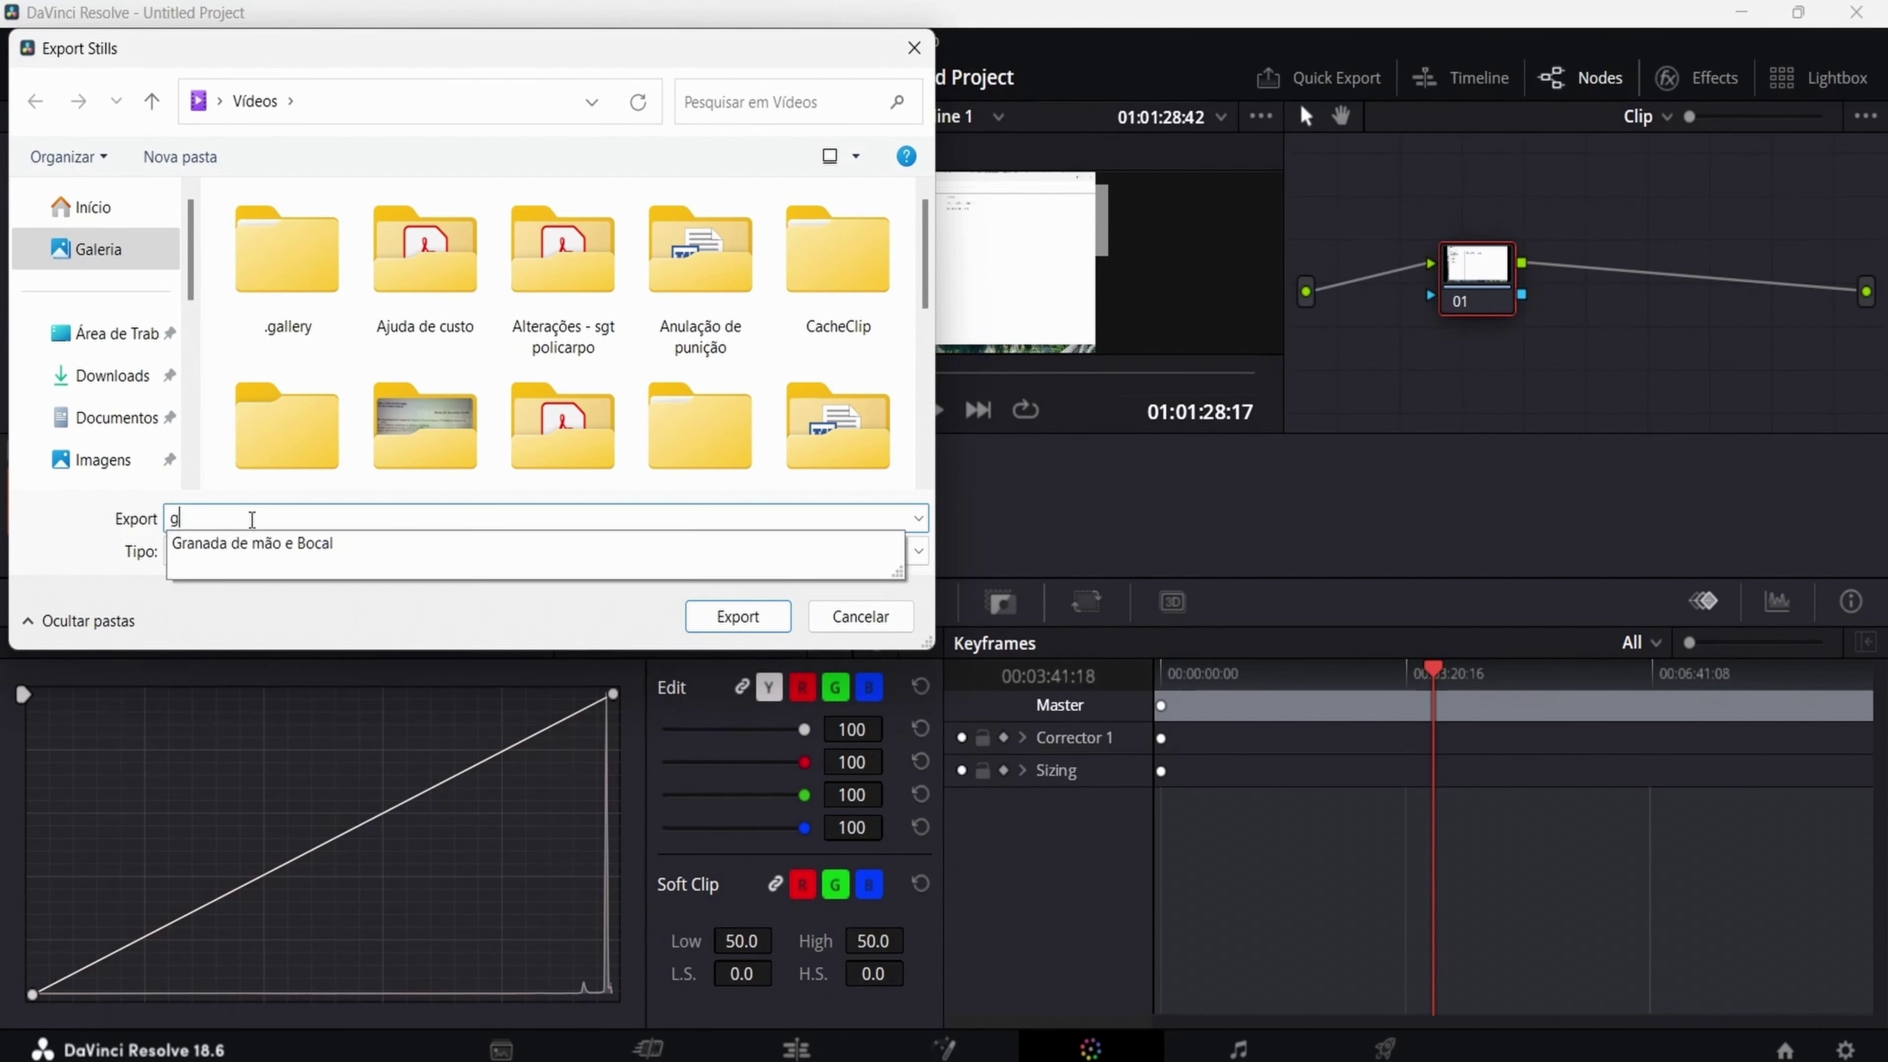
{"action": "type", "text": "gggg"}
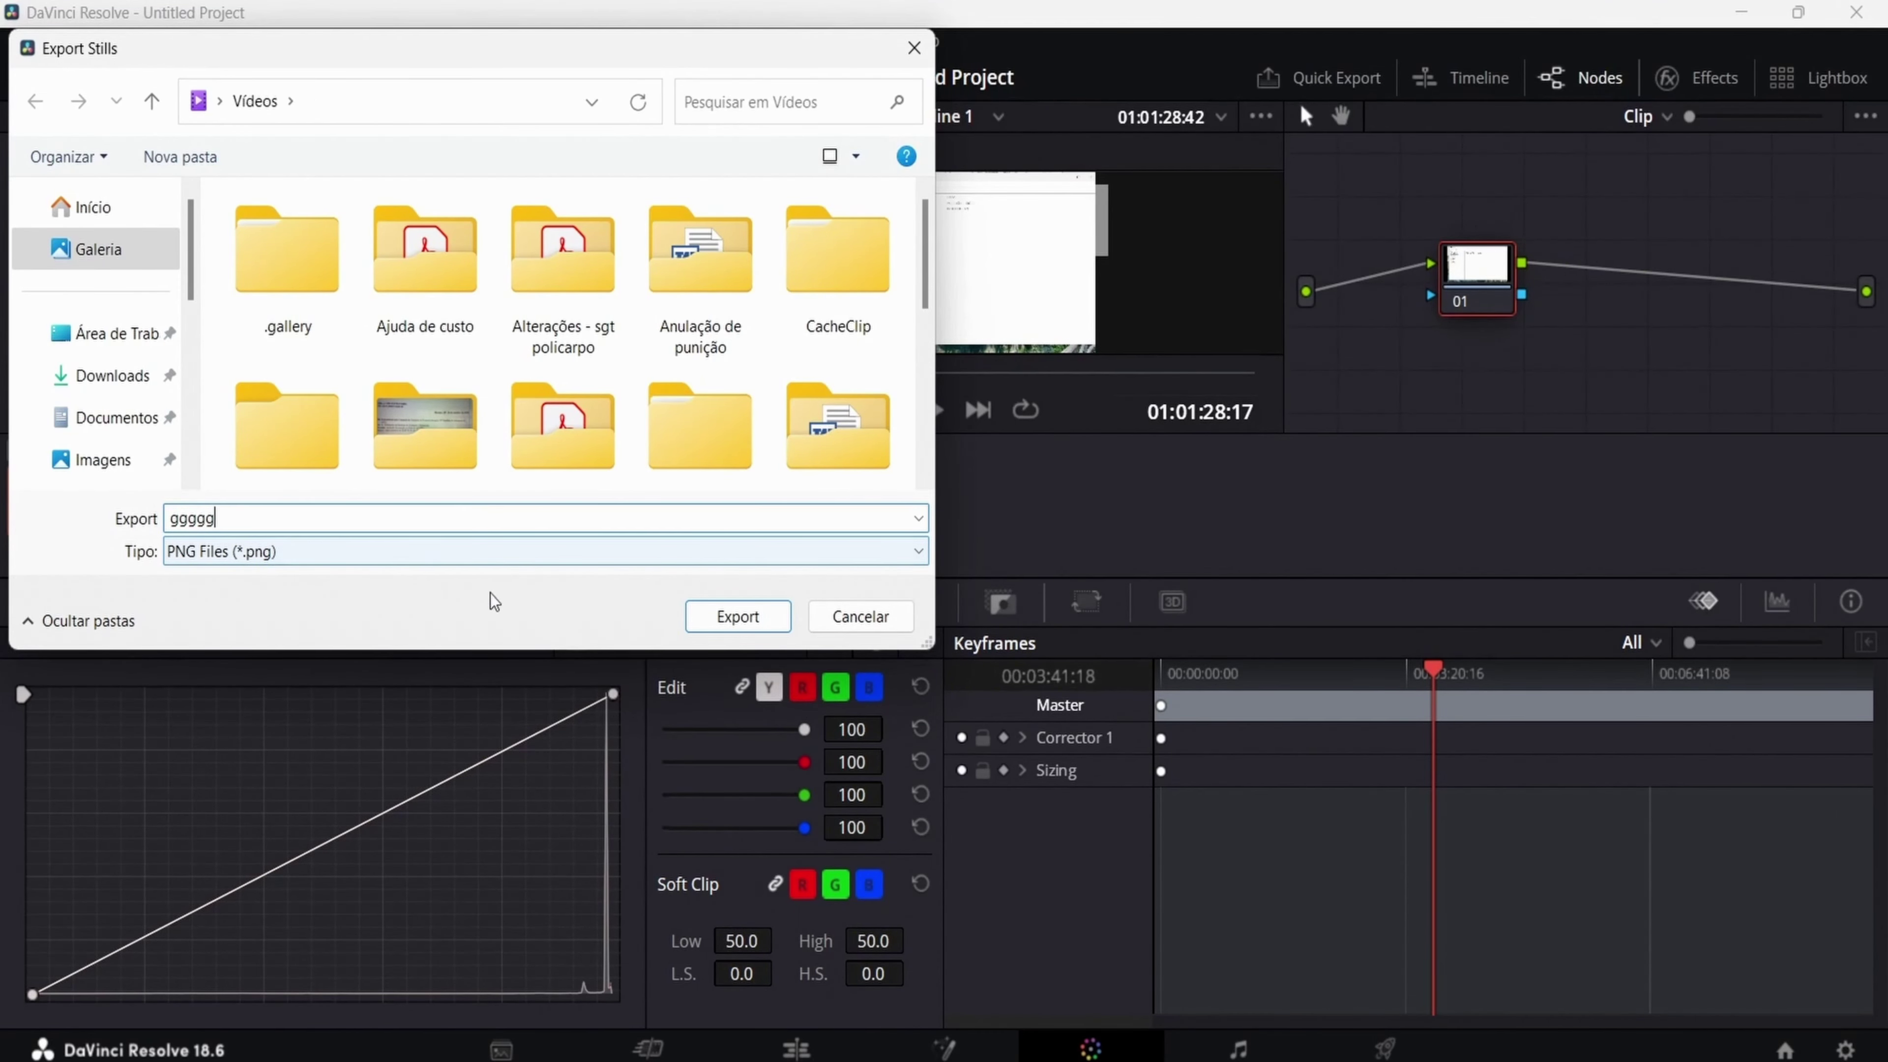
{"action": "left_click", "coordinate": [719, 617]}
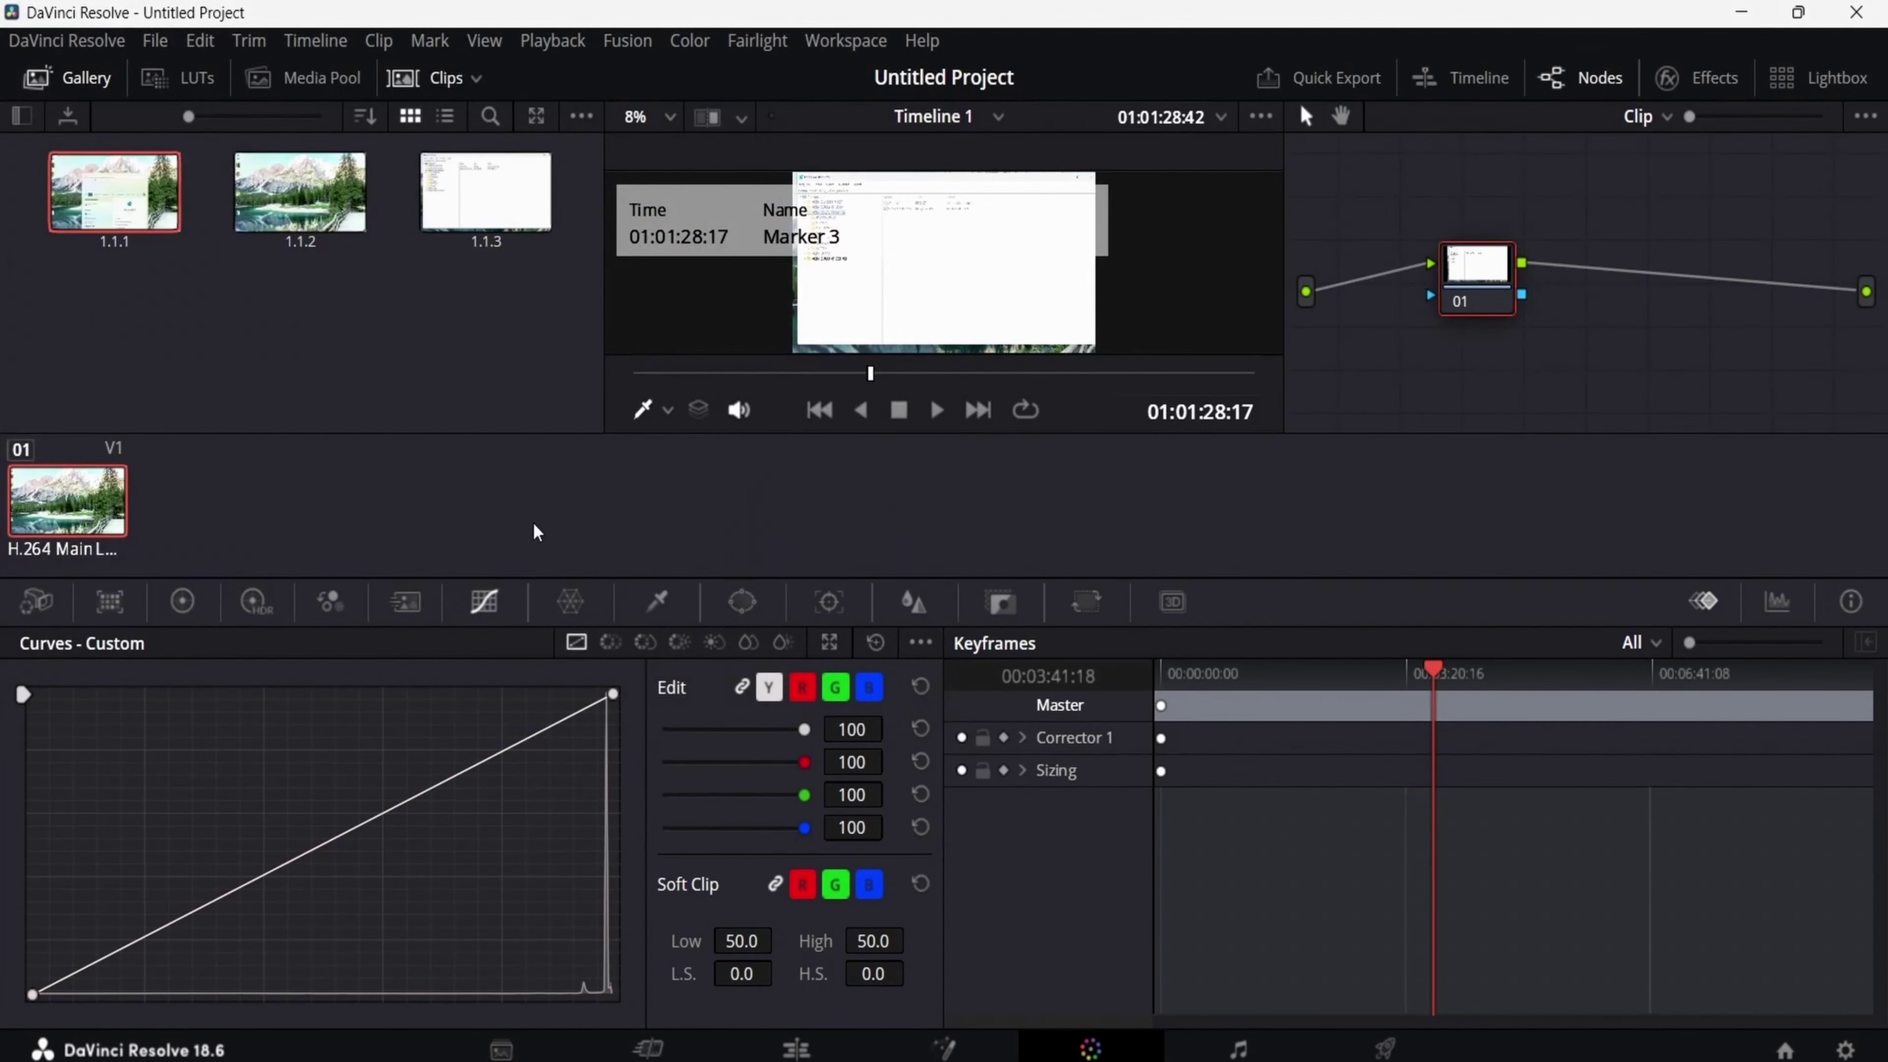
Export the second gallery still to the Vídeos folder as a PNG file named eeeee.
{"action": "left_click", "coordinate": [269, 194]}
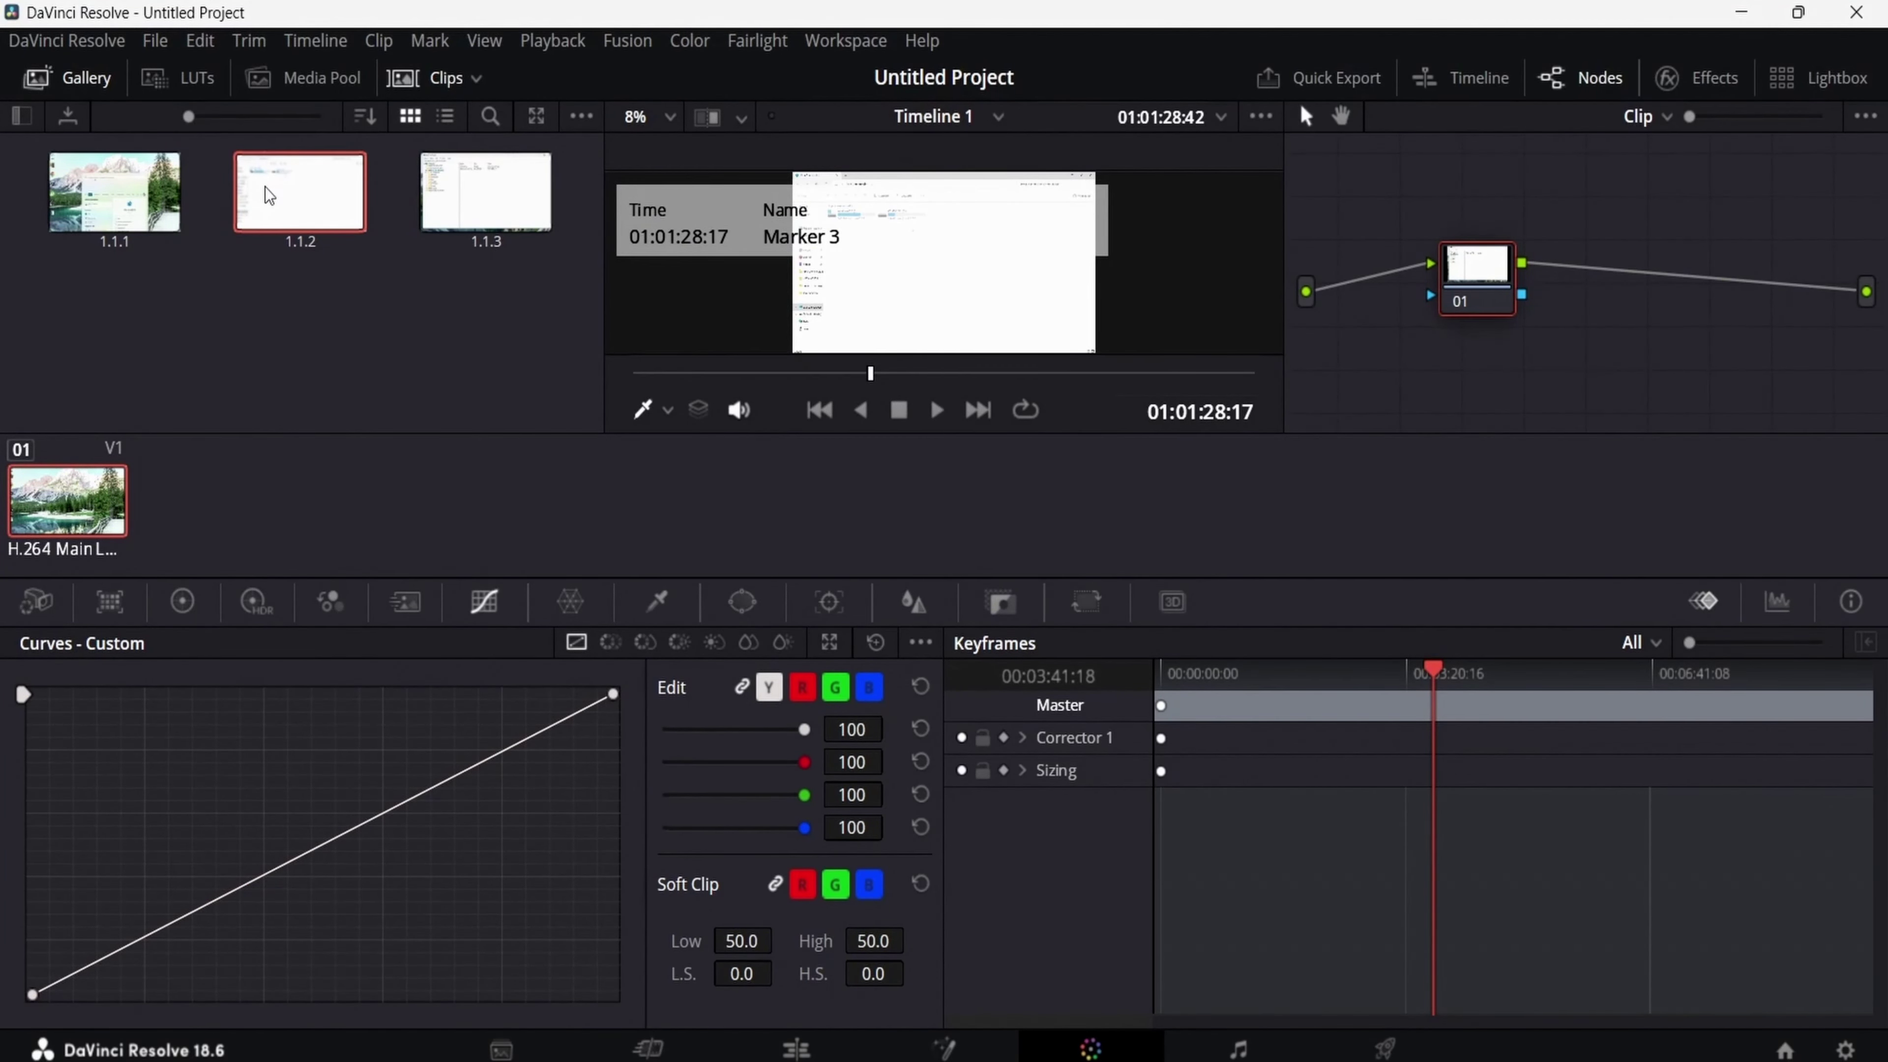
{"action": "right_click", "coordinate": [269, 195]}
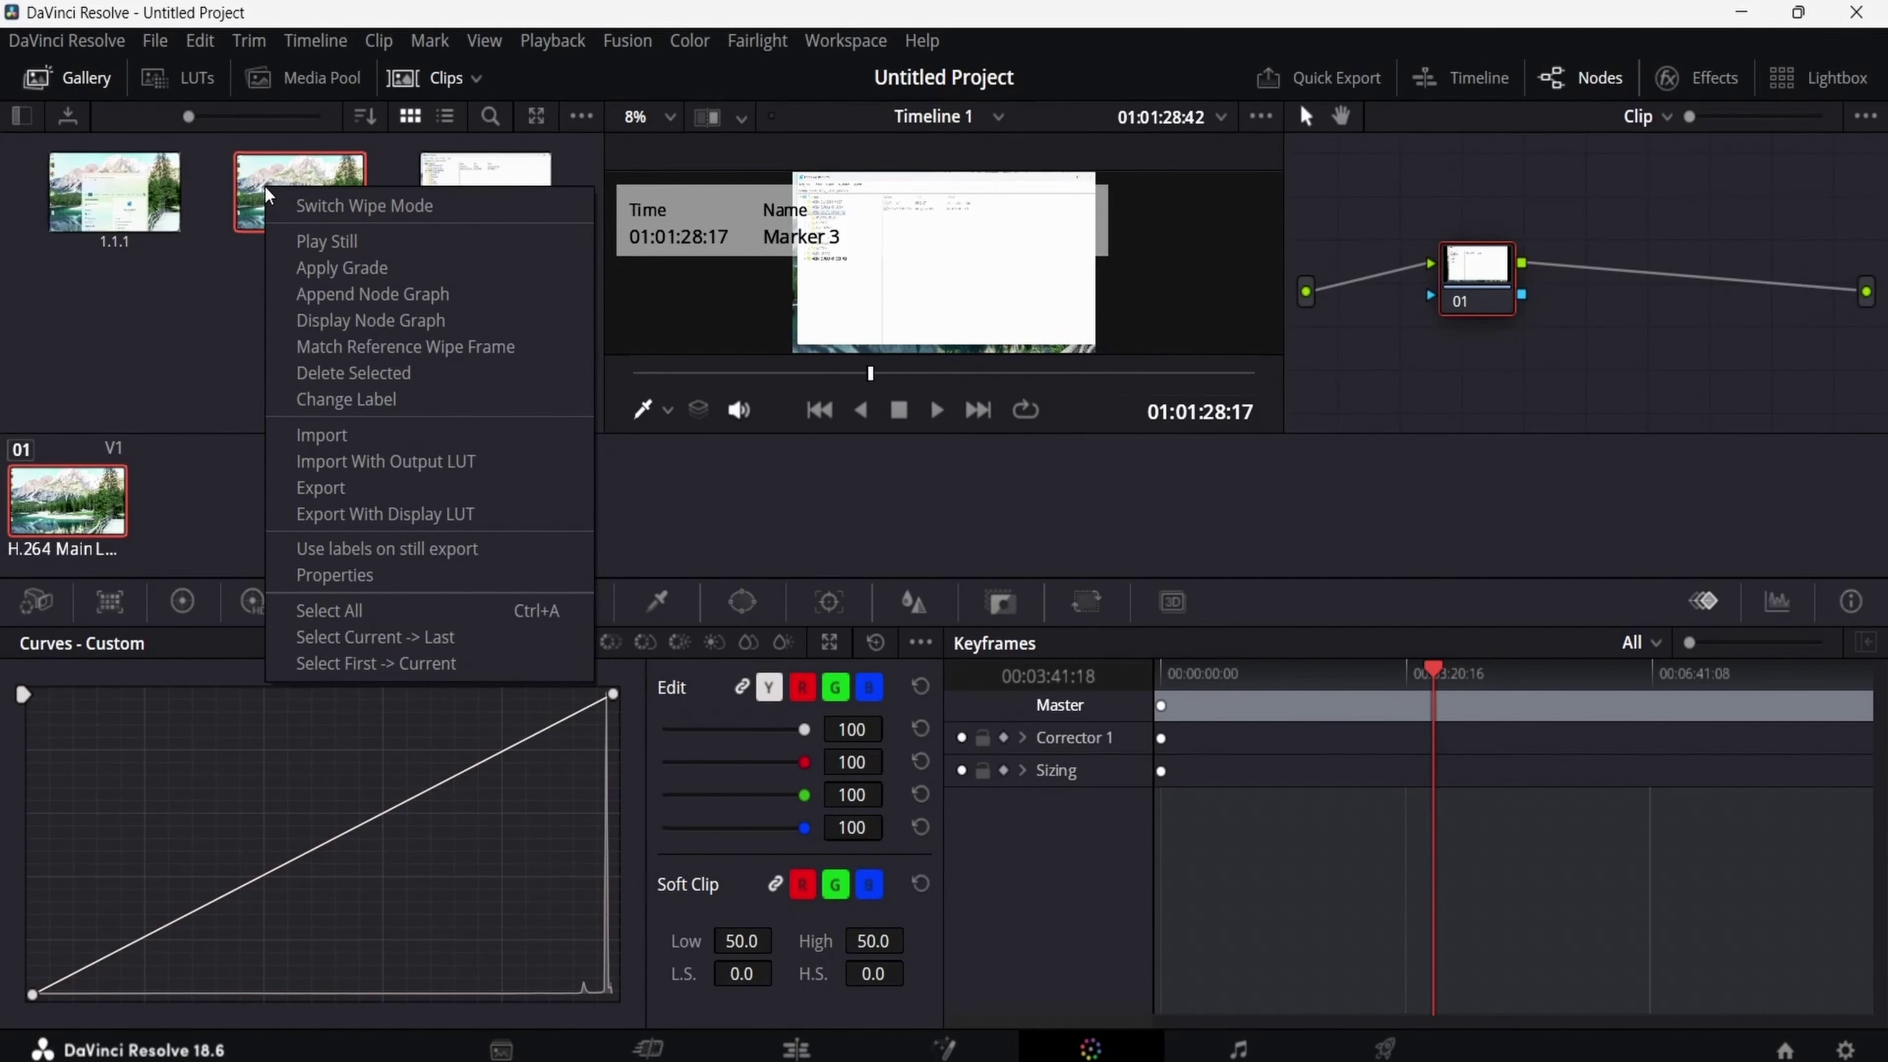
{"action": "left_click", "coordinate": [360, 489]}
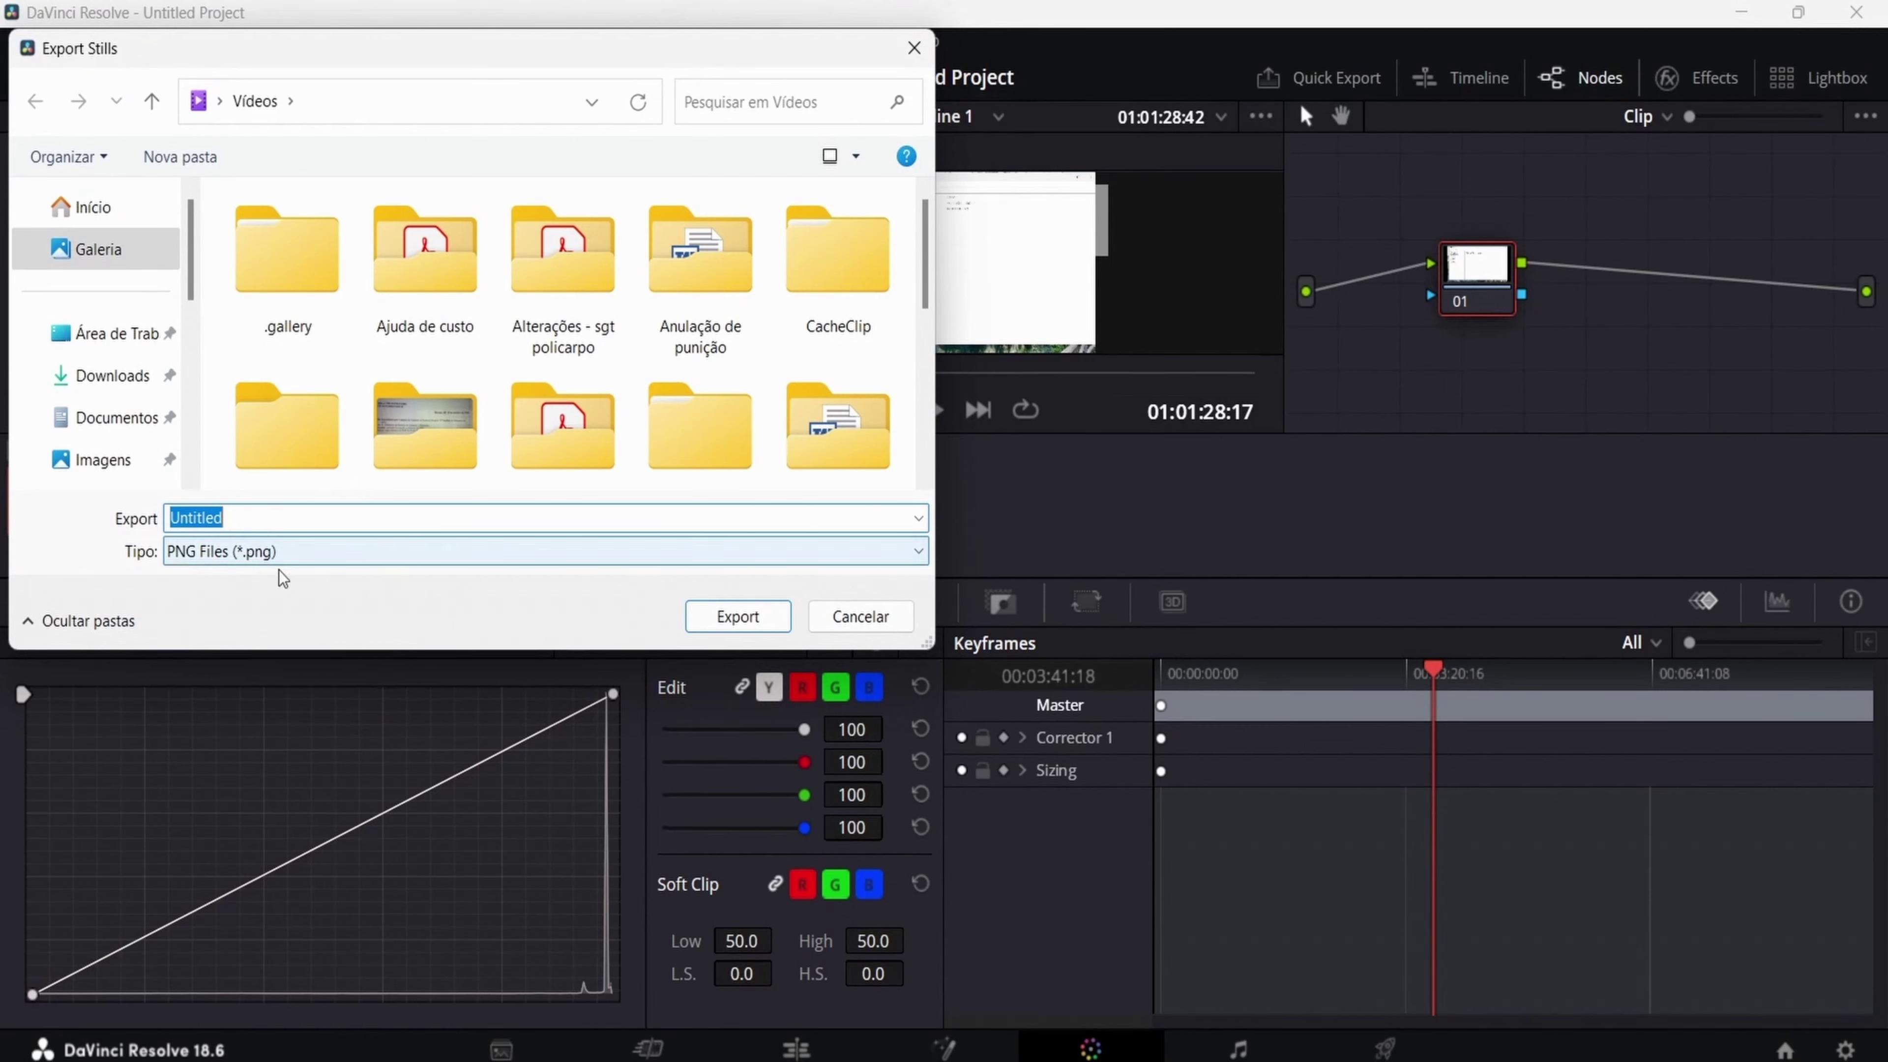
{"action": "left_click", "coordinate": [287, 559]}
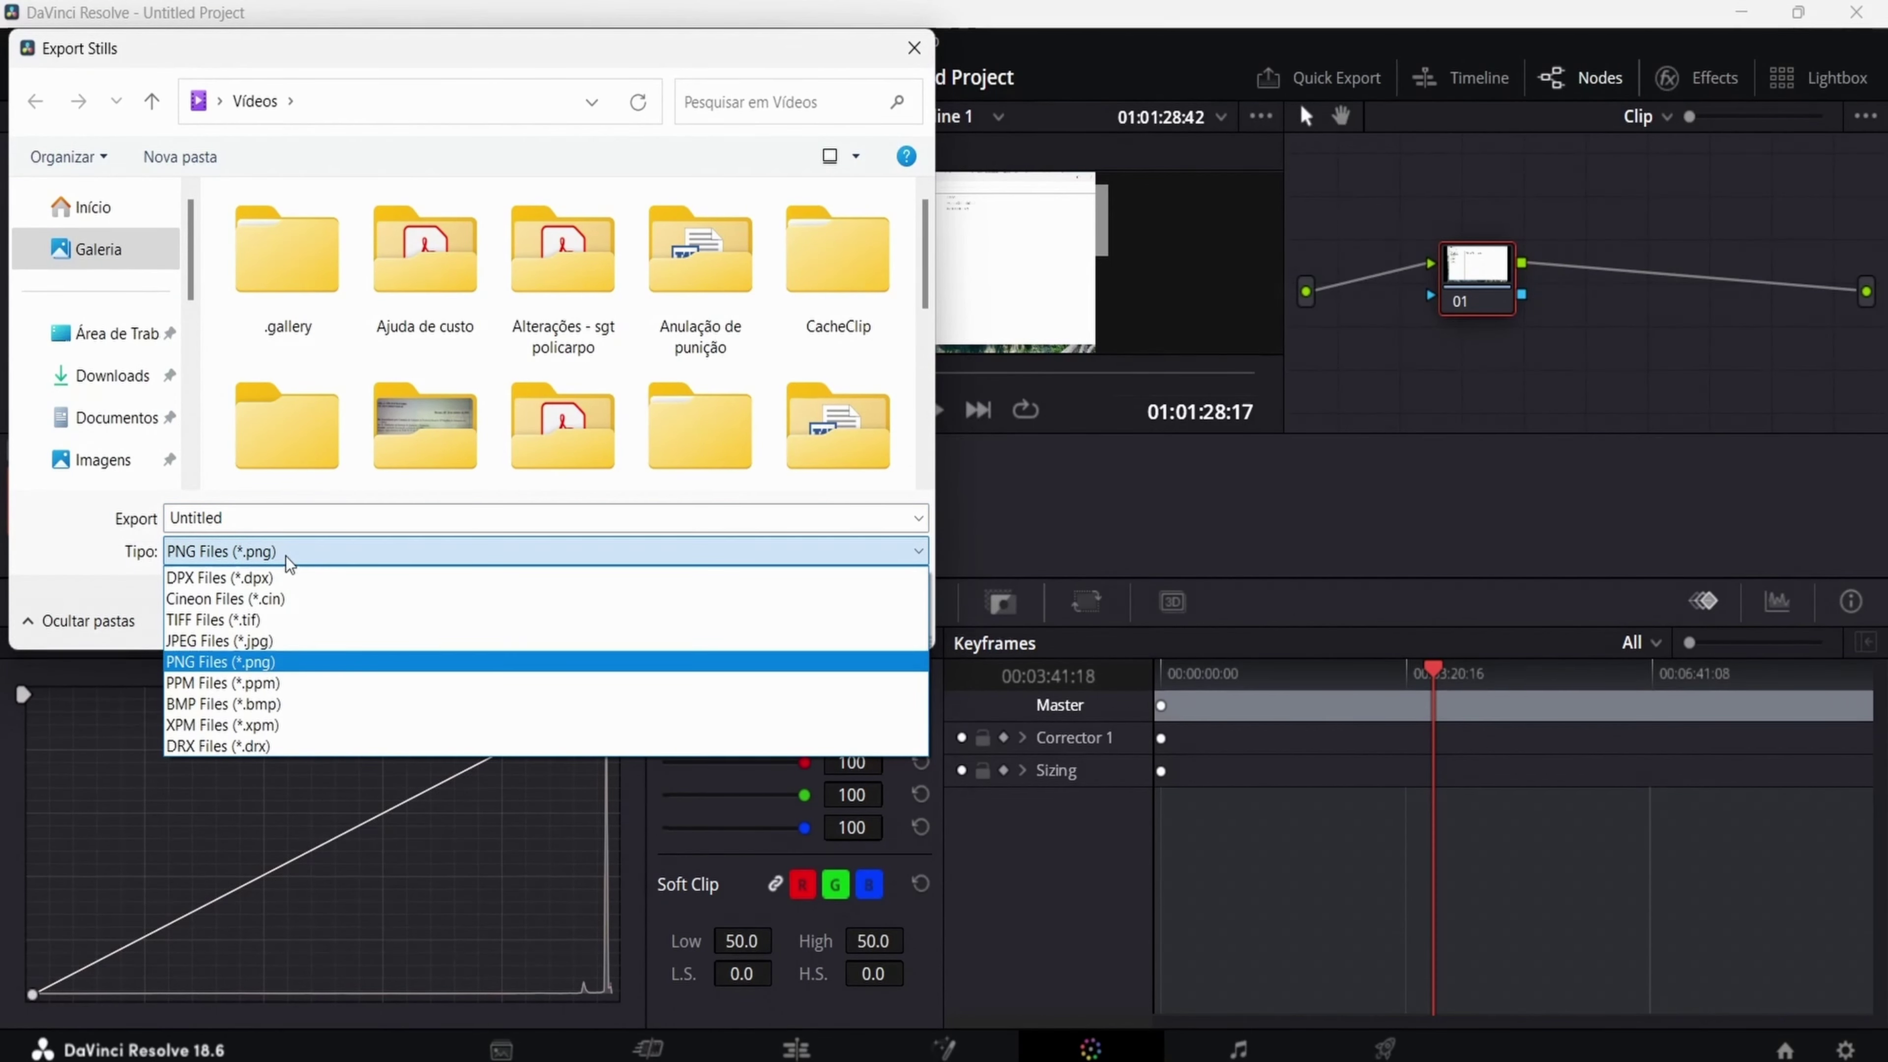
{"action": "left_click", "coordinate": [287, 561]}
{"action": "double_click", "coordinate": [216, 530]}
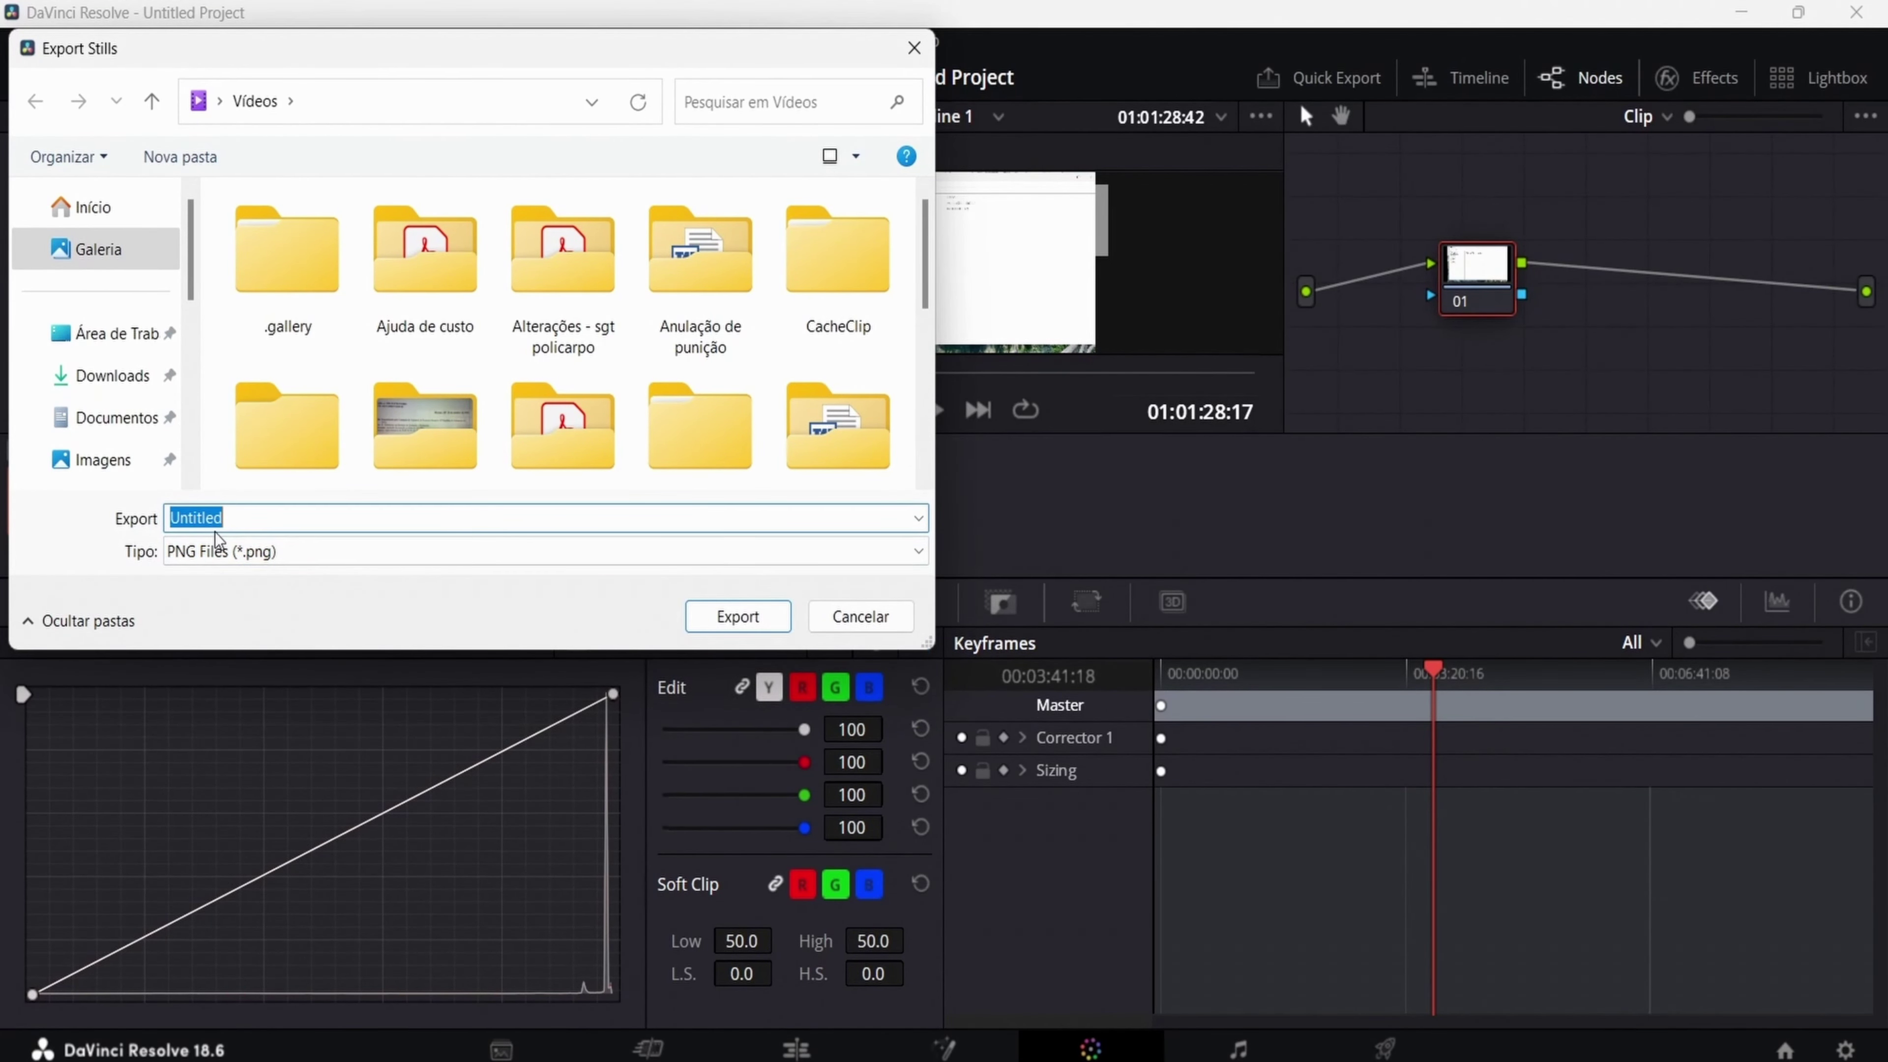
{"action": "type", "text": "eeeee"}
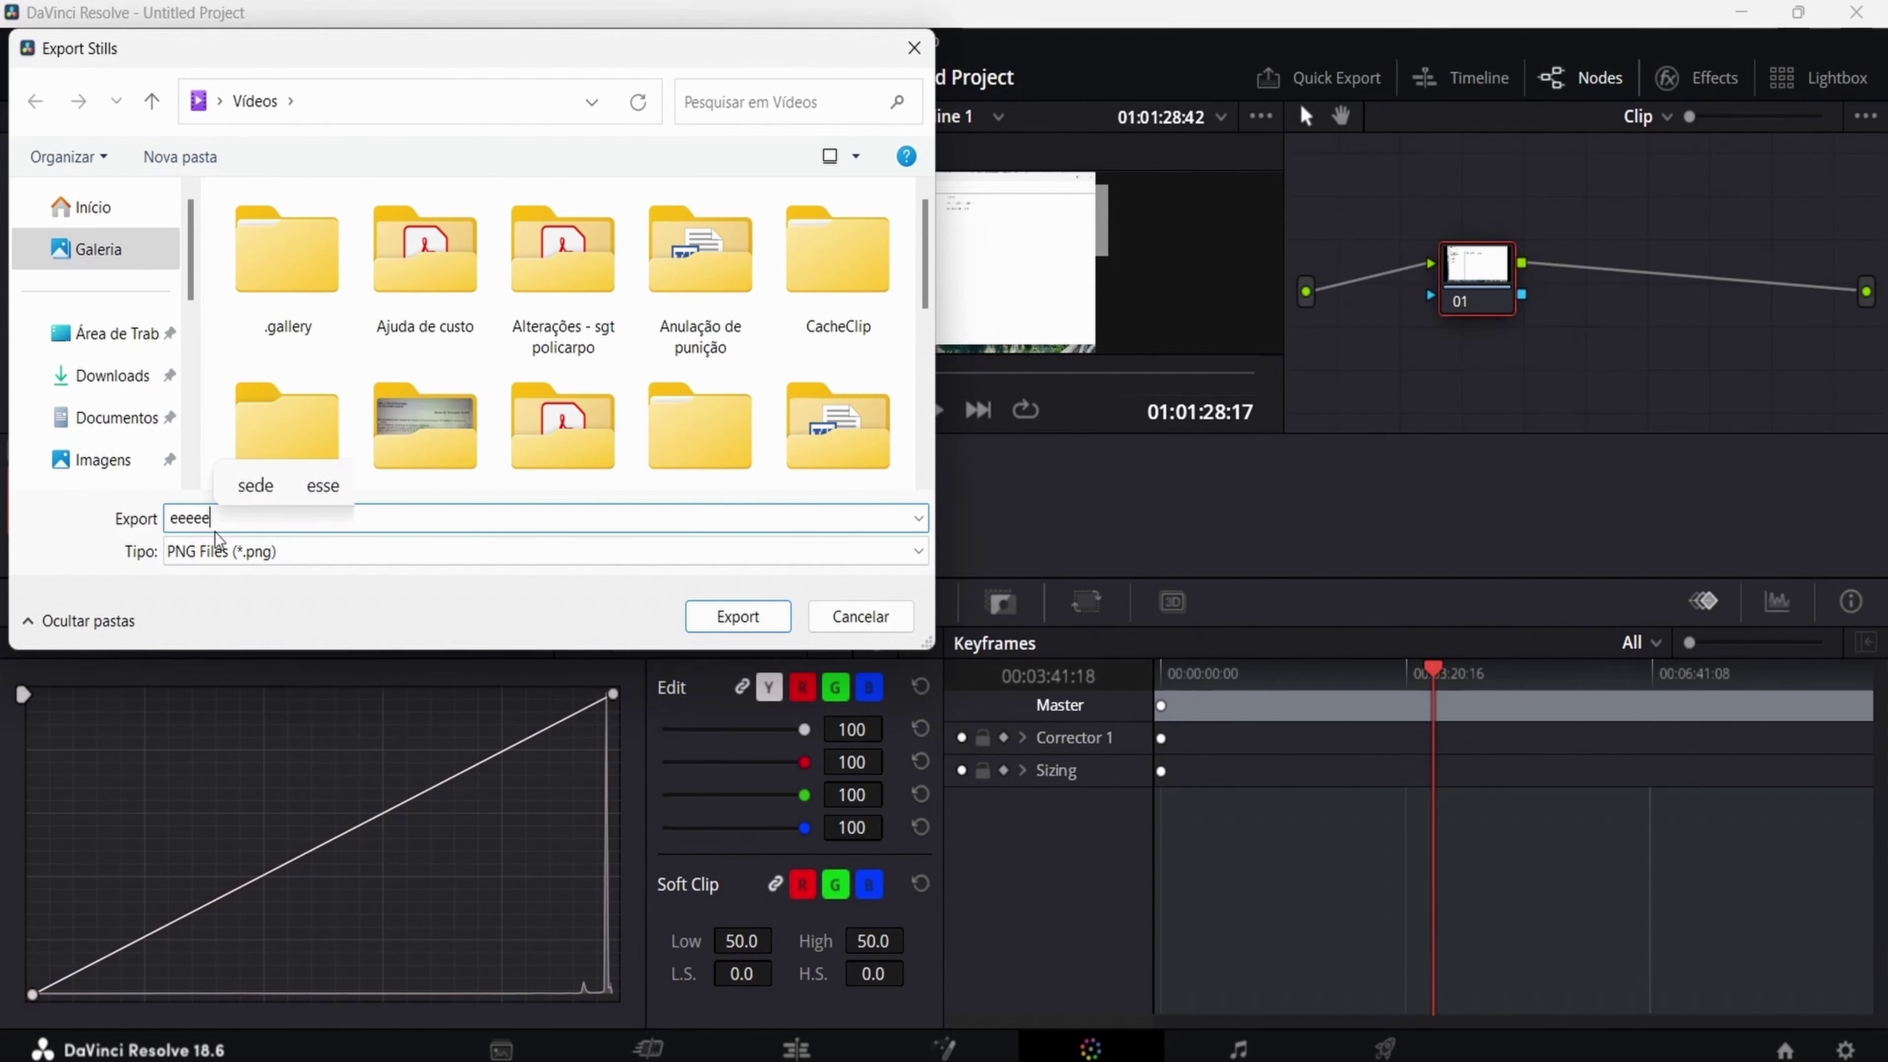
{"action": "left_click", "coordinate": [740, 624]}
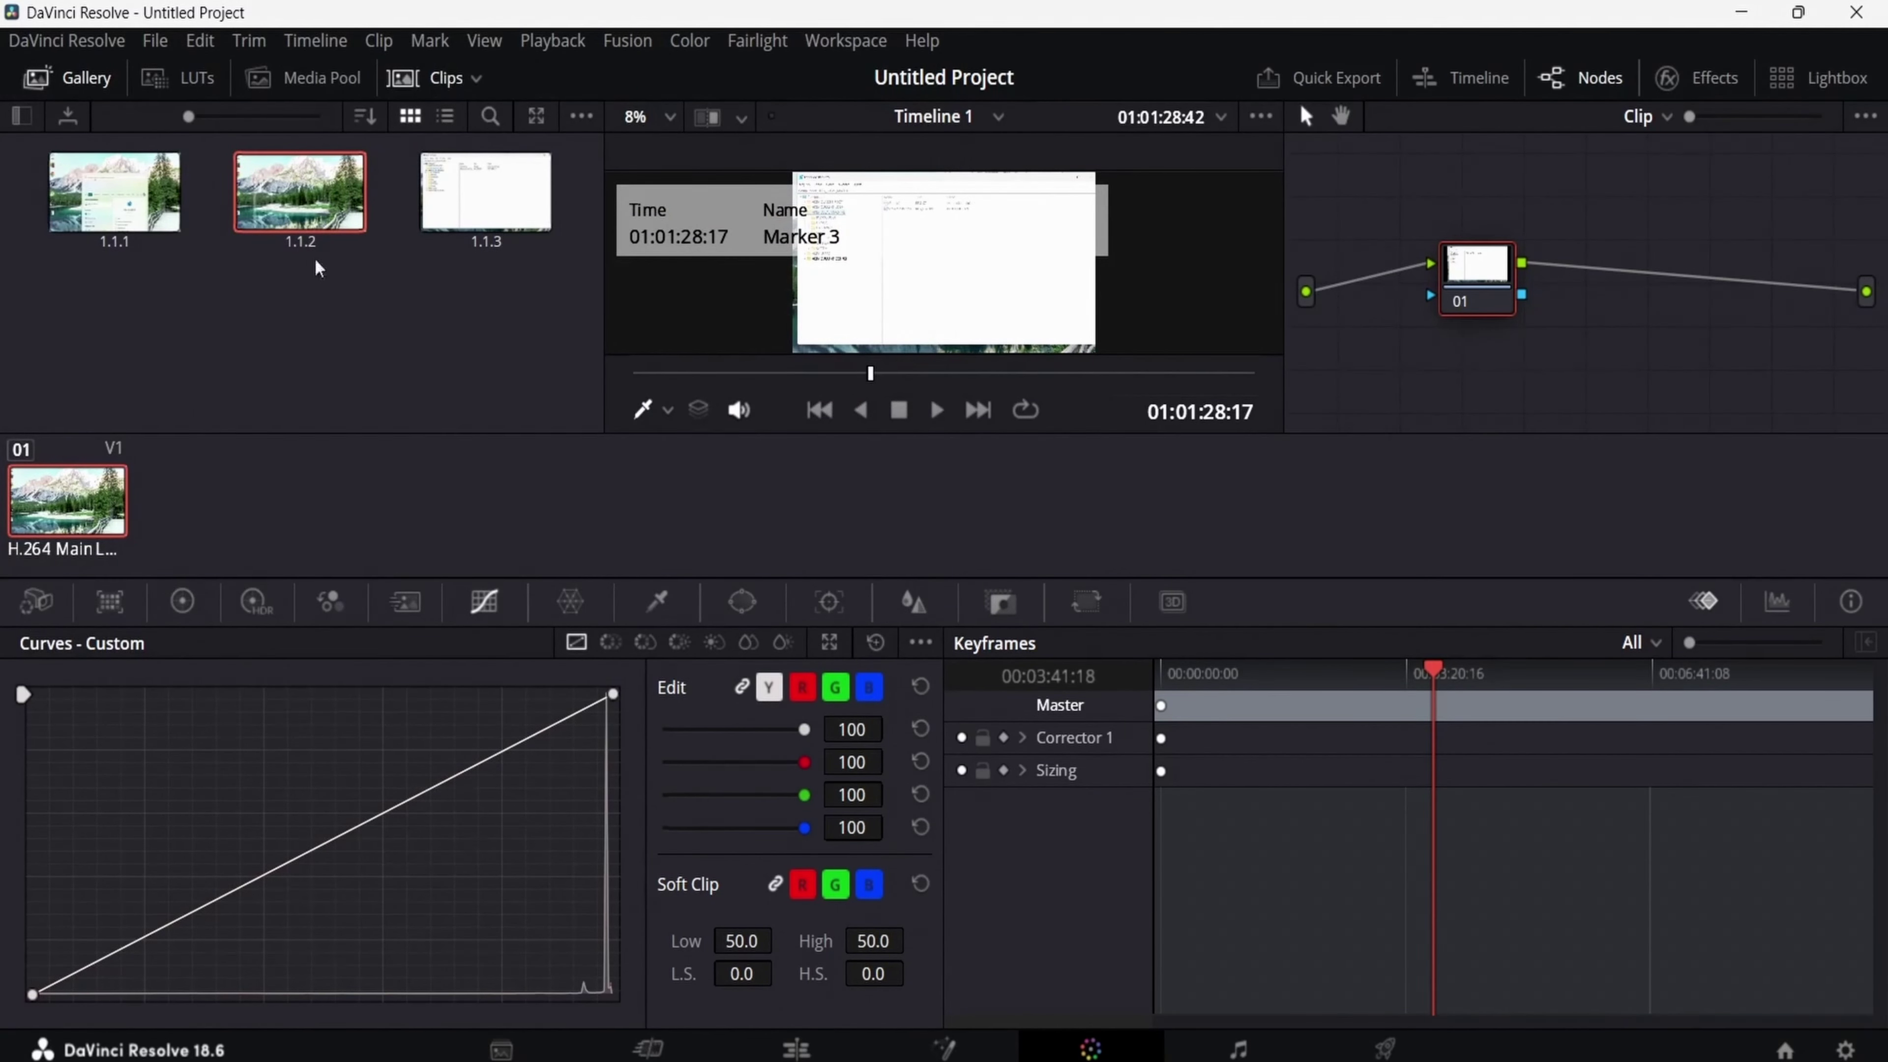
Export the third gallery still, the Registry Editor frame, to the Vídeos folder as a PNG file named dddddd.
{"action": "left_click", "coordinate": [505, 195]}
{"action": "right_click", "coordinate": [505, 195]}
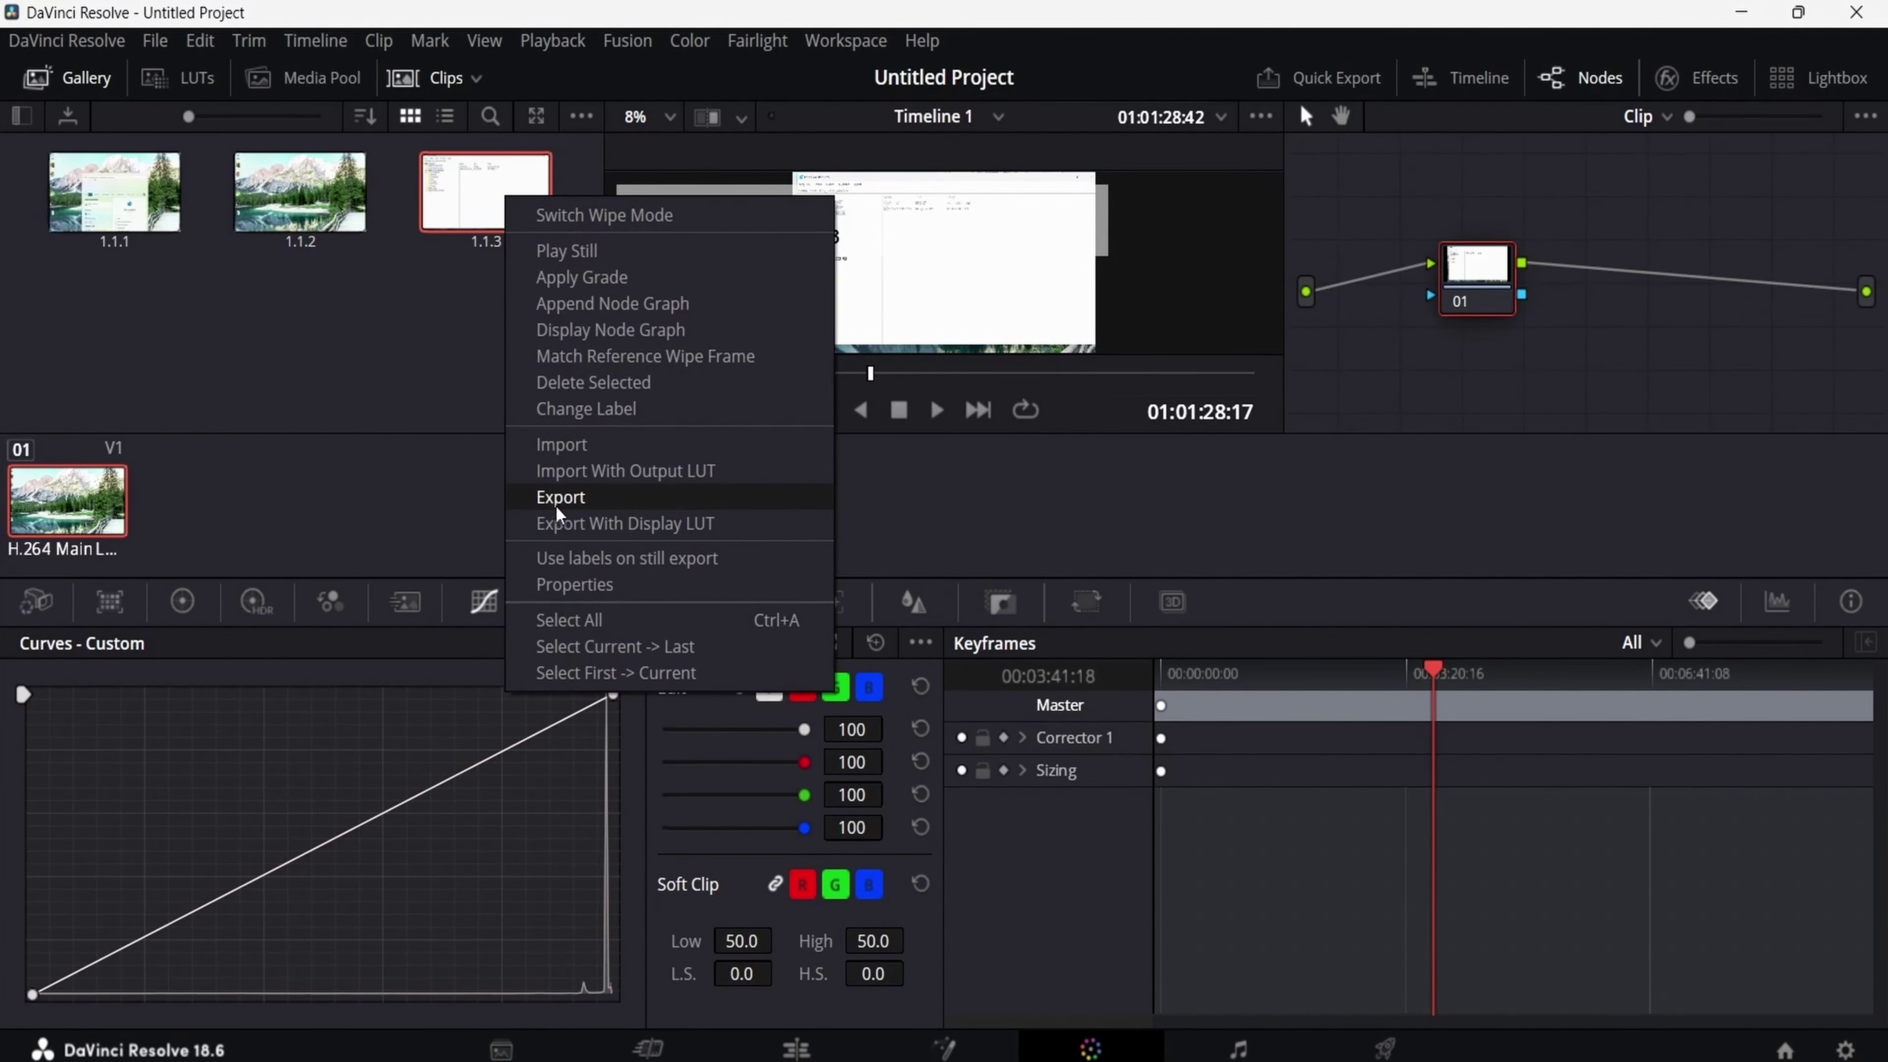
{"action": "left_click", "coordinate": [590, 504]}
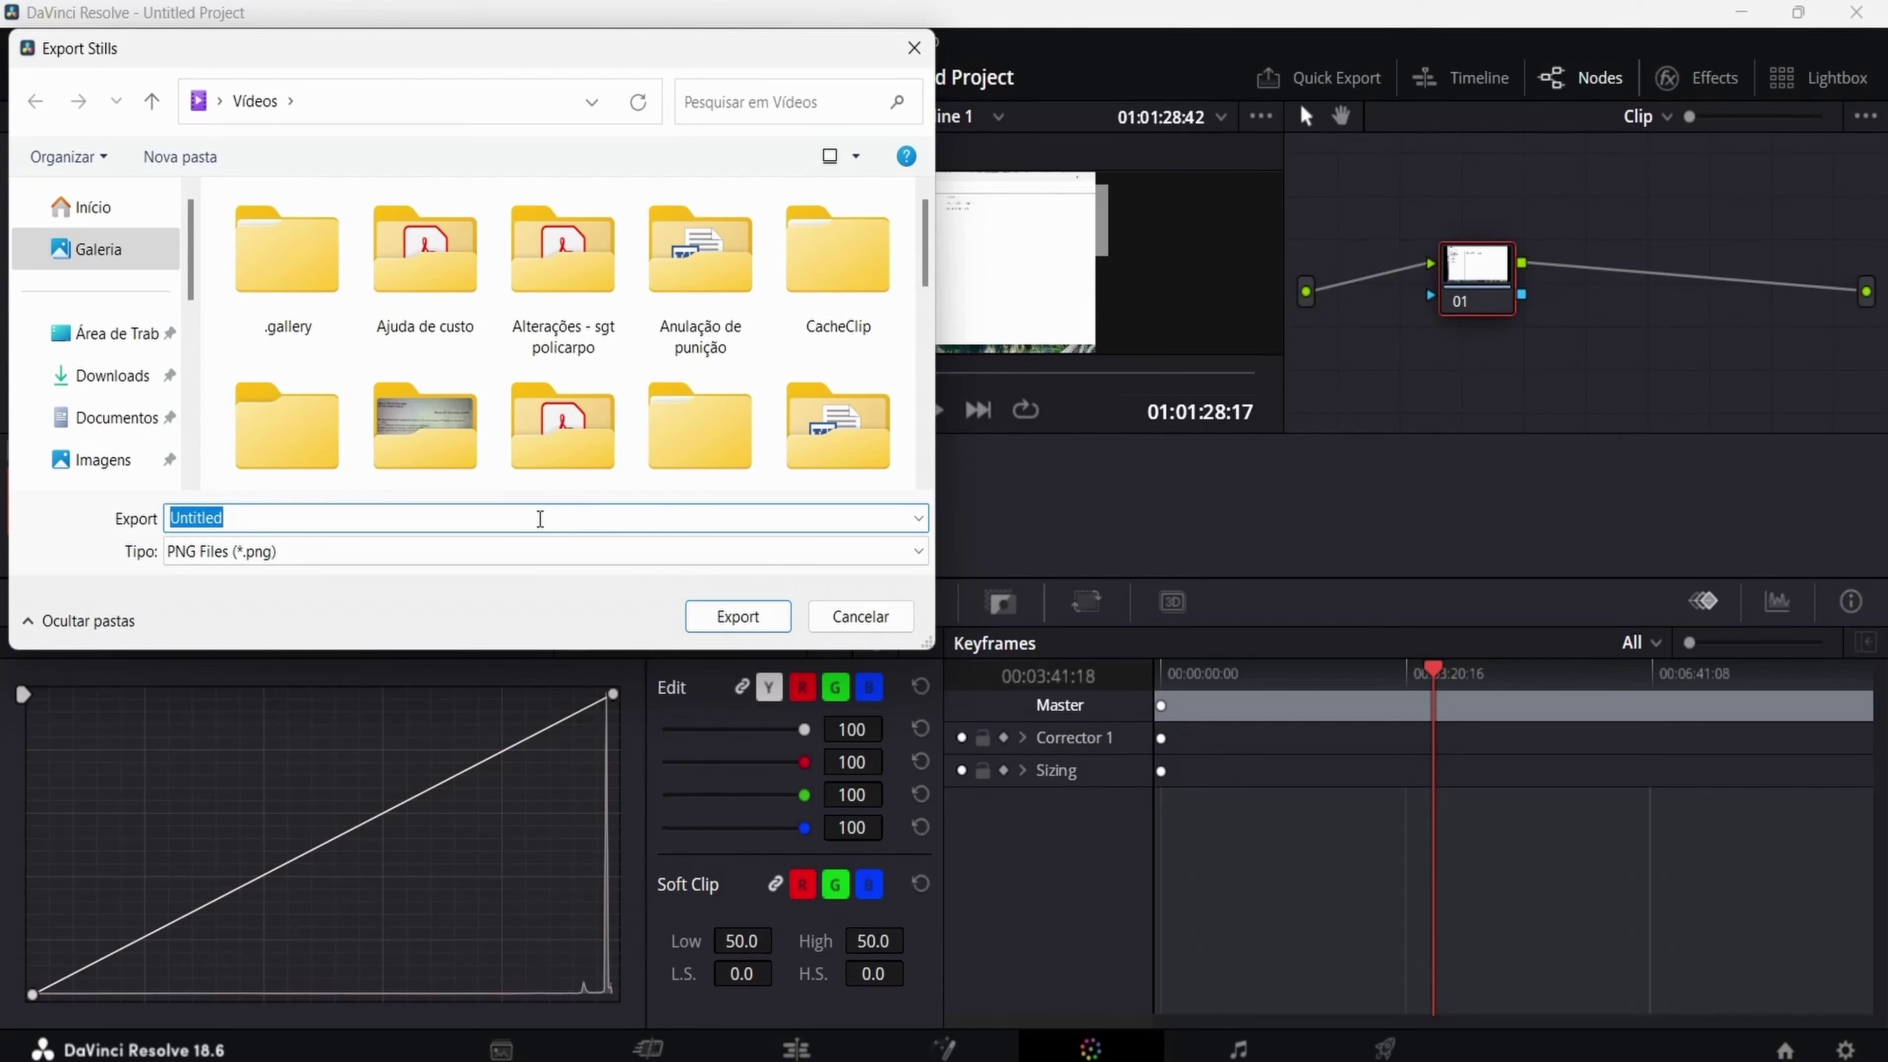
{"action": "type", "text": "dddddd"}
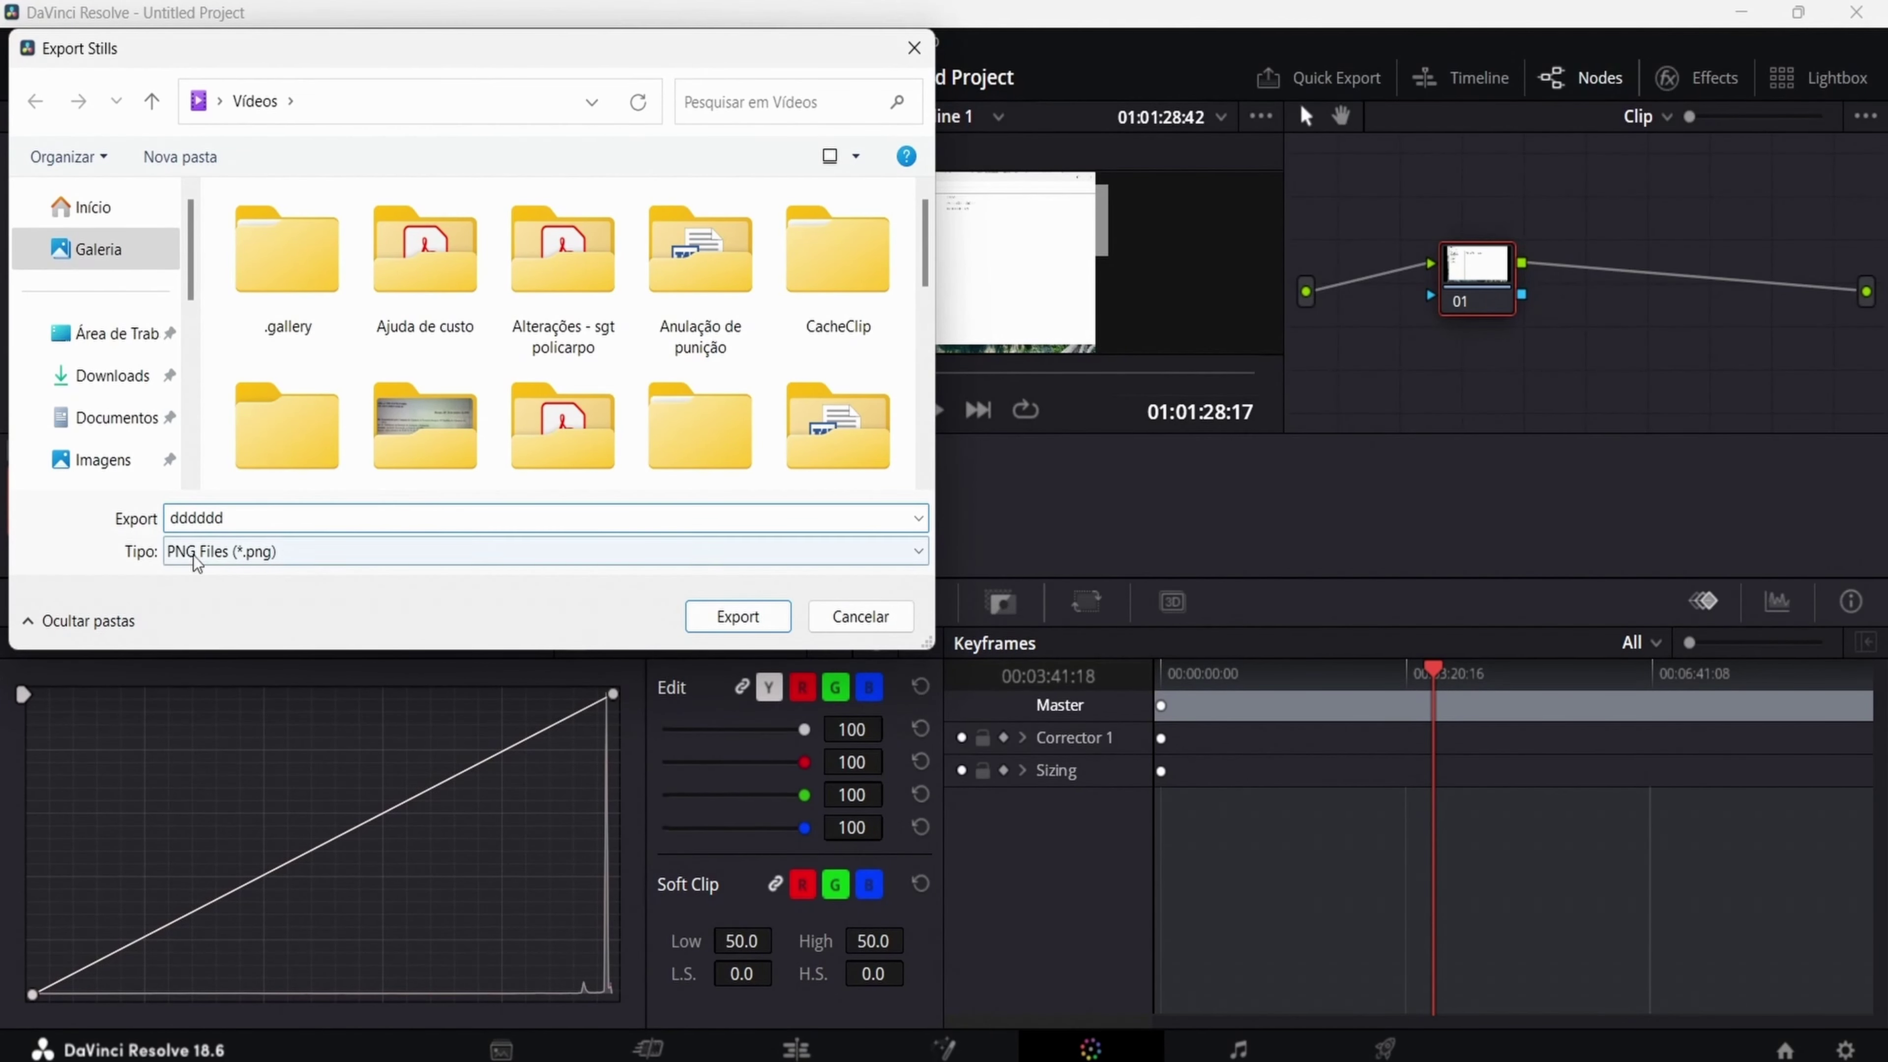
{"action": "left_click", "coordinate": [178, 563]}
{"action": "left_click", "coordinate": [174, 565]}
{"action": "left_click", "coordinate": [172, 566]}
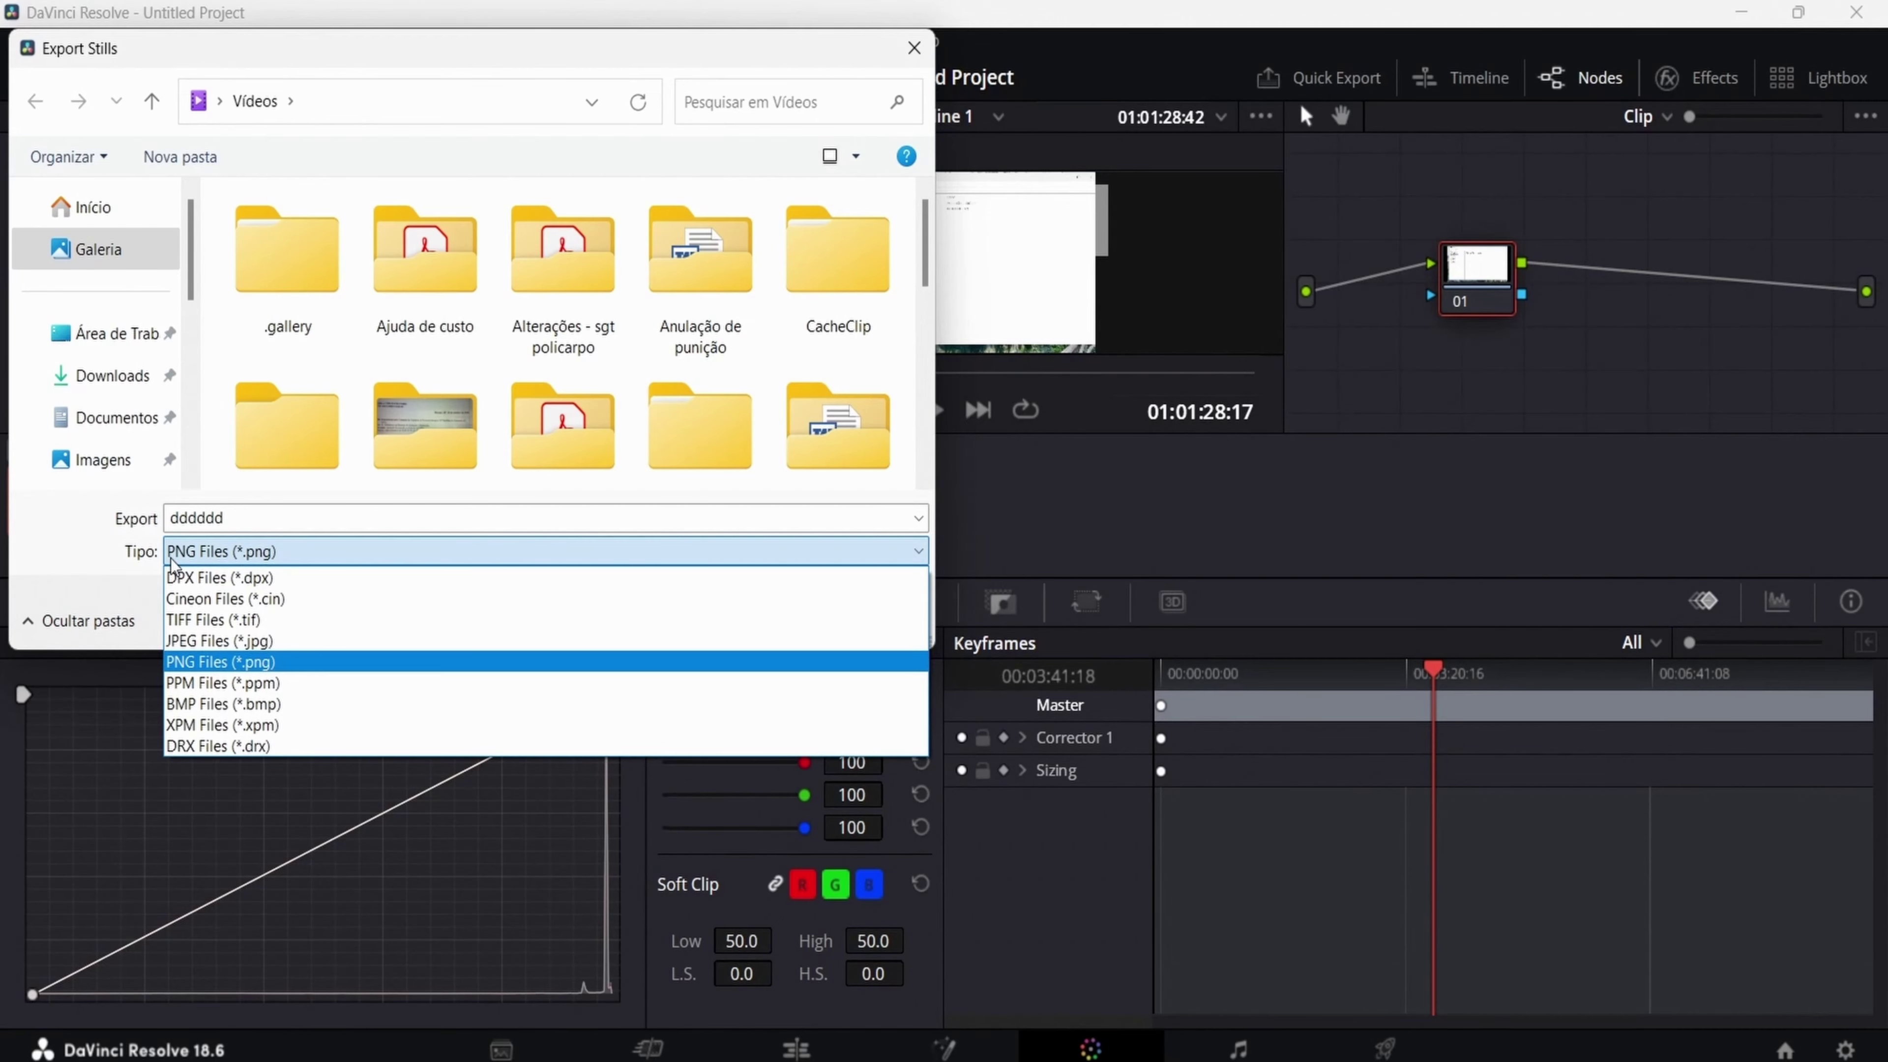
{"action": "left_click", "coordinate": [173, 565]}
{"action": "left_click", "coordinate": [739, 618]}
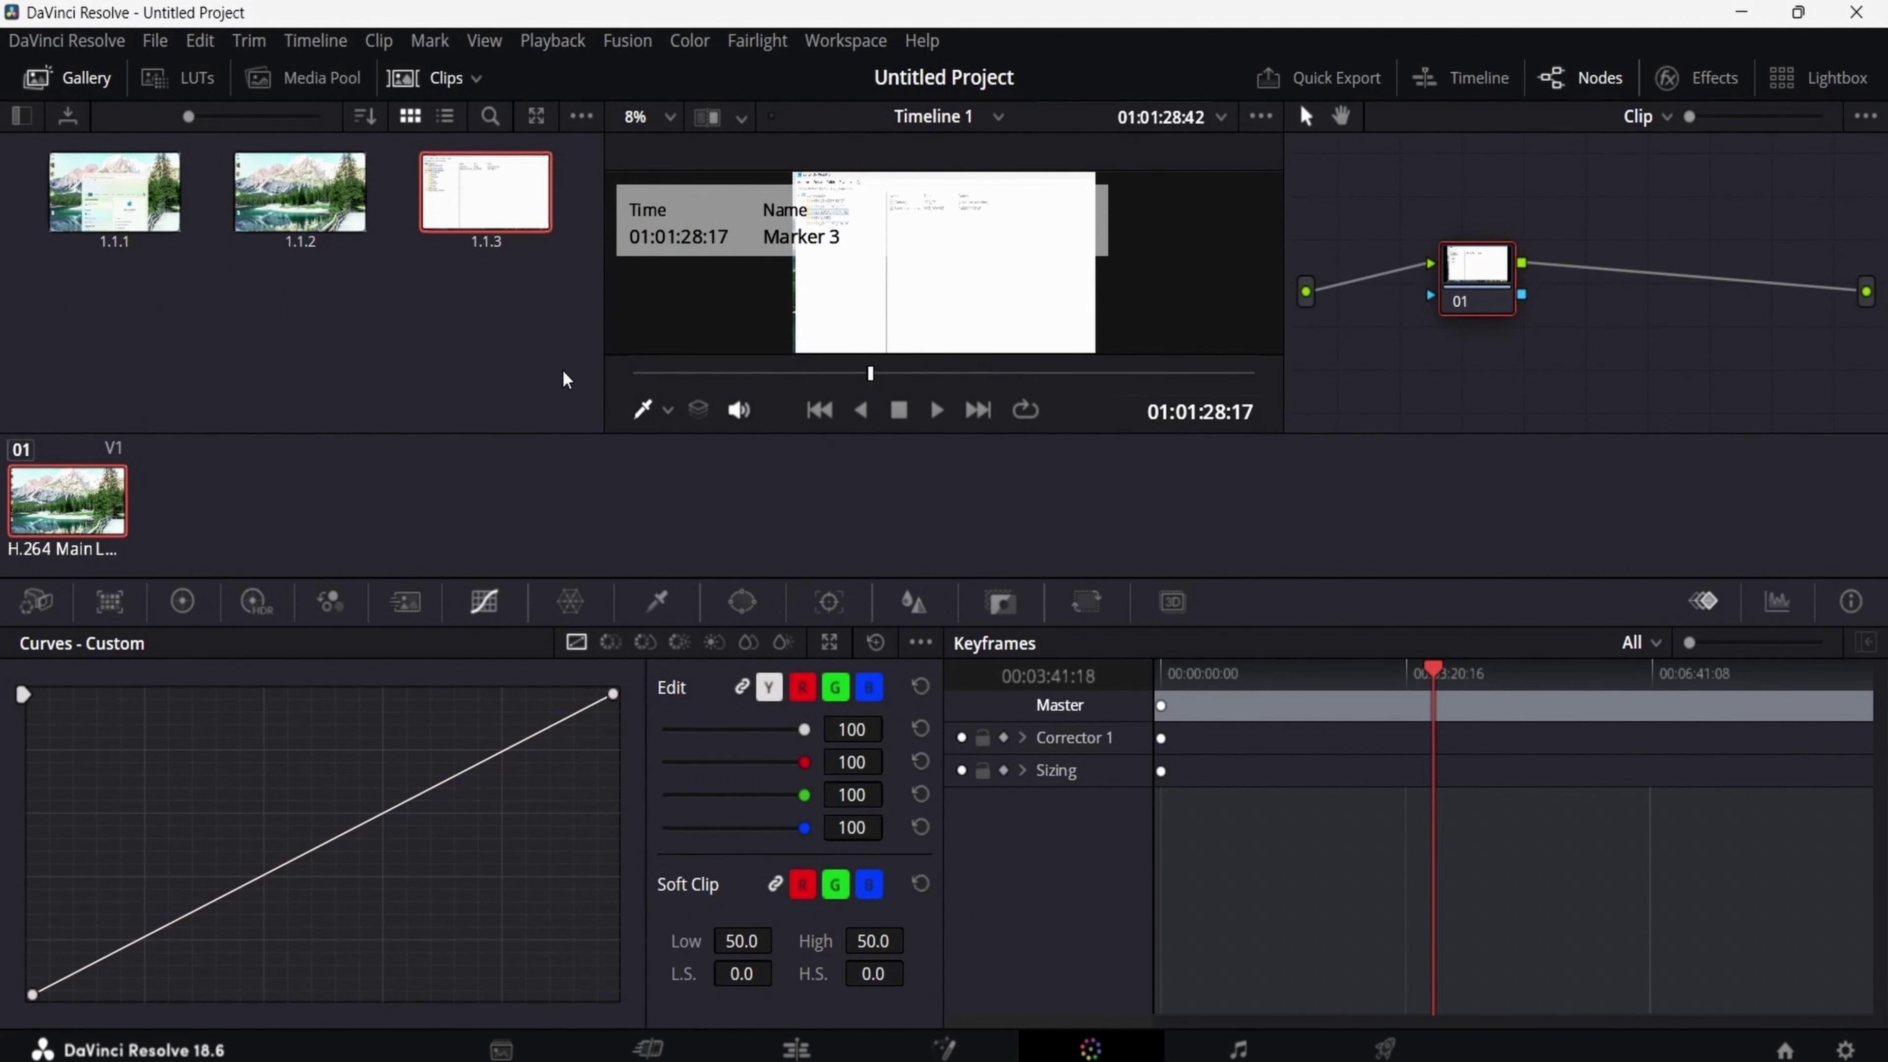
Return to the Edit page and close DaVinci Resolve without saving the project changes.
{"action": "left_click", "coordinate": [795, 1049]}
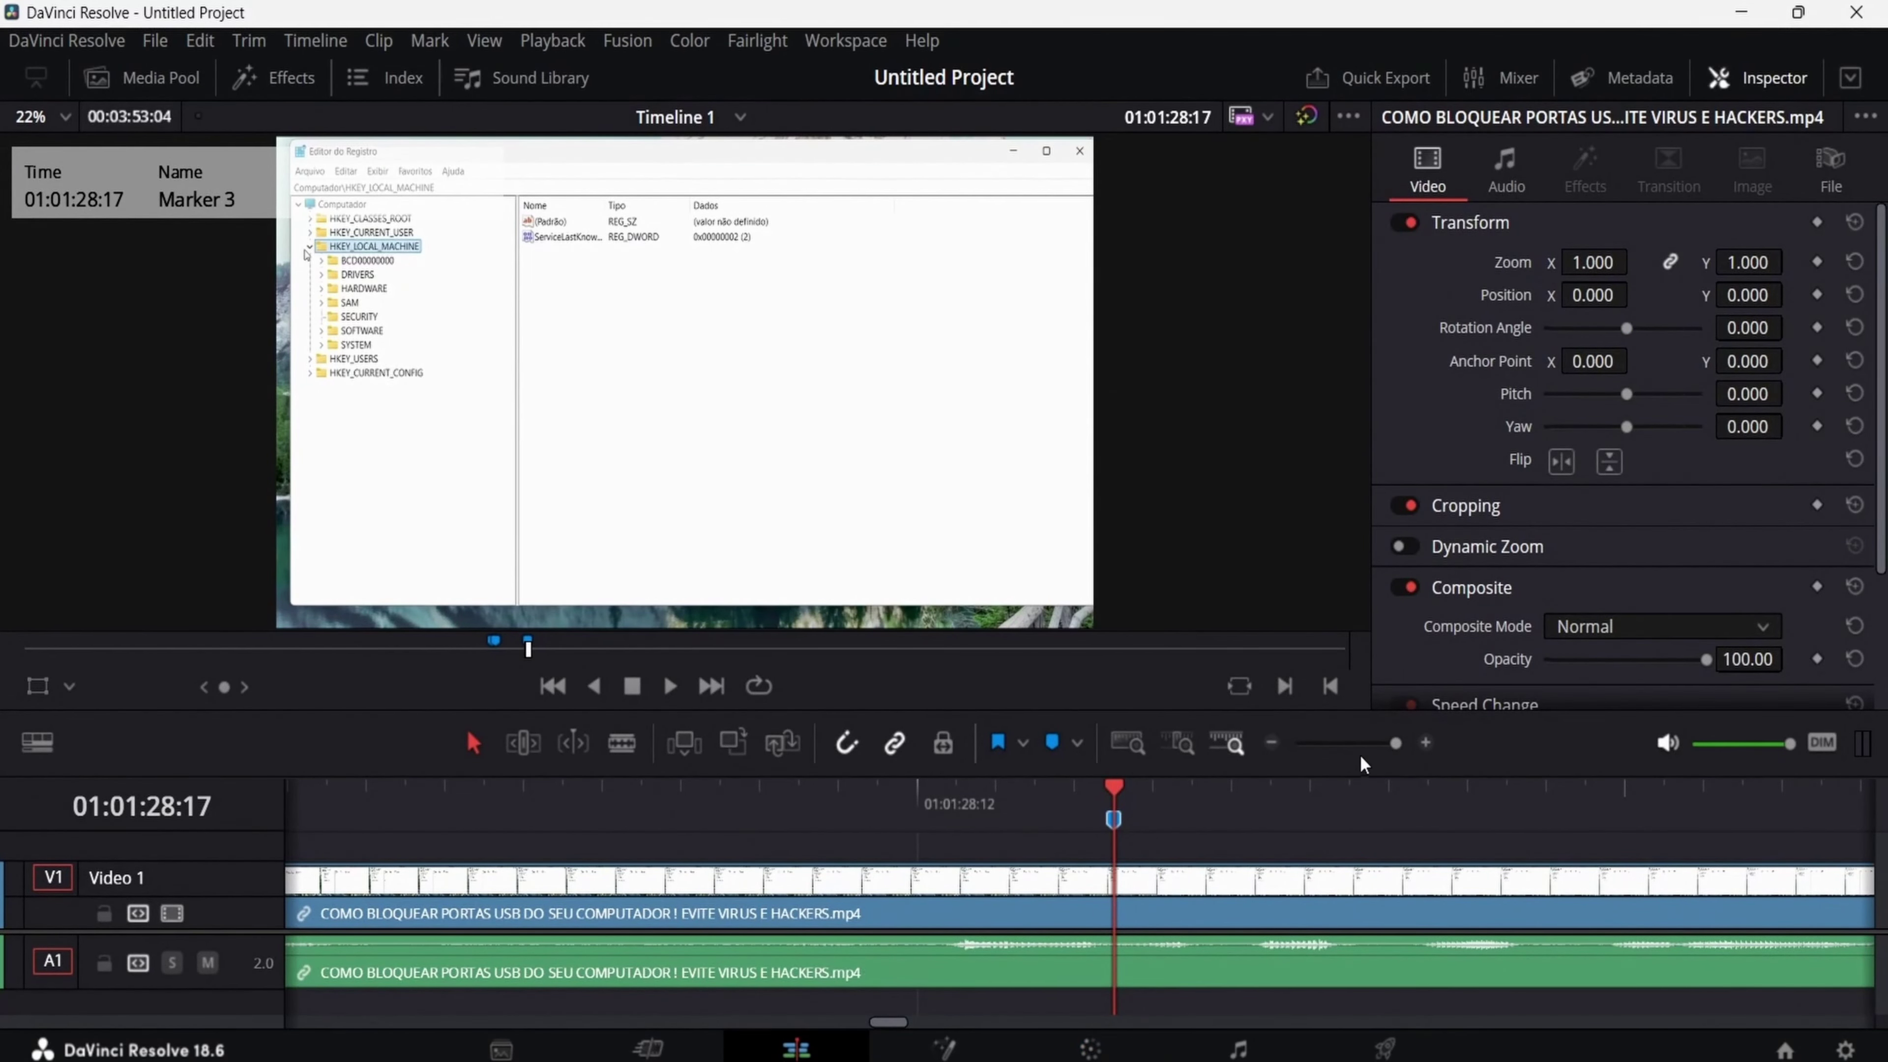
{"action": "left_click", "coordinate": [1276, 740]}
{"action": "left_click", "coordinate": [1276, 740]}
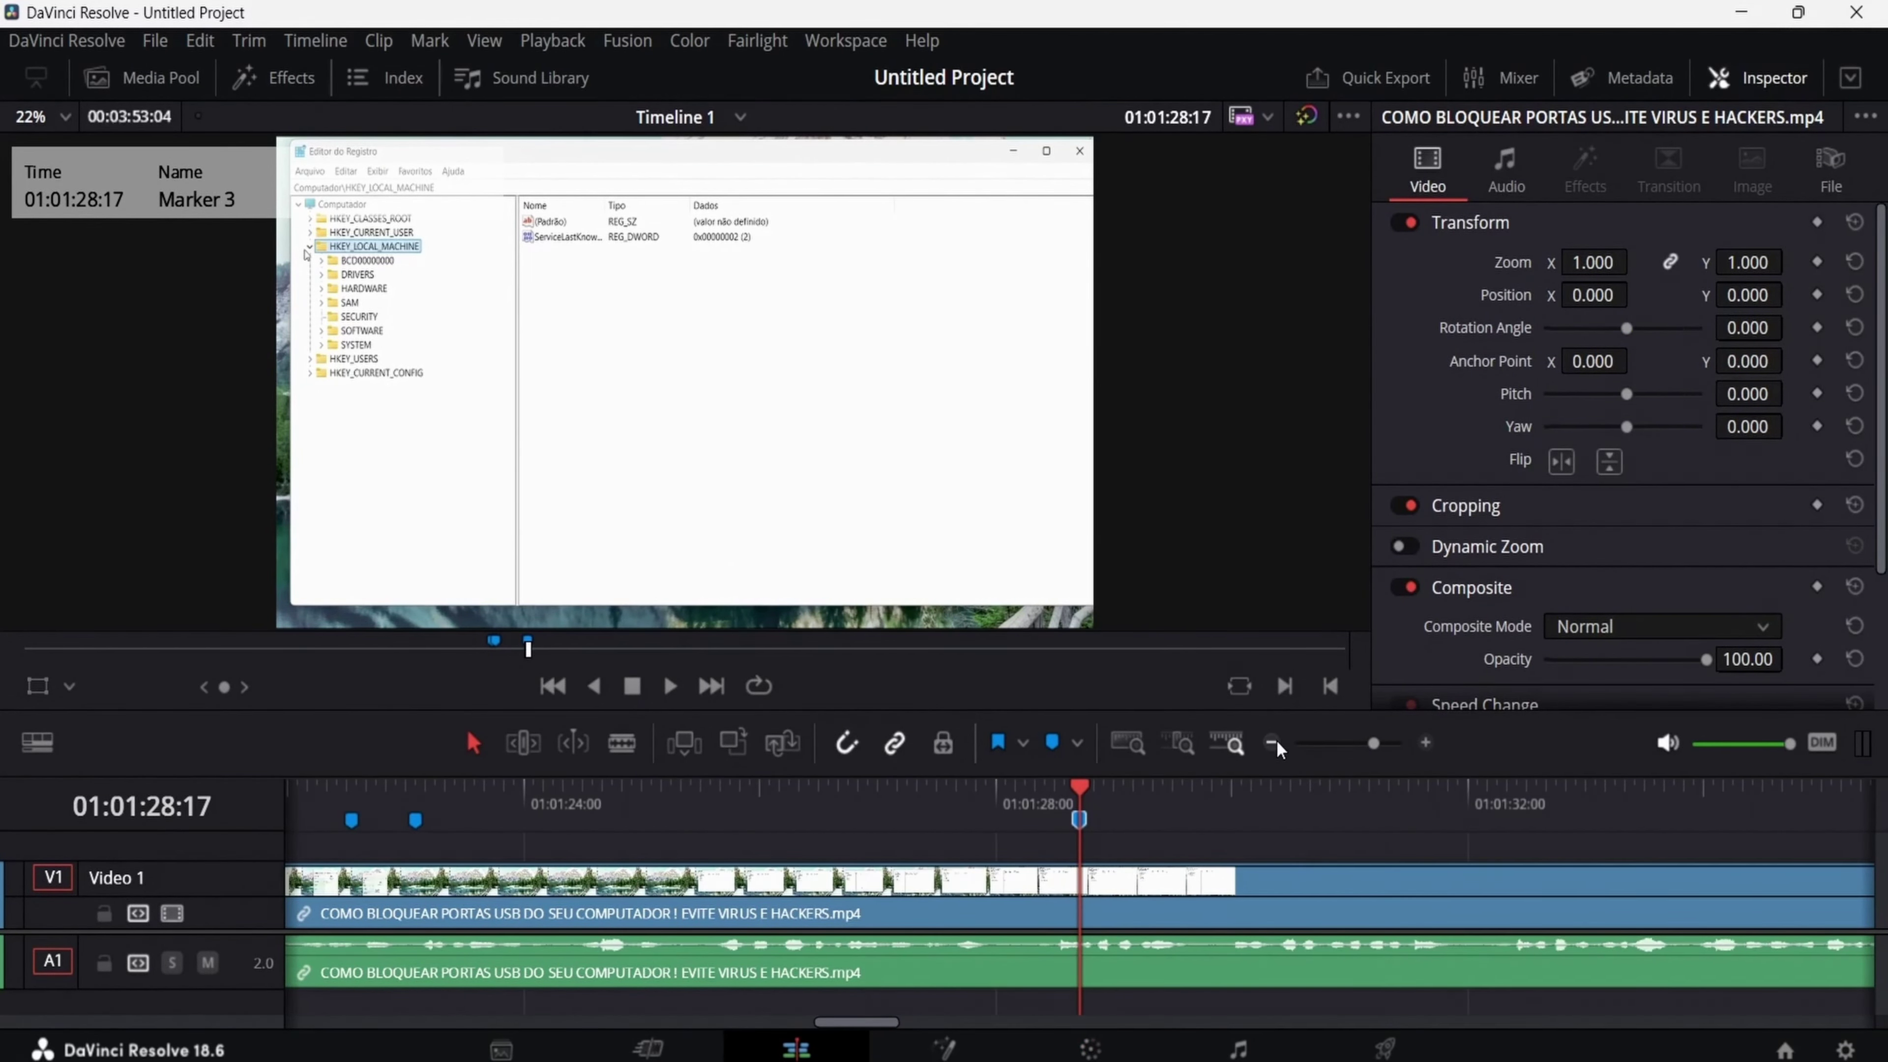
{"action": "left_click", "coordinate": [1275, 740]}
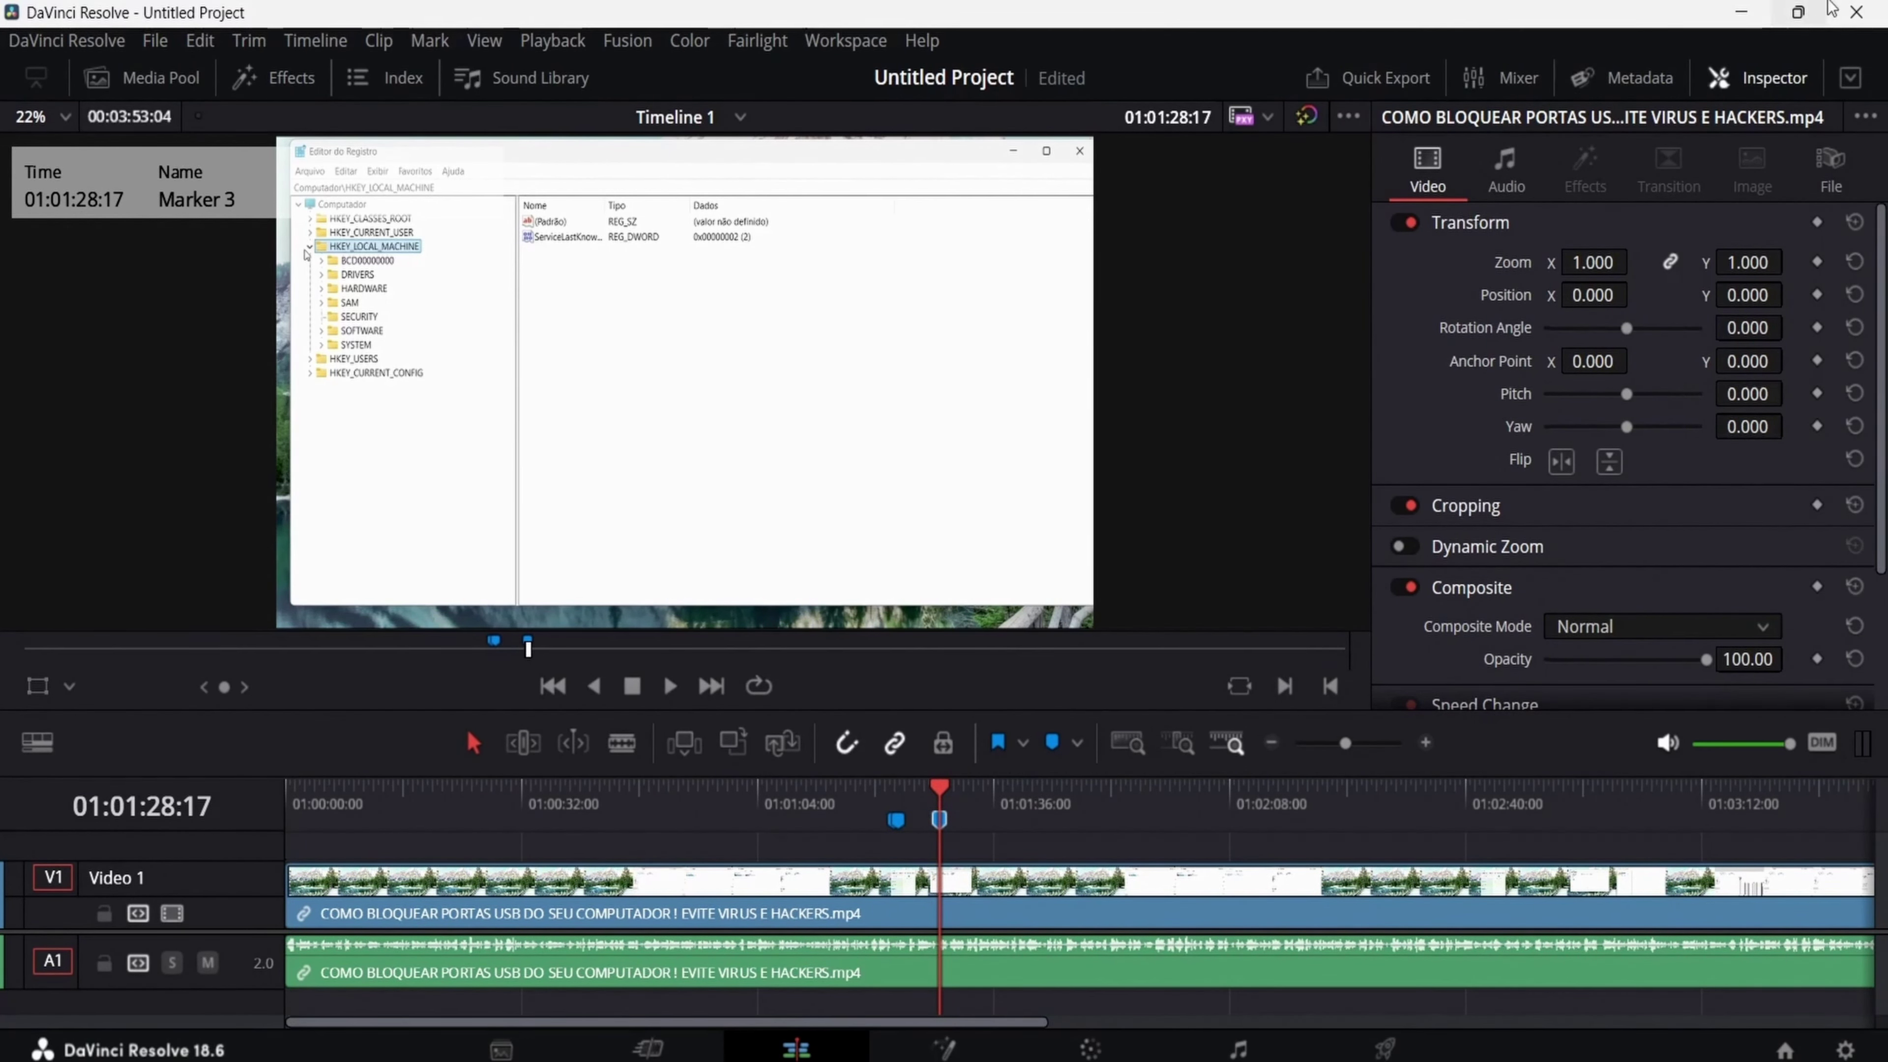
{"action": "left_click", "coordinate": [1856, 12]}
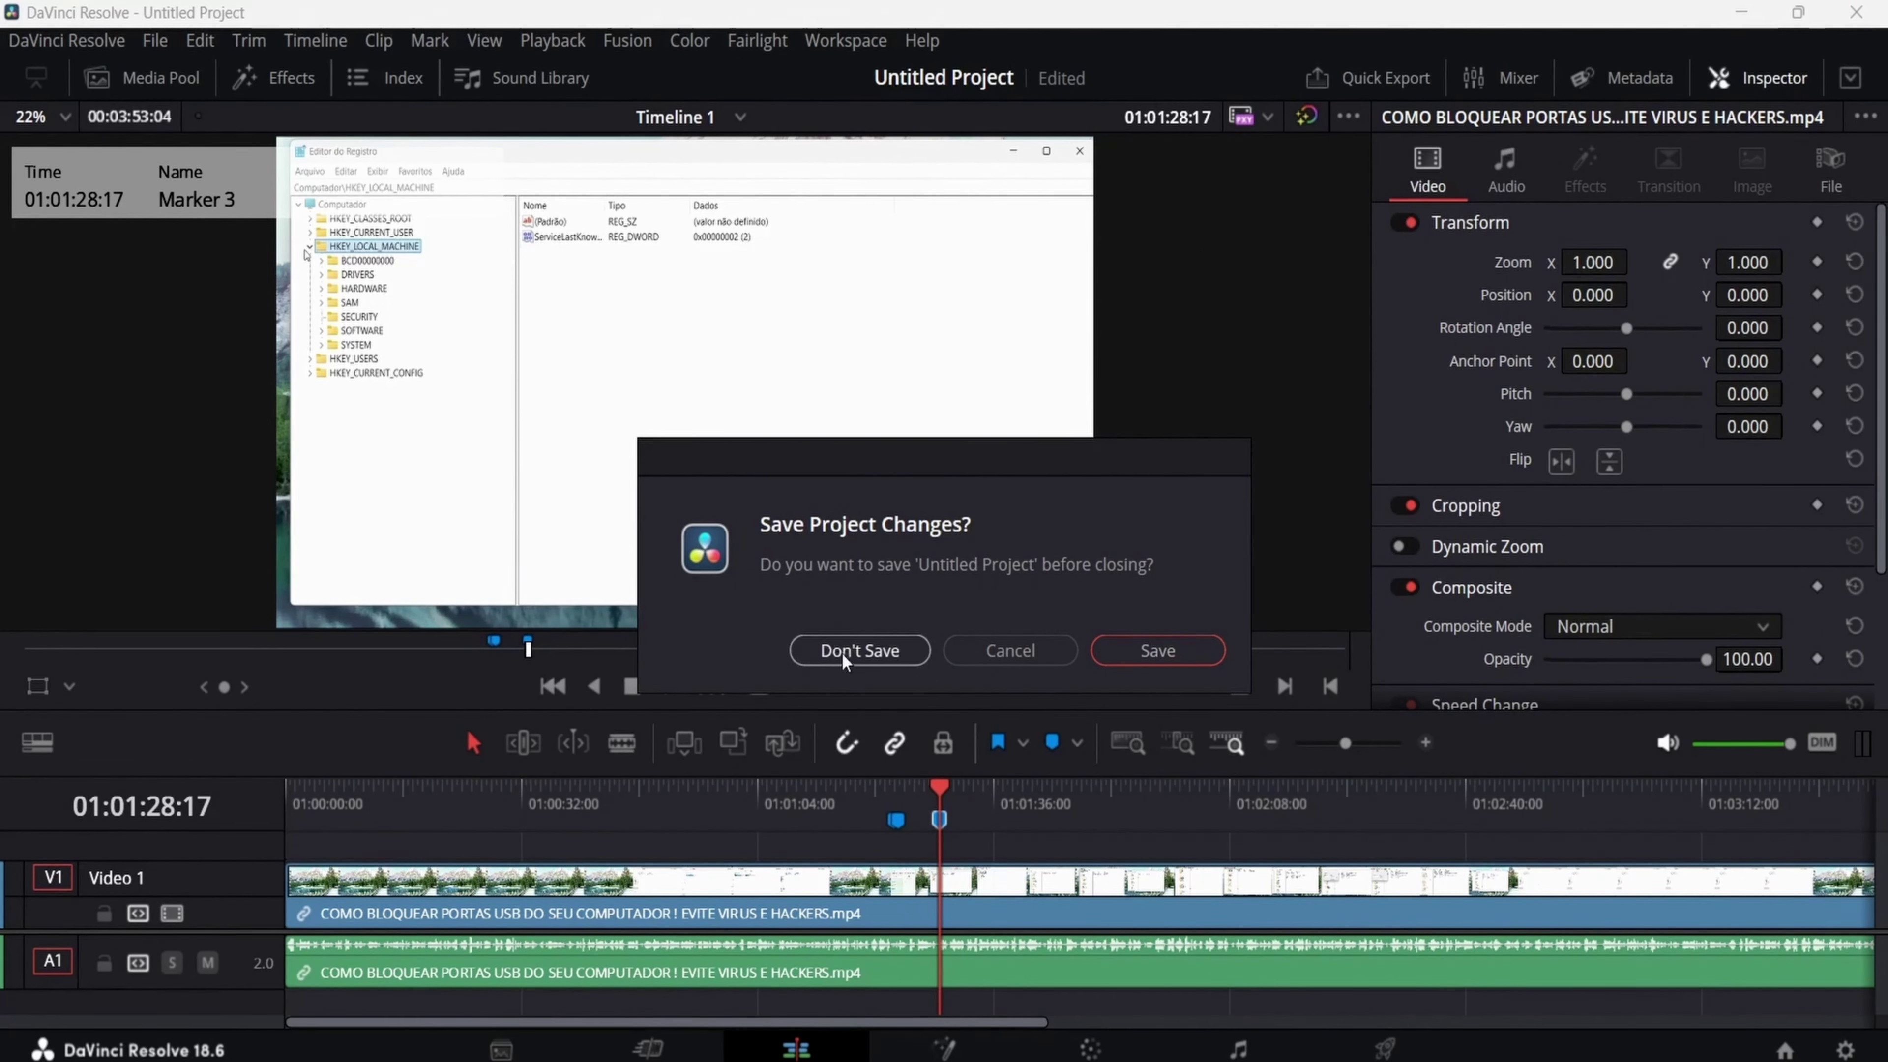
{"action": "left_click", "coordinate": [891, 646]}
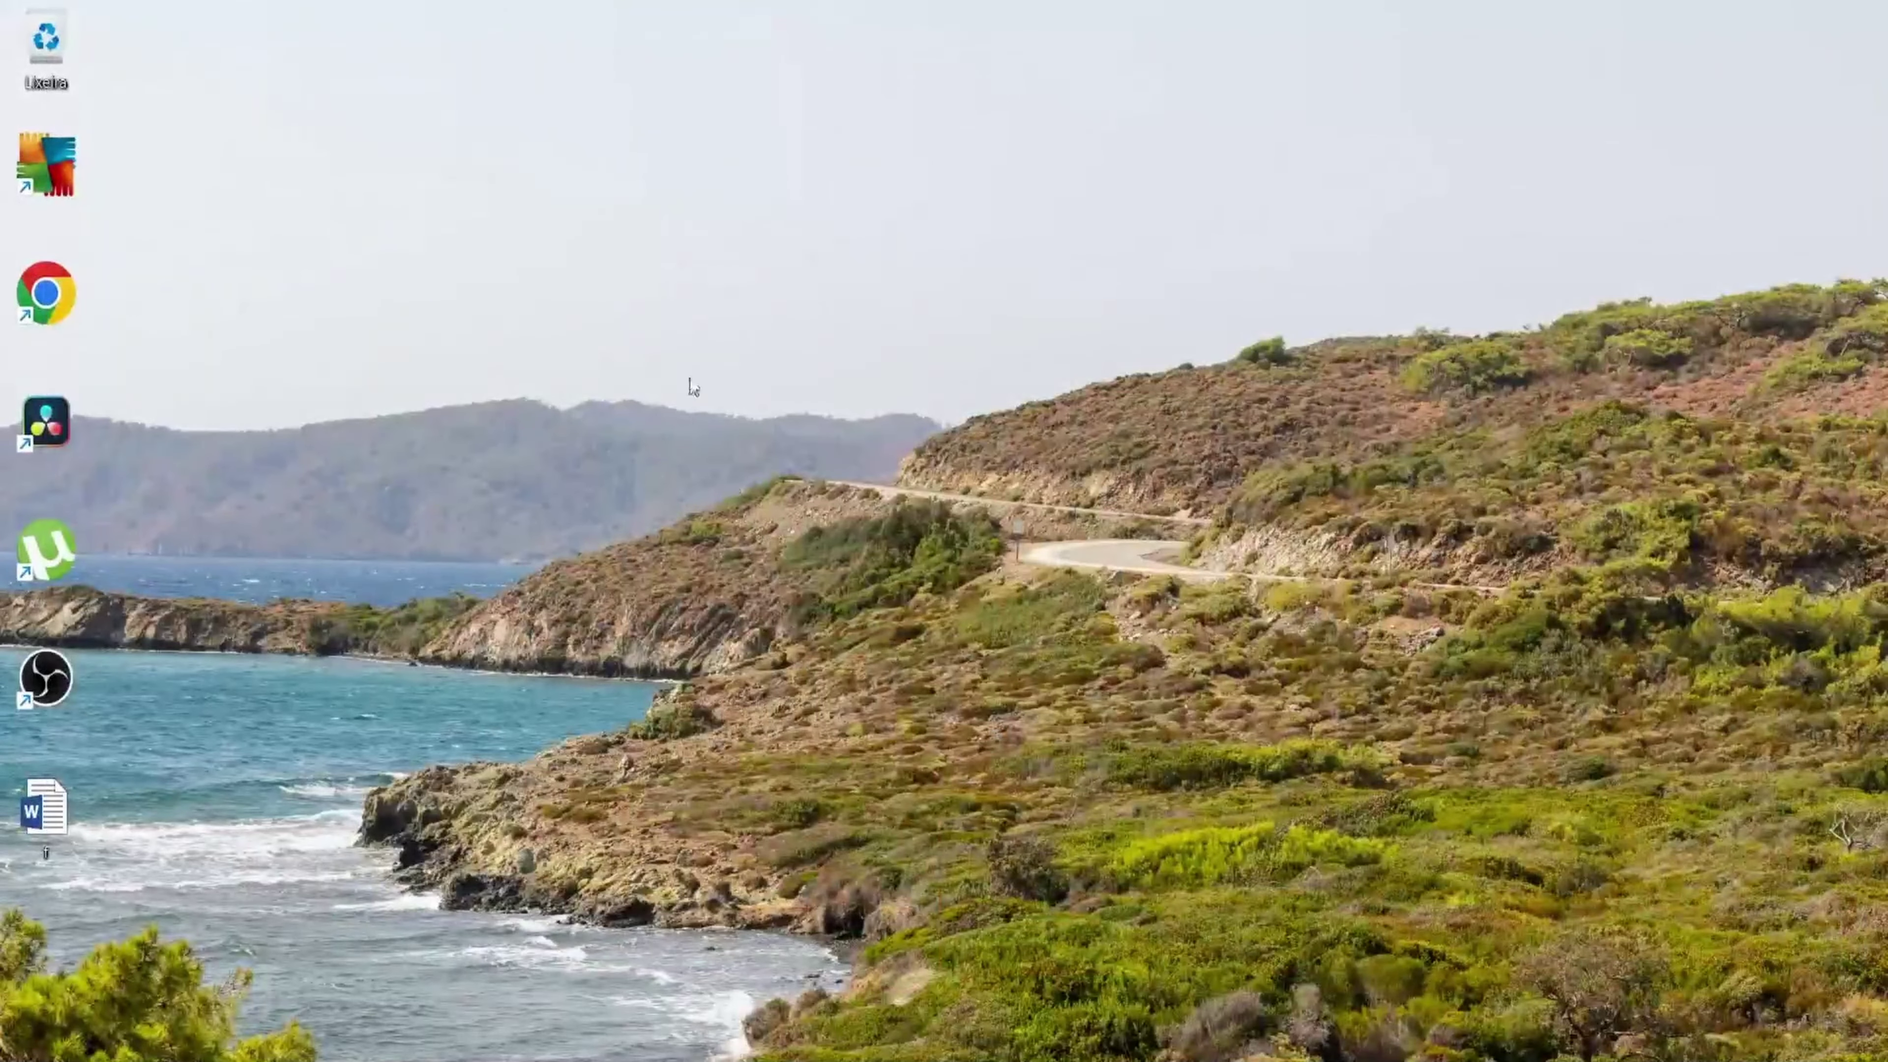
{"action": "left_click_drag", "start_coordinate": [774, 261], "coordinate": [1522, 511]}
{"action": "left_click_drag", "start_coordinate": [992, 463], "coordinate": [1063, 735]}
Open the Vídeos folder in File Explorer and view the exported image dddddd_1.1.3 in a maximized viewer.
{"action": "key", "text": "super+e"}
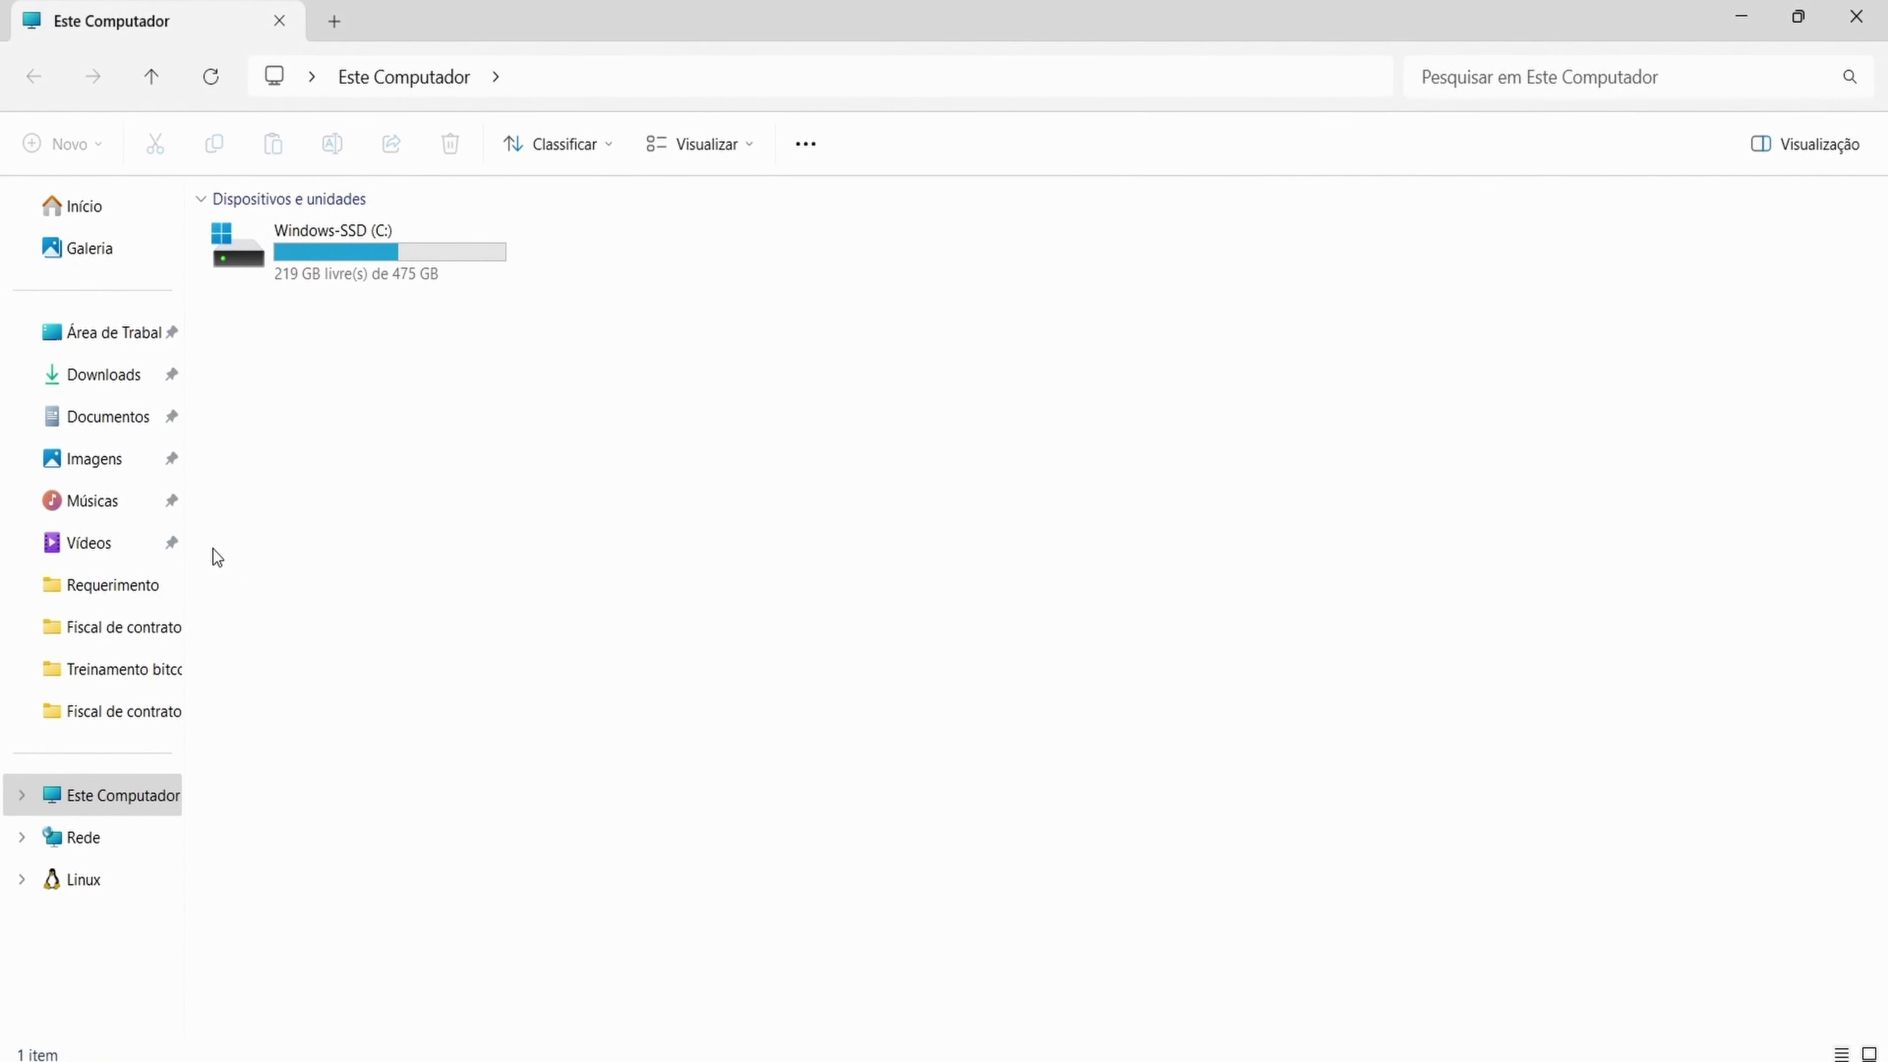
{"action": "left_click", "coordinate": [124, 551]}
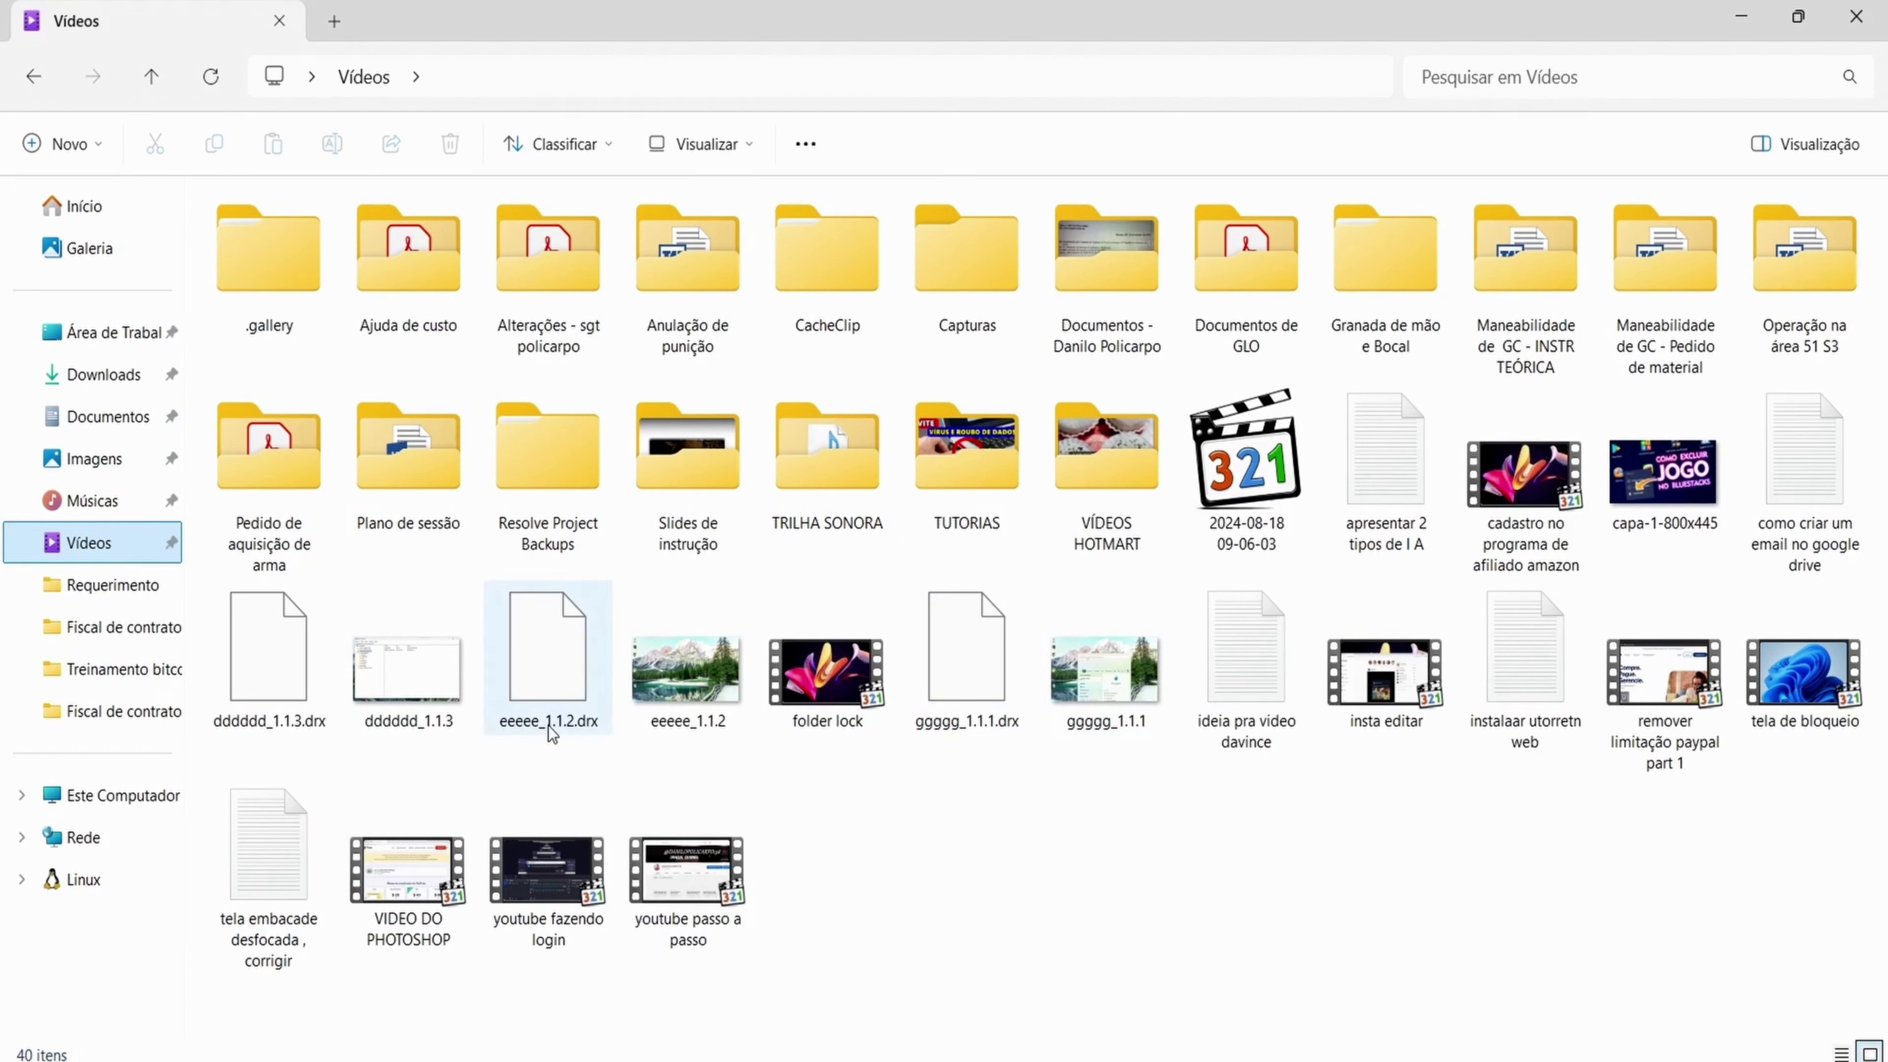
{"action": "double_click", "coordinate": [413, 688]}
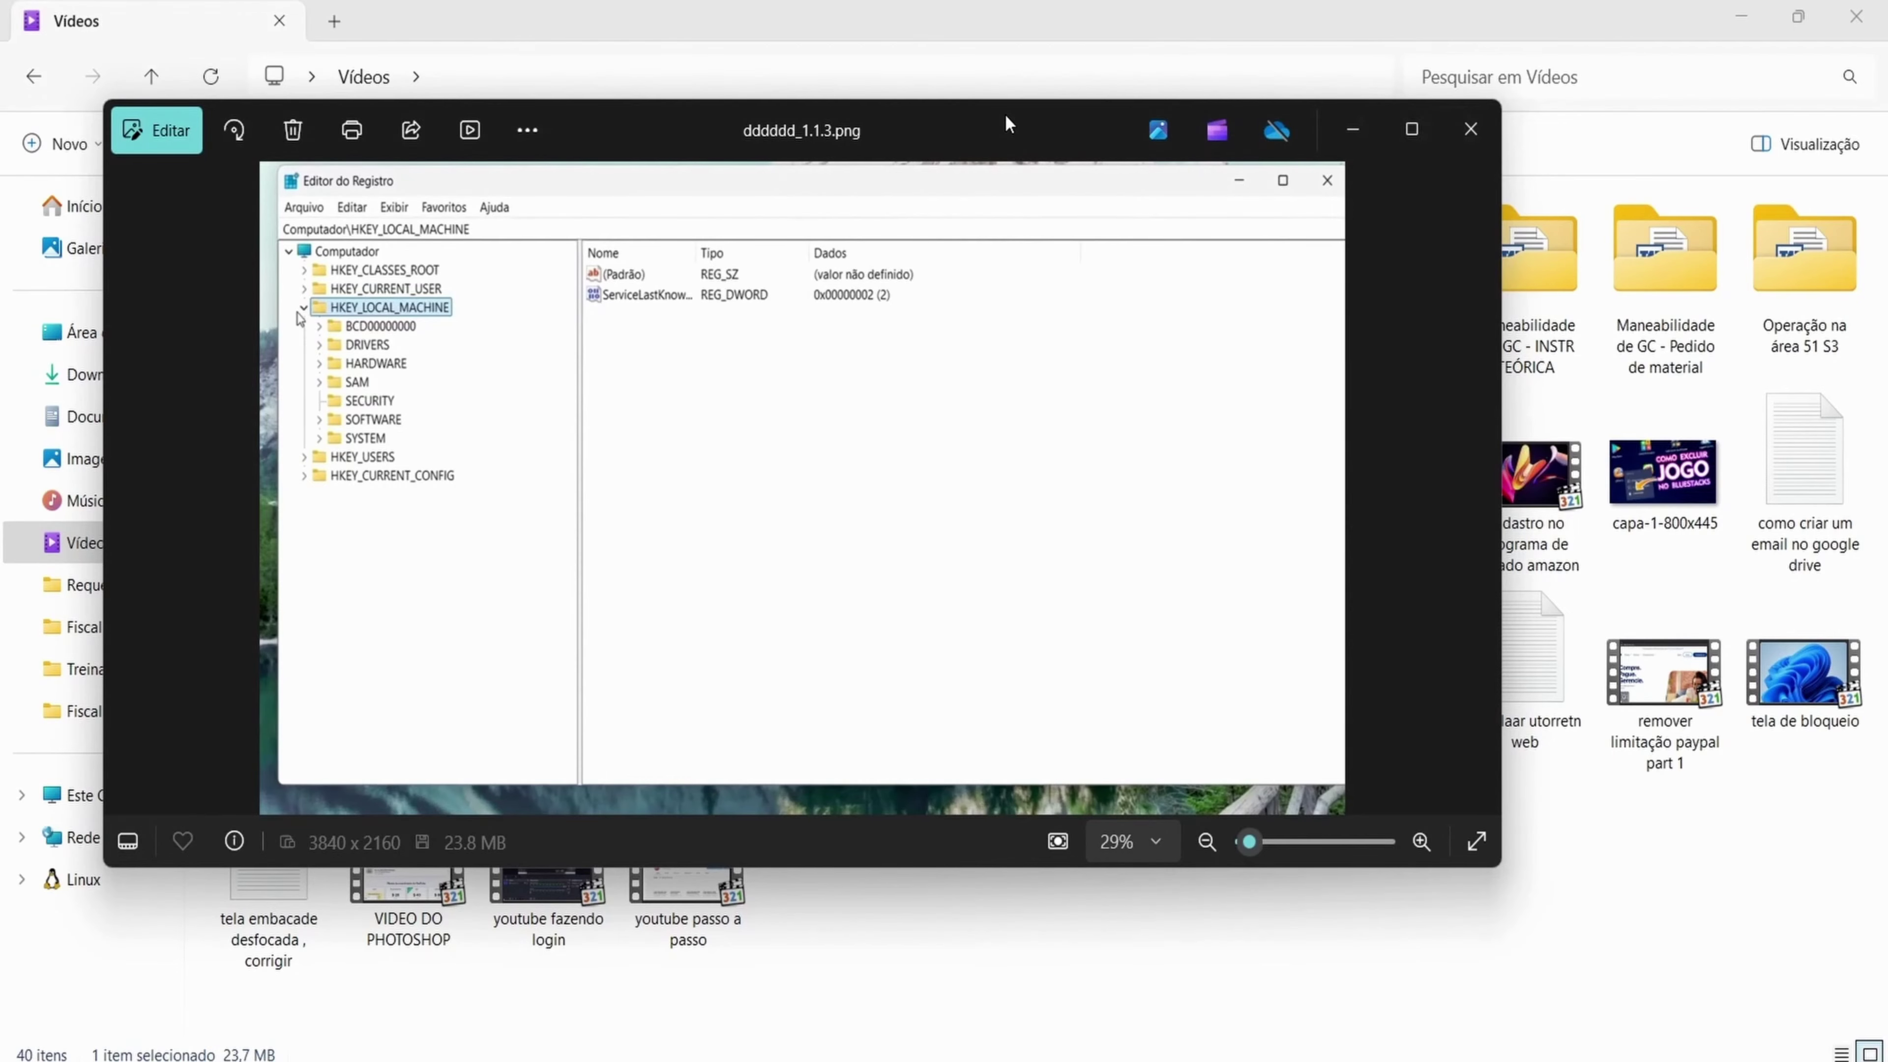
{"action": "left_click_drag", "start_coordinate": [1004, 114], "coordinate": [1223, 141]}
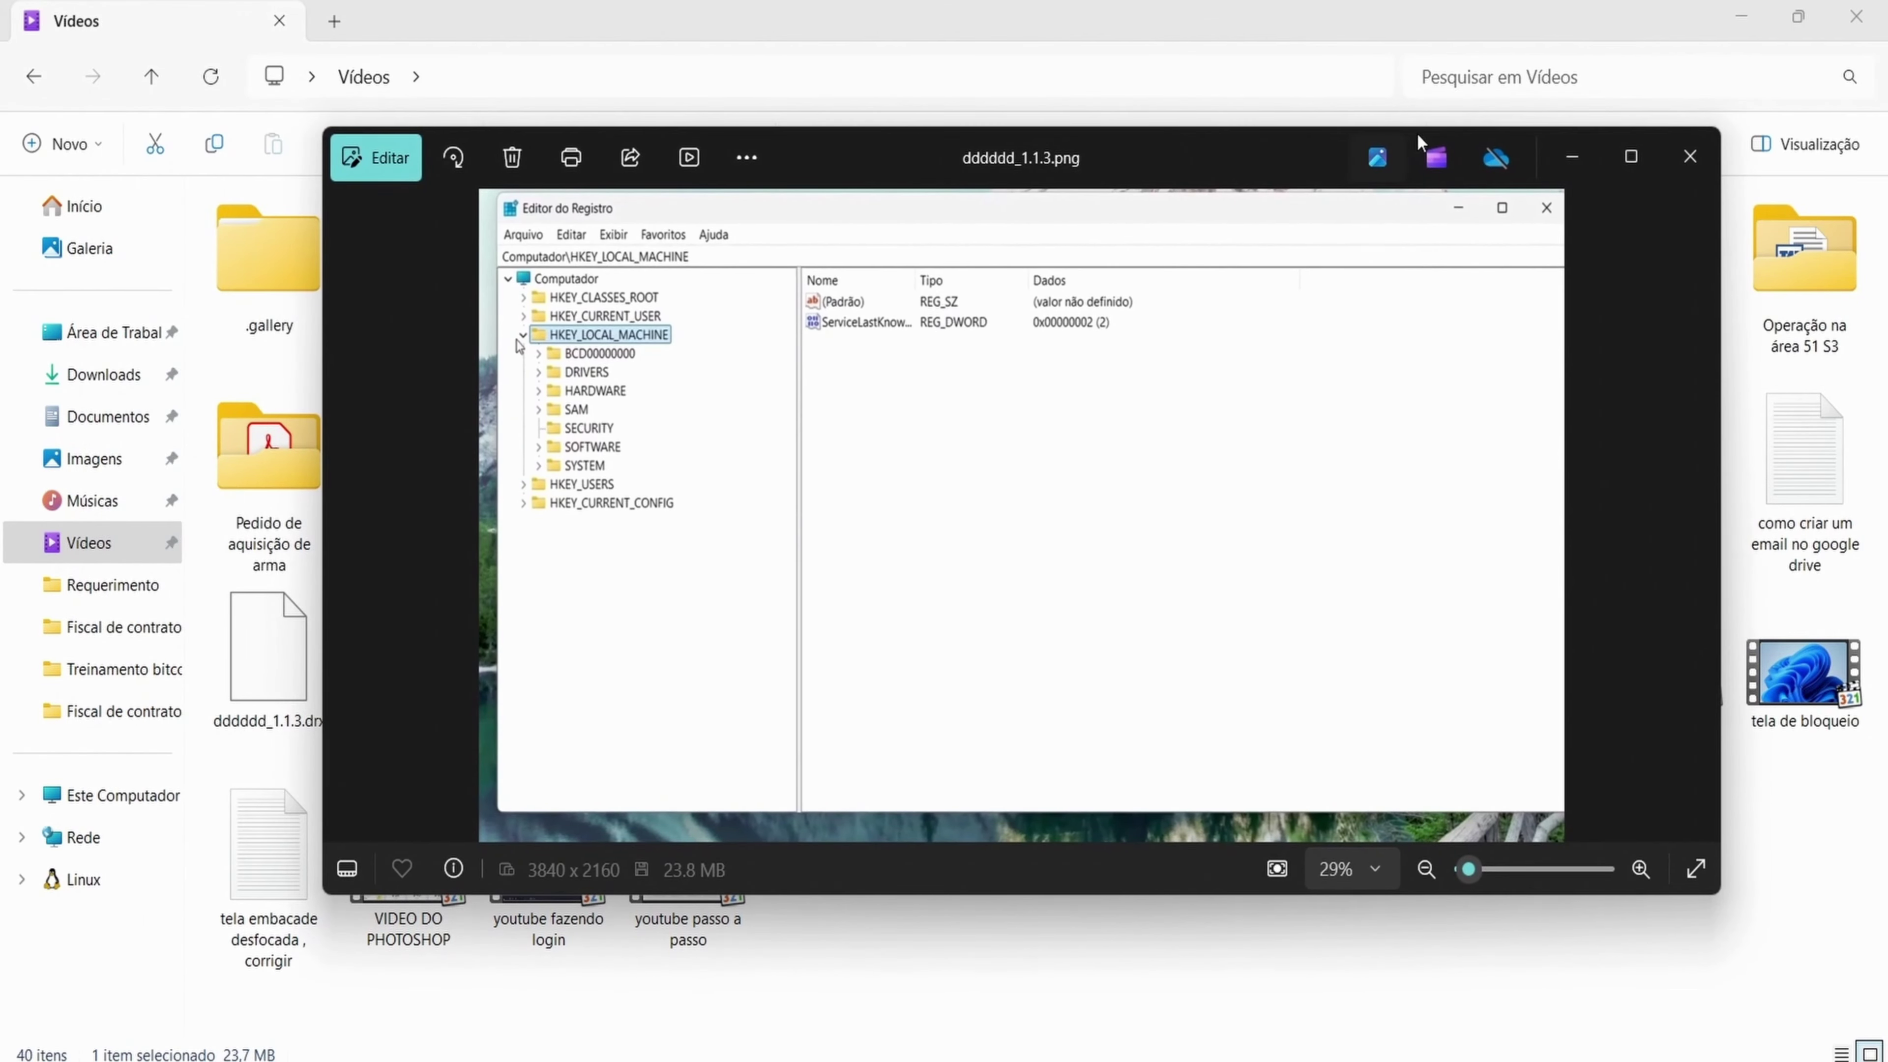
{"action": "left_click", "coordinate": [1626, 152]}
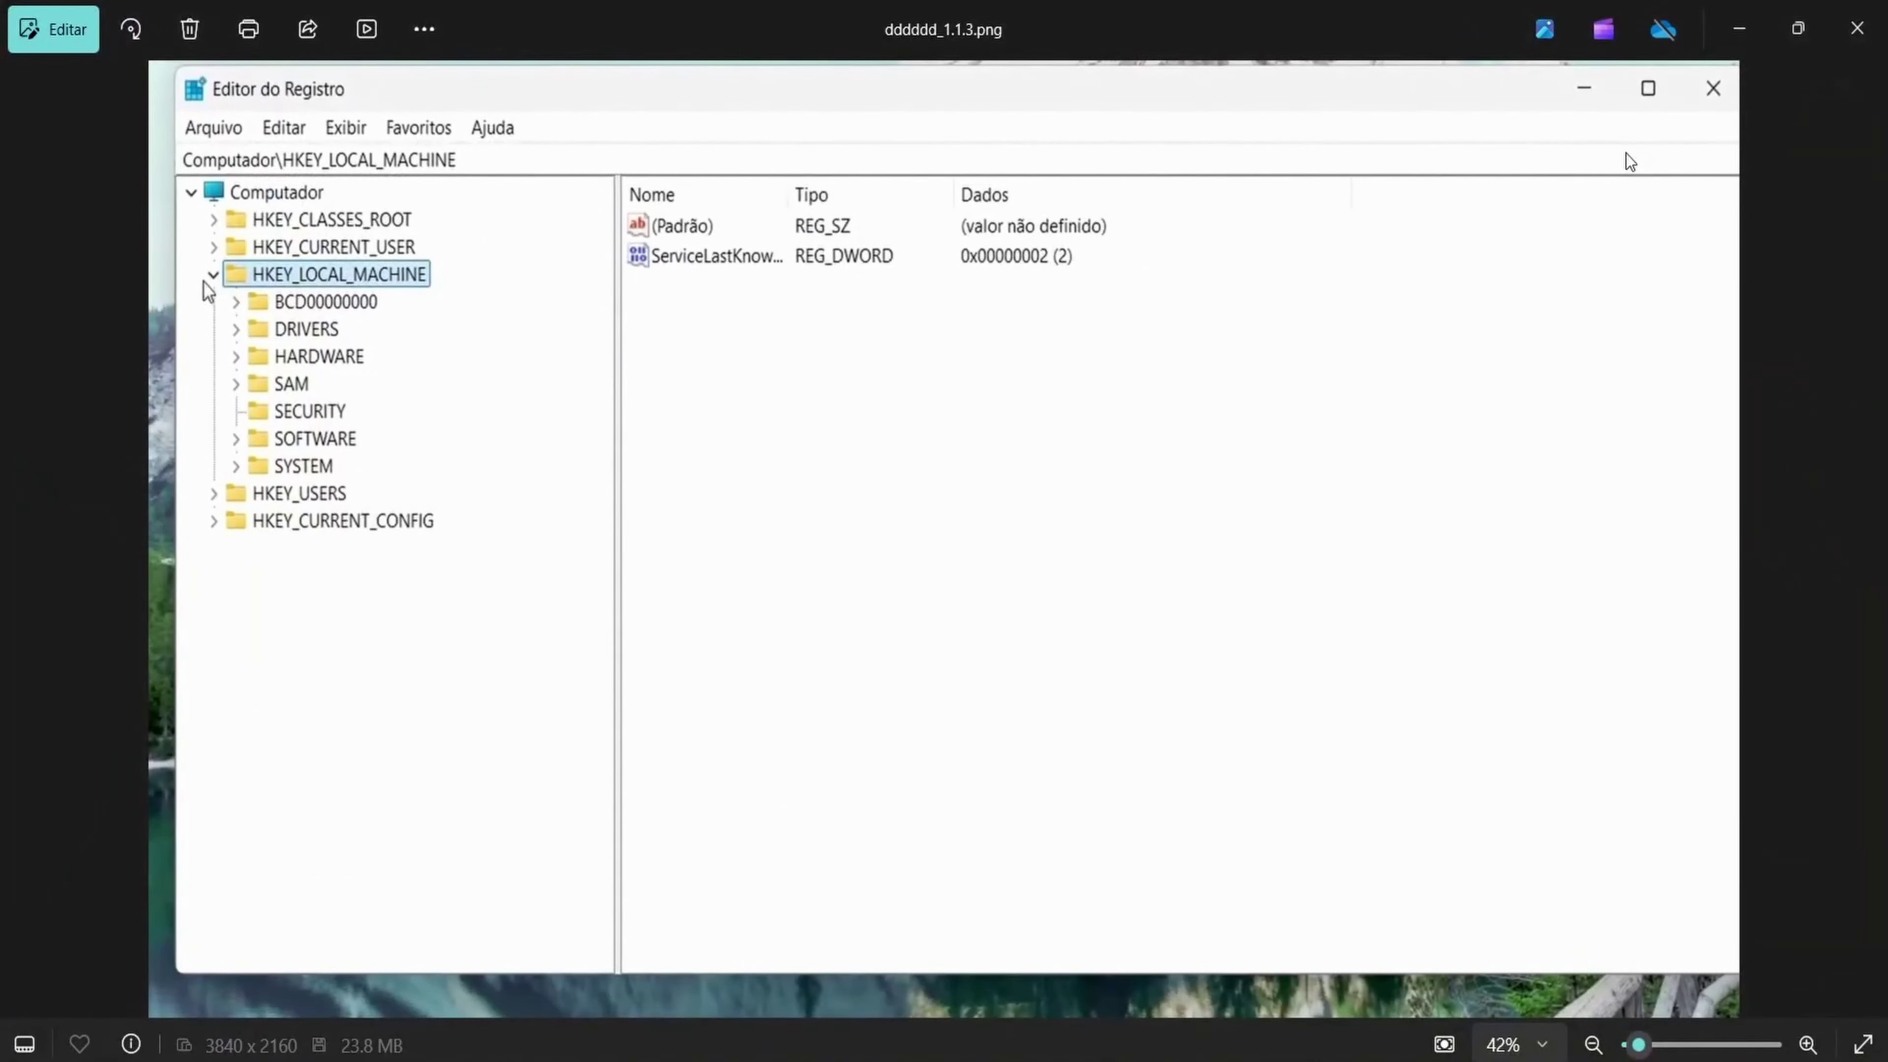
Look through the exported images eeeee_1.1.2 and ggggg_1.1.1 in the photo viewer, and close it.
{"action": "key", "text": "Right"}
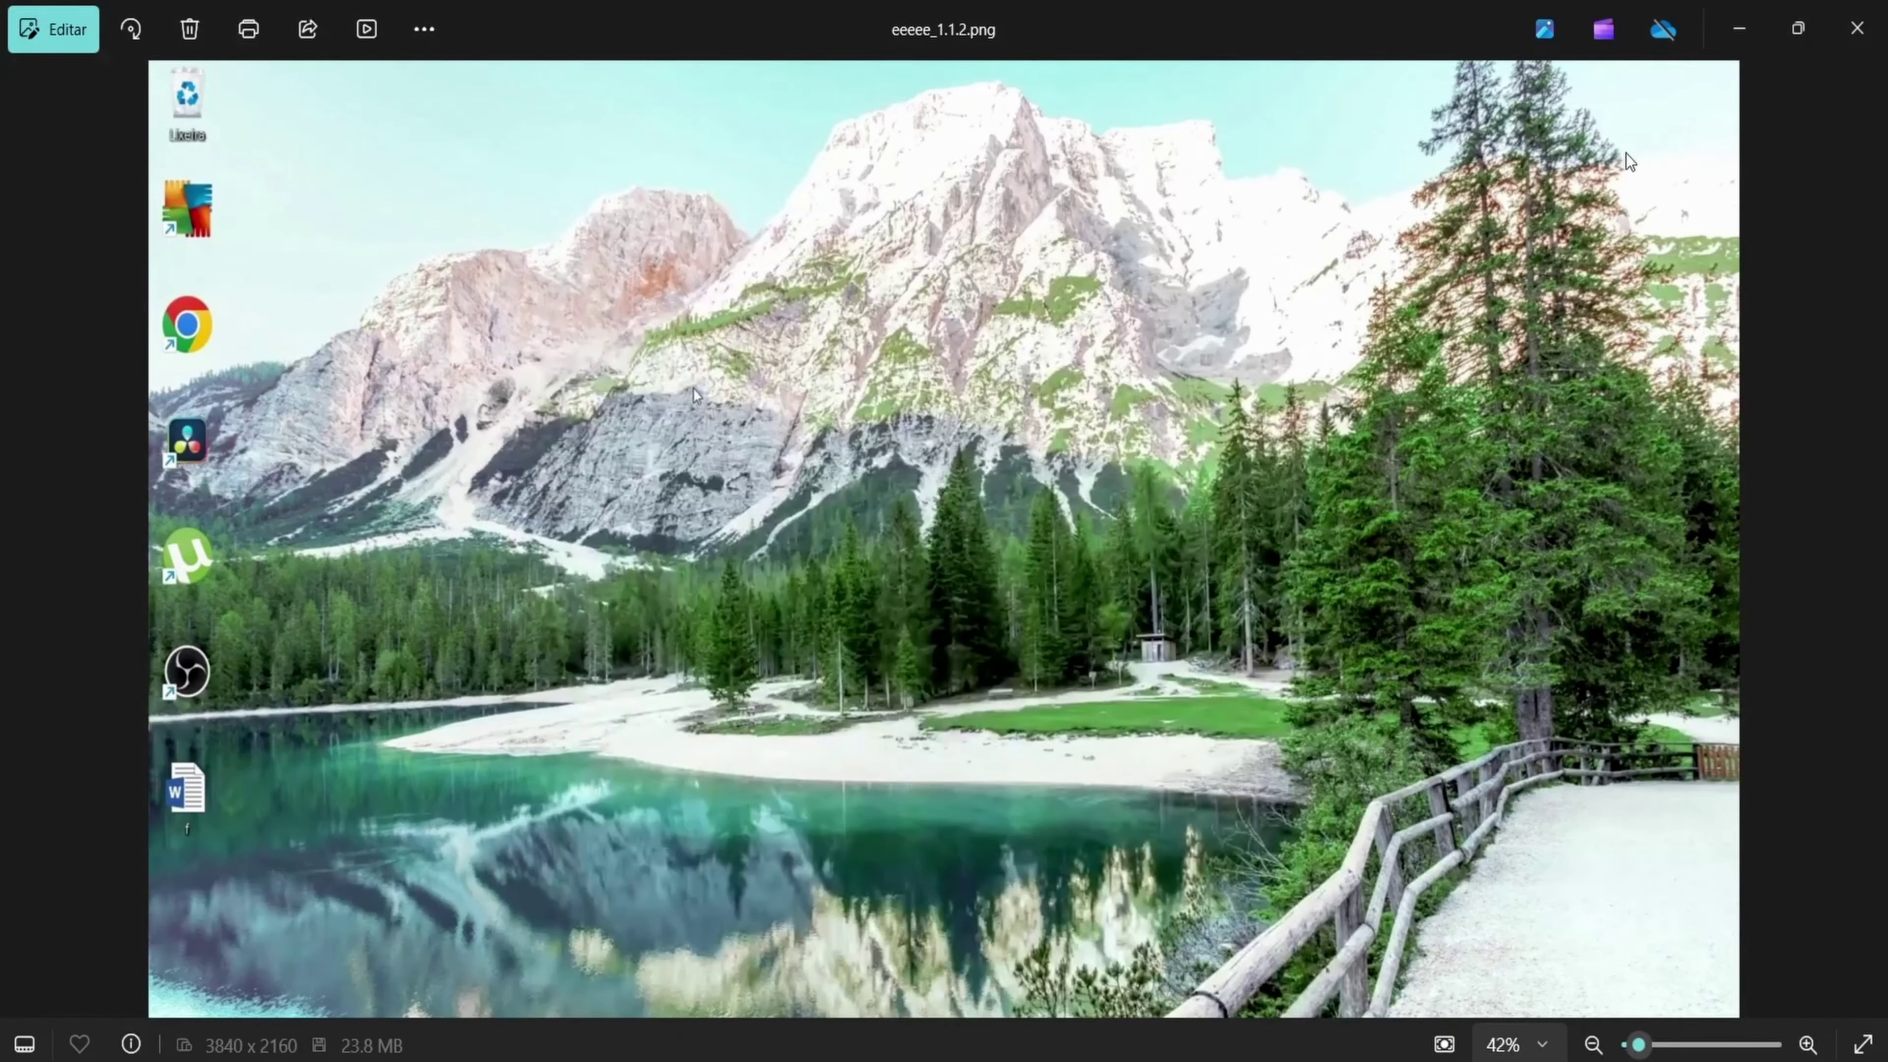
{"action": "key", "text": "Right"}
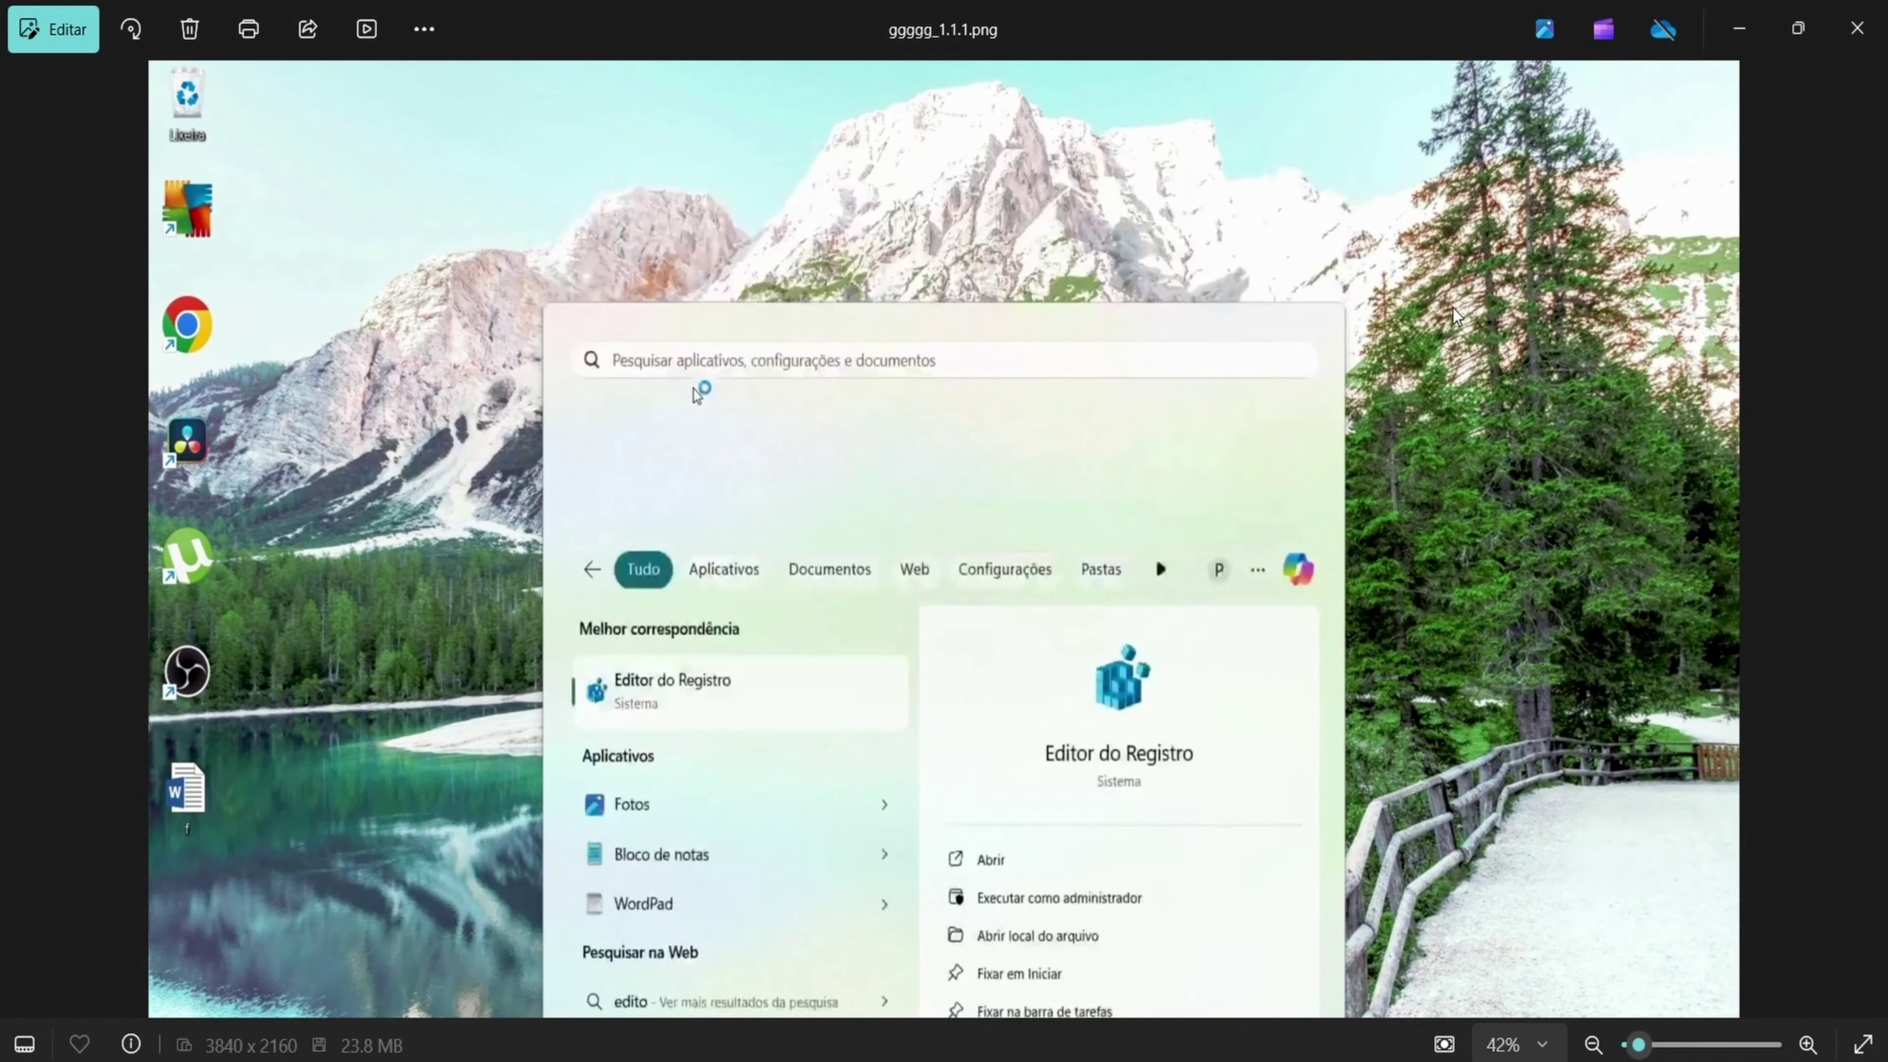
{"action": "key", "text": "Left"}
{"action": "key", "text": "Left"}
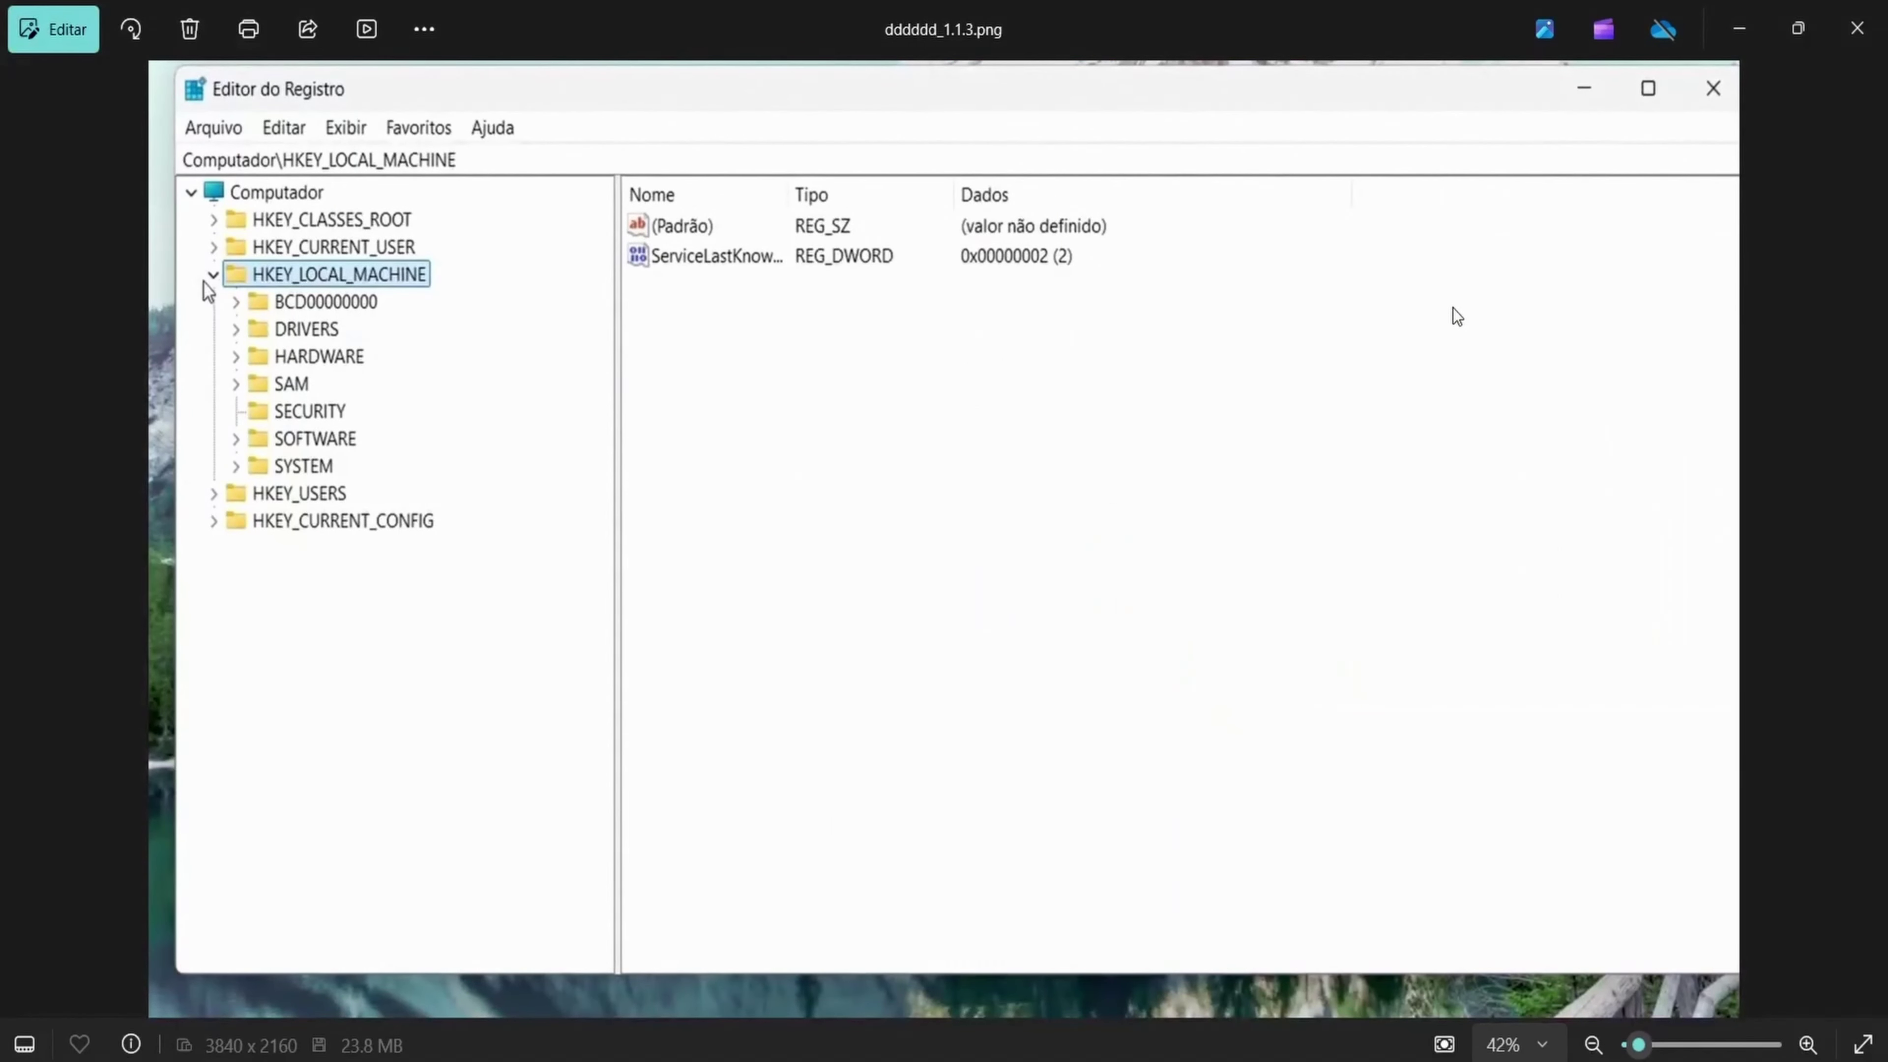
{"action": "key", "text": "Right"}
{"action": "key", "text": "Right"}
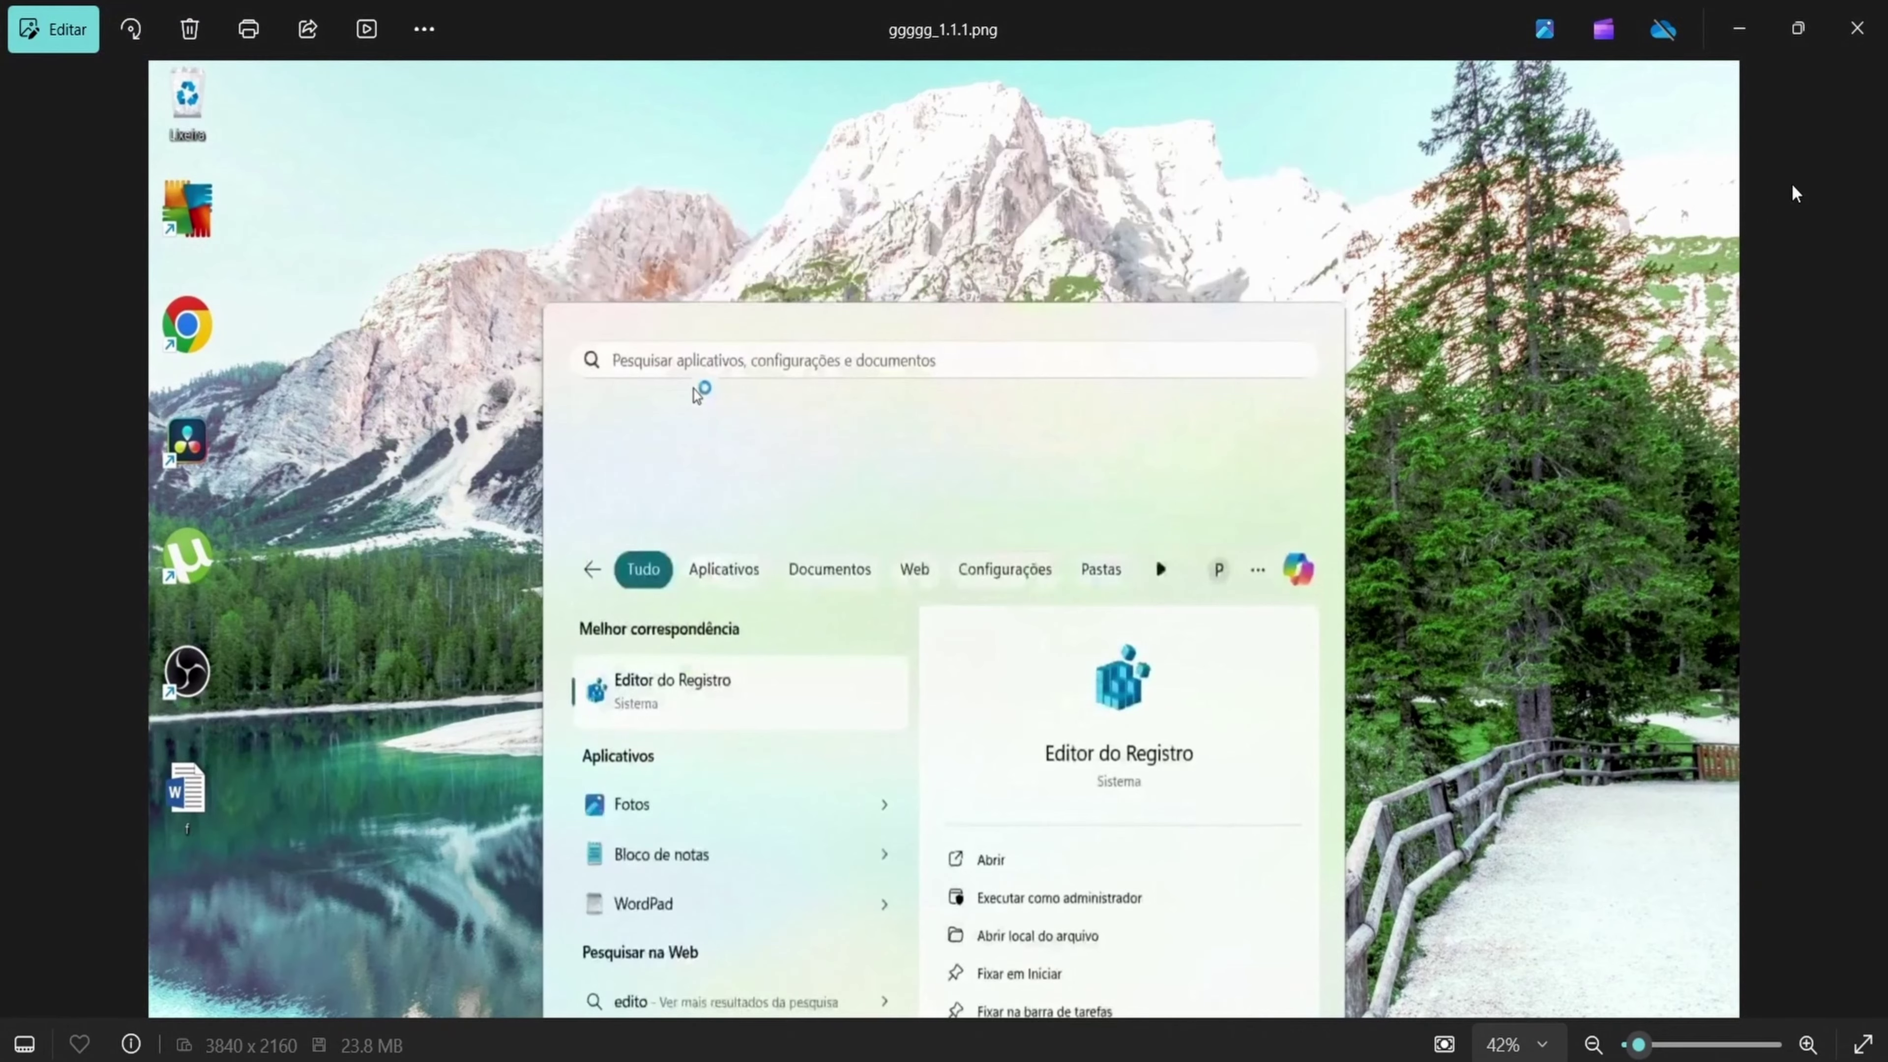
{"action": "left_click", "coordinate": [1856, 28]}
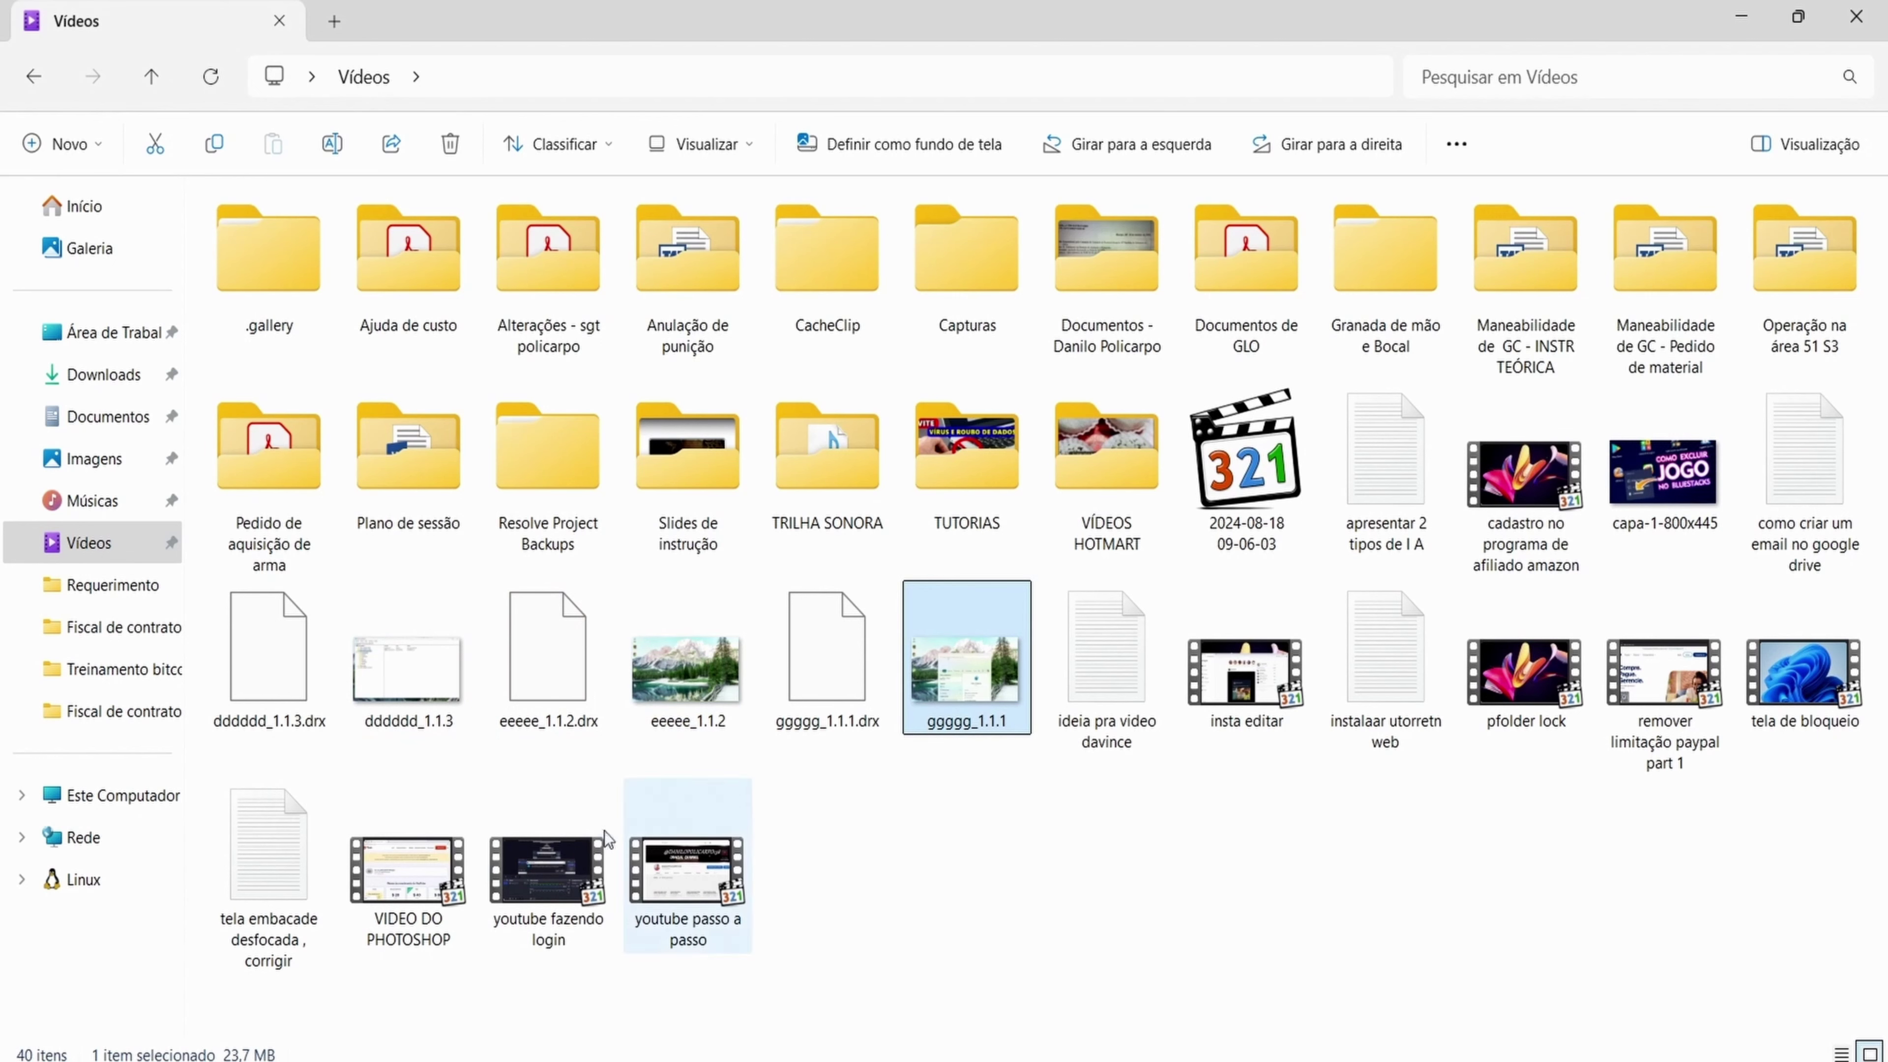
Move the PNG files dddddd_1.1.3, eeeee_1.1.2 and ggggg_1.1.1 from the Vídeos folder to the Imagens folder.
{"action": "left_click", "coordinate": [420, 688], "text": "ctrl"}
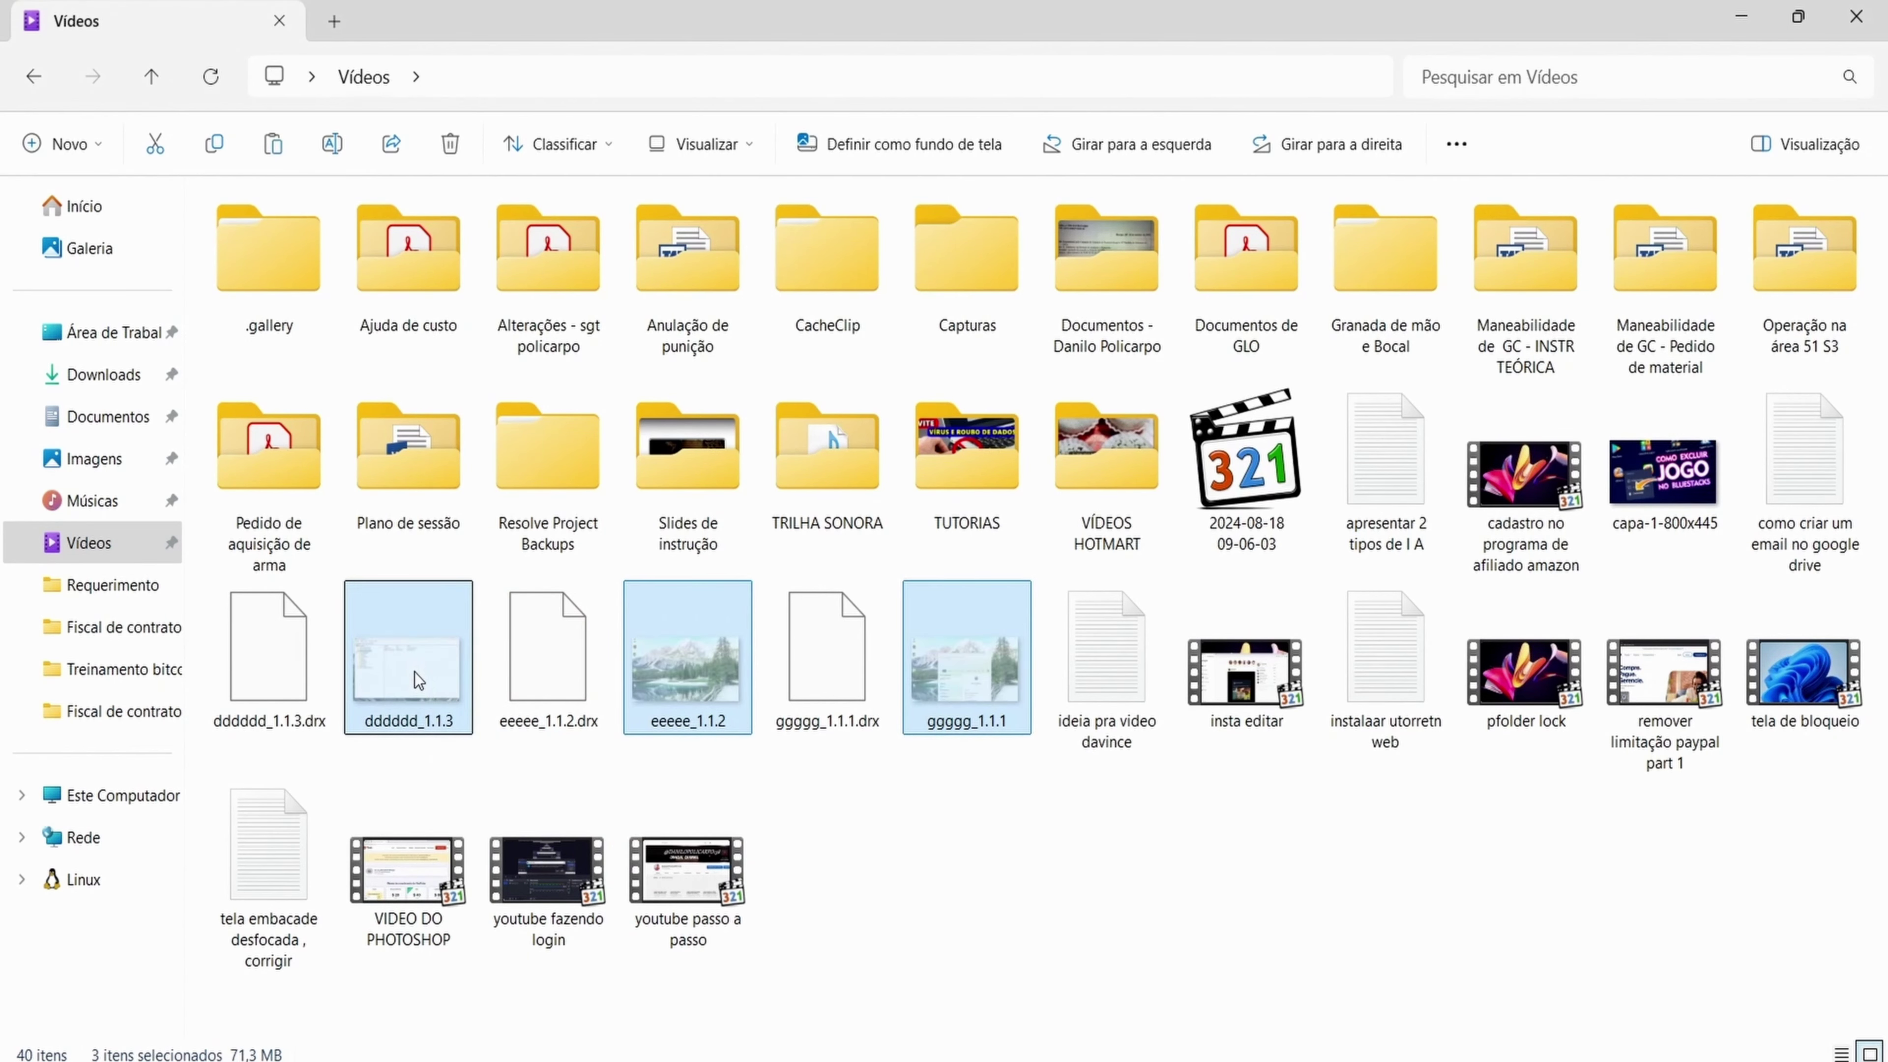
{"action": "left_click", "coordinate": [141, 462]}
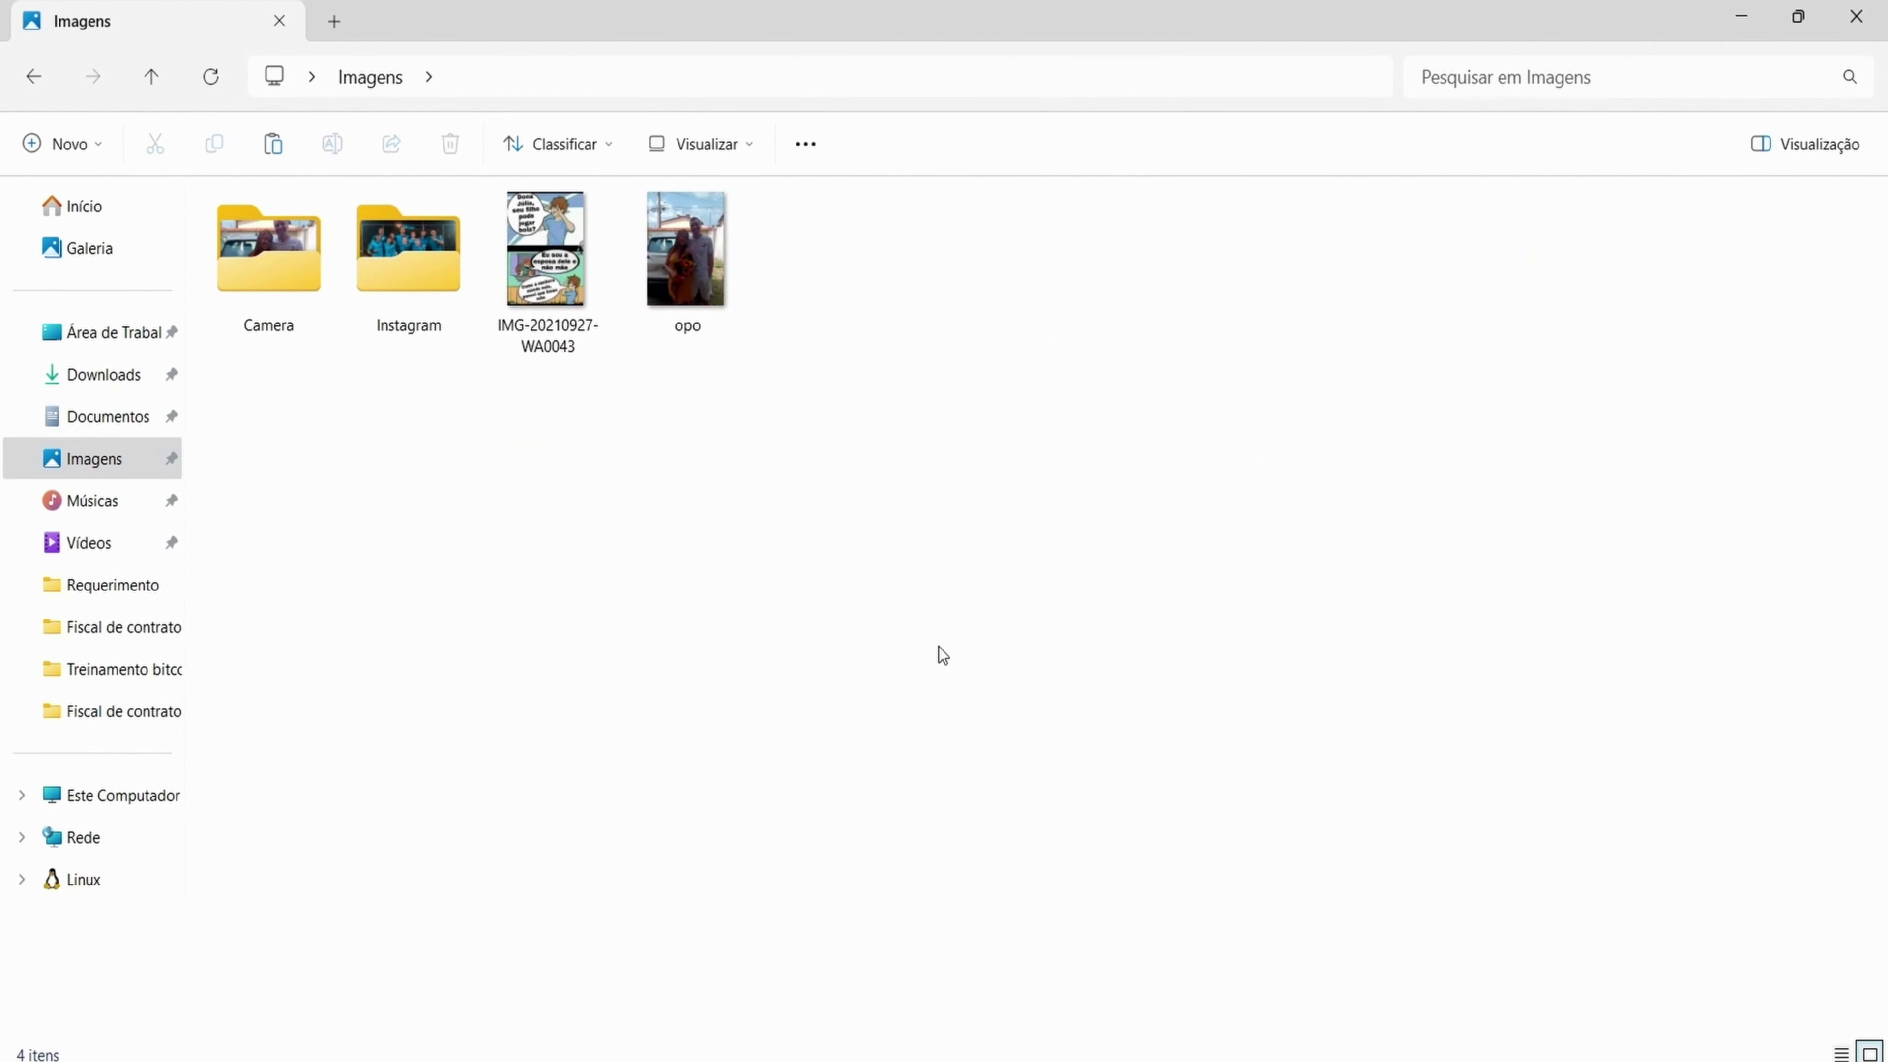
{"action": "key", "text": "ctrl+v"}
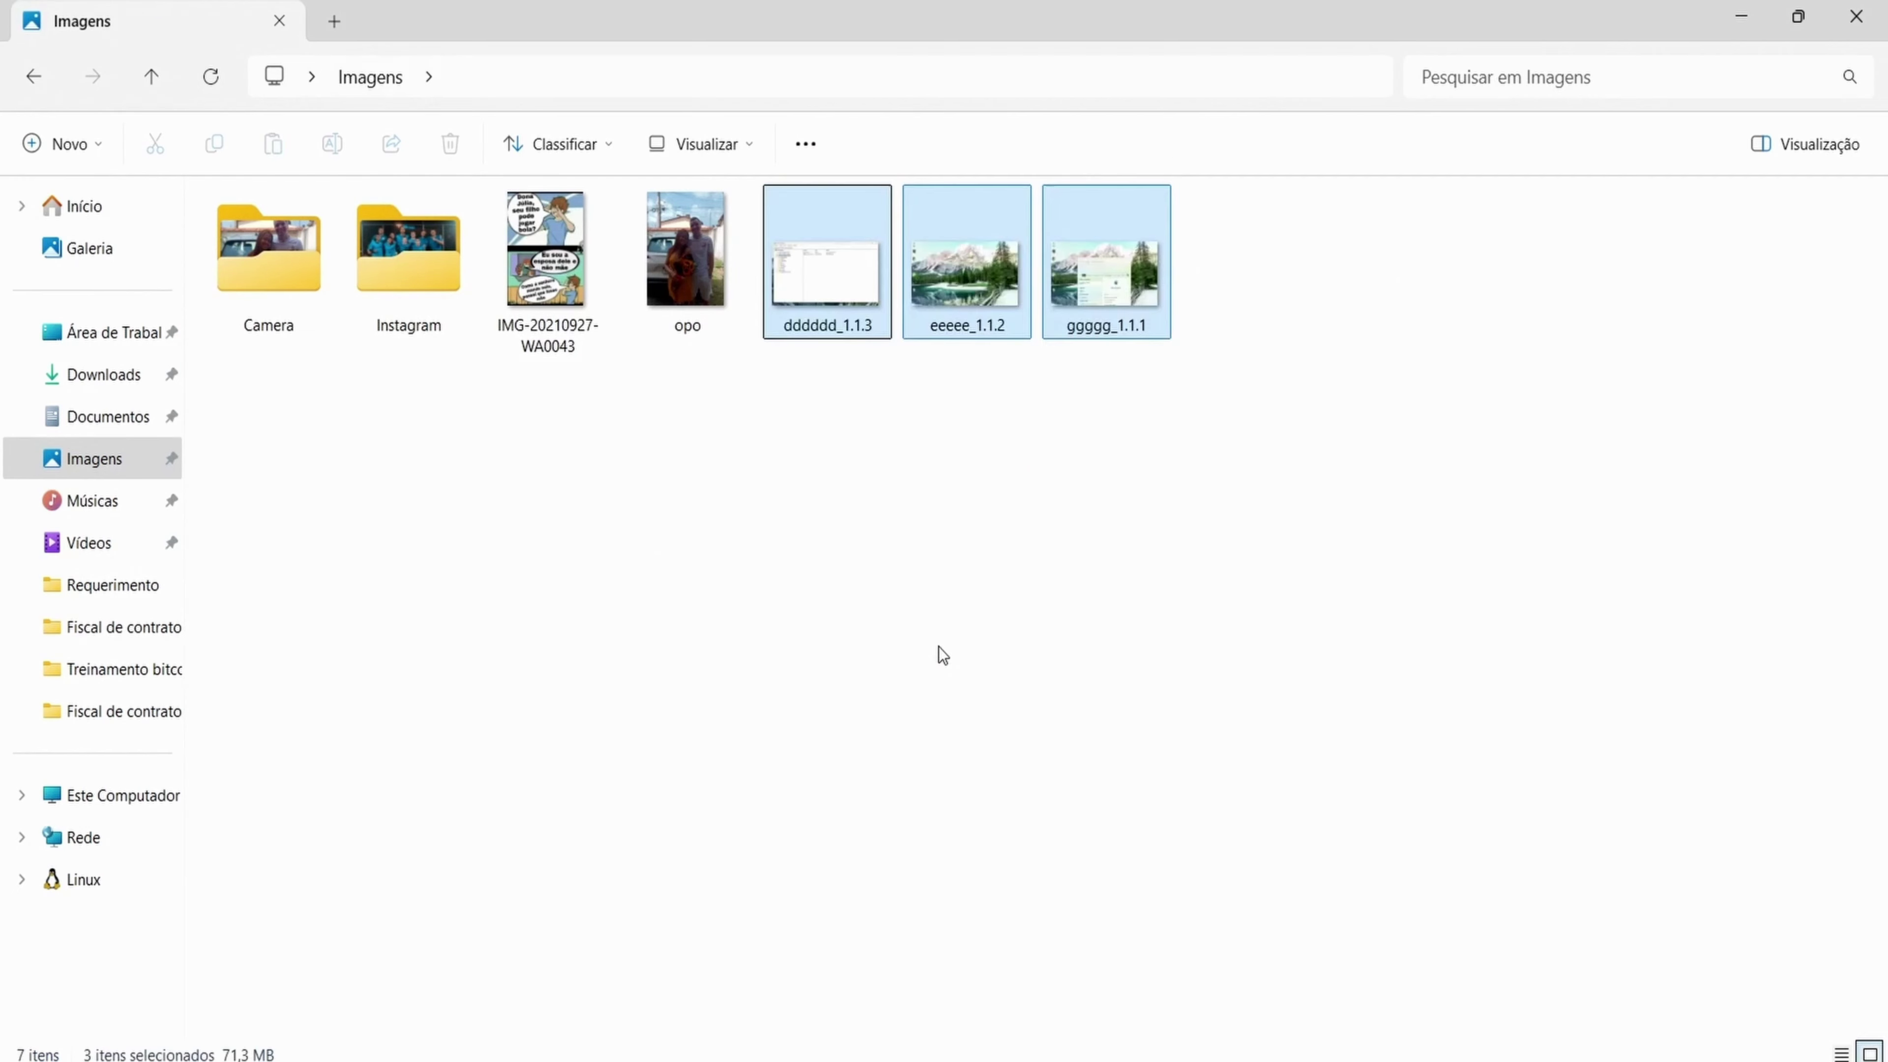
{"action": "left_click", "coordinate": [1095, 425]}
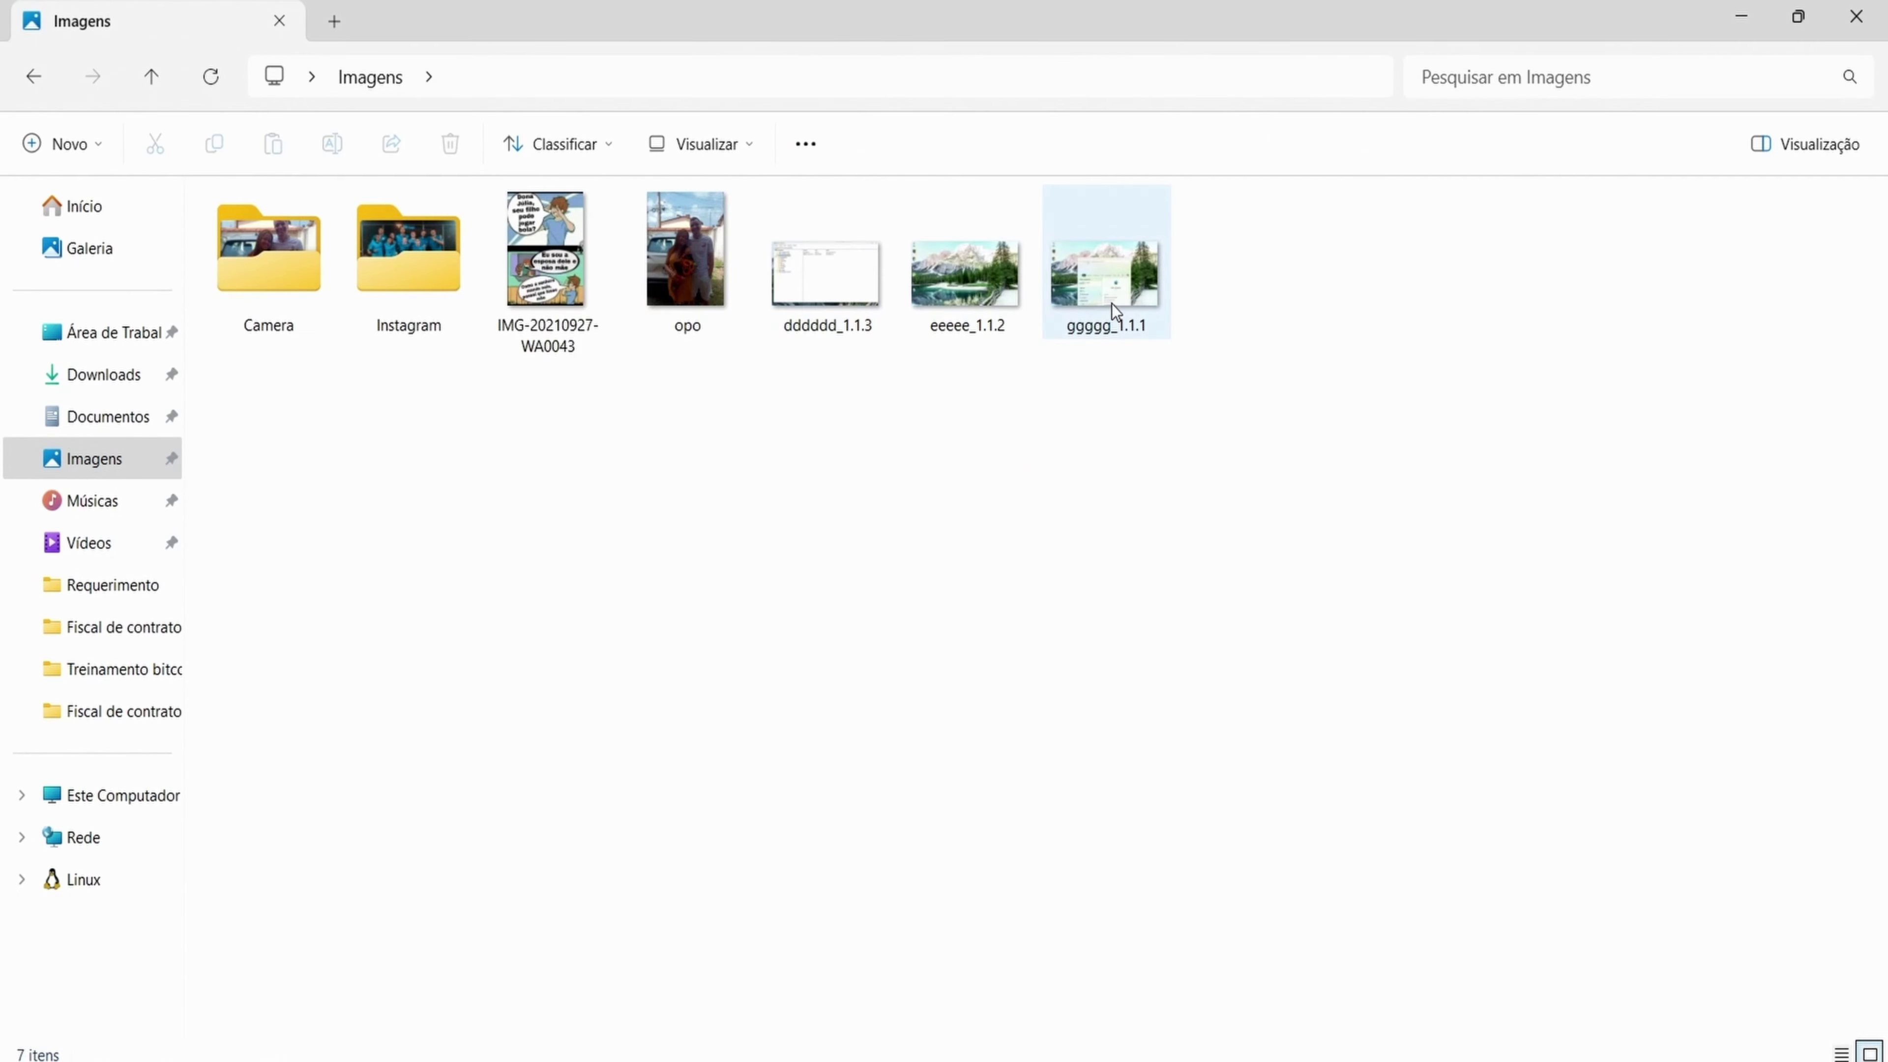
Check the three moved images in the Imagens folder with the photo viewer, and close the viewer and File Explorer.
{"action": "double_click", "coordinate": [1112, 305]}
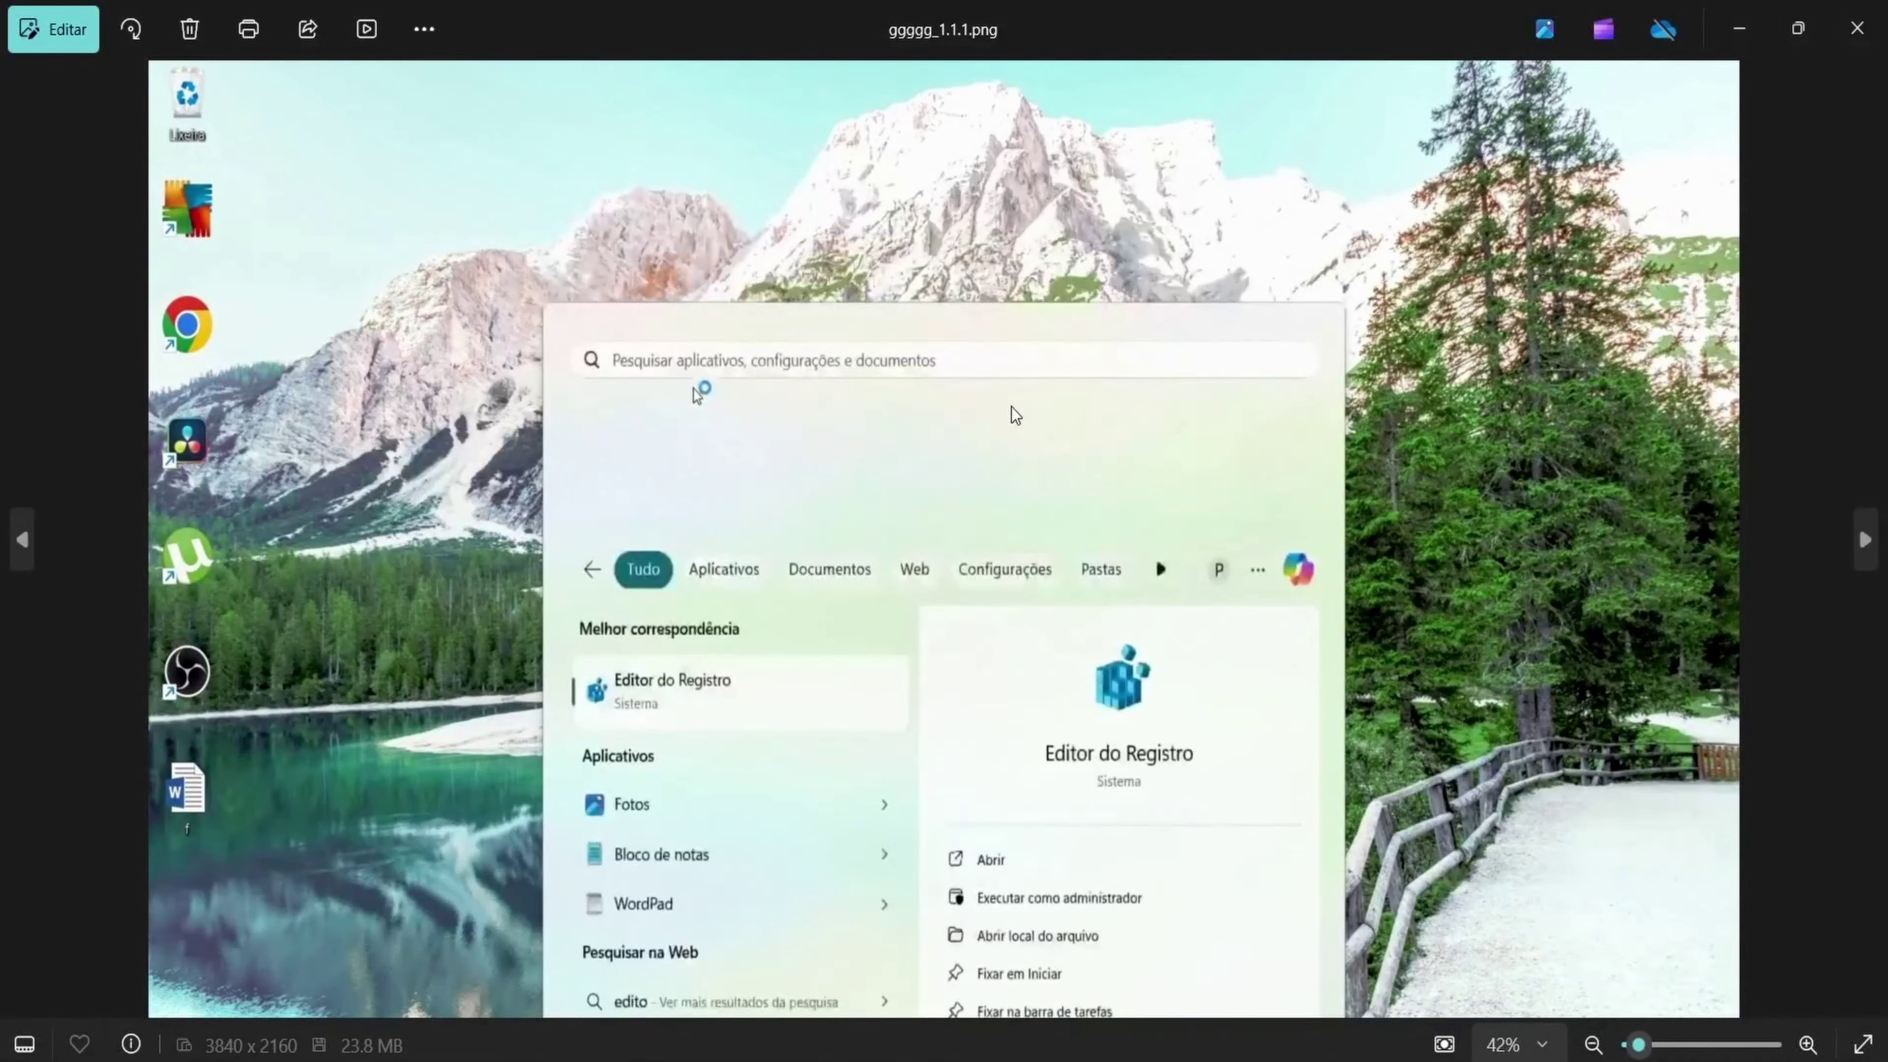
{"action": "key", "text": "Left"}
{"action": "key", "text": "Left"}
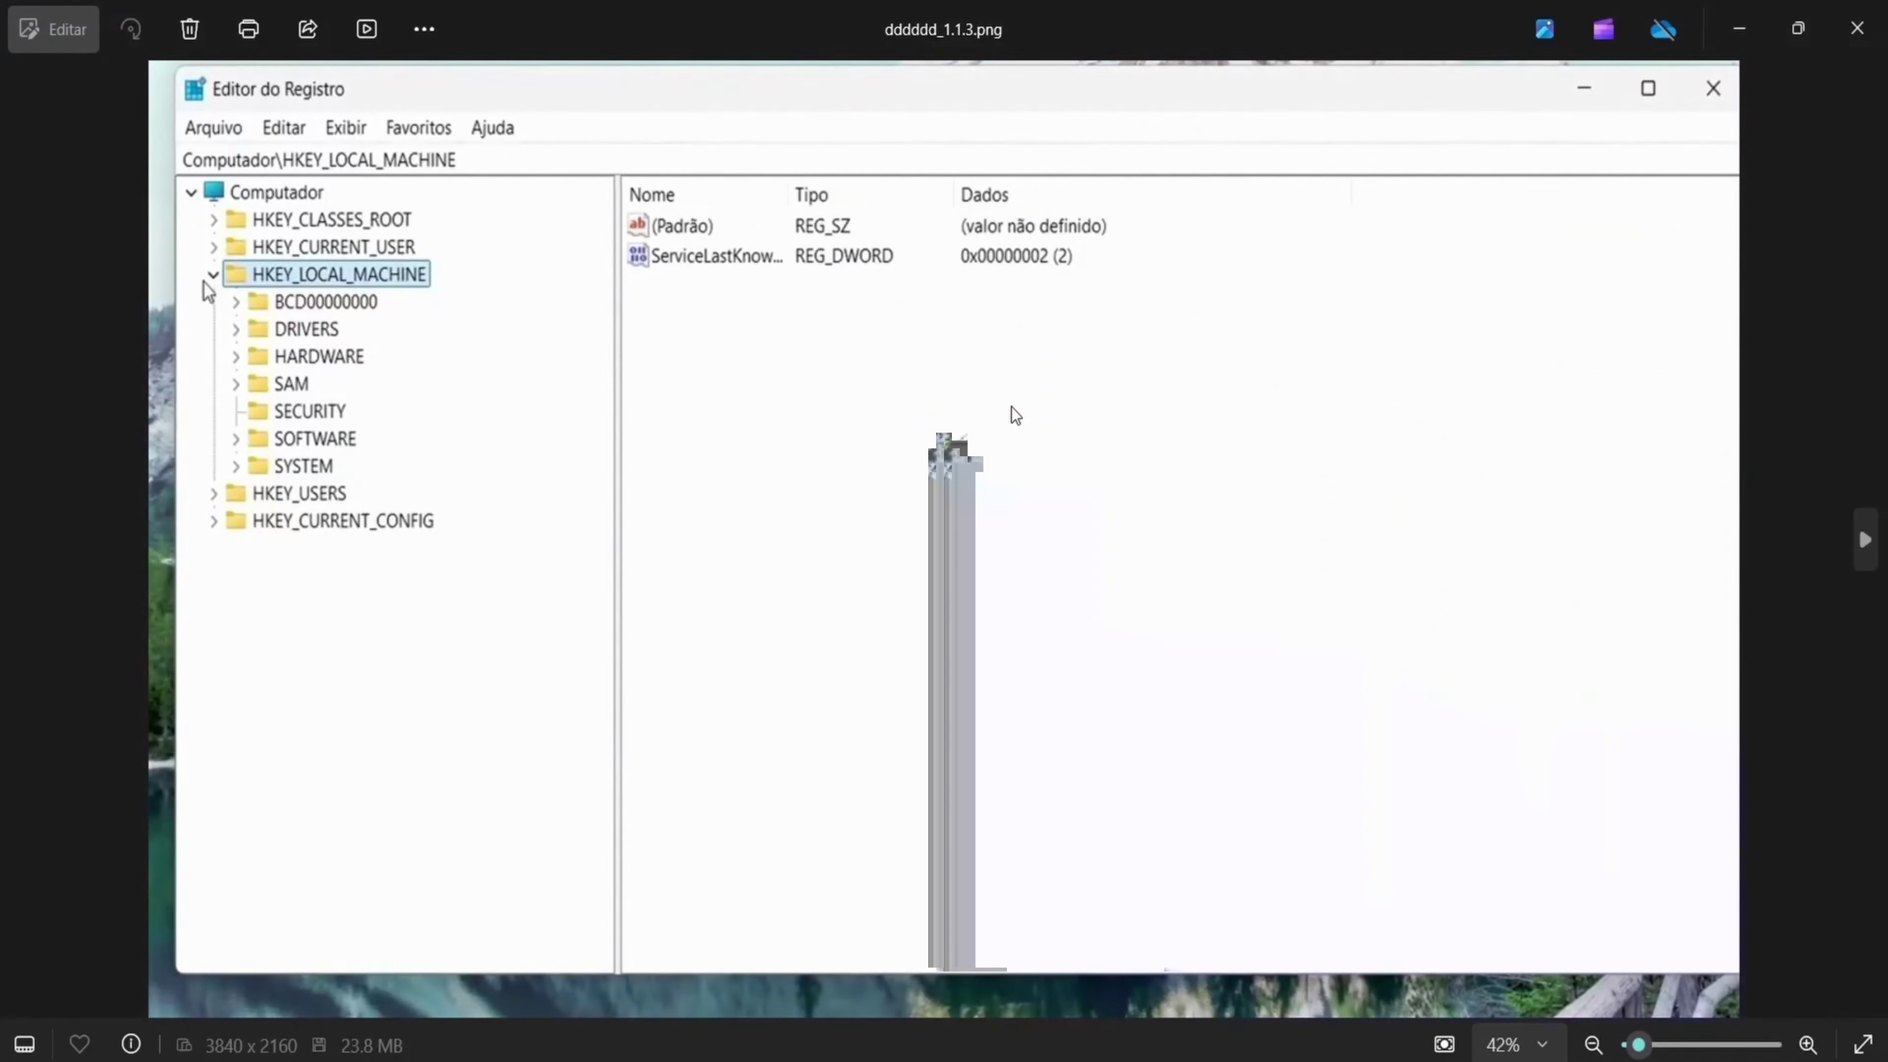
{"action": "key", "text": "Right"}
{"action": "key", "text": "Right"}
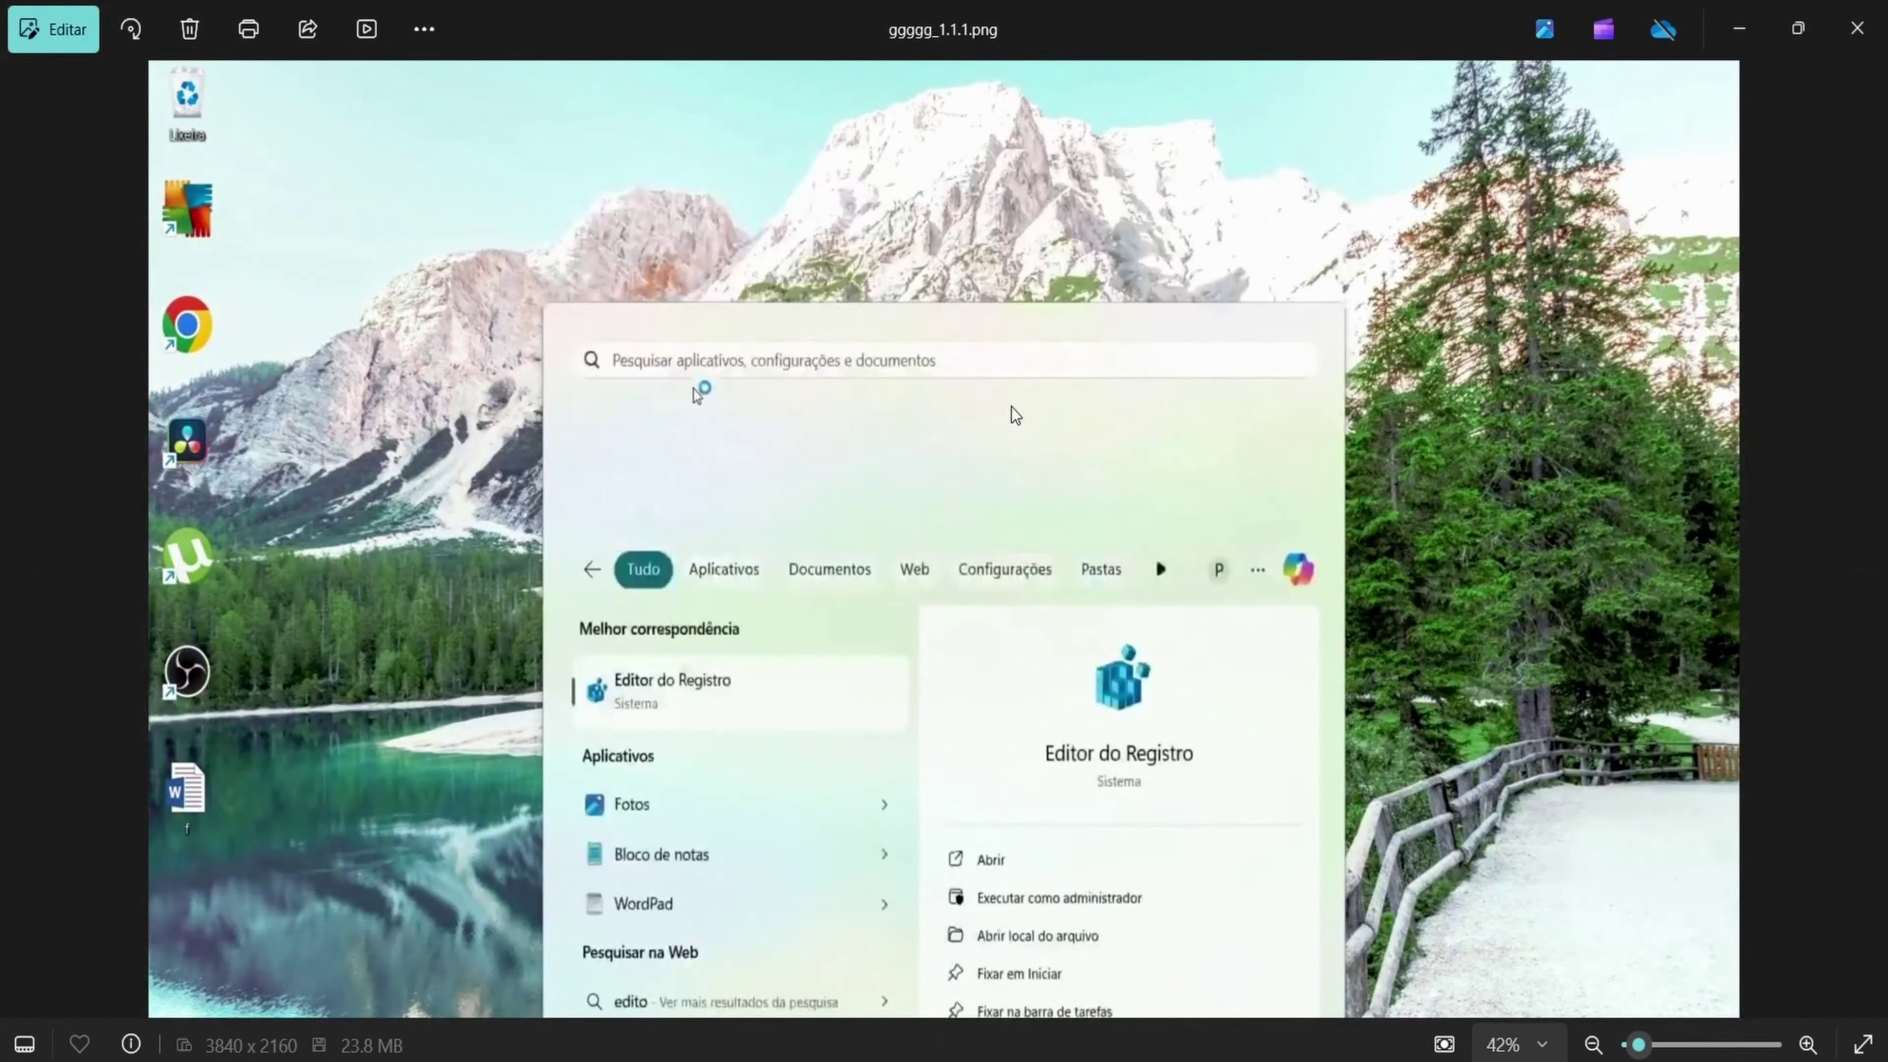
{"action": "key", "text": "Left"}
{"action": "key", "text": "Right"}
{"action": "key", "text": "Left"}
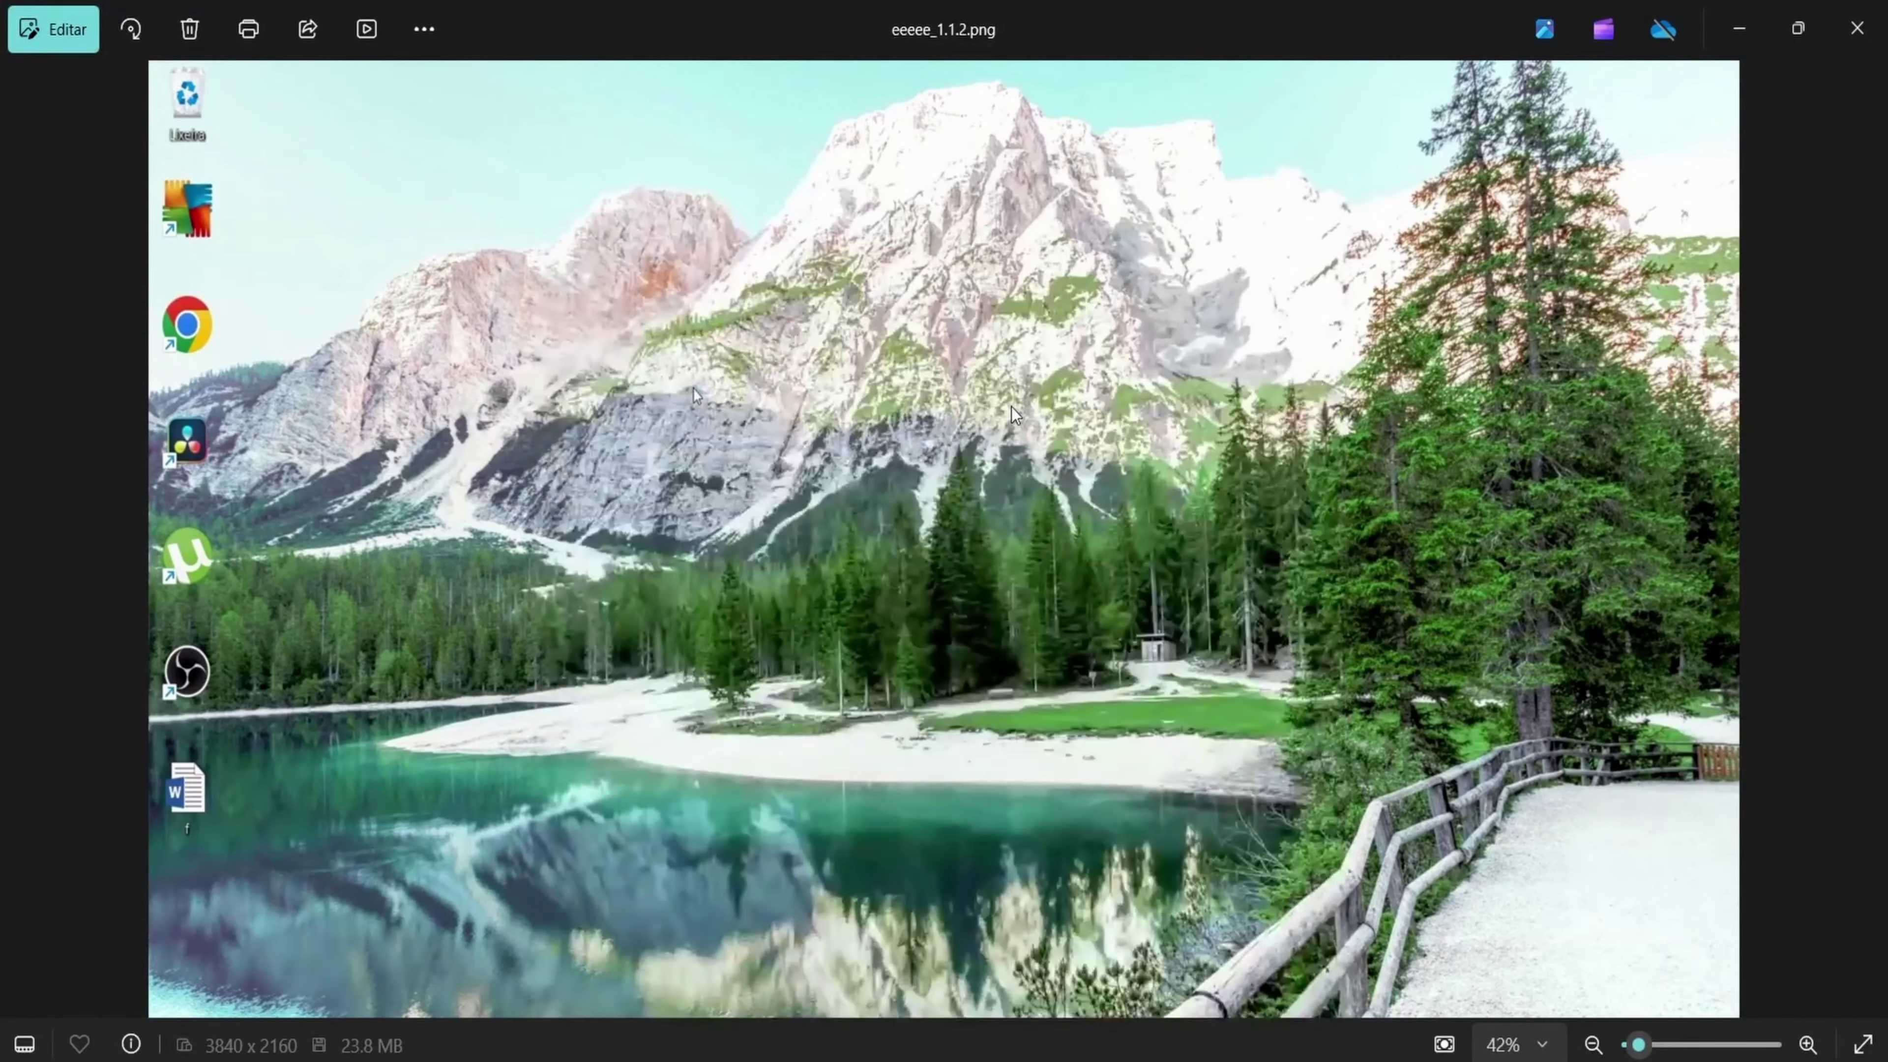
{"action": "key", "text": "Left"}
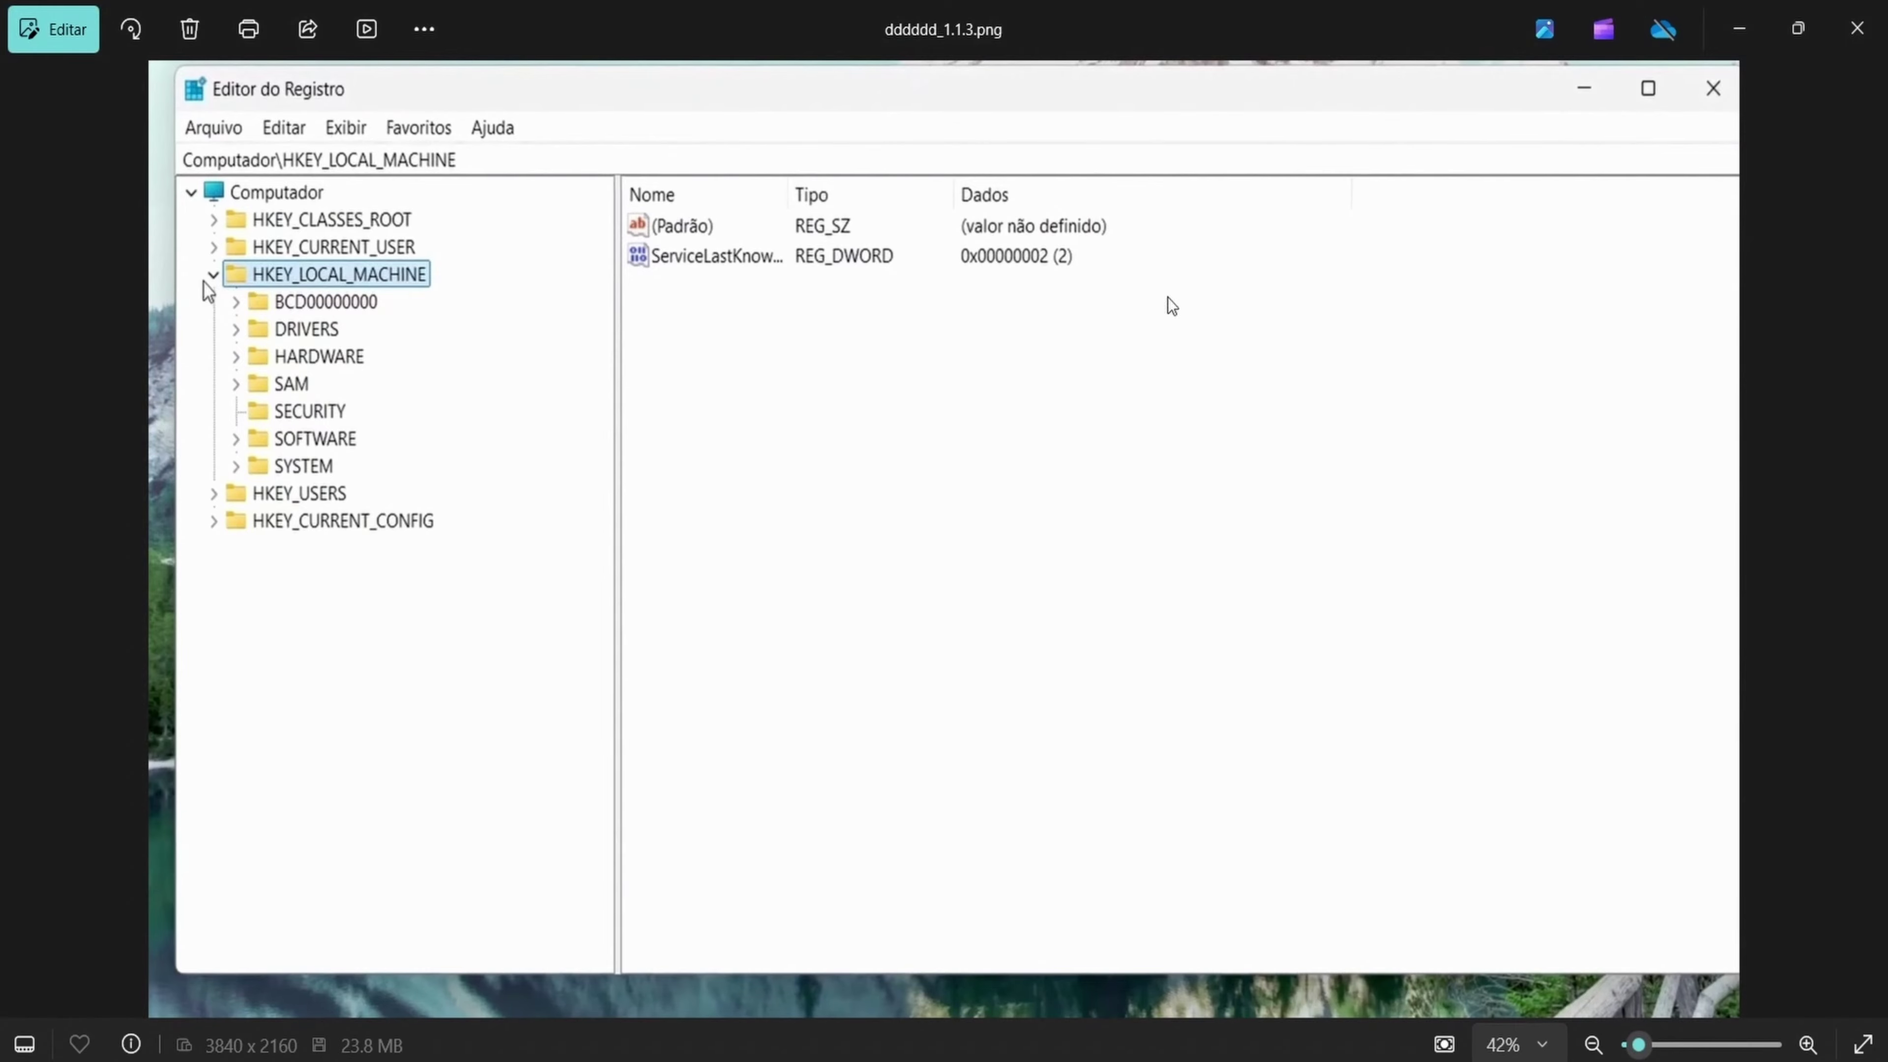
{"action": "left_click", "coordinate": [1851, 37]}
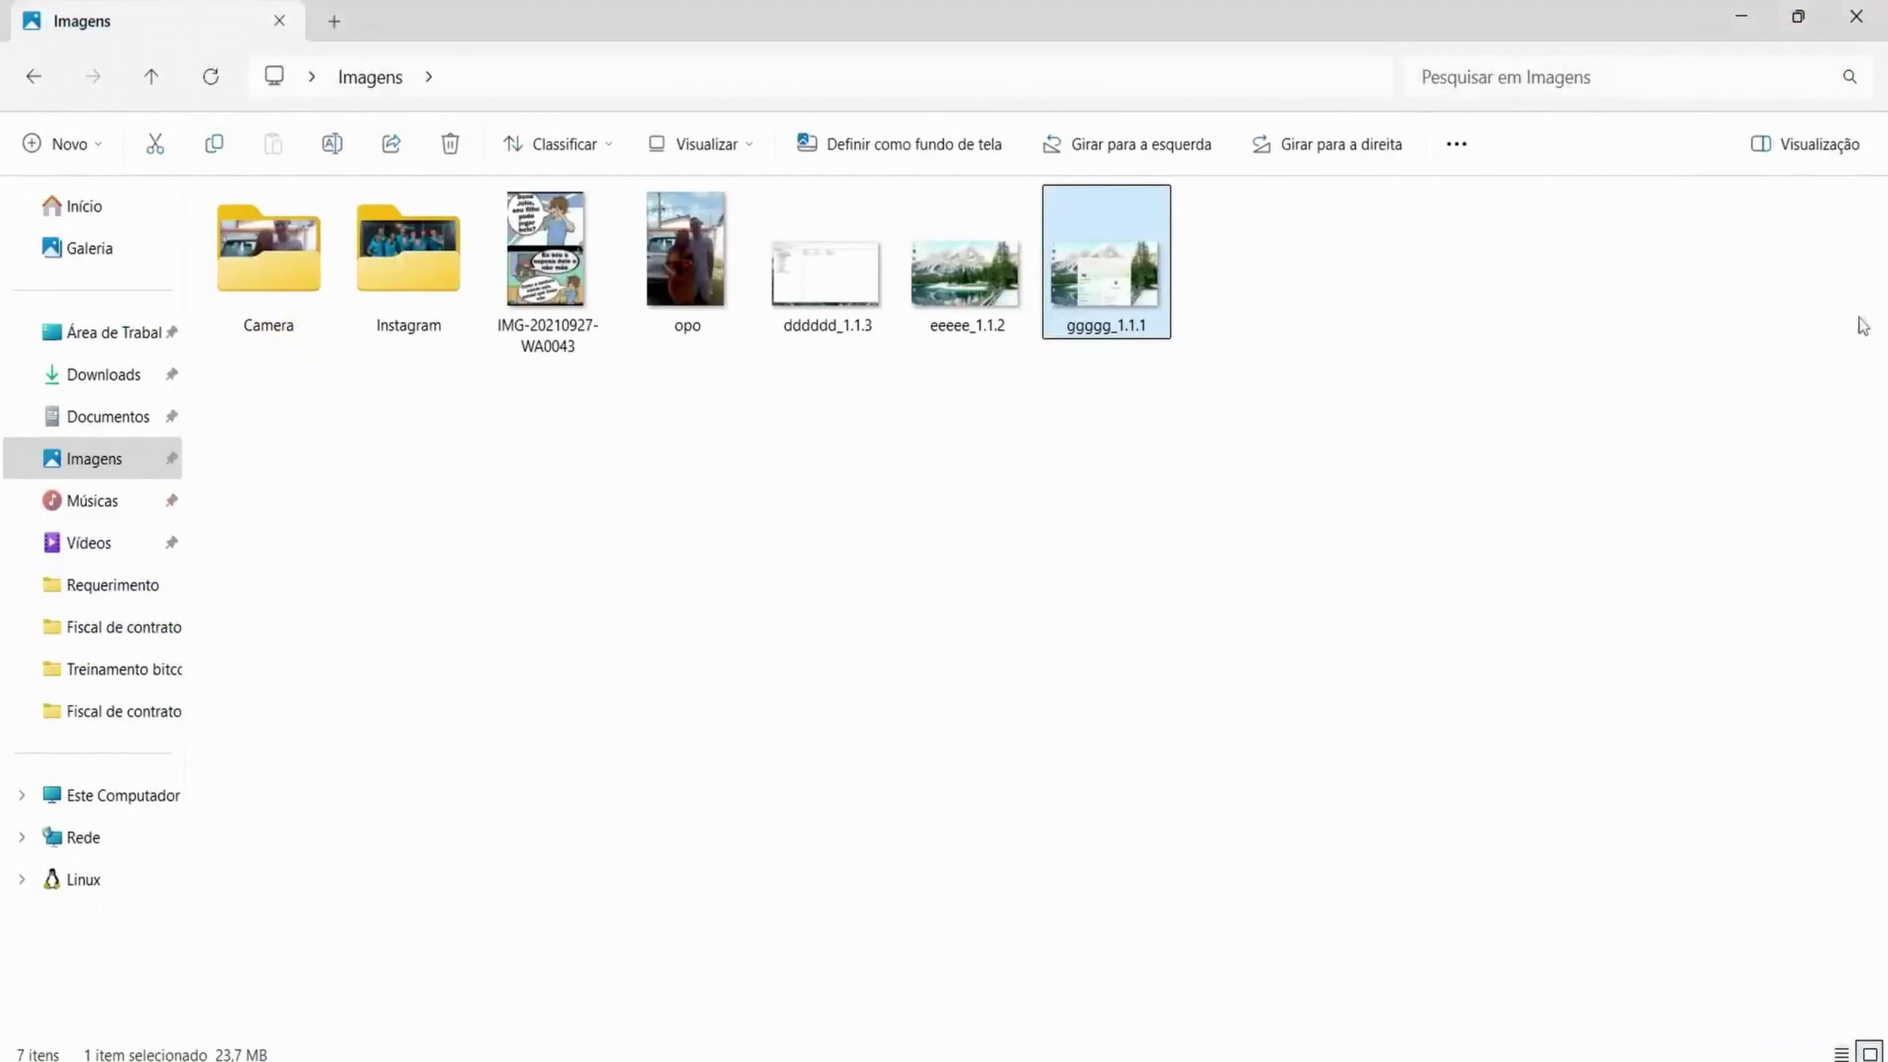
{"action": "left_click", "coordinate": [1853, 18]}
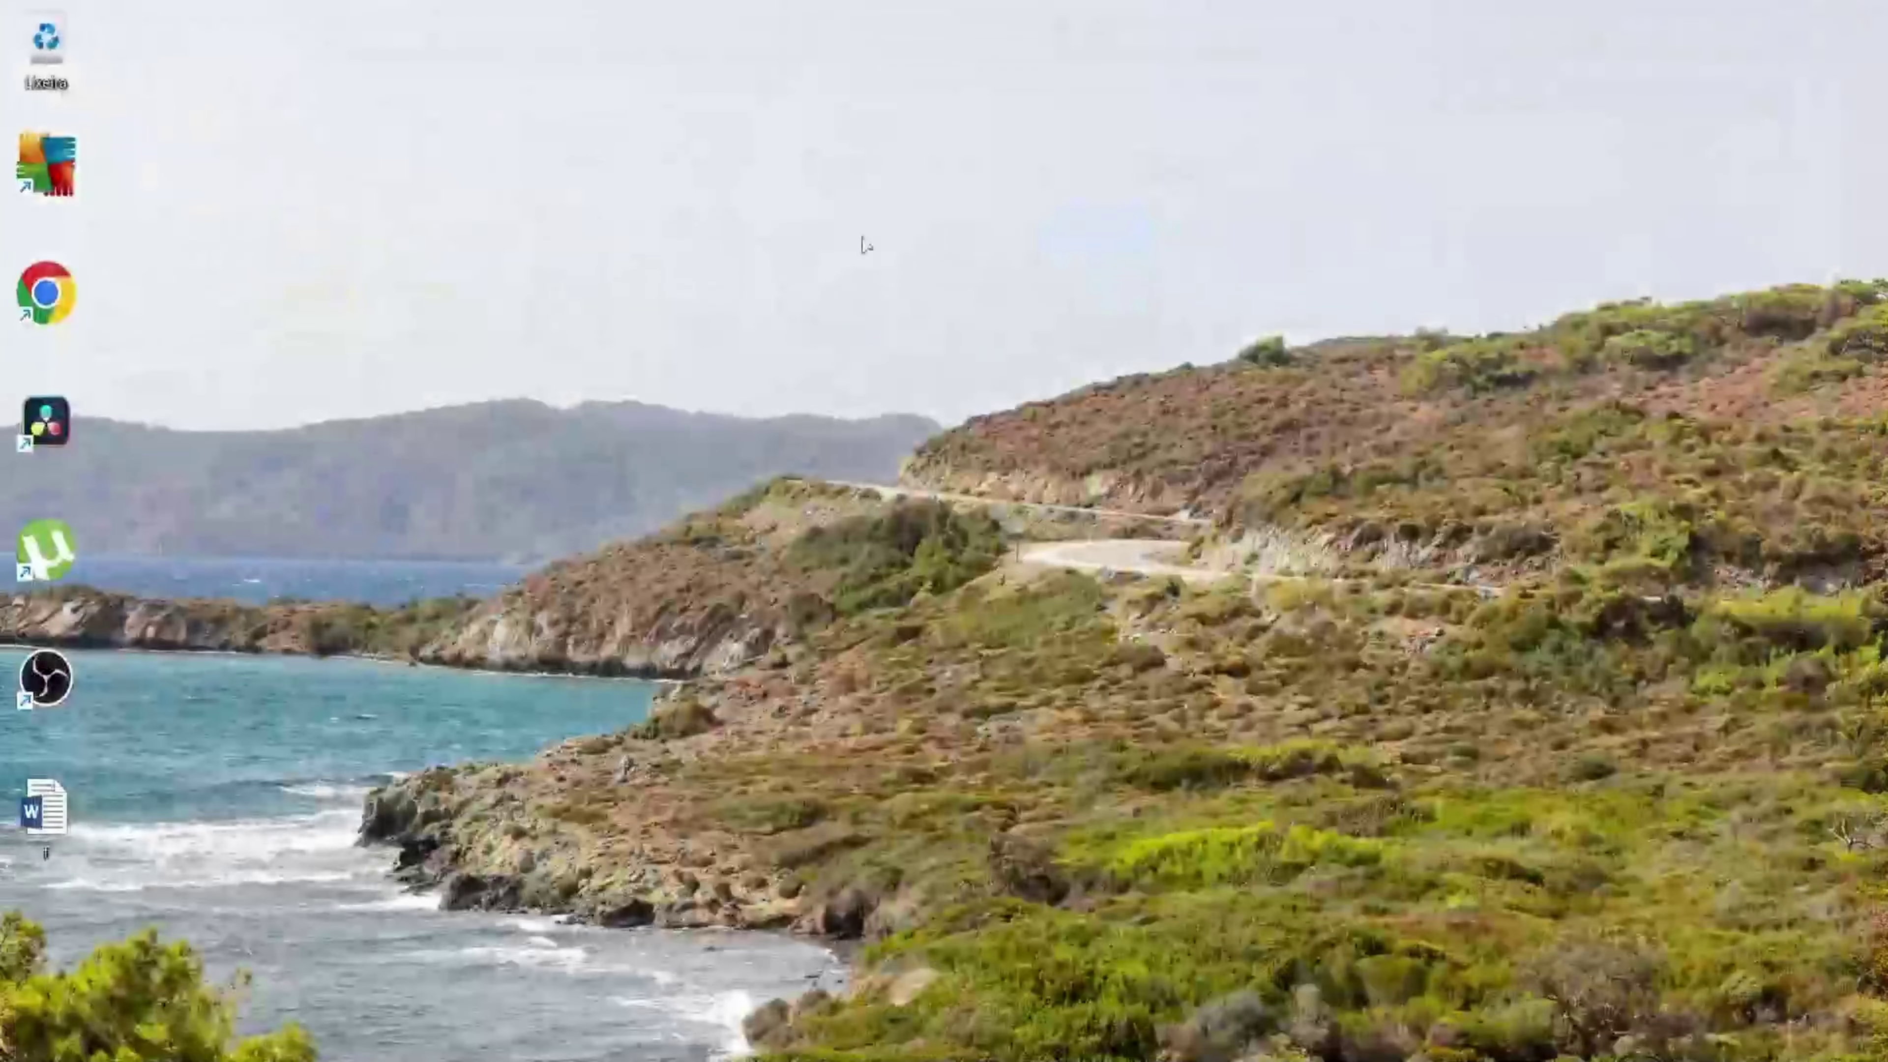